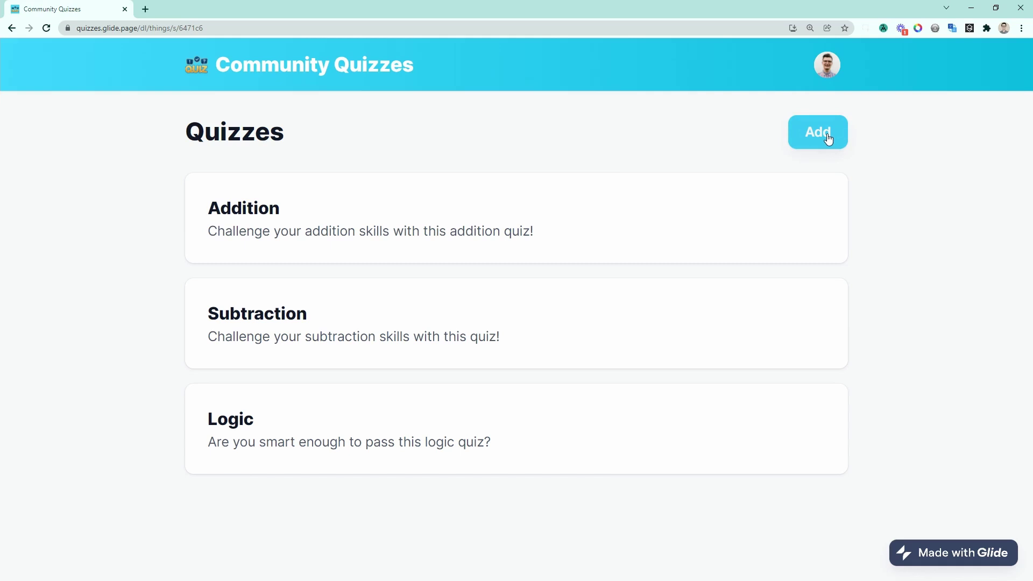
# - Open the form for adding a quiz and look through its name, description and question fields
pyautogui.click(829, 140)
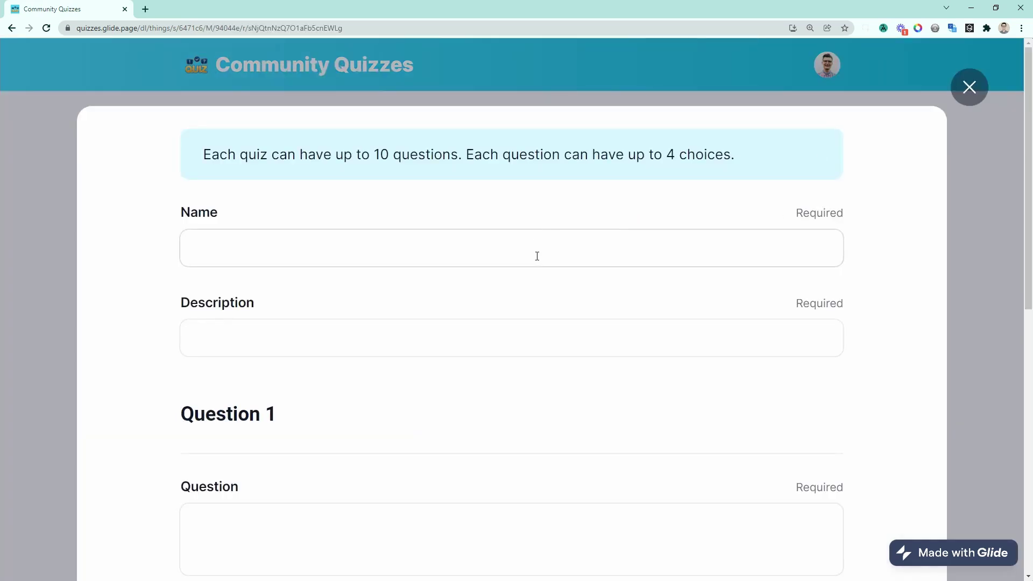
pyautogui.scroll(-7, 537, 256)
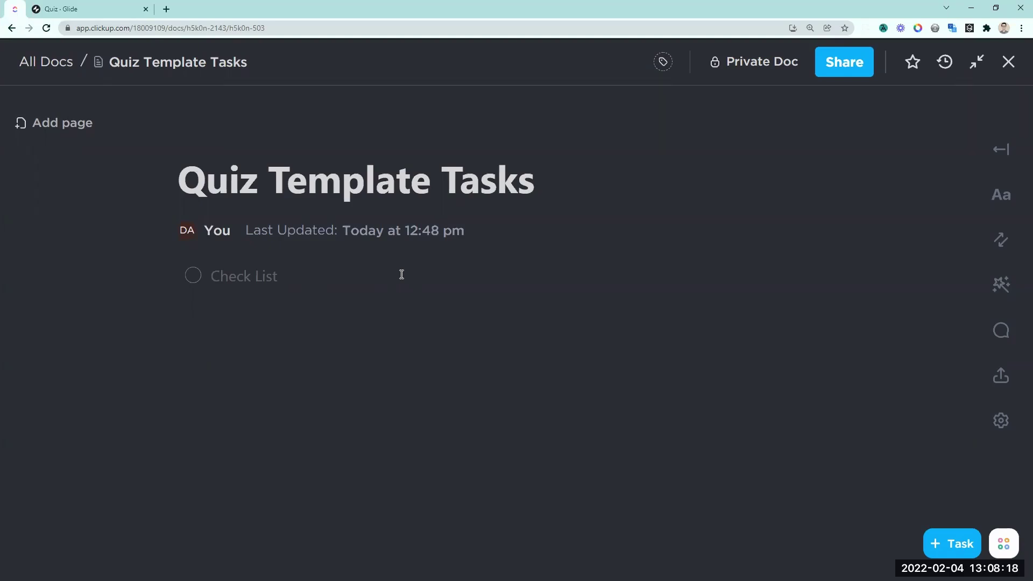
# - Write the checklist items "Create a Quiz Framework" and "User Can Add a Quiz" in the Quiz Template Tasks doc
pyautogui.write('Create a Quiz')
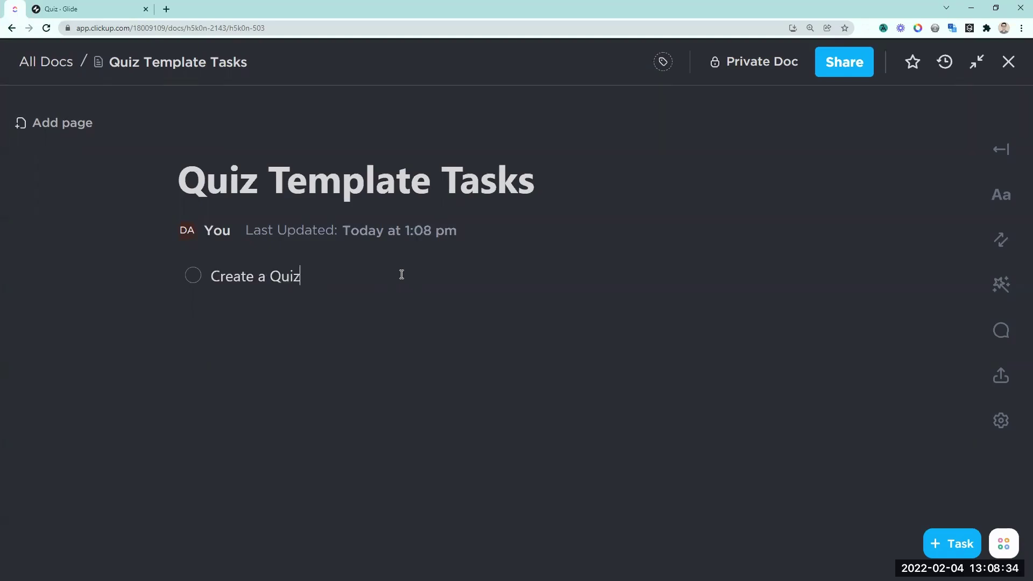
pyautogui.write('Framework')
pyautogui.press('Return')
pyautogui.write('Add')
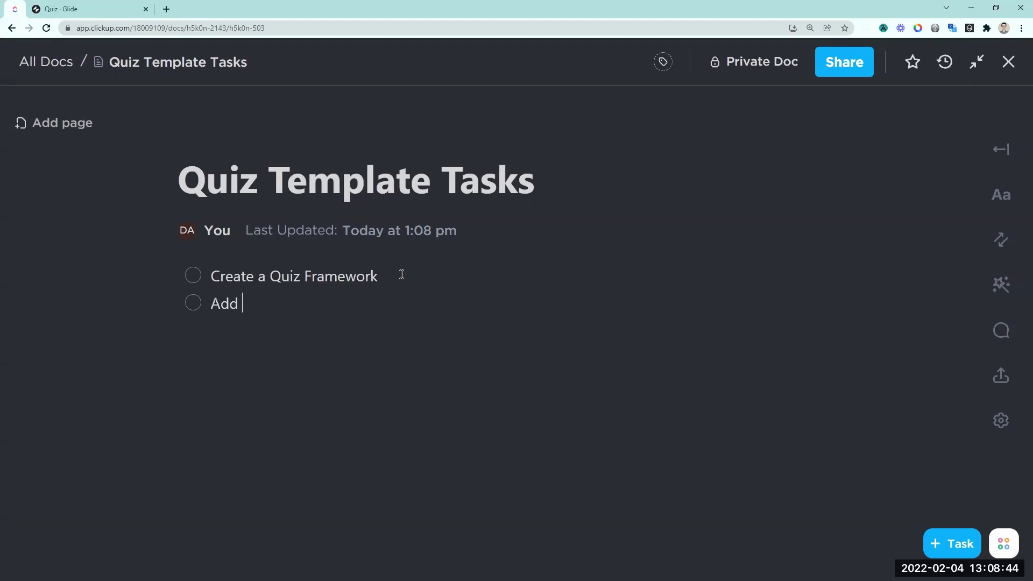
pyautogui.press('Home')
pyautogui.write('User Can')
pyautogui.press('End')
pyautogui.write('a Quiz')
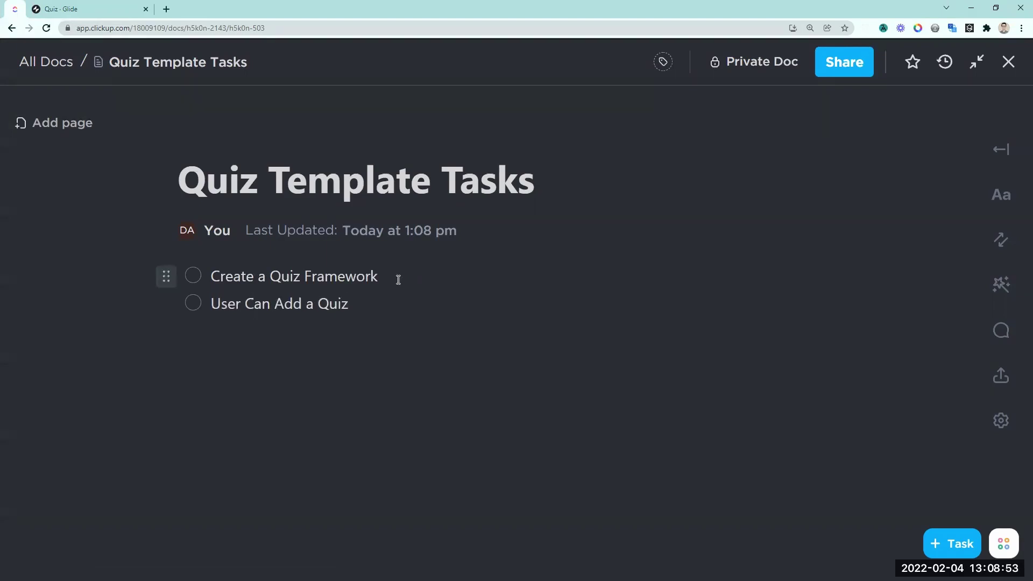
# - Insert the checklist items "Take a Quiz" and "See Our Results" after "Create a Quiz Framework"
pyautogui.click(398, 276)
pyautogui.press('Return')
pyautogui.write('Take a Q')
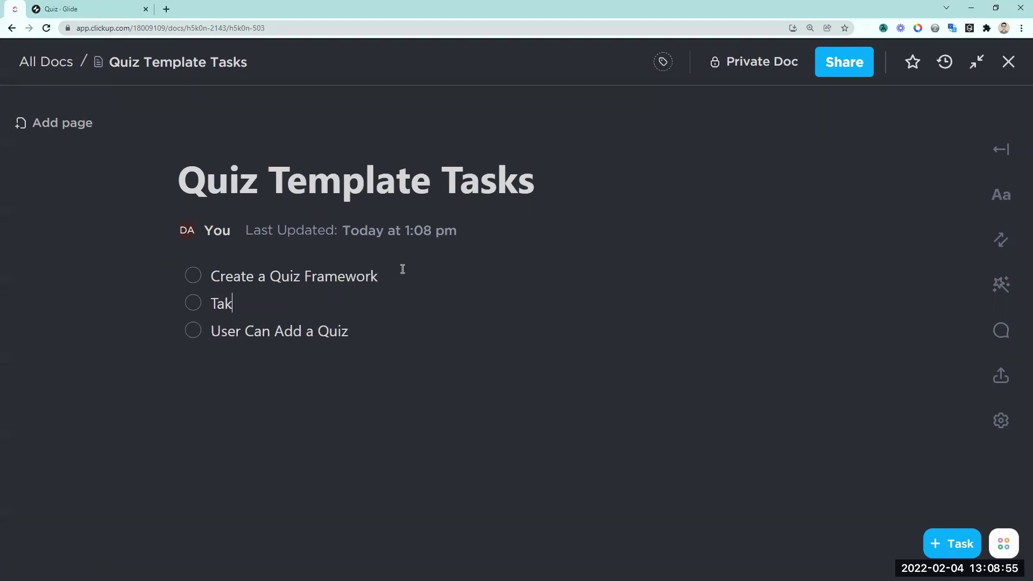
pyautogui.write('uiz')
pyautogui.press('Return')
pyautogui.write('See ')
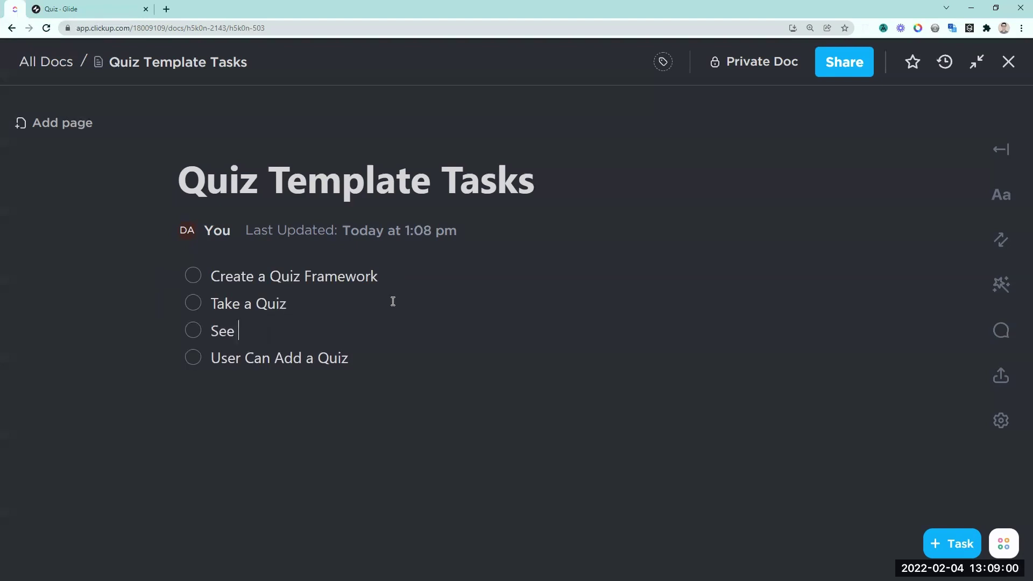
pyautogui.write('OUr Re')
pyautogui.press('BackSpace')
pyautogui.press('BackSpace')
pyautogui.press('BackSpace')
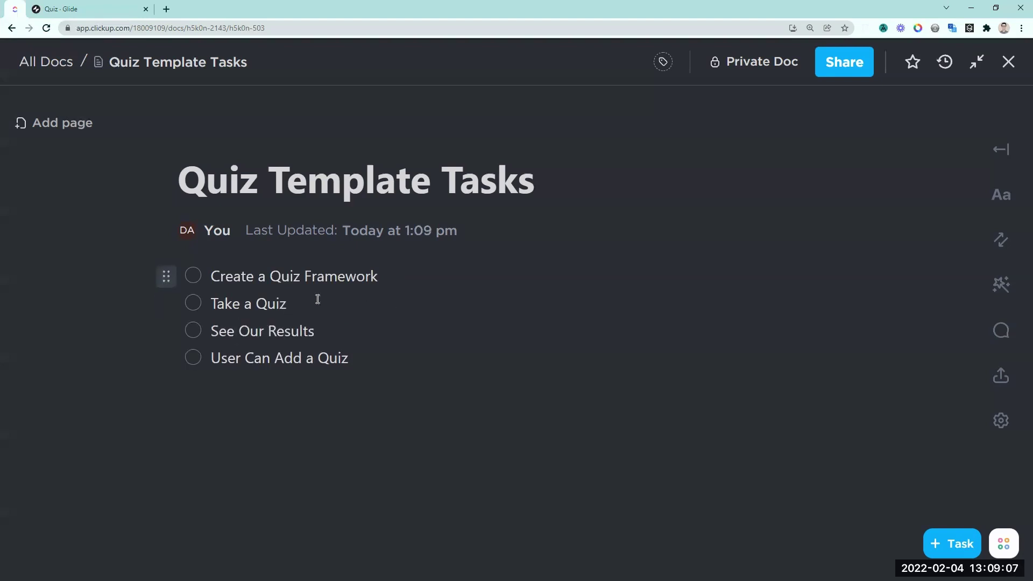
pyautogui.click(212, 300)
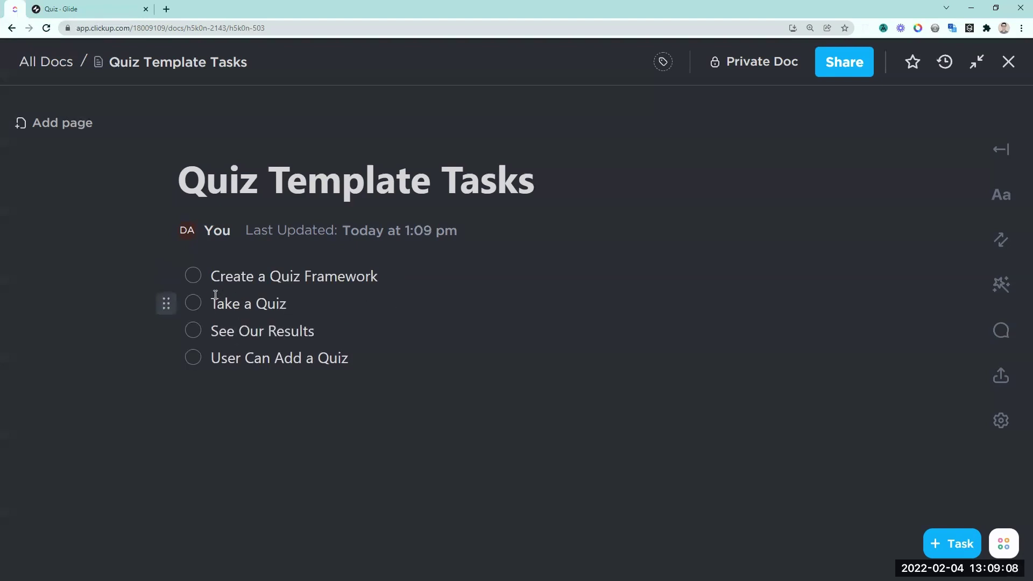
pyautogui.press('Return')
pyautogui.click(215, 295)
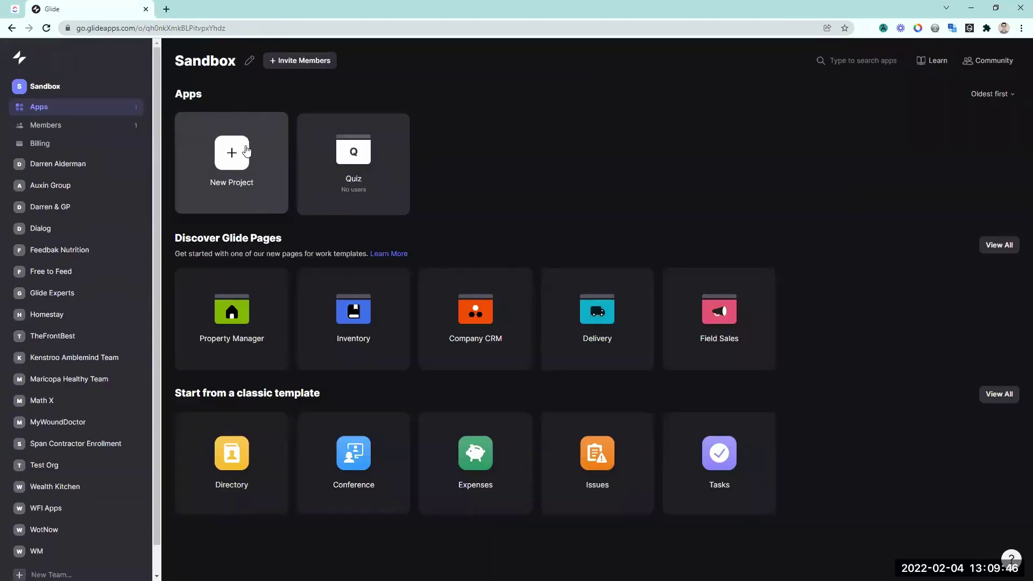
# - In Glide, create a Glide Page project named Quiz Template from the Blank template with Glide Tables as the source
pyautogui.click(234, 204)
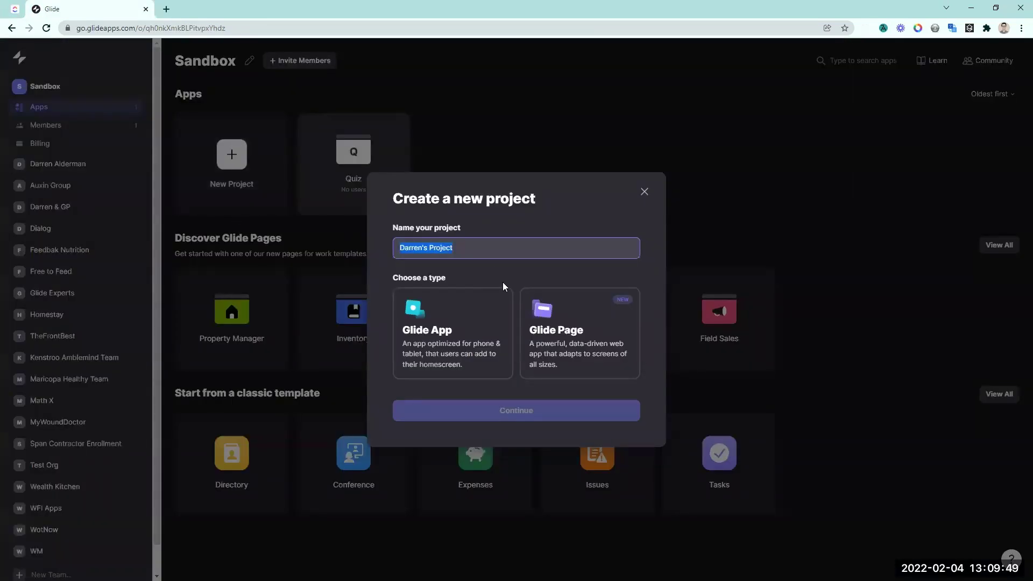
pyautogui.write('Quiz Template')
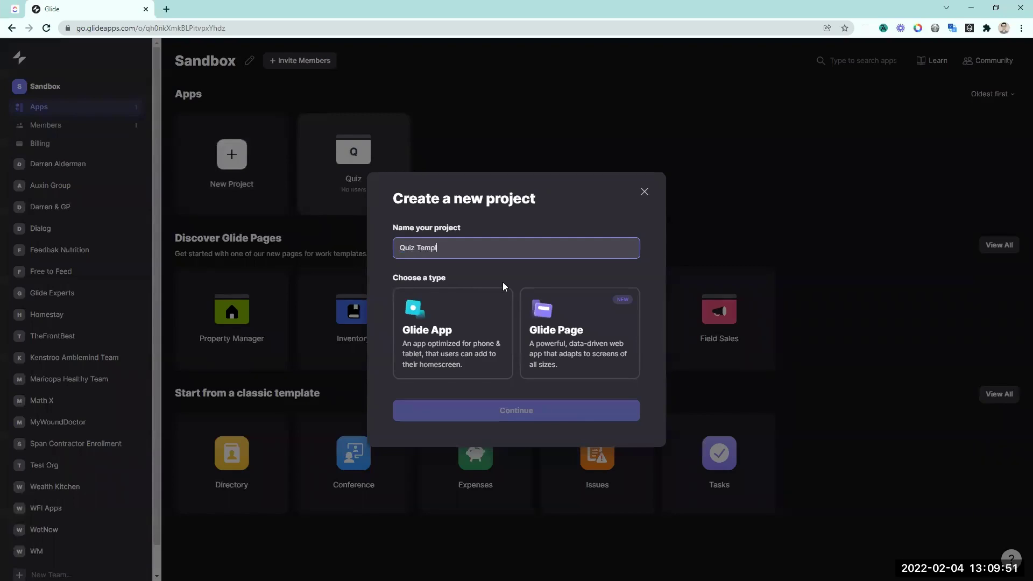
pyautogui.click(574, 336)
pyautogui.click(527, 419)
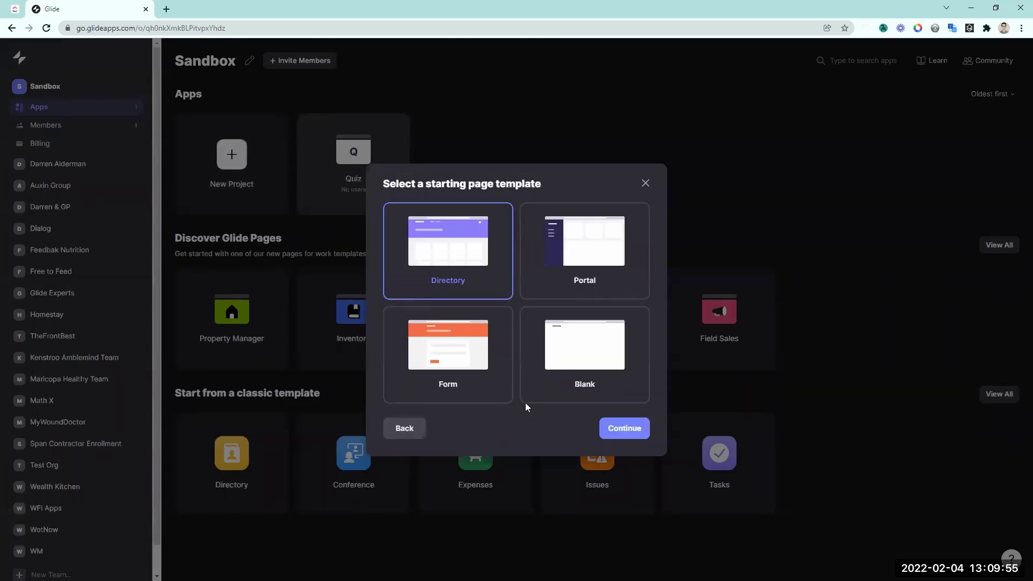
pyautogui.click(530, 398)
pyautogui.click(628, 429)
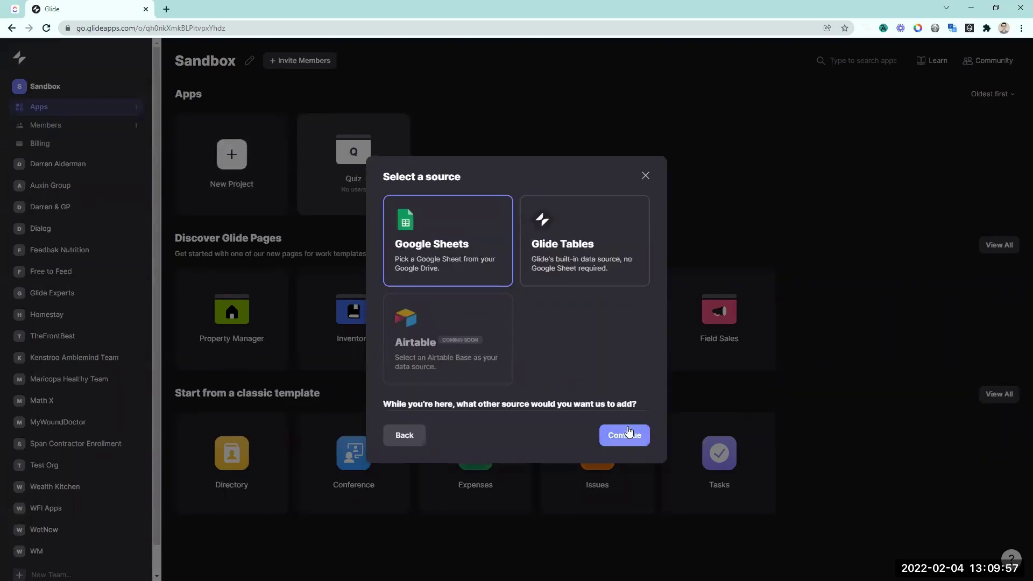
pyautogui.click(606, 225)
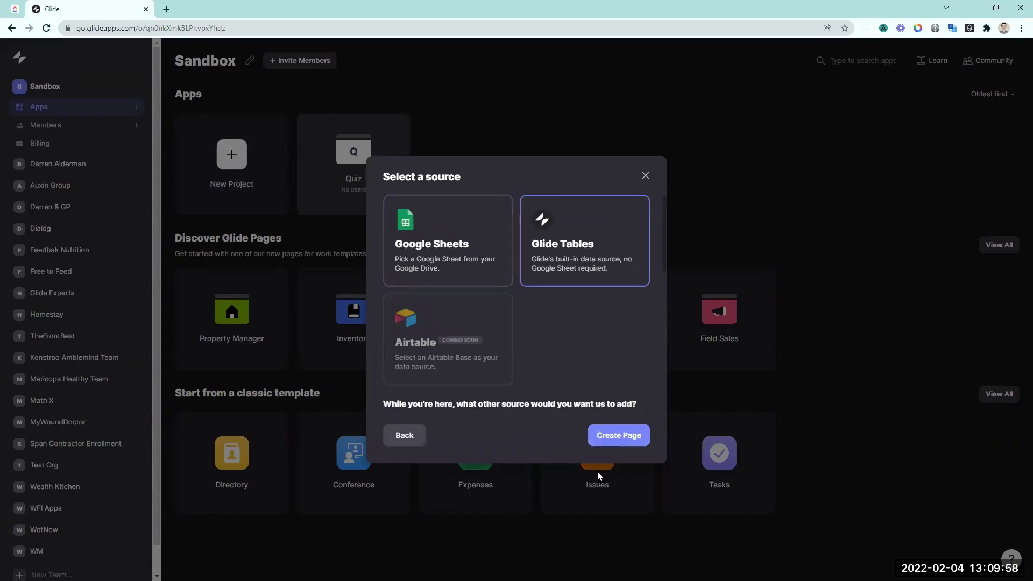
pyautogui.click(618, 435)
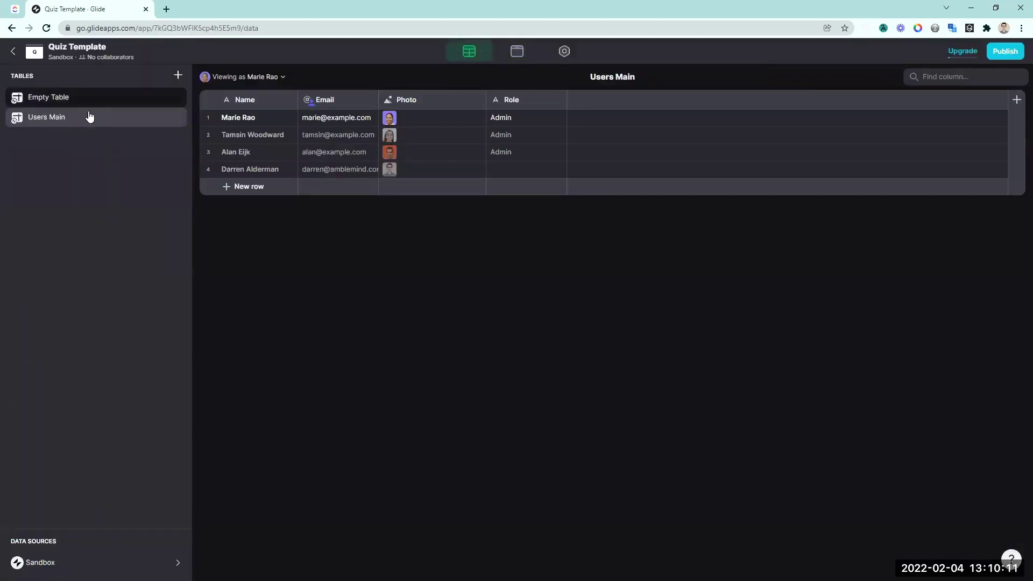
# - Move the Users Main table above Empty Table and rename it Users
pyautogui.moveTo(83, 119); pyautogui.dragTo(92, 92)
pyautogui.doubleClick(93, 99)
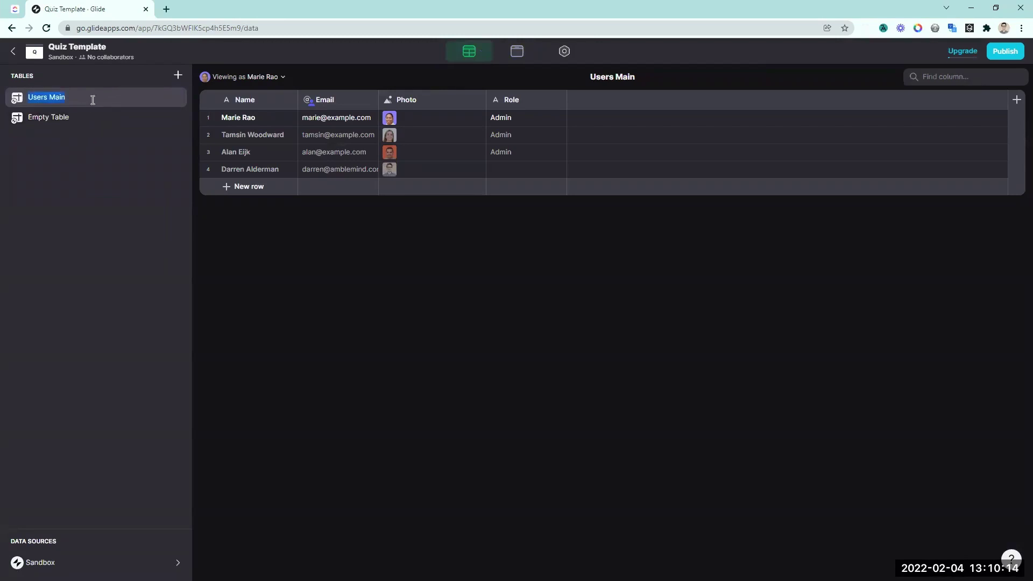
pyautogui.press('End')
pyautogui.press('BackSpace')
pyautogui.press('BackSpace')
pyautogui.press('BackSpace')
pyautogui.press('BackSpace')
pyautogui.press('BackSpace')
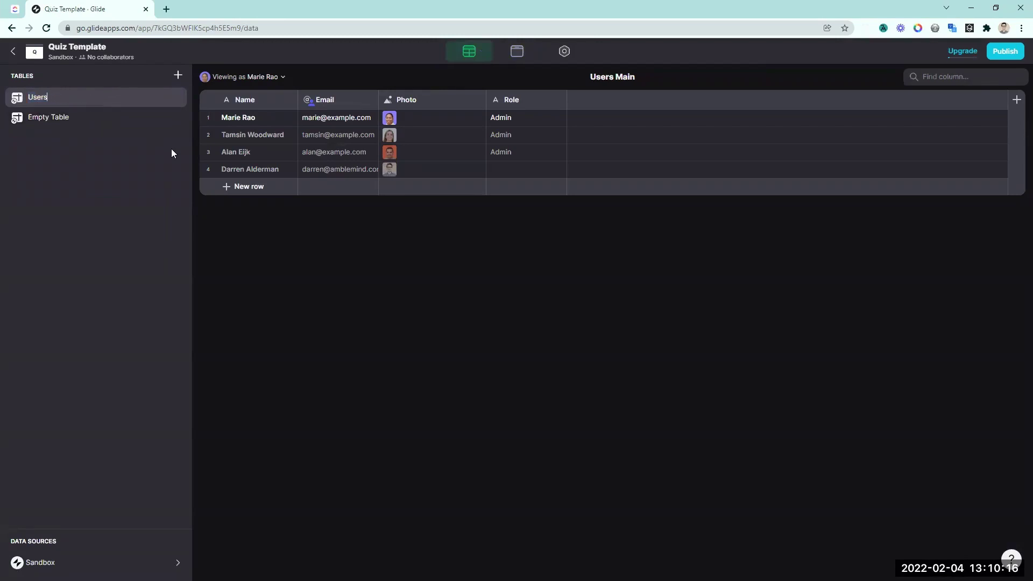
pyautogui.press('Return')
# - Rename the table Empty Table as Quizzes
pyautogui.click(136, 120)
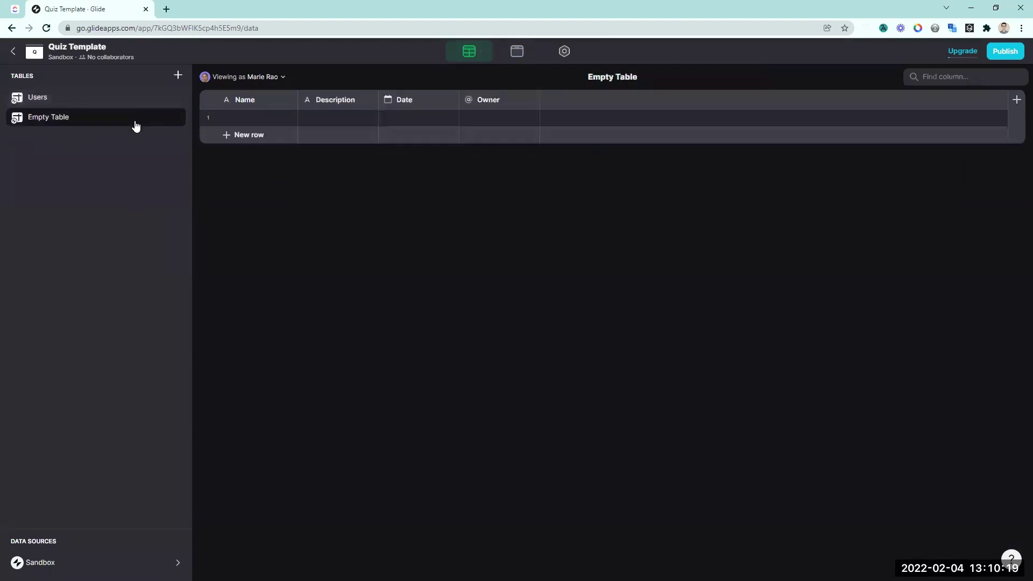
pyautogui.doubleClick(78, 120)
pyautogui.write('Quiz')
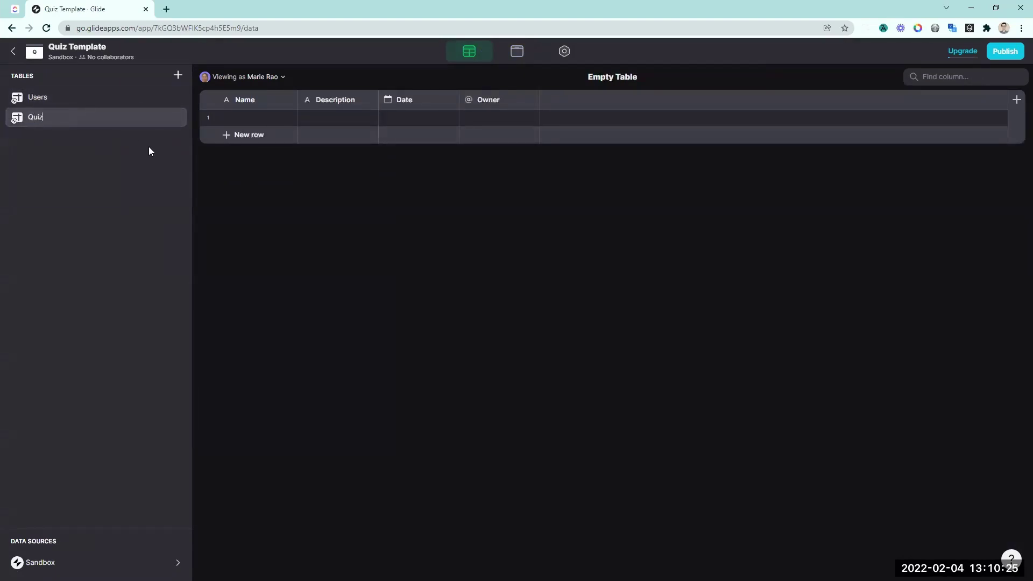
pyautogui.write('zes')
pyautogui.press('Return')
# - Add a new table and name it Quiz Response
pyautogui.hotkey('ctrl', '+')
pyautogui.hotkey('ctrl', '+')
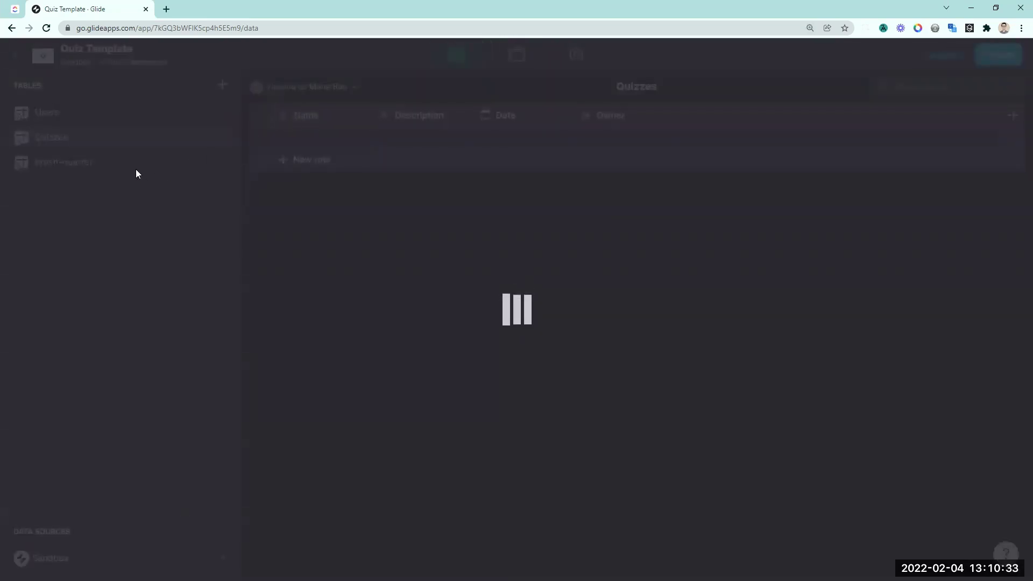
pyautogui.write('Qui')
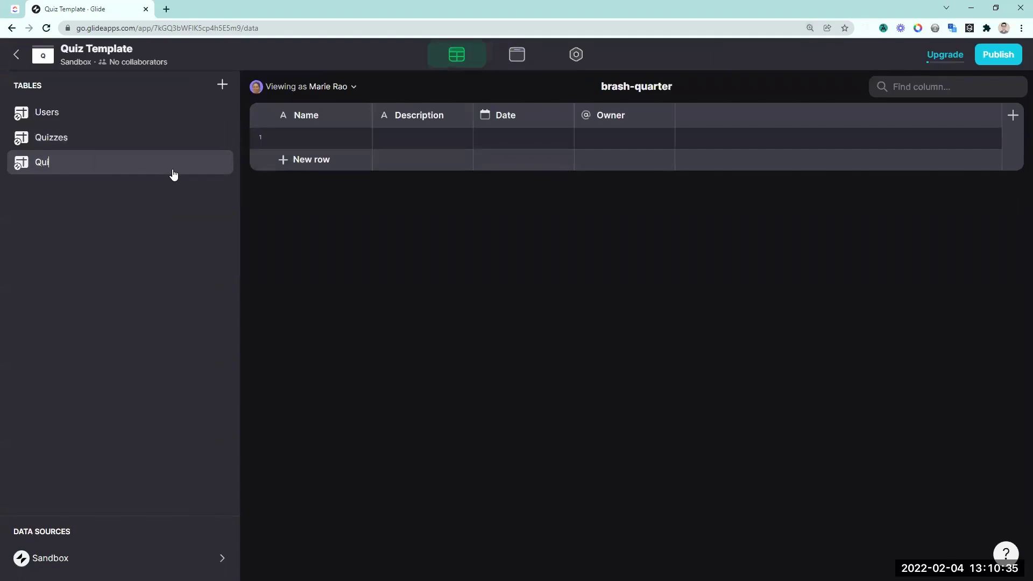
pyautogui.write('z Response')
pyautogui.press('Return')
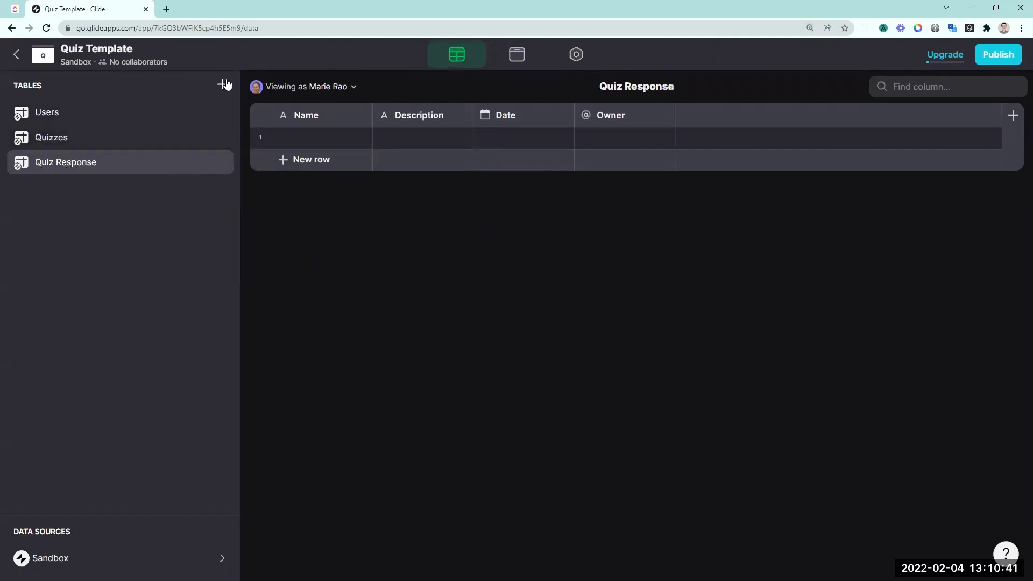
# - Add another new table named Choices
pyautogui.click(223, 85)
pyautogui.click(245, 120)
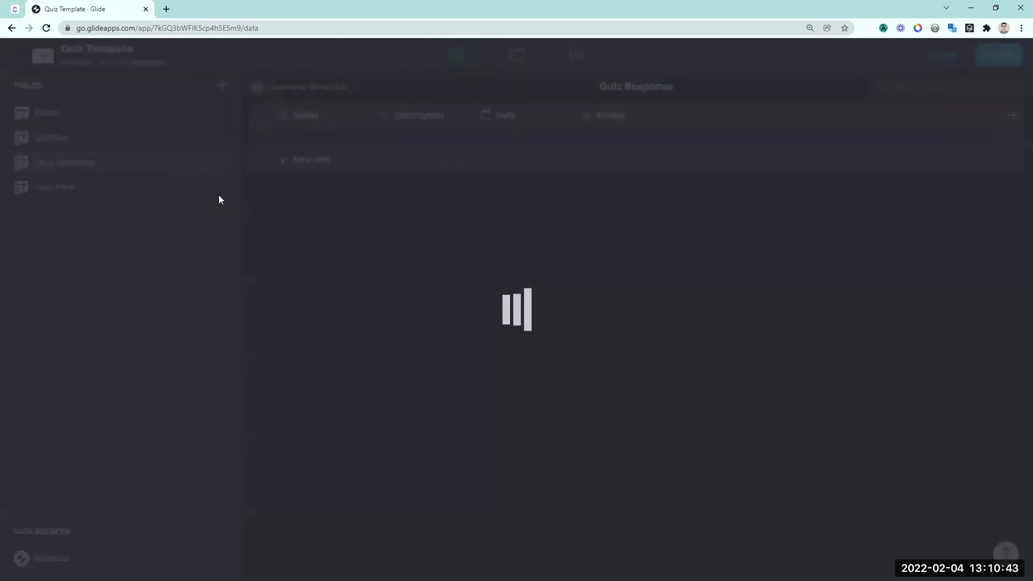
pyautogui.write('Choices')
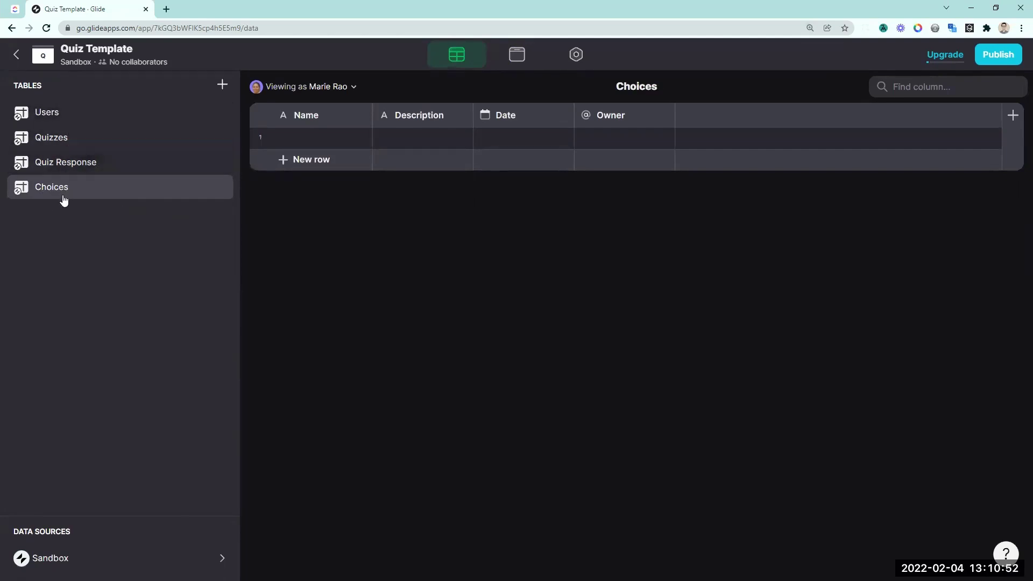
# - In the Quizzes table, move the Owner column in front of the Date column
pyautogui.click(53, 141)
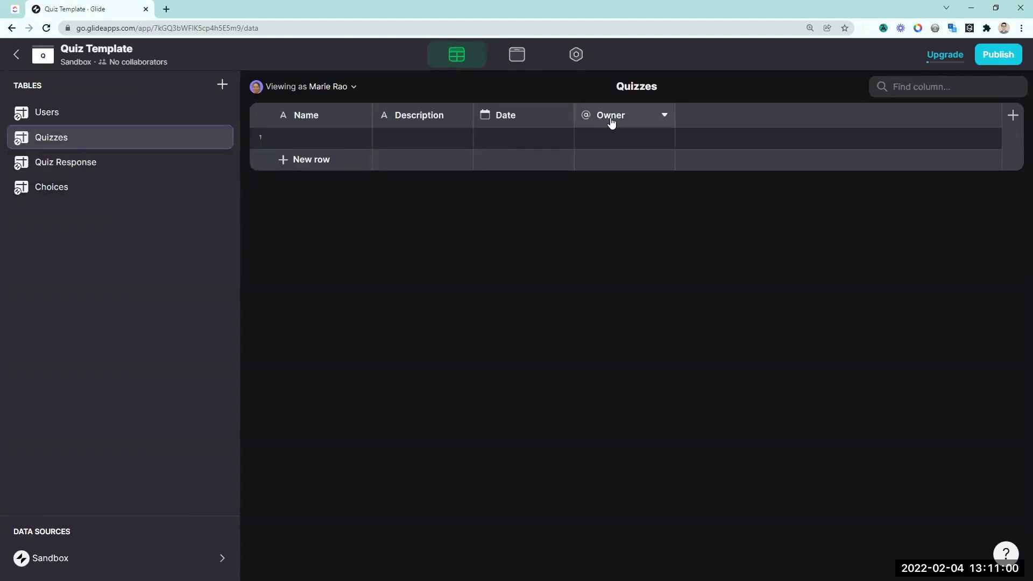
pyautogui.moveTo(612, 123); pyautogui.dragTo(517, 127)
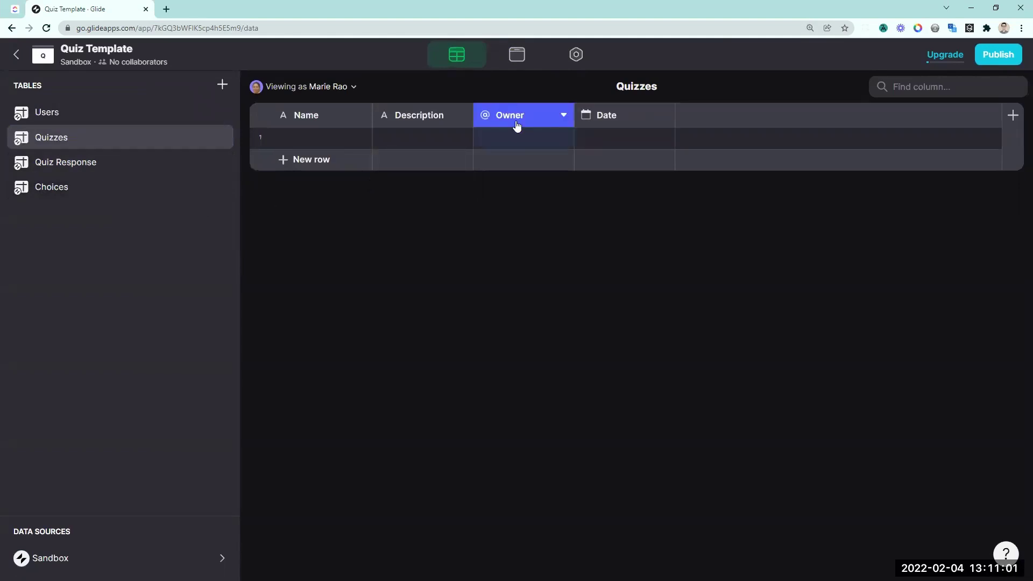
pyautogui.click(605, 121)
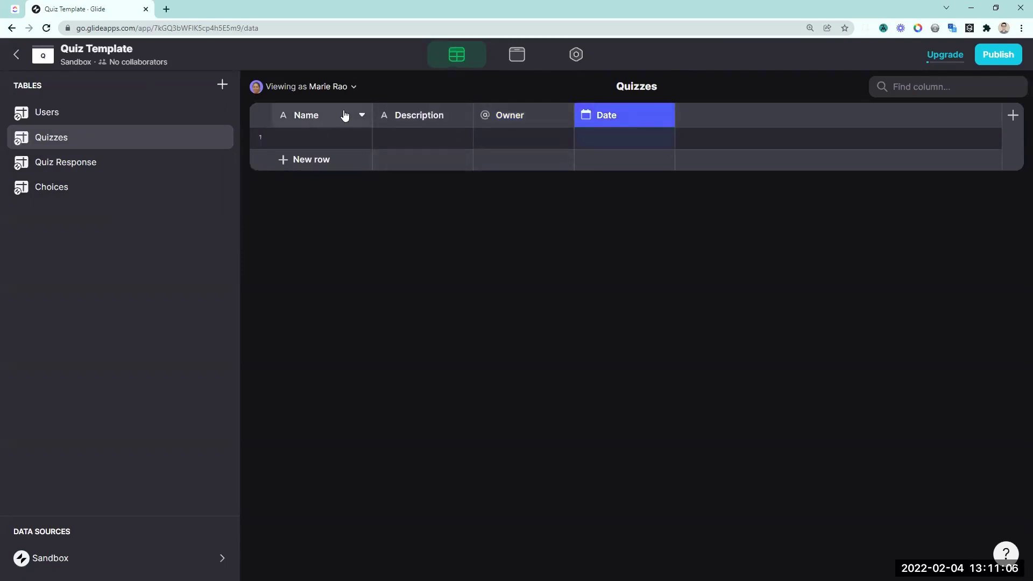
pyautogui.click(399, 131)
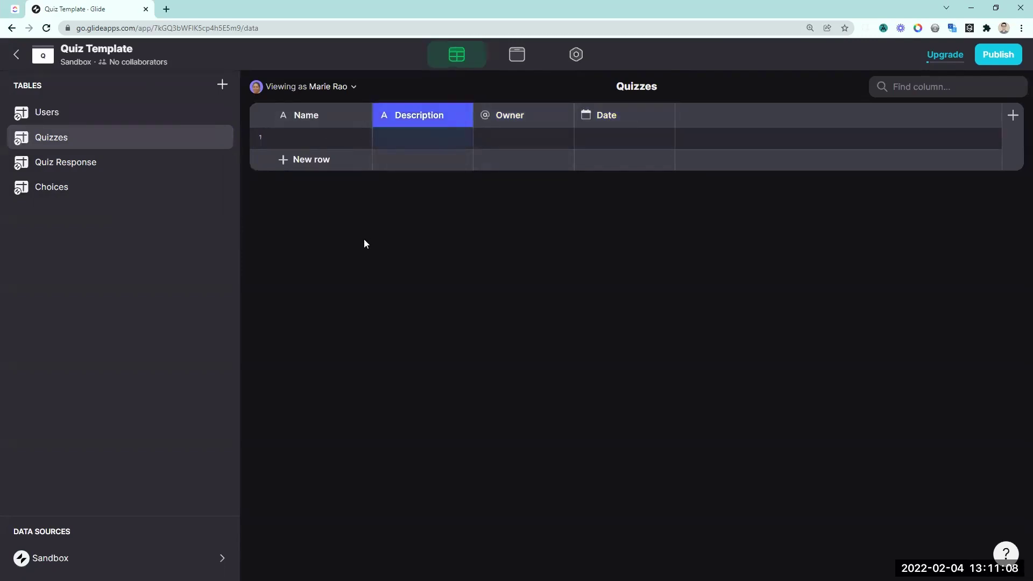
# - Fill the first Quizzes row with the name "1st Quiz" and the description "Good at math?"
pyautogui.click(323, 138)
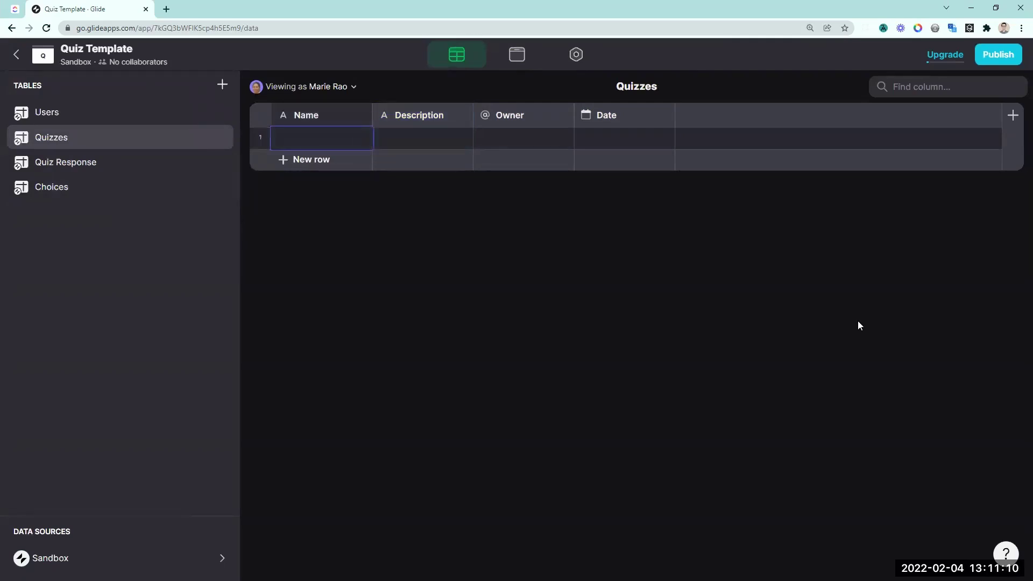
pyautogui.write('!st ')
pyautogui.write('1st Quiz')
pyautogui.press('Tab')
pyautogui.write('Good at math?')
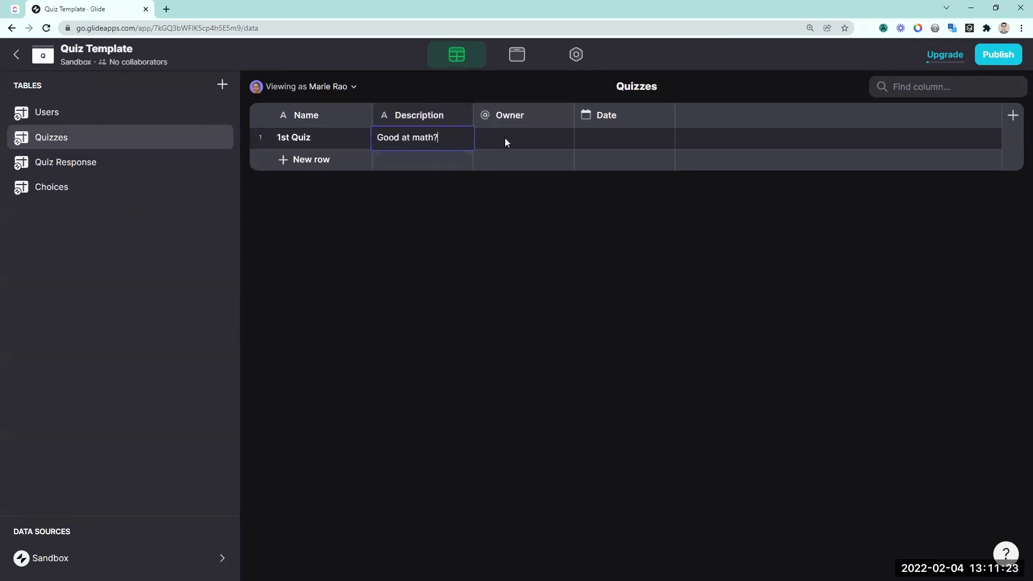
pyautogui.press('Tab')
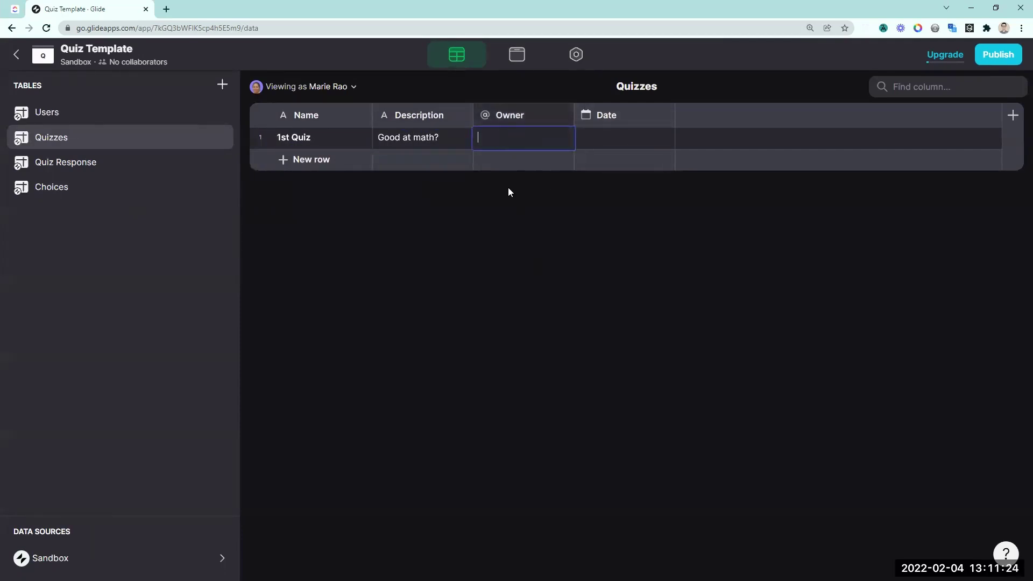
pyautogui.click(598, 140)
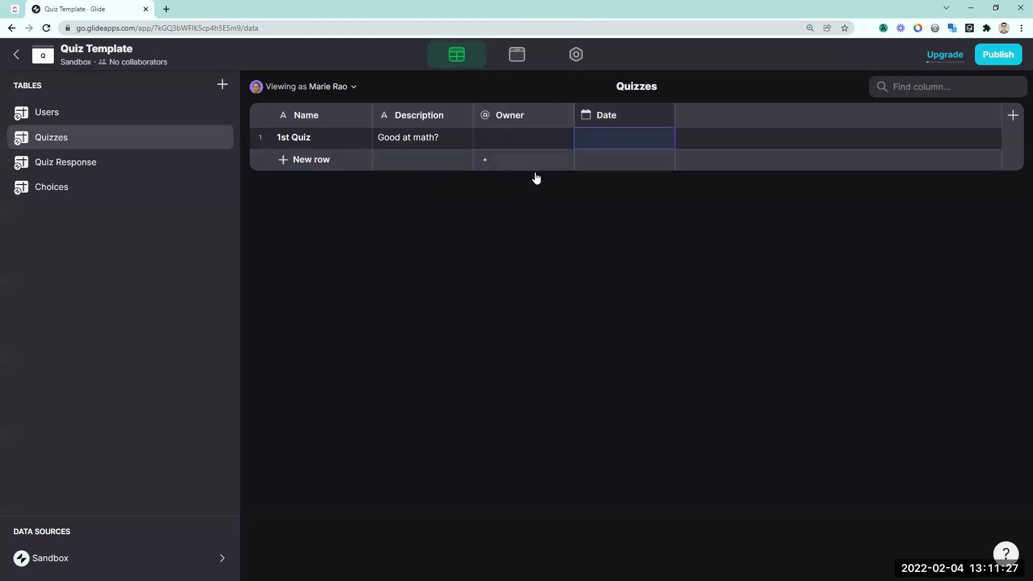
# - Add a text column labelled "Q1 / Question" to the Quizzes table
pyautogui.click(1012, 115)
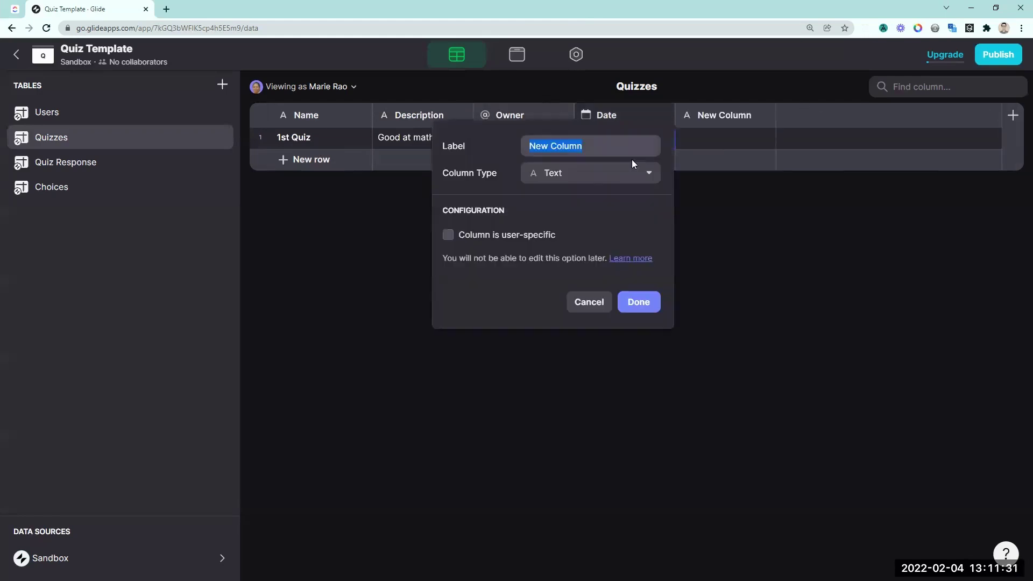
pyautogui.write('q1')
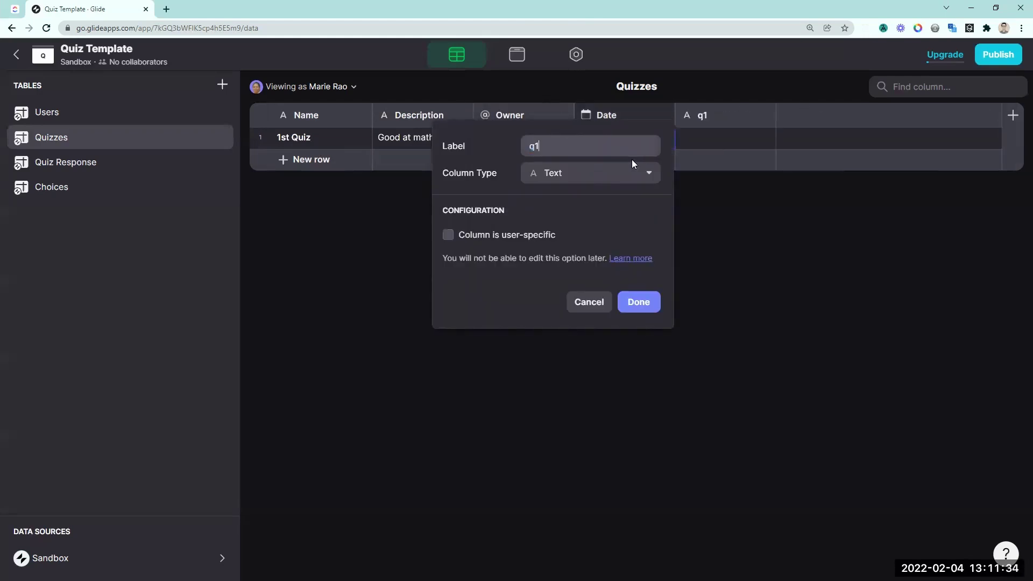
pyautogui.press('BackSpace')
pyautogui.write('Q1 / Question')
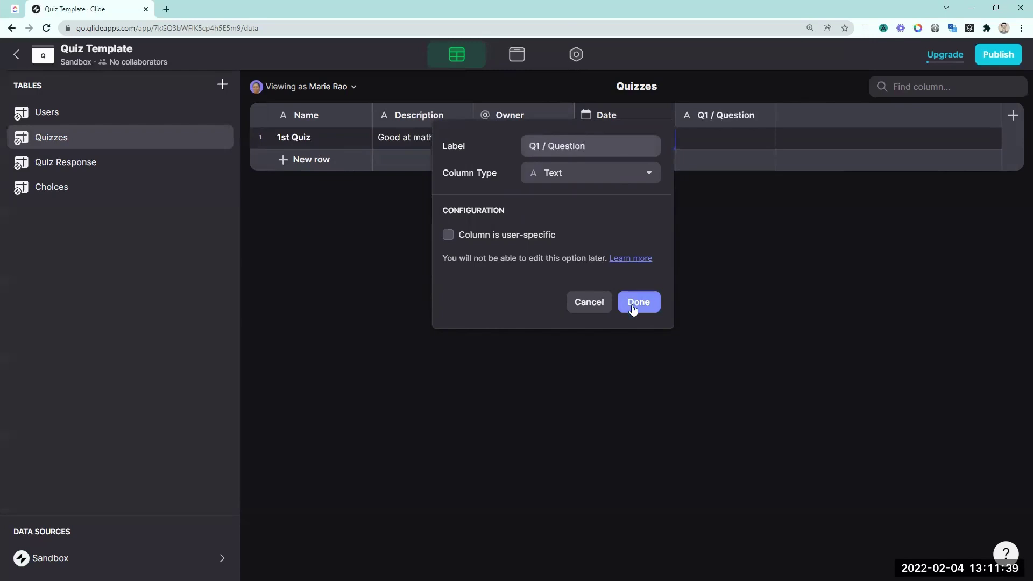
pyautogui.click(654, 293)
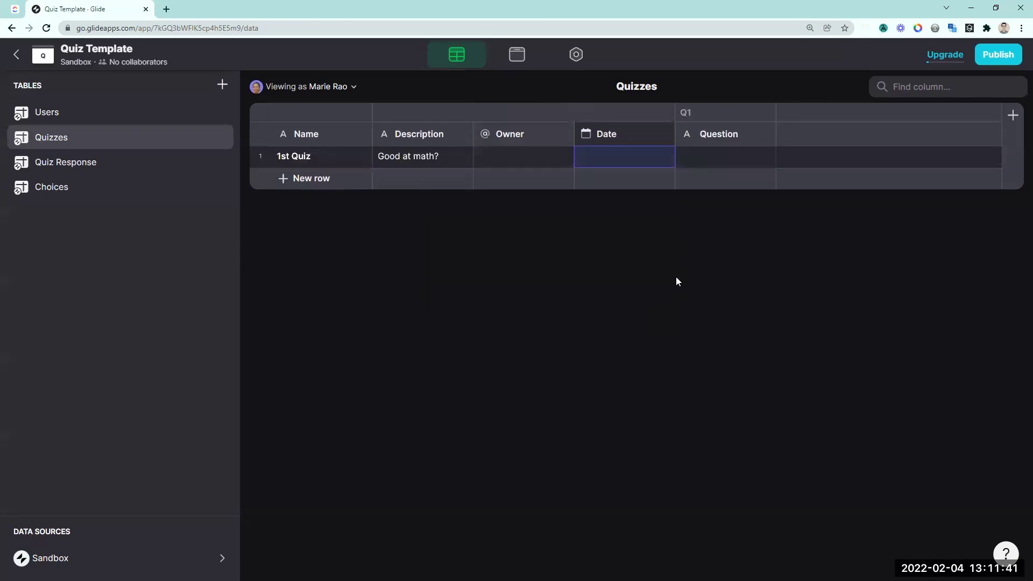
# - Add text columns for the three answer choices to the Q1 group, labelled "Q1 / Choice 1" through "Q1 / Choice 3"
pyautogui.click(1014, 115)
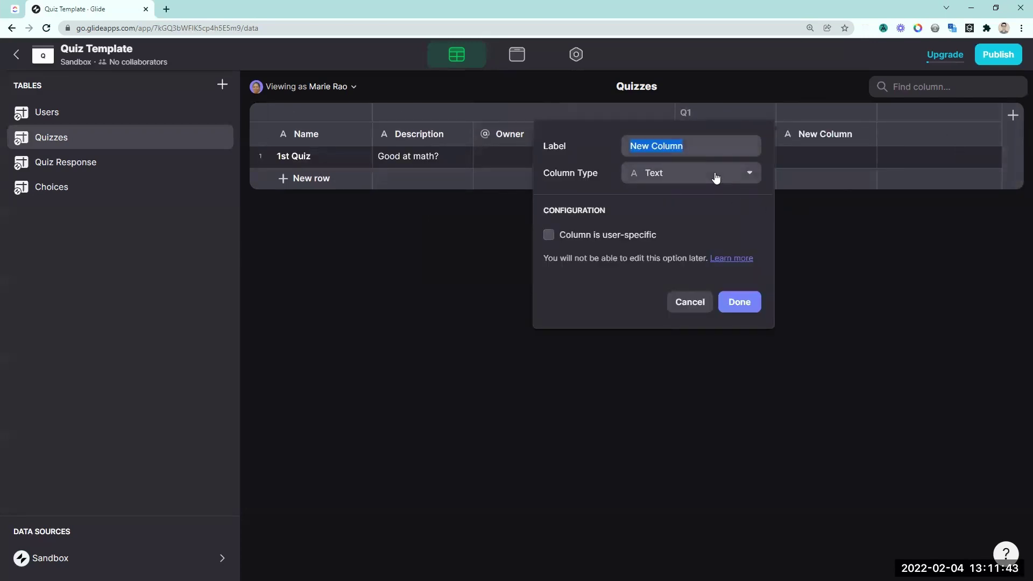
pyautogui.write('Q1')
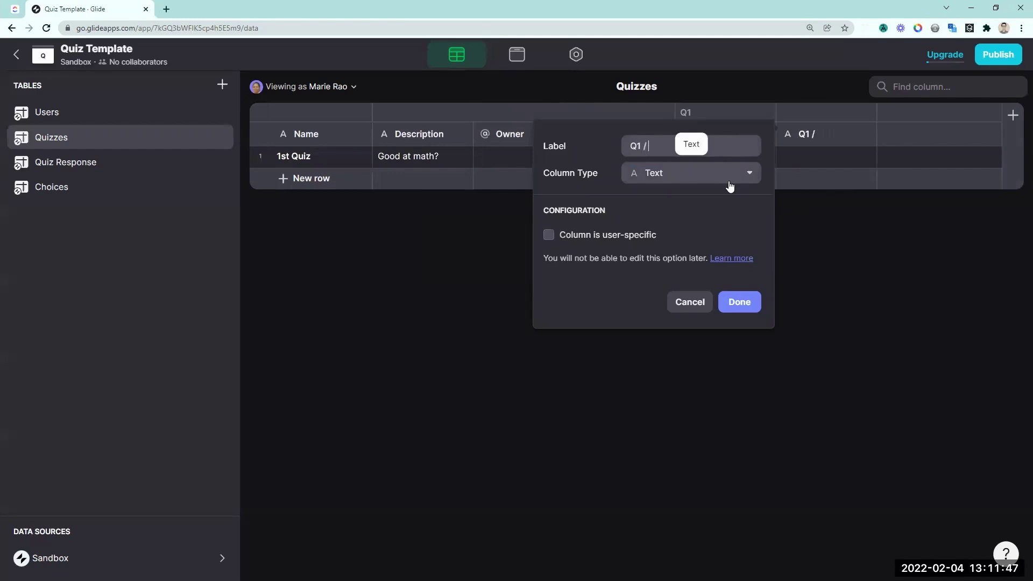
pyautogui.write(' / Choice 1')
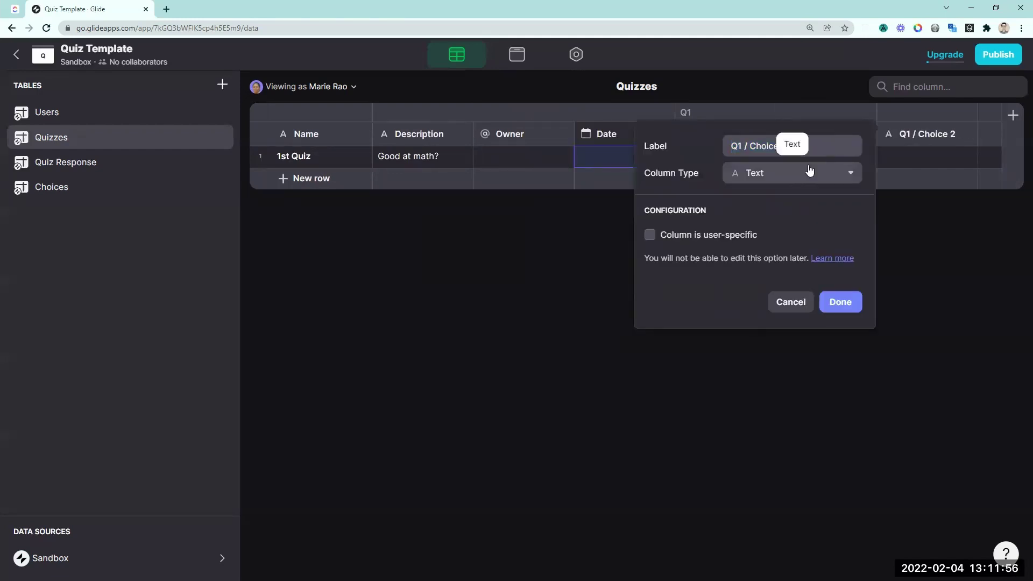
pyautogui.press('Return')
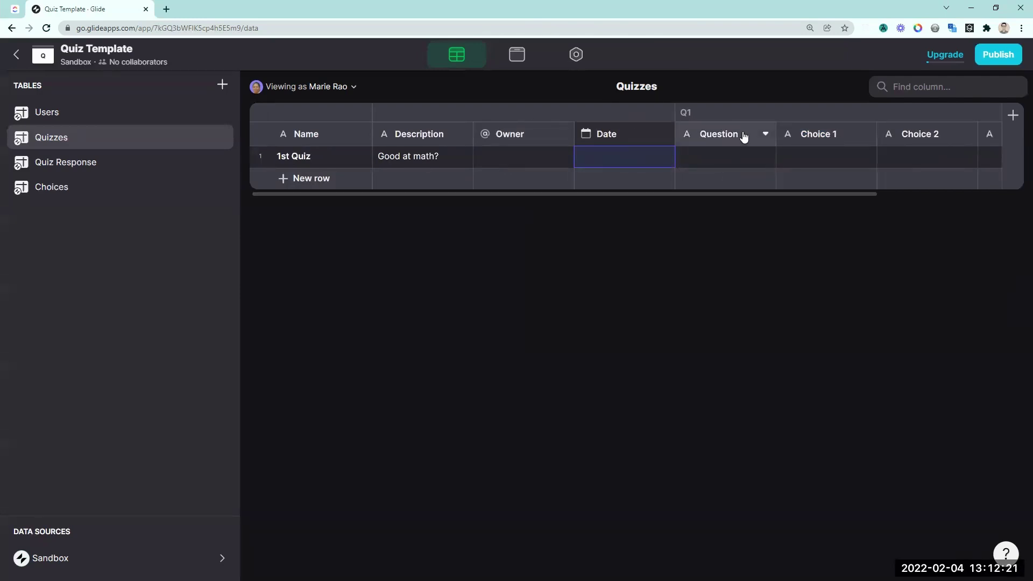
pyautogui.press('Escape')
# - Enter "1+1?" as the Q1 question in the 1st Quiz row
pyautogui.doubleClick(731, 166)
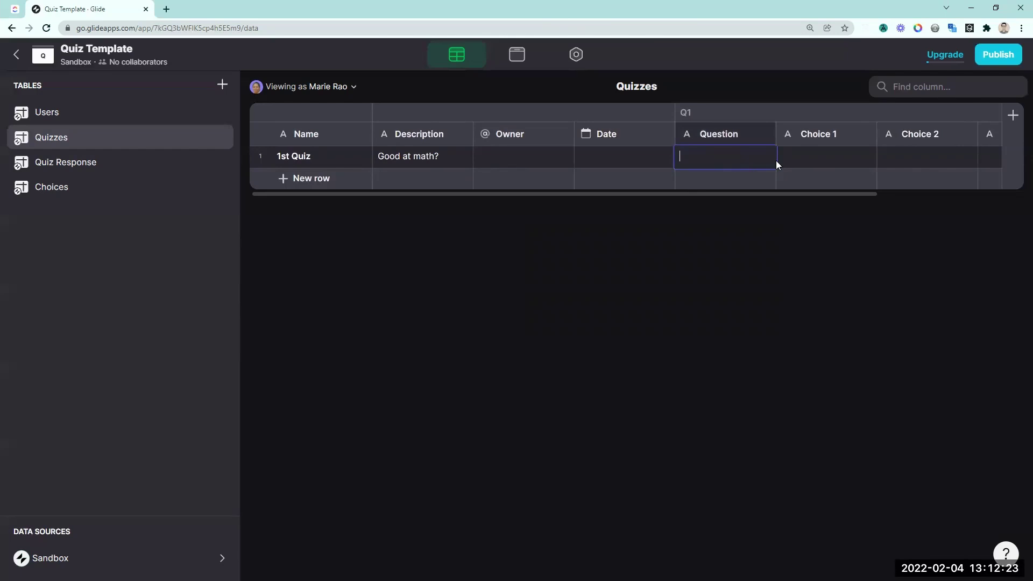
pyautogui.write('1+1?')
# - Rename the Choice 1 column as "Q1 / Choice 1 (Correct)"
pyautogui.click(812, 142)
pyautogui.click(831, 161)
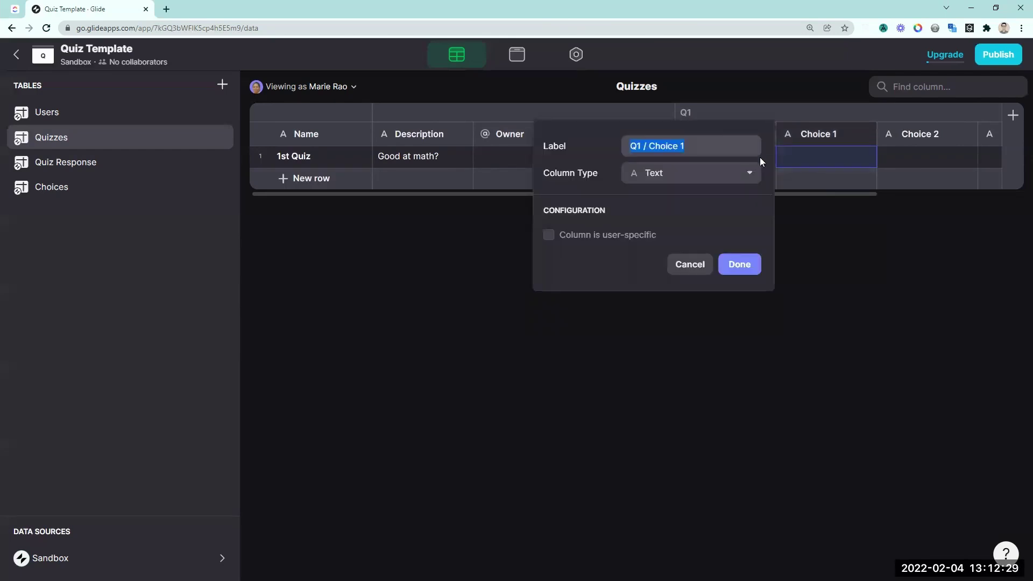
pyautogui.click(720, 148)
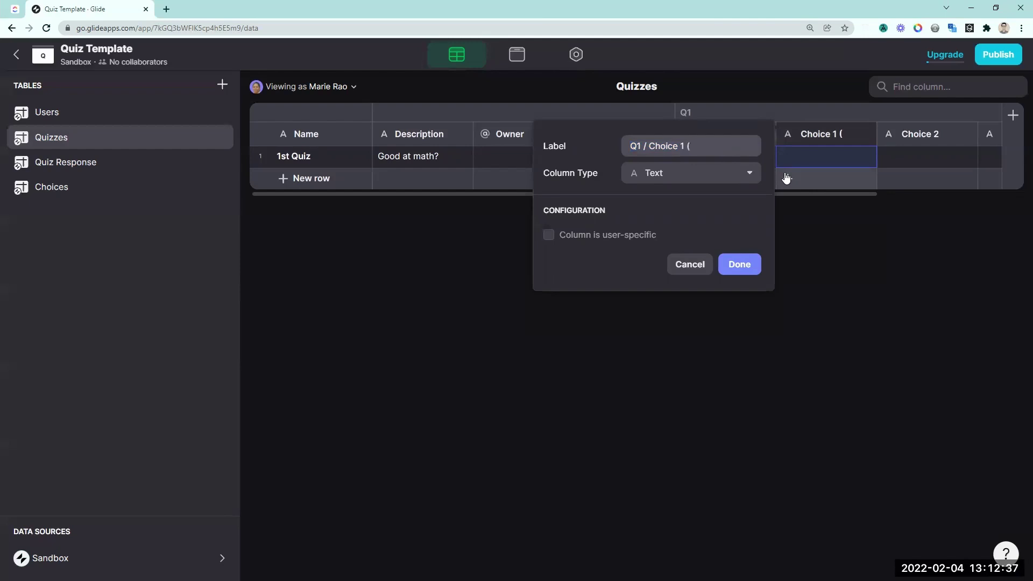
pyautogui.write('(Correct)')
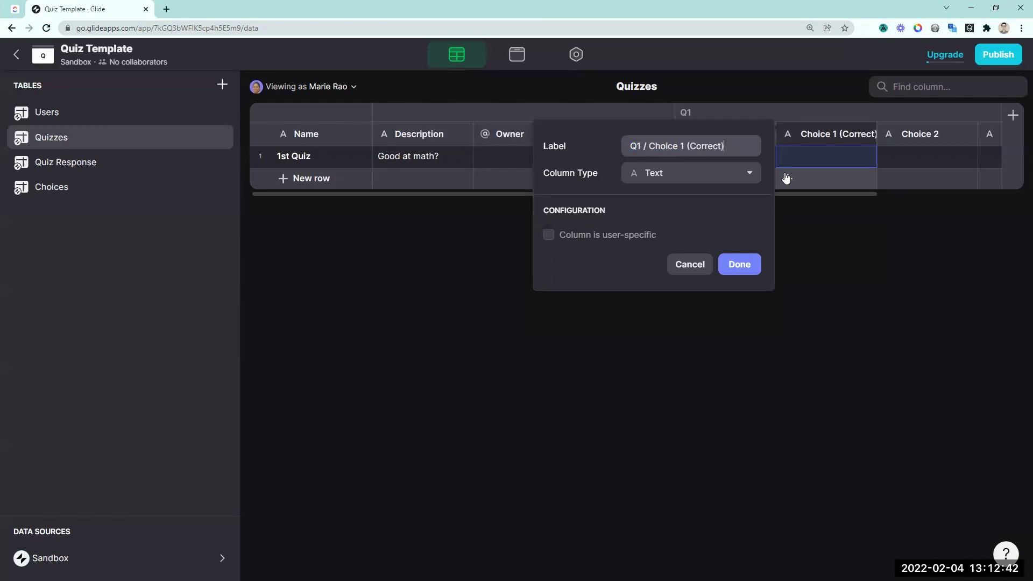
pyautogui.click(739, 265)
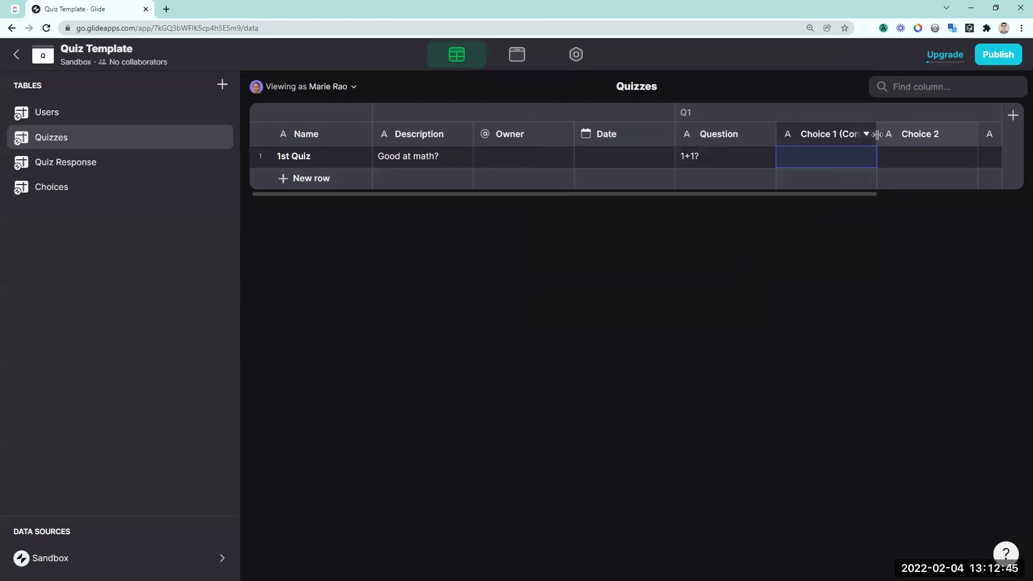
# - Widen the Choice 1 (Correct) column and fill the 1st Quiz choices with 2, 1 and 3
pyautogui.moveTo(878, 134); pyautogui.dragTo(899, 132)
pyautogui.write('2')
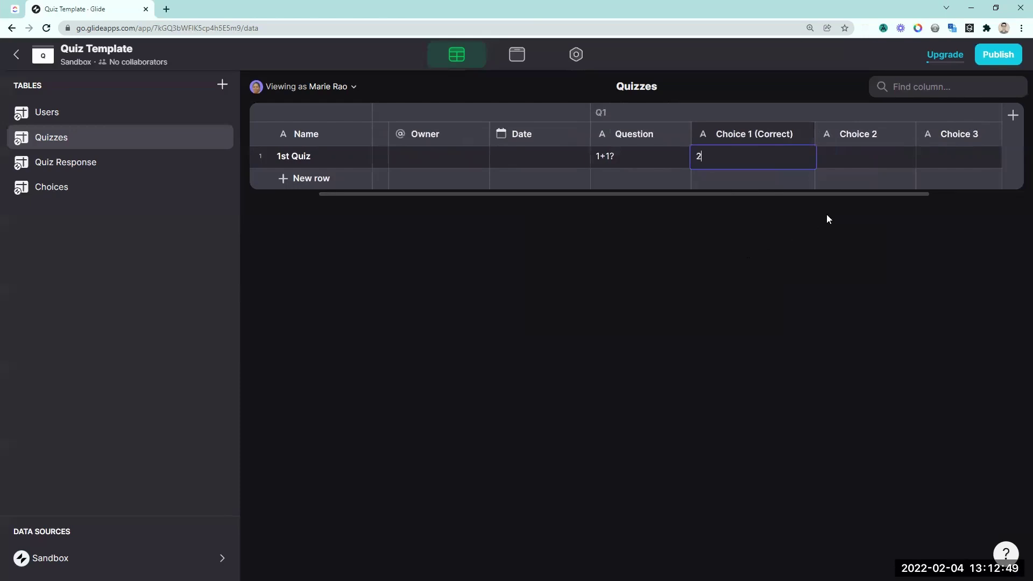
pyautogui.doubleClick(865, 157)
pyautogui.write('1')
pyautogui.click(964, 152)
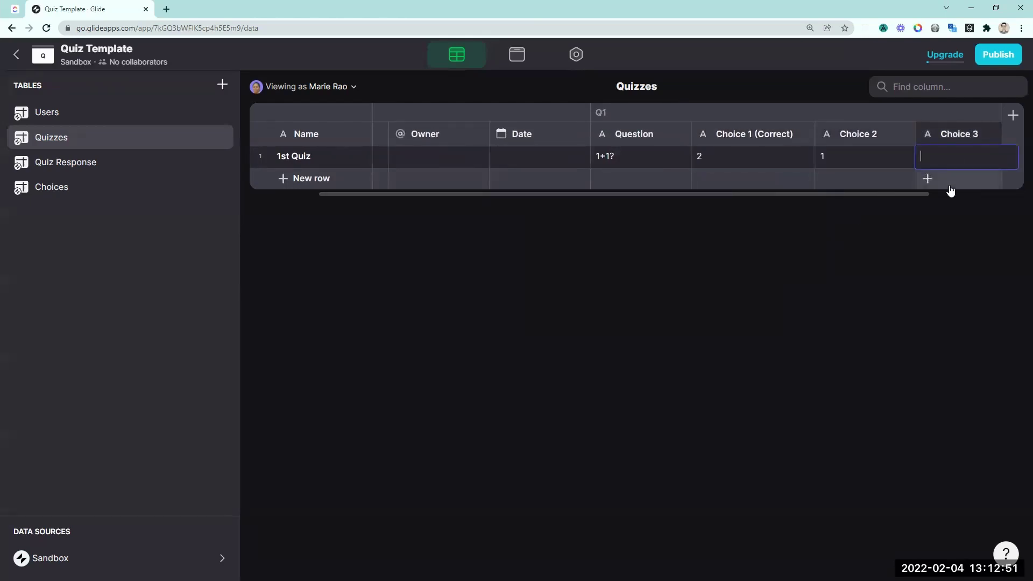
pyautogui.write('3')
pyautogui.hscroll(3, 986, 184)
pyautogui.hscroll(-8, 942, 157)
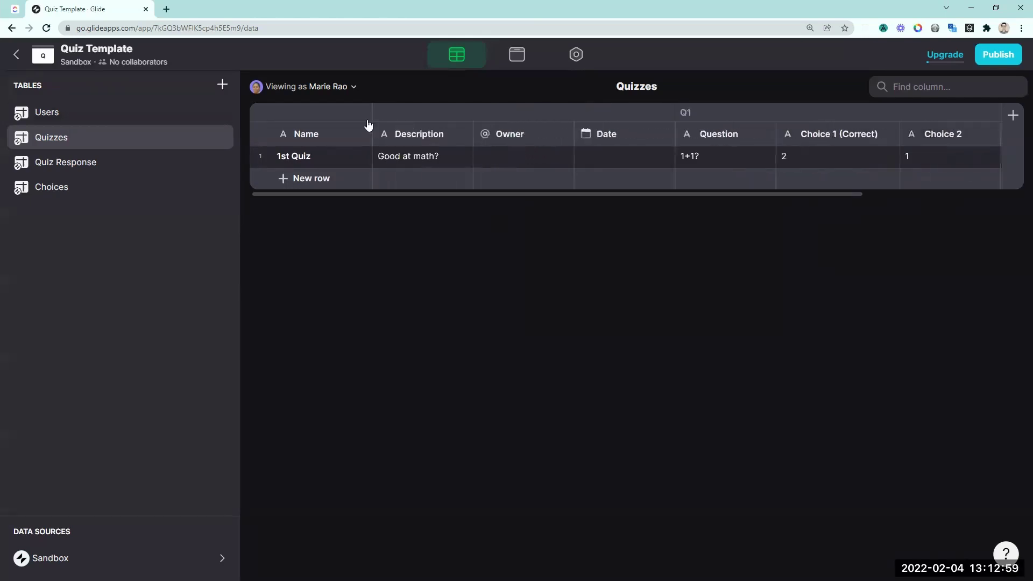
# - Add a List collection to the Homepage layout and set its source to the Quizzes table
pyautogui.click(516, 55)
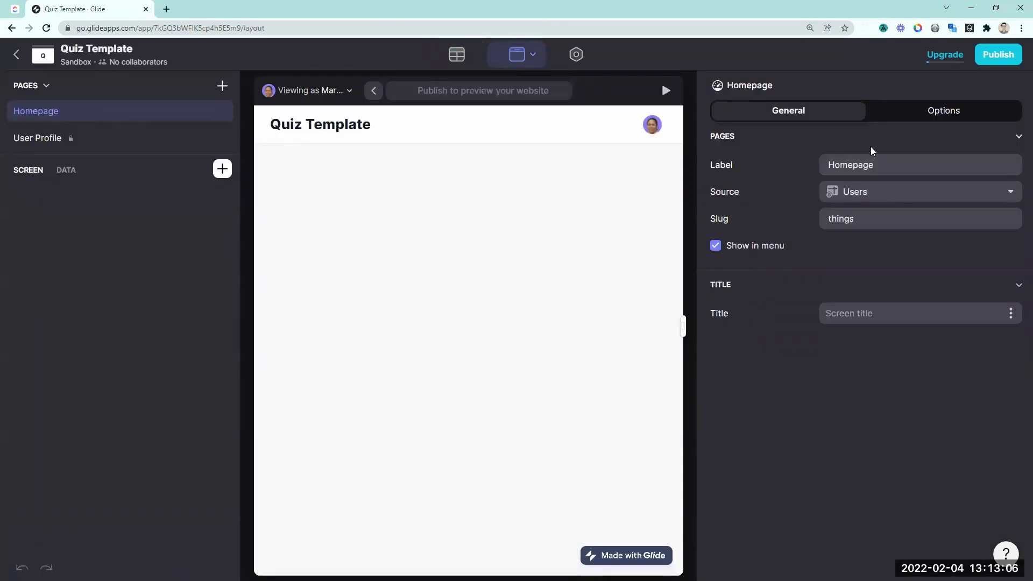
pyautogui.click(222, 170)
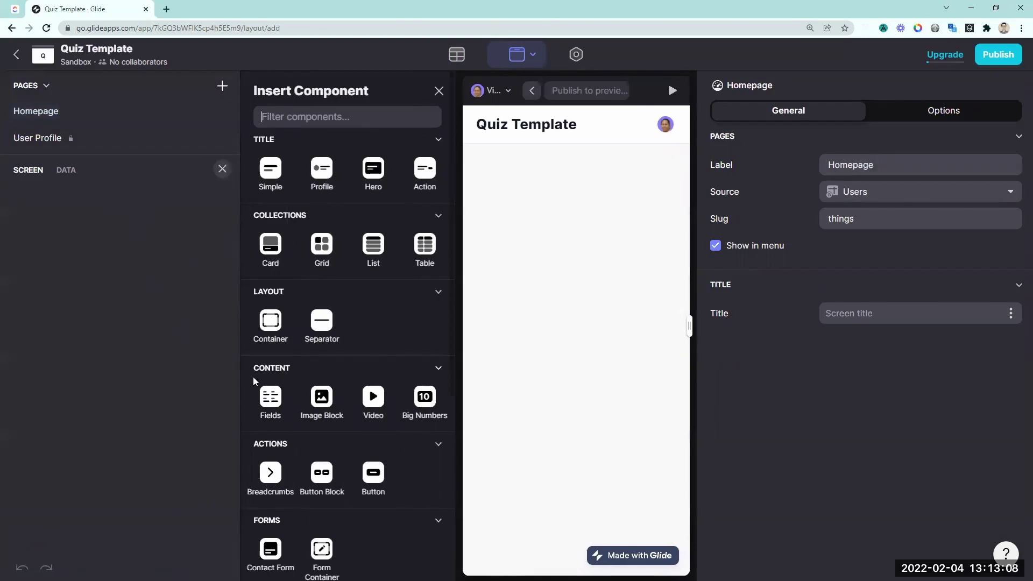
pyautogui.write('col')
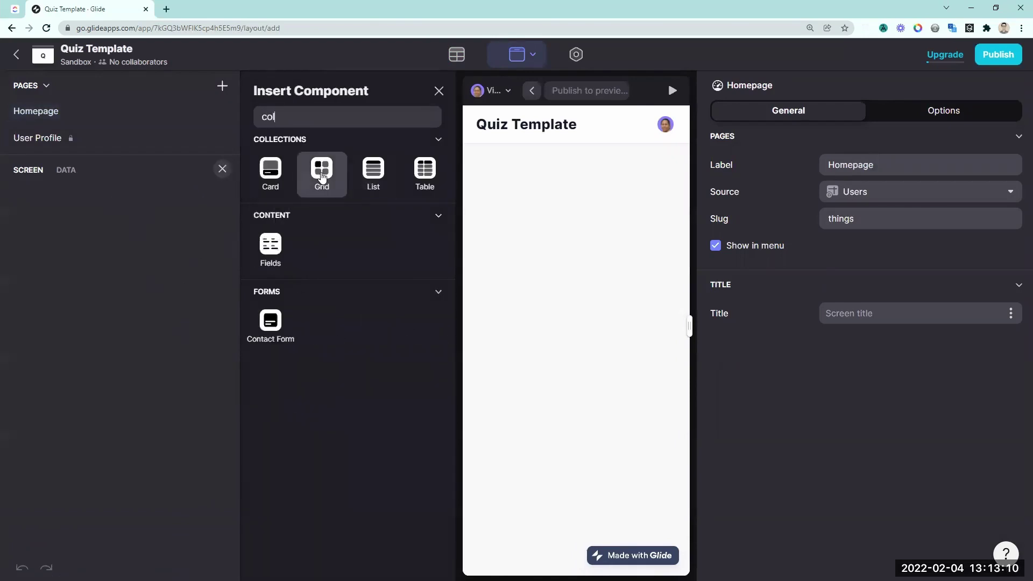
pyautogui.click(373, 170)
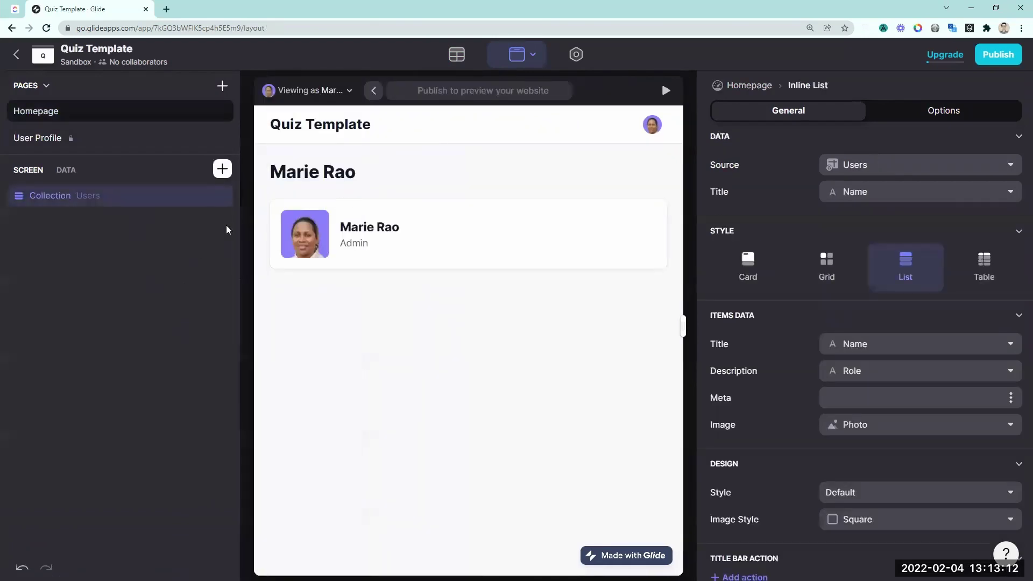
pyautogui.click(856, 165)
pyautogui.click(855, 267)
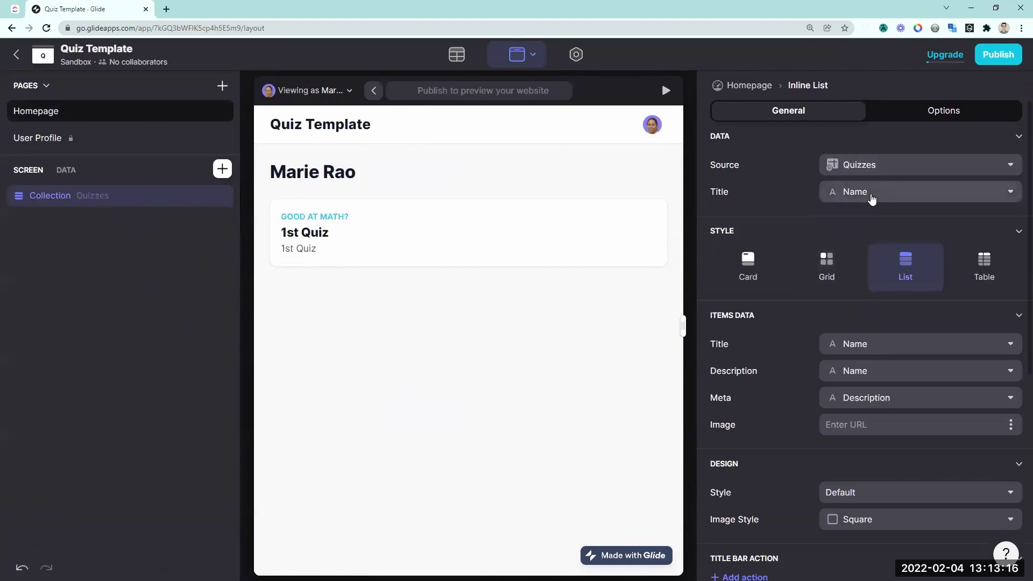
# - Open the 1st Quiz details screen from the list and add a Button component to it
pyautogui.click(458, 213)
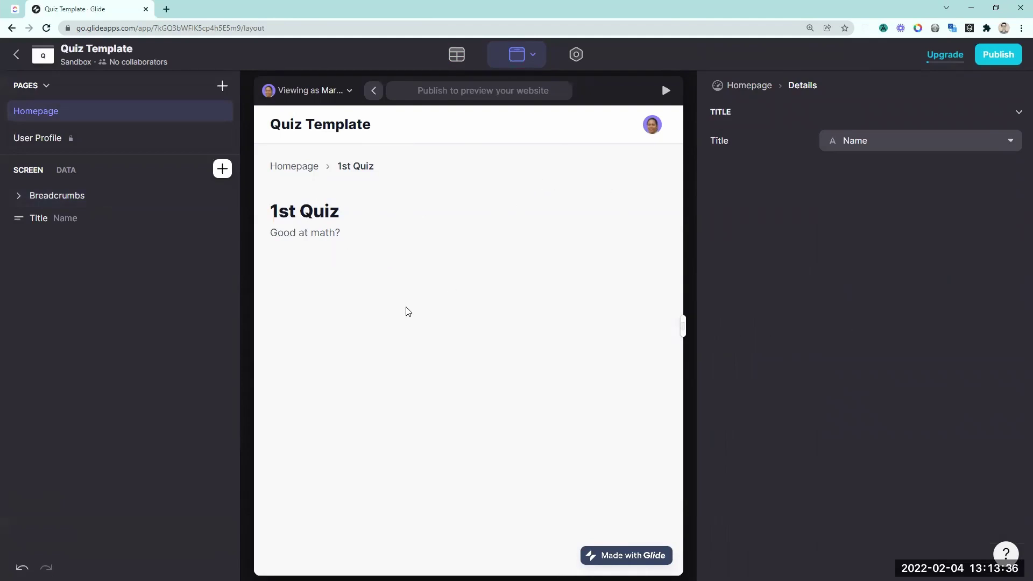
pyautogui.click(222, 169)
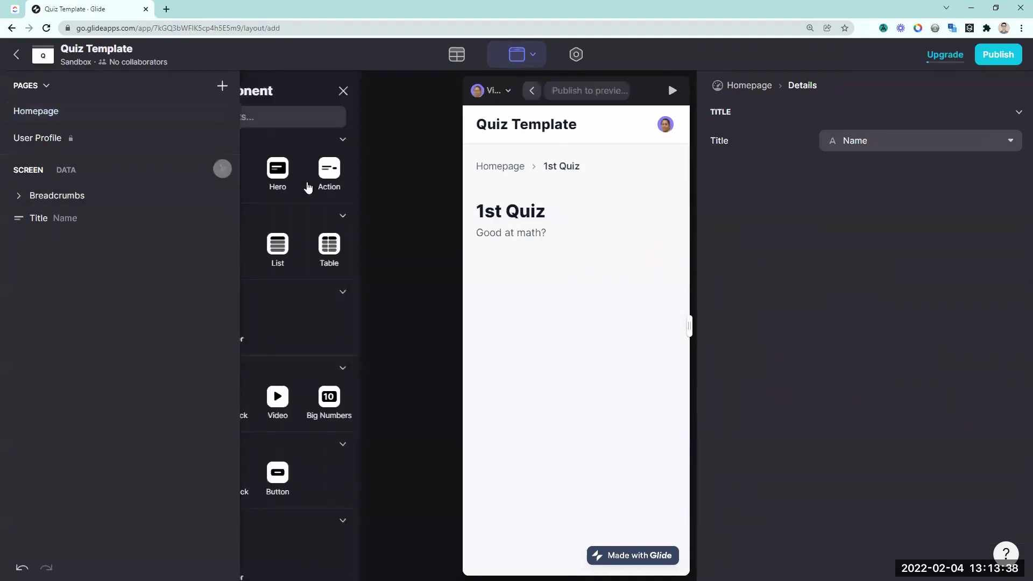
pyautogui.write('bu')
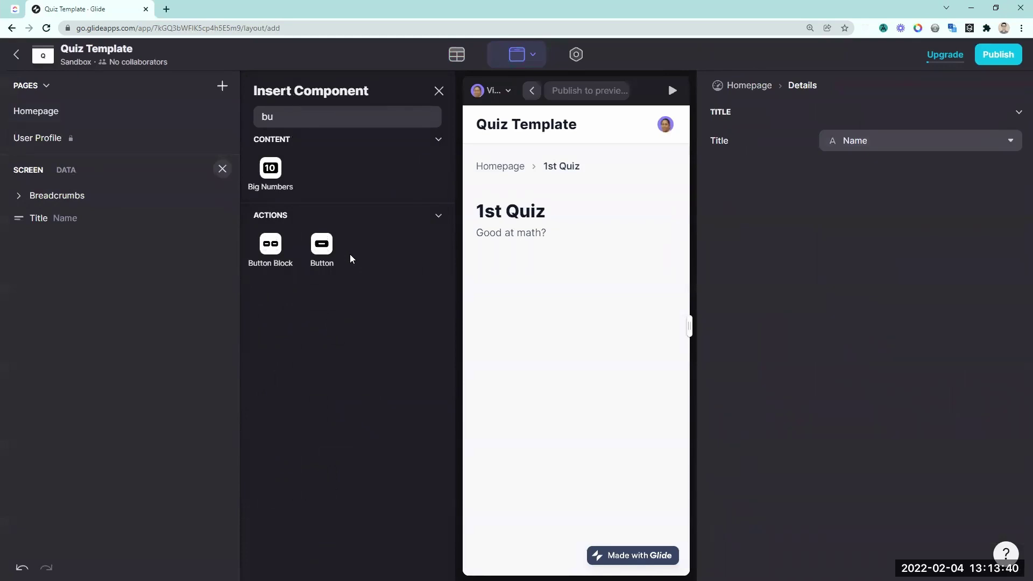
pyautogui.click(322, 247)
# - Set the title of the button's action to "Take Quiz"
pyautogui.click(840, 362)
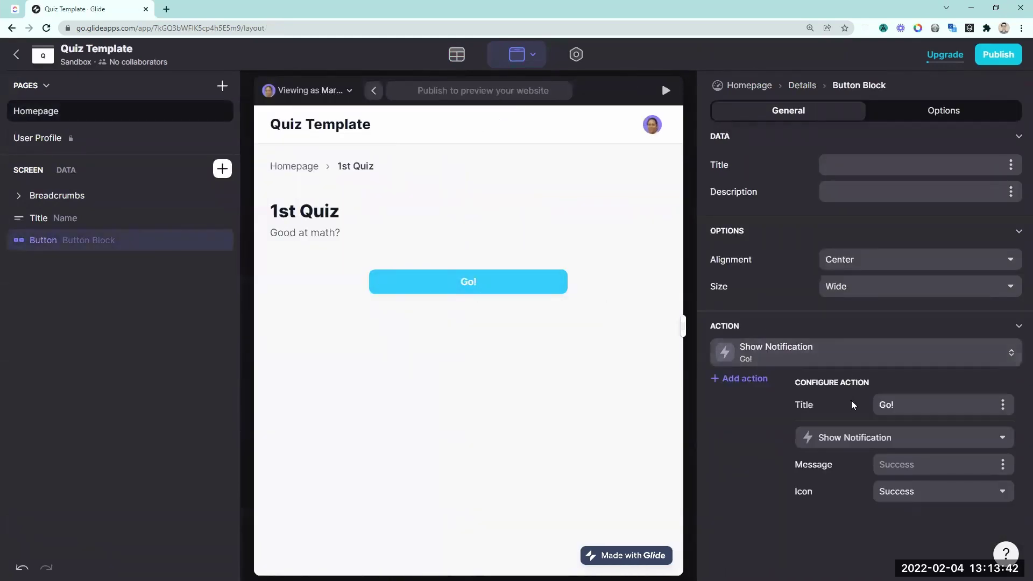
pyautogui.click(824, 404)
pyautogui.write('Take Quiz')
# - Create a new custom action for the button and name it "Take Quiz"
pyautogui.click(828, 438)
pyautogui.click(873, 90)
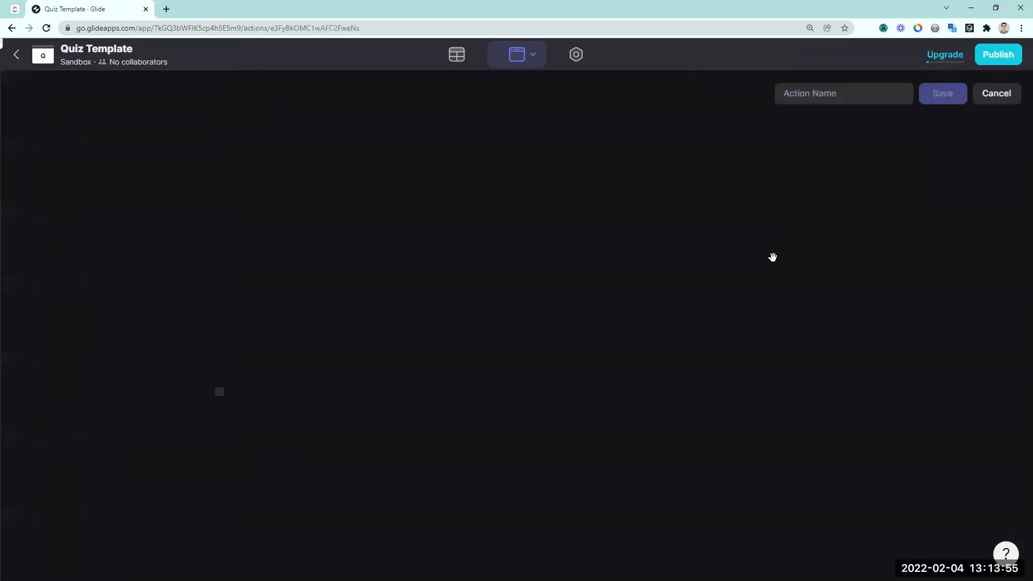
pyautogui.write('Tak')
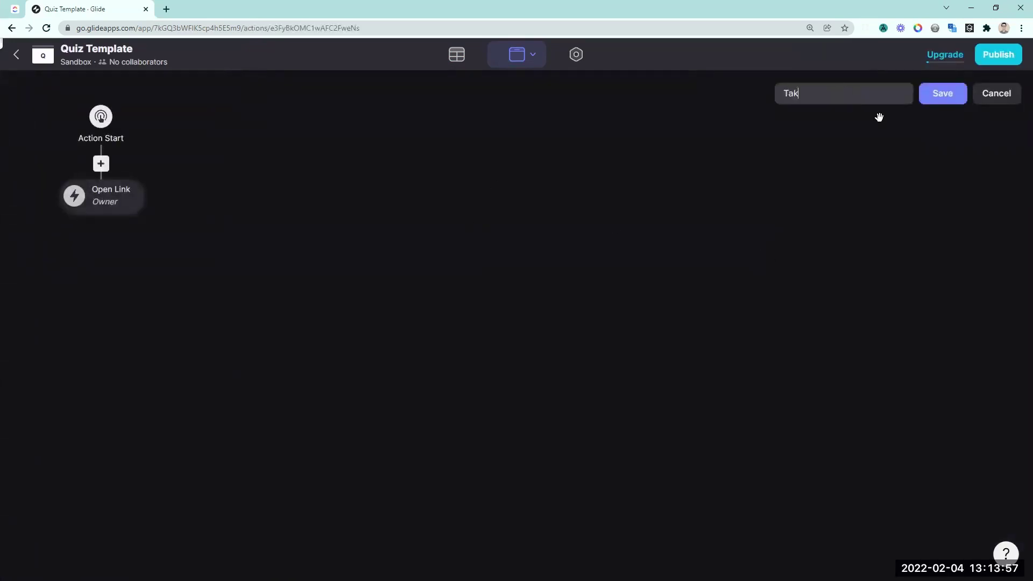
pyautogui.write('e Quiz')
# - Replace the Open Link step of the Take Quiz action with one that shows a form
pyautogui.click(102, 203)
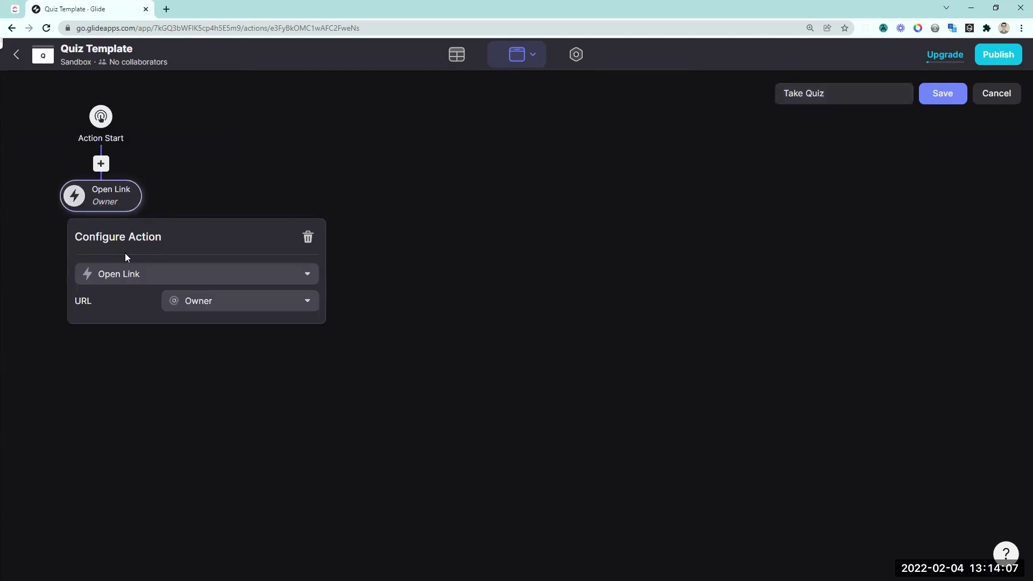
pyautogui.click(130, 275)
pyautogui.scroll(-3, 164, 393)
pyautogui.click(155, 509)
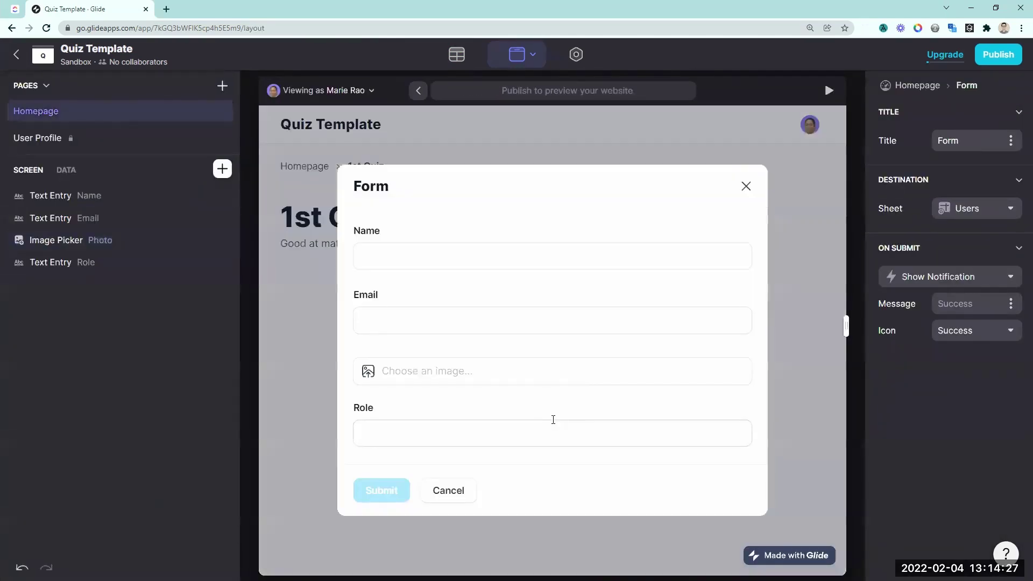
# - In the Quiz Response table, move the Owner column in front of the Name column
pyautogui.moveTo(223, 198)
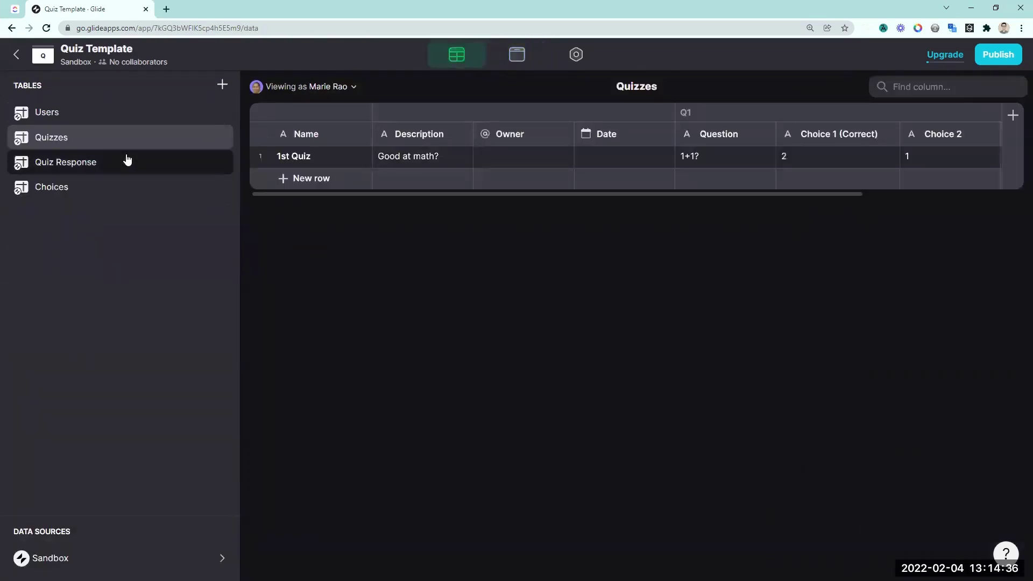
pyautogui.click(156, 162)
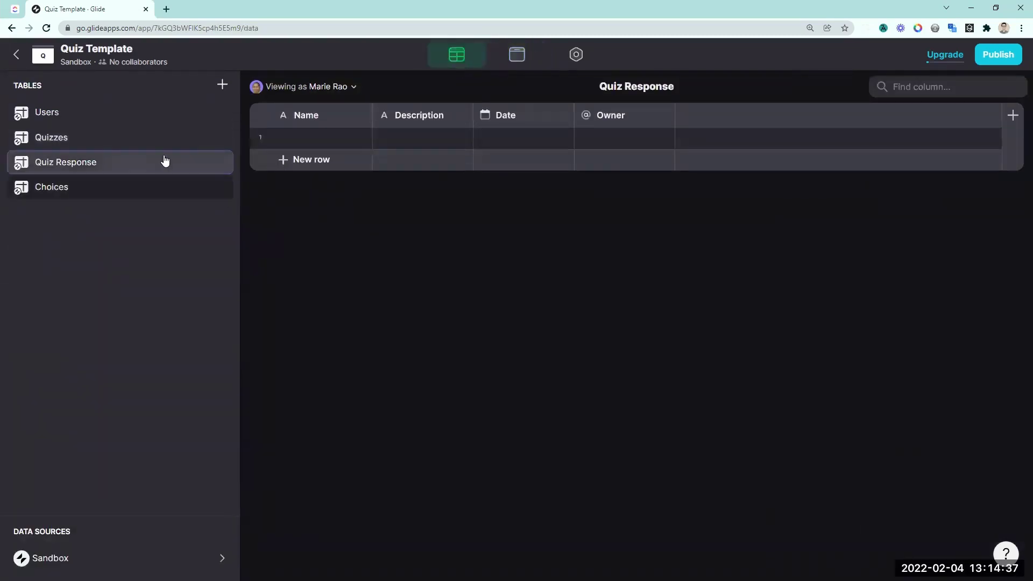
pyautogui.moveTo(608, 115); pyautogui.dragTo(314, 132)
# - Rename the Owner column of the Quiz Response table as "Email of Respondent"
pyautogui.click(362, 115)
pyautogui.click(349, 134)
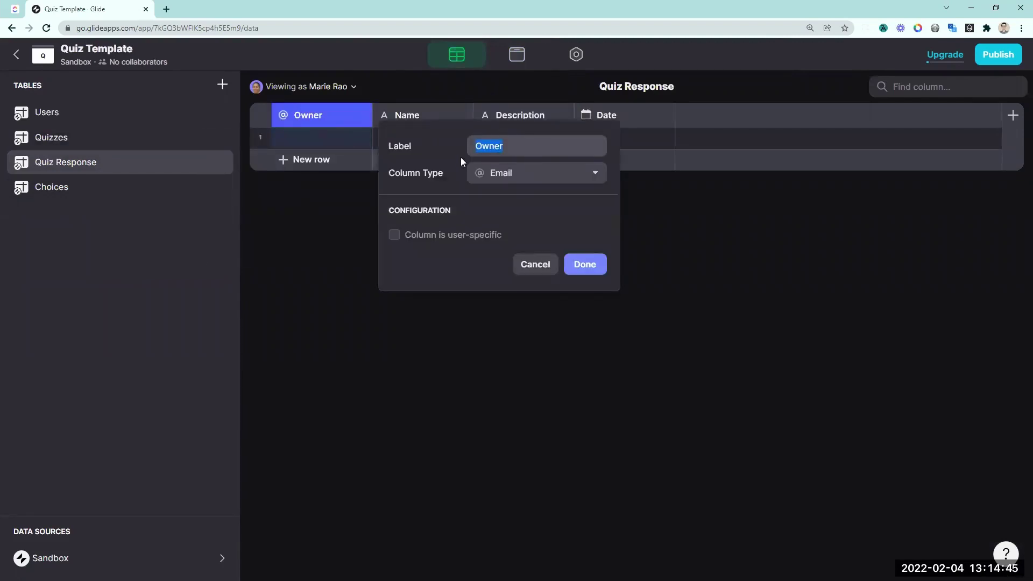
pyautogui.write('Email of Respond')
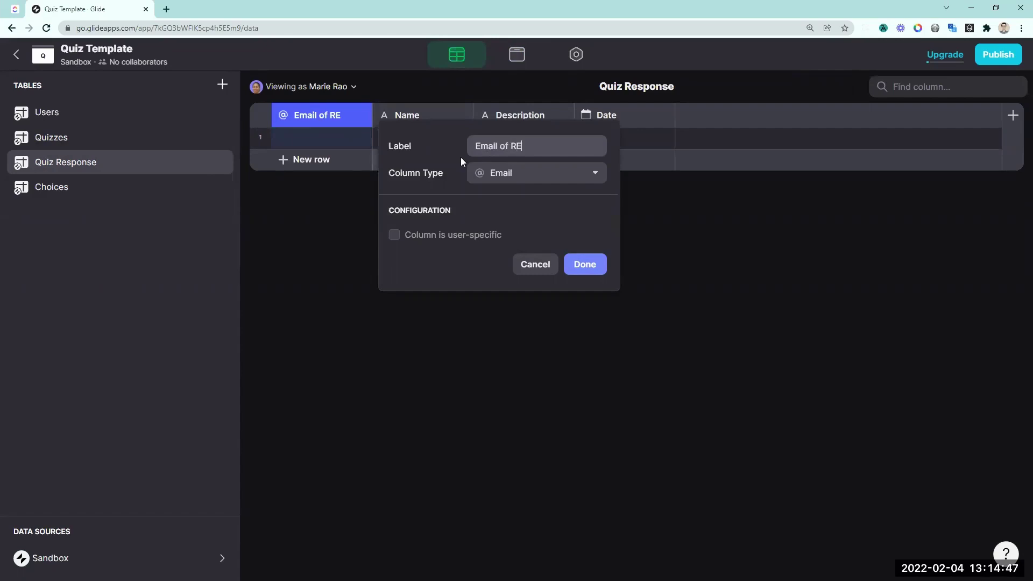
pyautogui.write('ent')
pyautogui.press('Return')
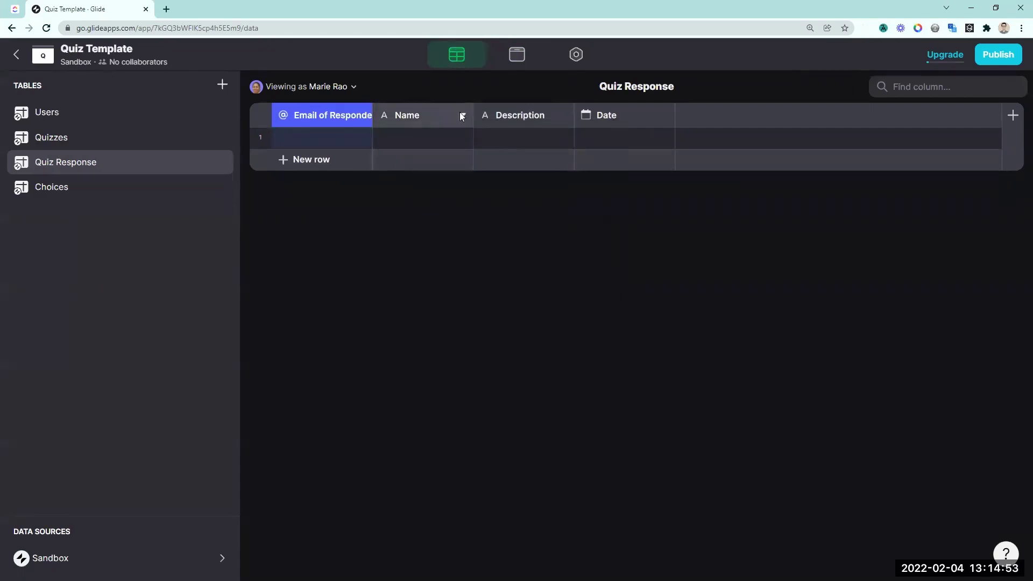
# - Rename the Name column of the Quiz Response table as "Quiz Name"
pyautogui.click(460, 112)
pyautogui.click(432, 140)
pyautogui.write('Quiz Name')
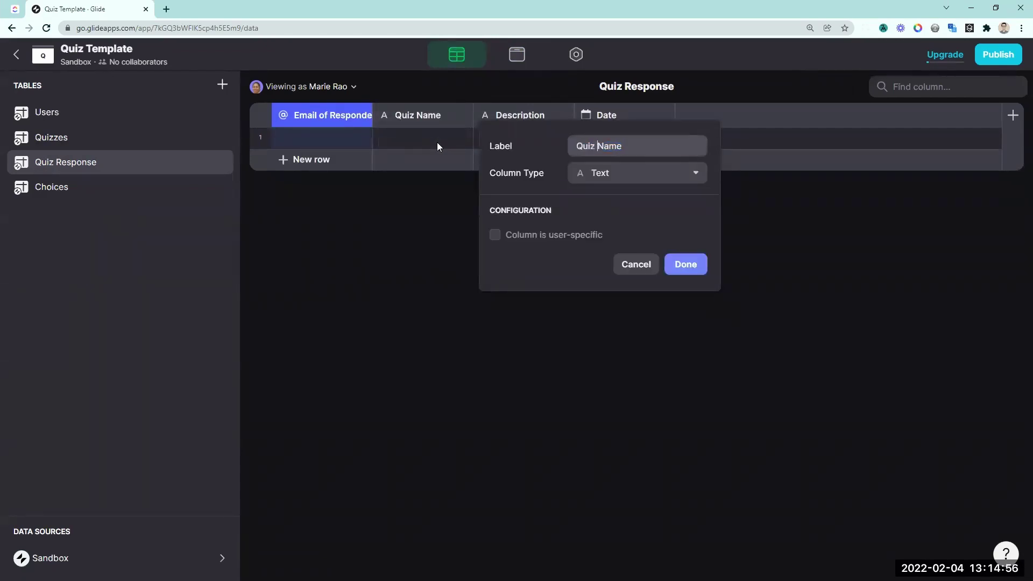
pyautogui.click(698, 264)
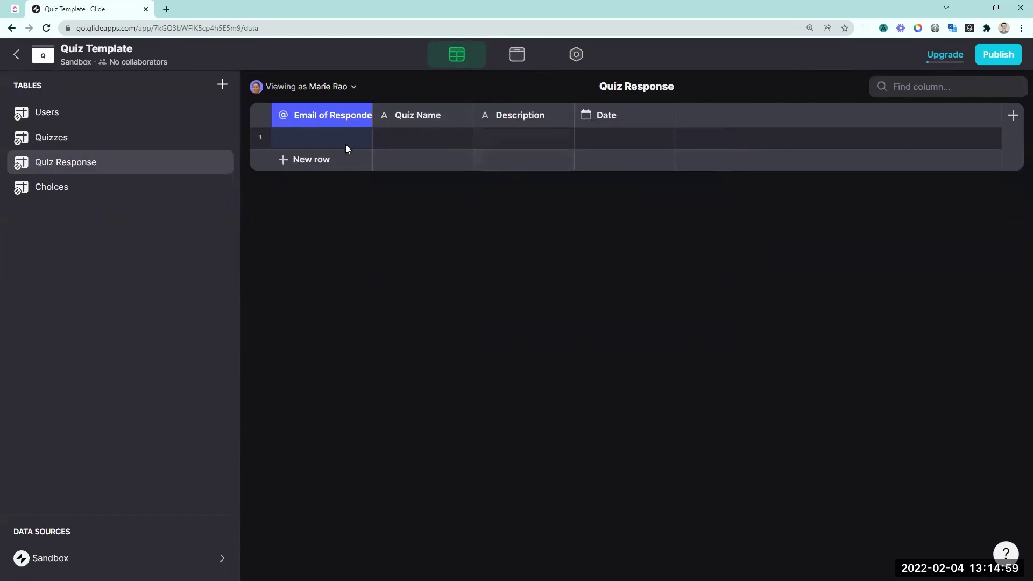
# - Rename the Description column of the Quiz Response table as "Q1 / Answer"
pyautogui.click(564, 115)
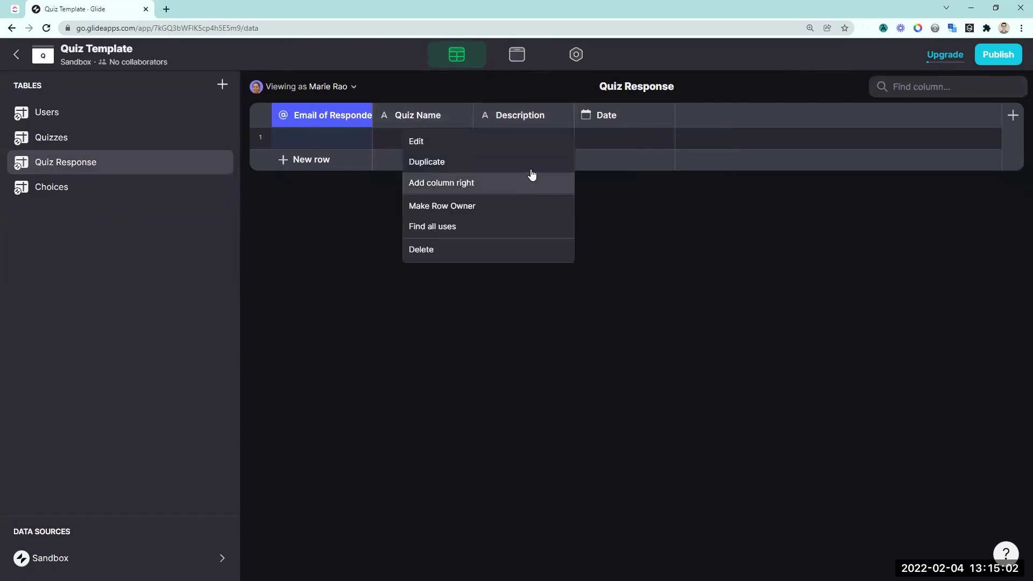
pyautogui.click(526, 140)
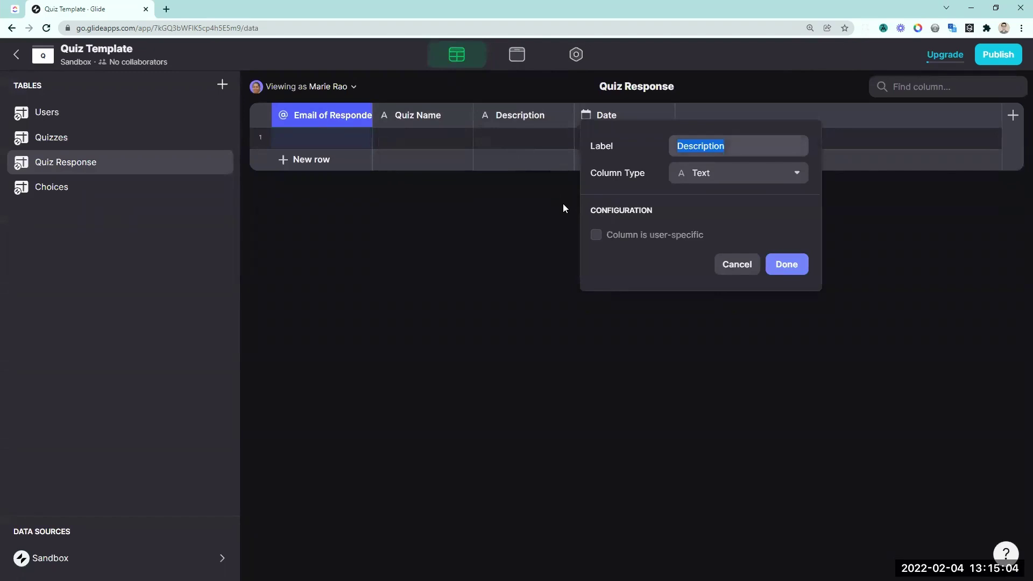
pyautogui.write('Q1')
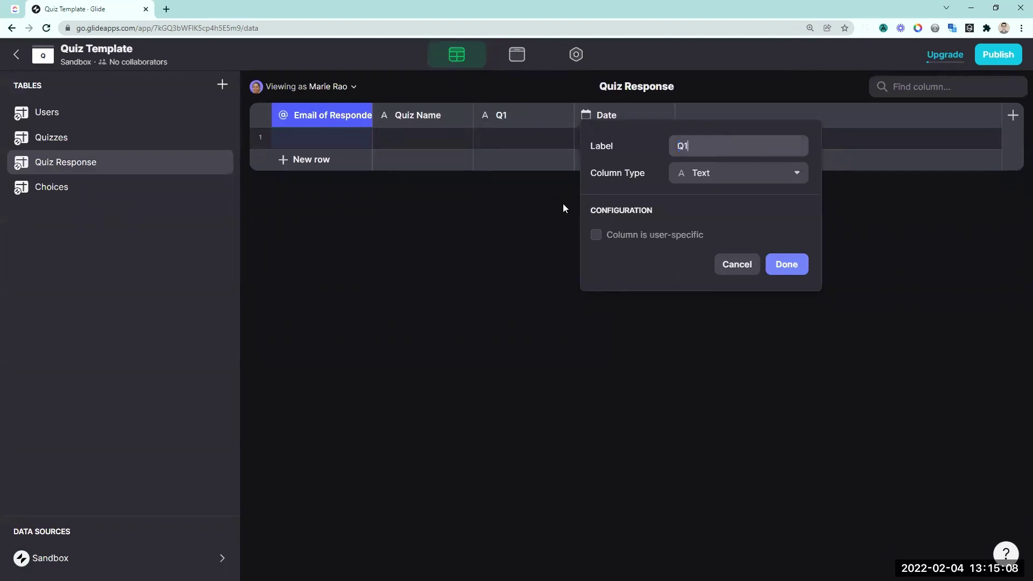
pyautogui.write(' / Answer')
pyautogui.press('Return')
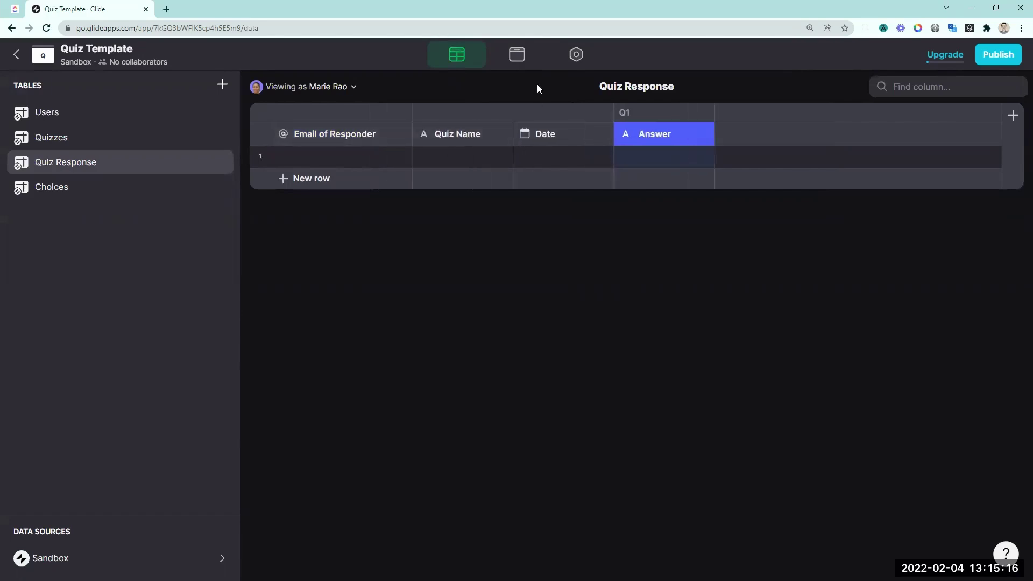
# - In the layout editor, set the Take Quiz form's destination sheet to Quiz Response
pyautogui.click(517, 55)
pyautogui.click(963, 213)
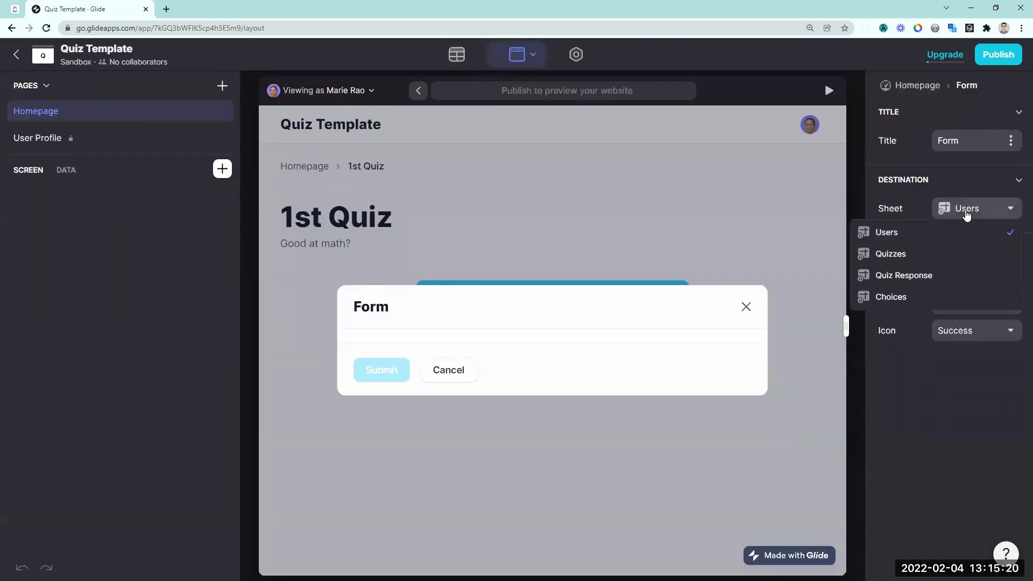
pyautogui.click(904, 275)
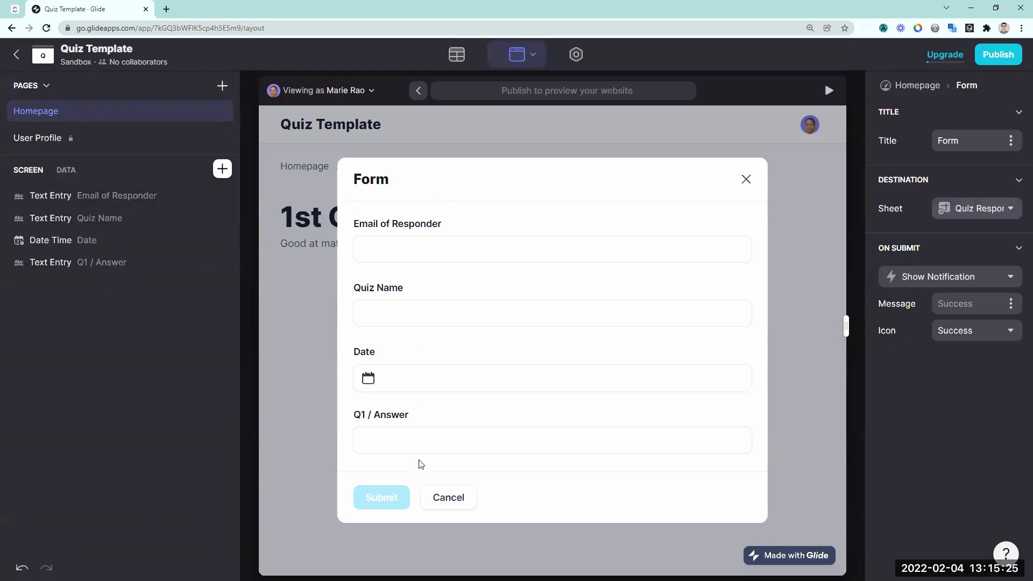
# - Place the Q1 / Answer entry first in the form and remove the Email of Responder, Date and Quiz Name entries
pyautogui.moveTo(96, 262); pyautogui.dragTo(97, 197)
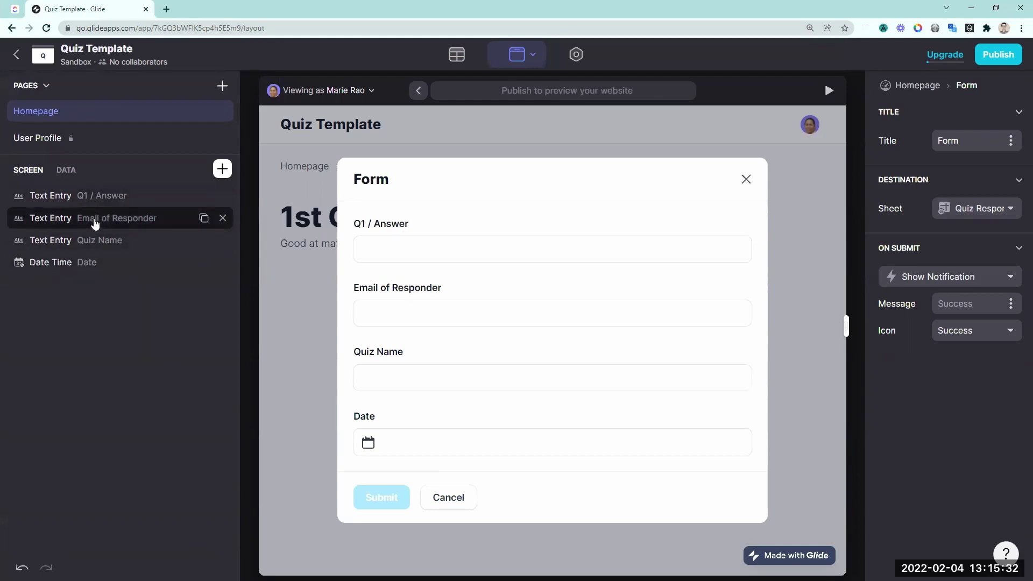
pyautogui.click(221, 219)
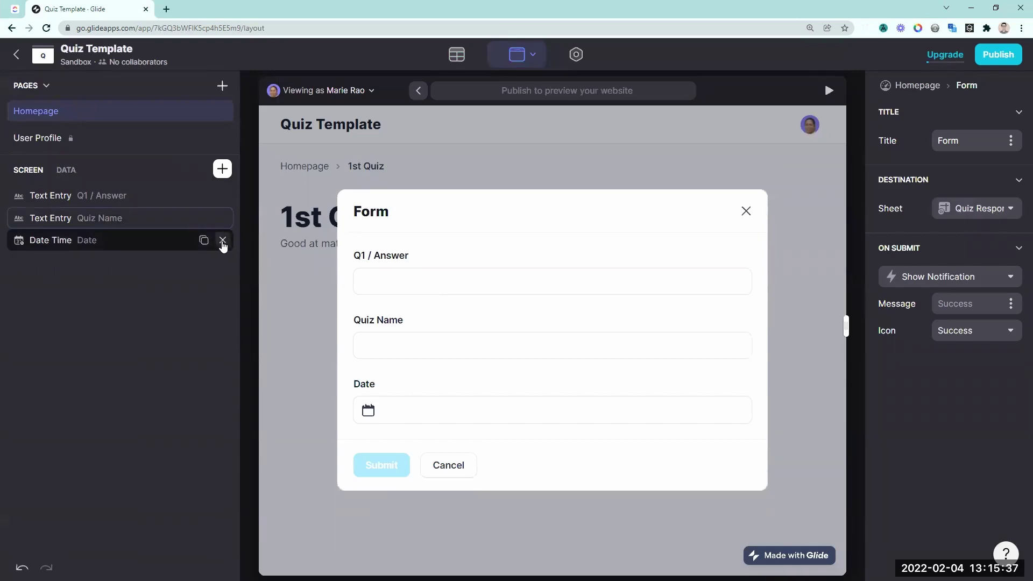
pyautogui.click(222, 241)
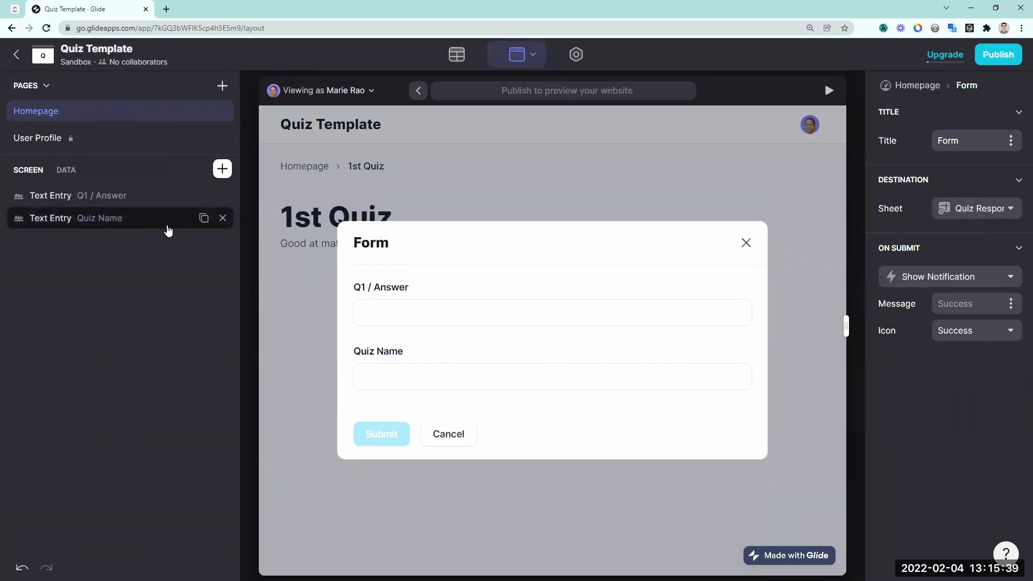
pyautogui.click(221, 218)
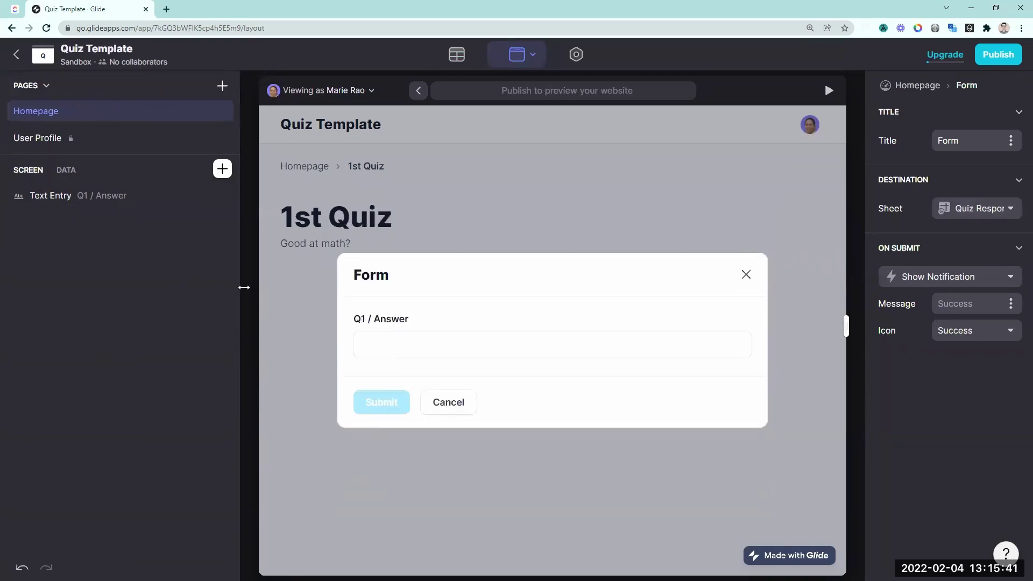
pyautogui.click(222, 169)
pyautogui.scroll(-3, 322, 242)
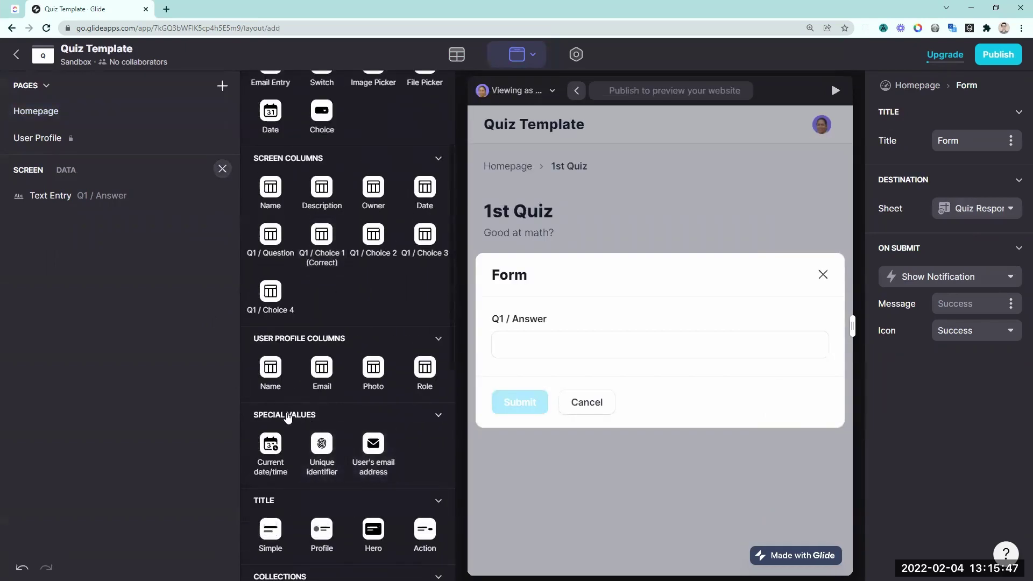
pyautogui.click(377, 463)
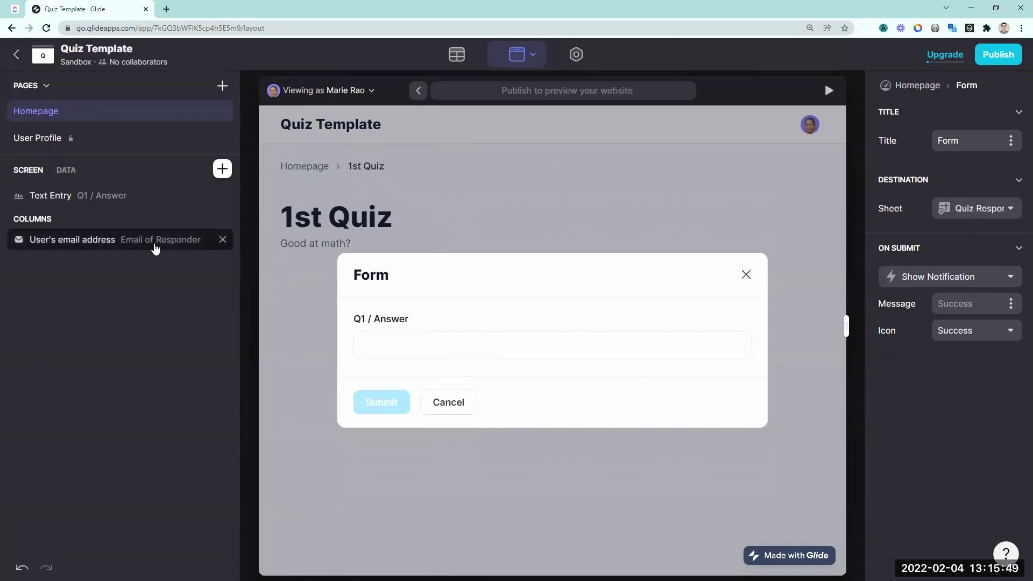
# - Add the Current date/time value written to the Date column, and the quiz's Name written to the Quiz Name column
pyautogui.click(223, 169)
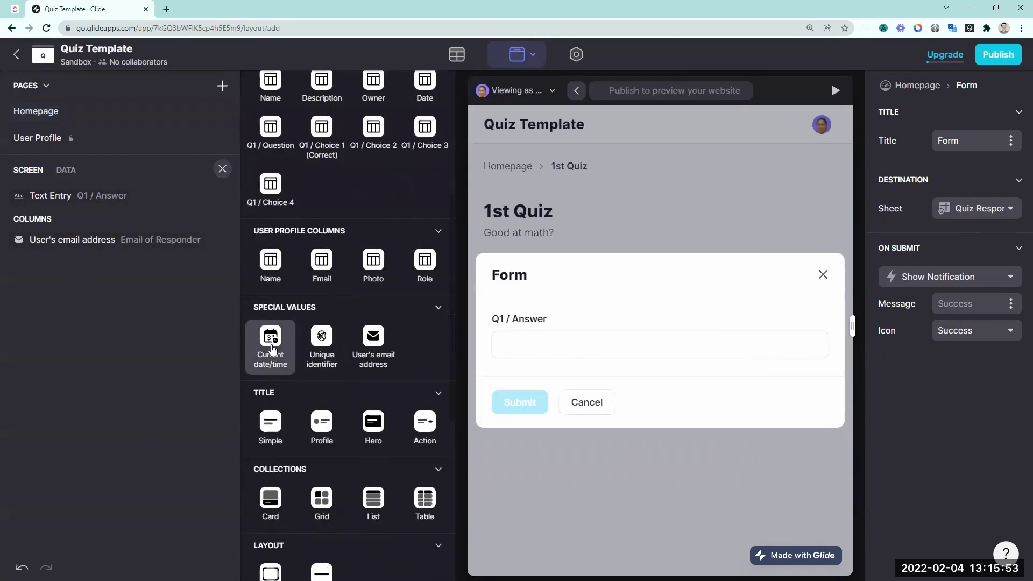
pyautogui.click(272, 347)
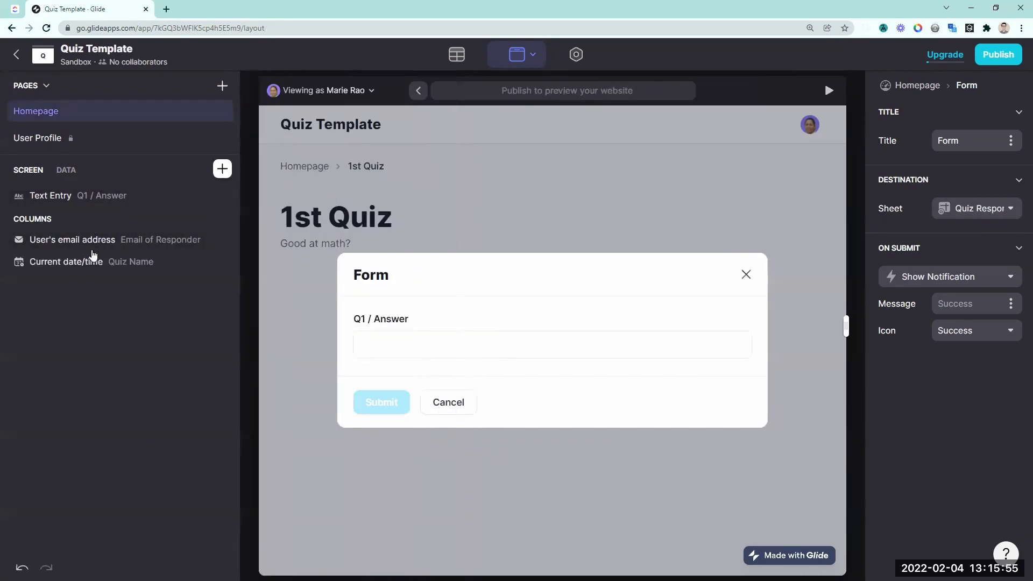
pyautogui.click(129, 263)
pyautogui.click(1000, 119)
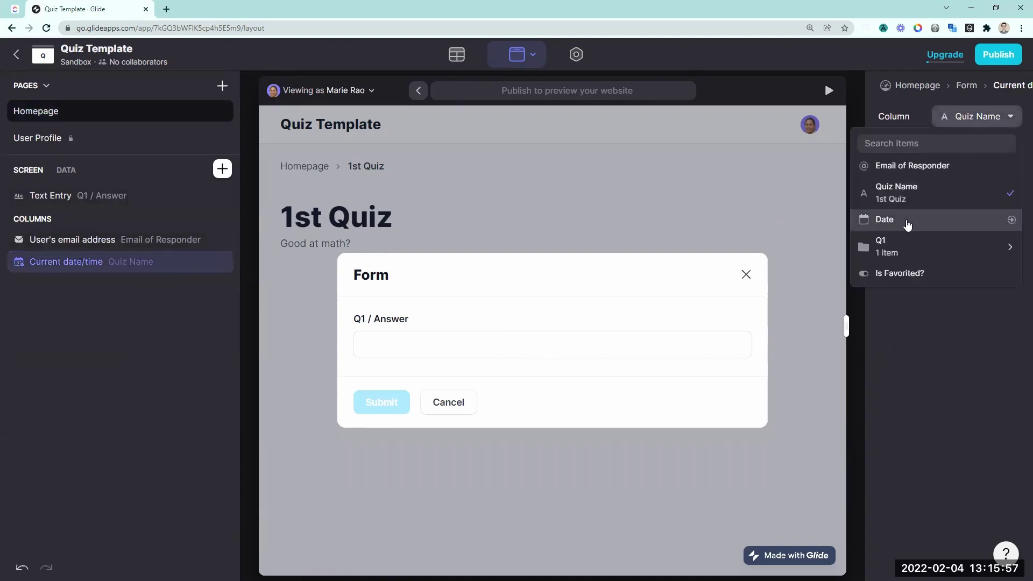
pyautogui.click(907, 221)
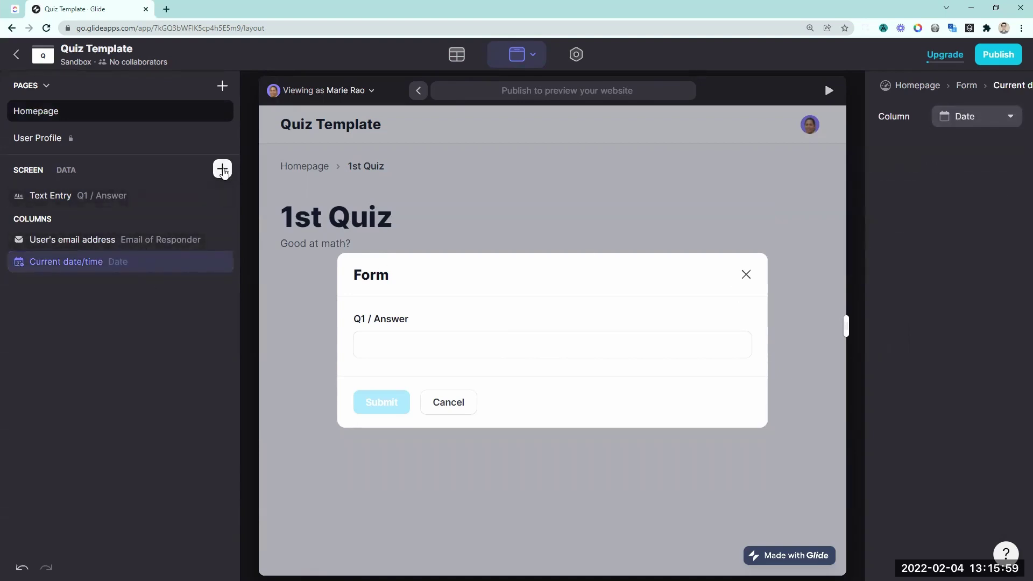
pyautogui.click(222, 170)
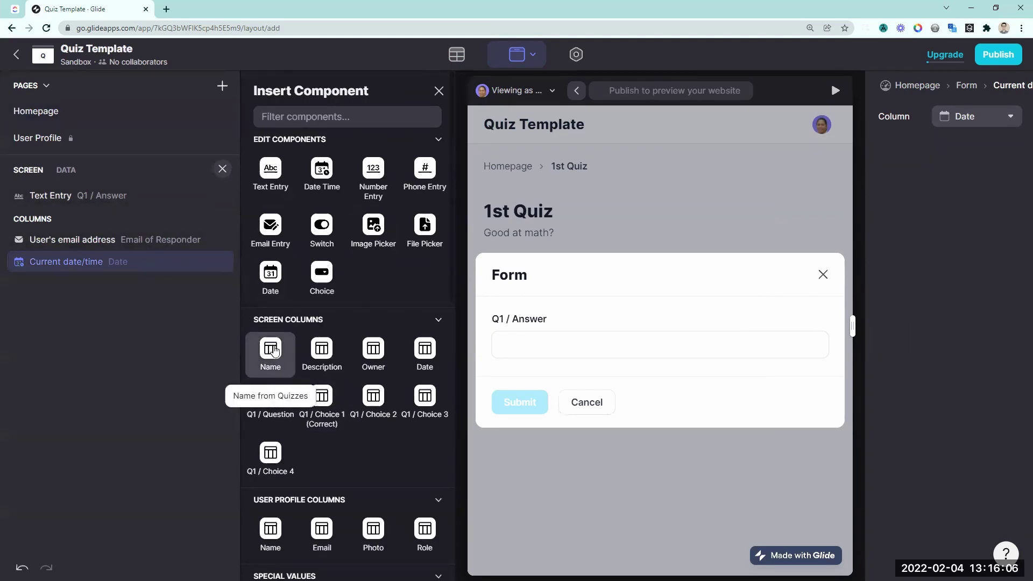
pyautogui.click(271, 350)
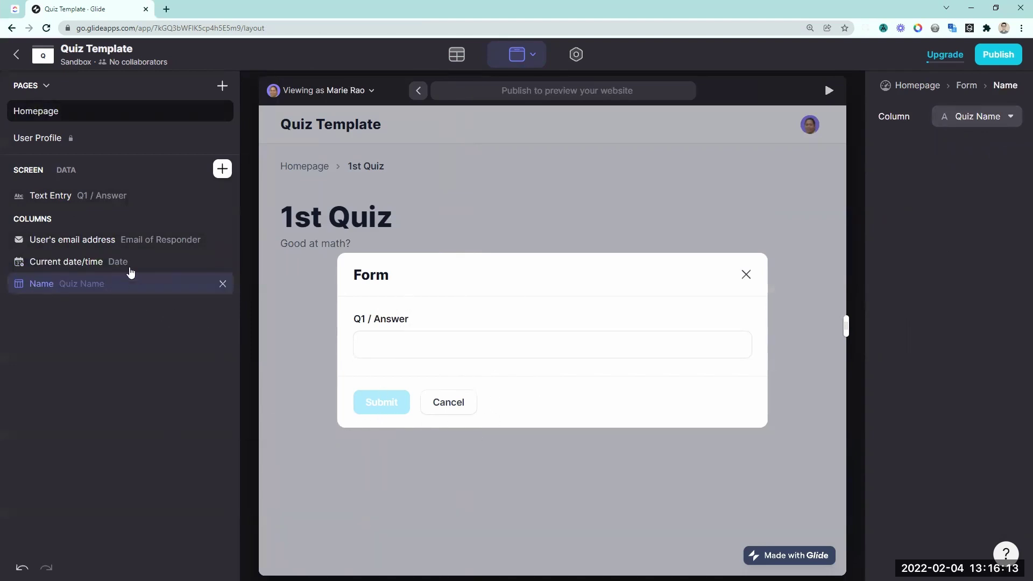
# - Replace the form's Q1 / Answer text entry with a Choice component that writes to the Q1 / Answer column
pyautogui.click(127, 201)
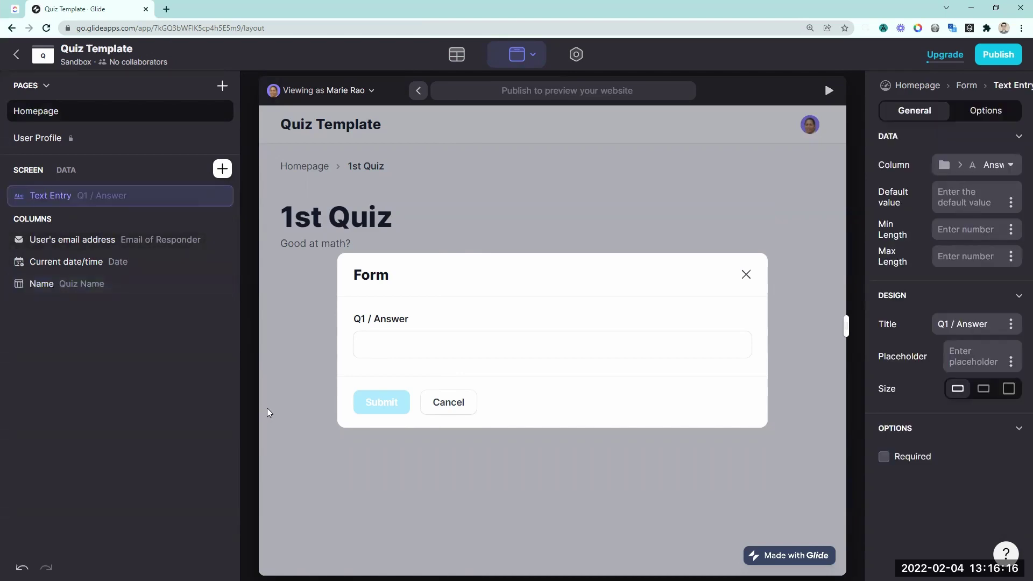
pyautogui.click(225, 197)
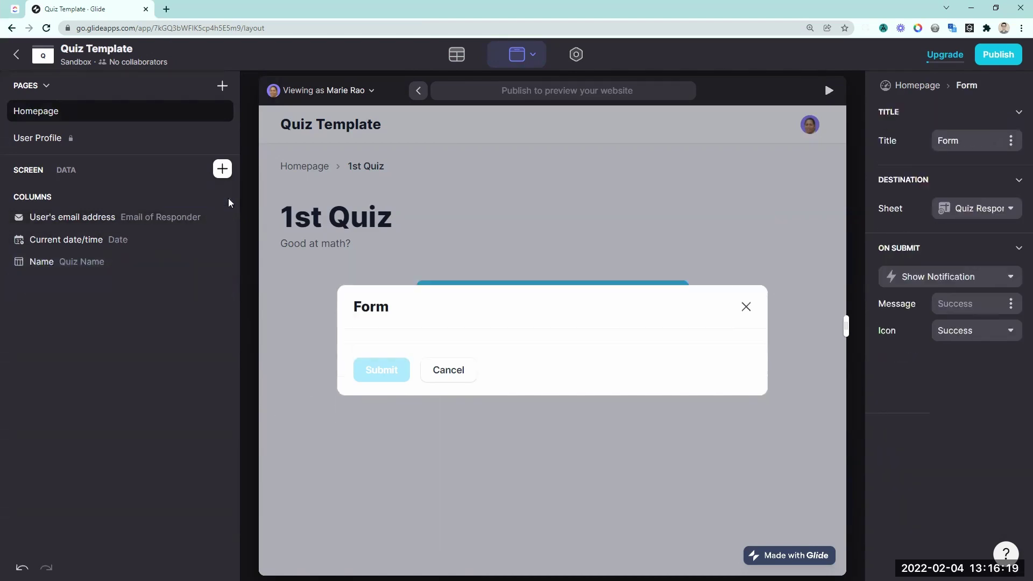
pyautogui.click(224, 172)
pyautogui.write('choi')
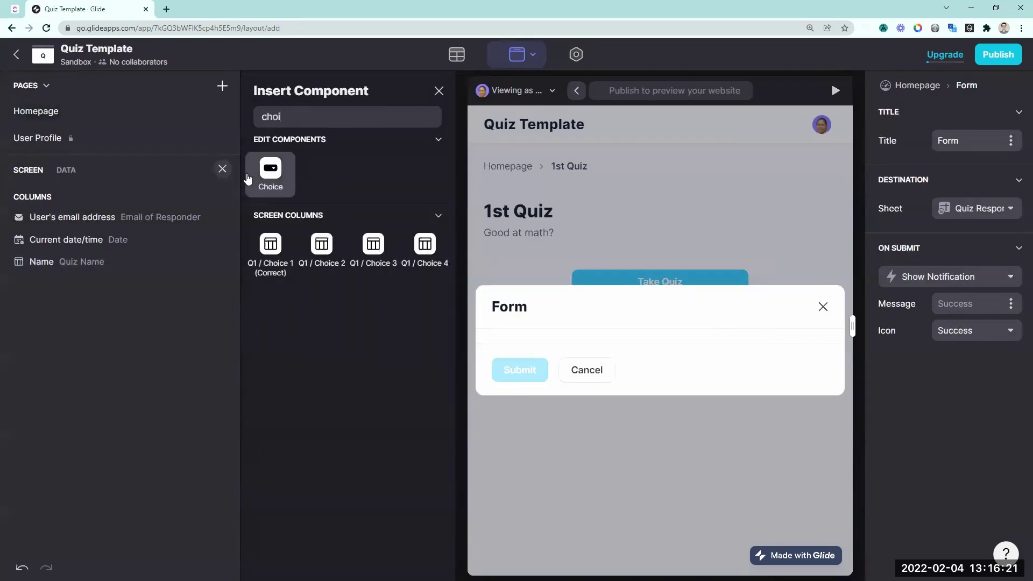
pyautogui.click(247, 179)
pyautogui.click(899, 289)
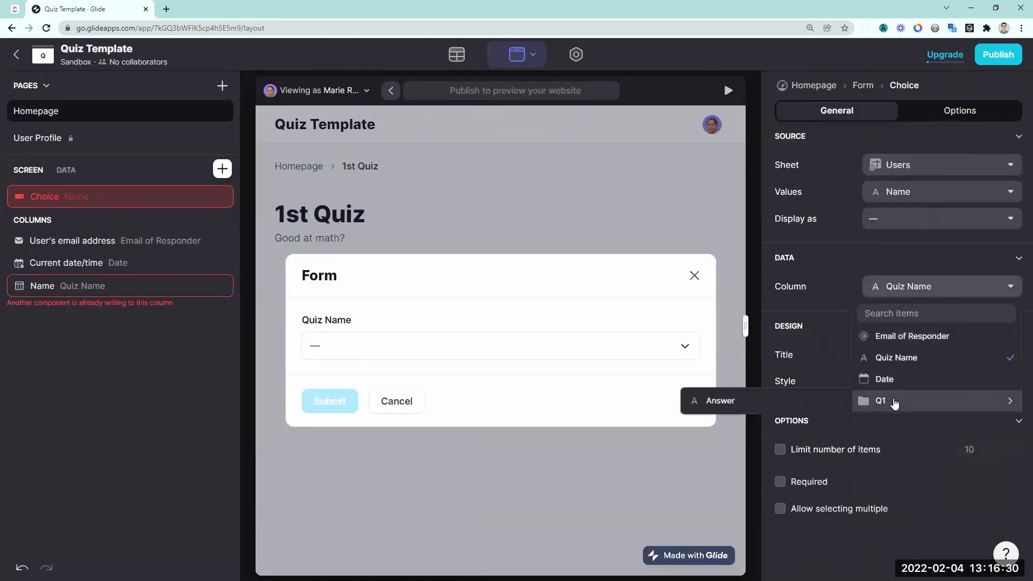
pyautogui.click(759, 409)
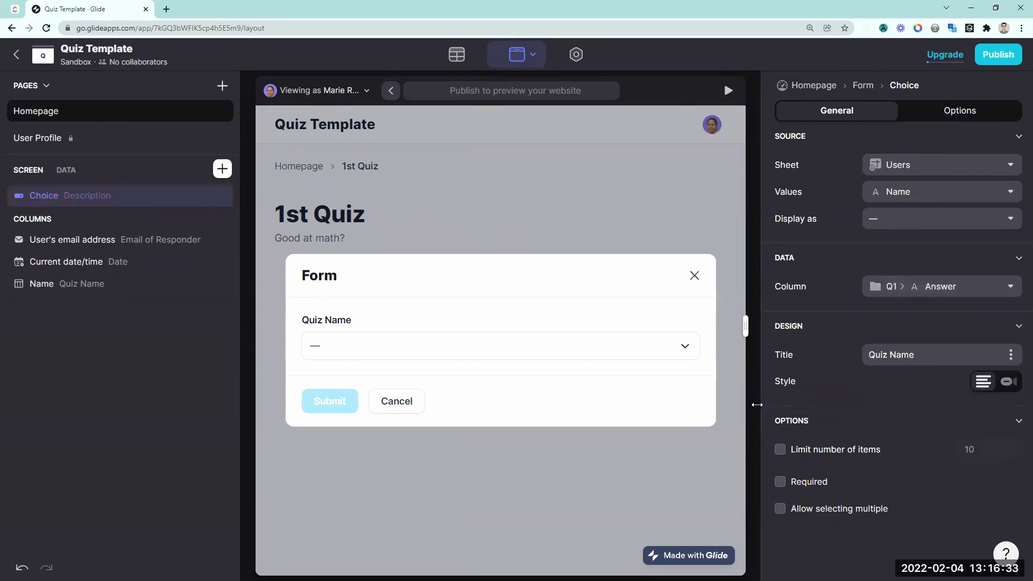
# - Set the Choice component's source sheet to Quizzes and look through the columns available for its values
pyautogui.click(887, 173)
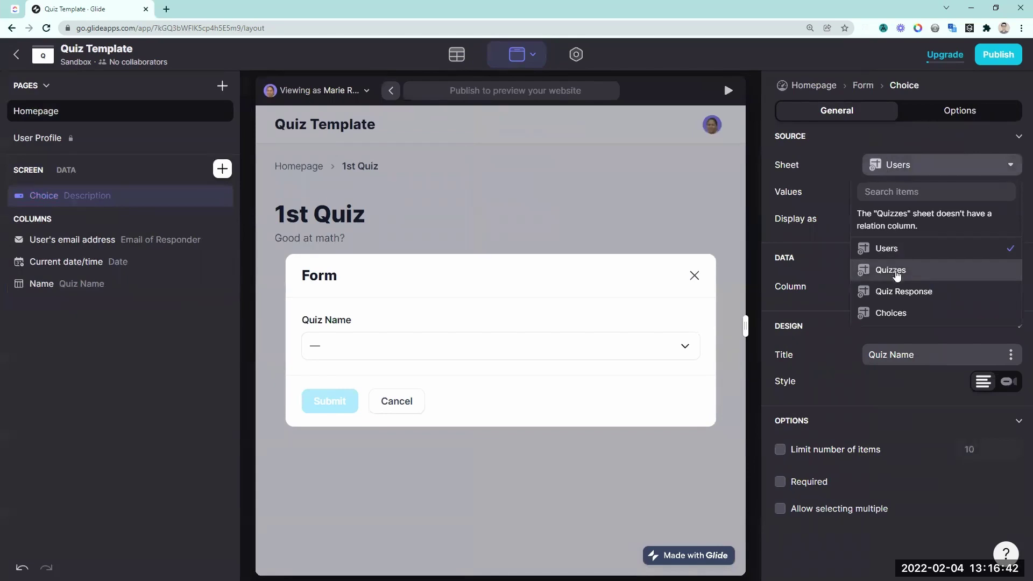
pyautogui.click(891, 269)
pyautogui.click(892, 194)
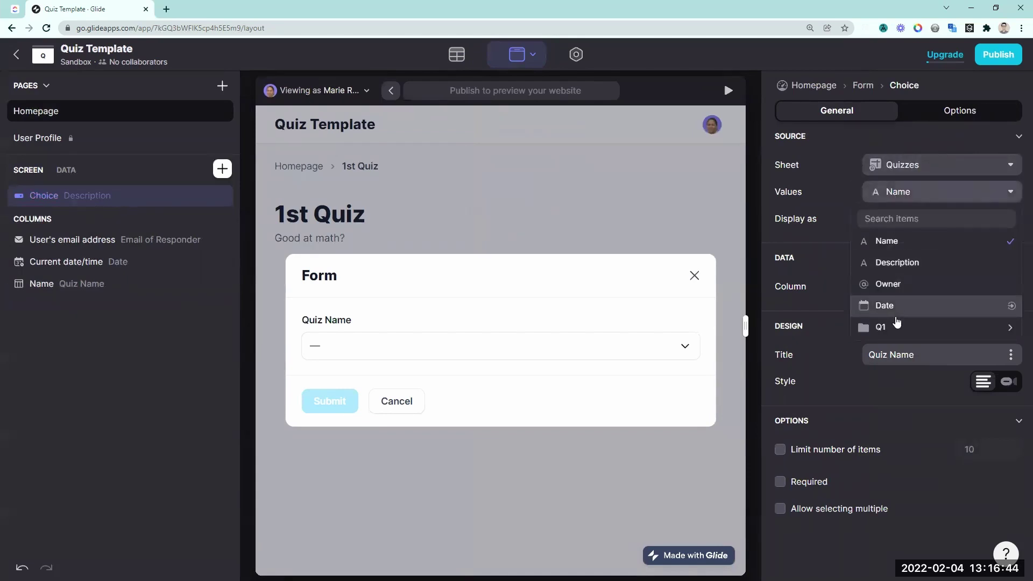
pyautogui.moveTo(881, 327)
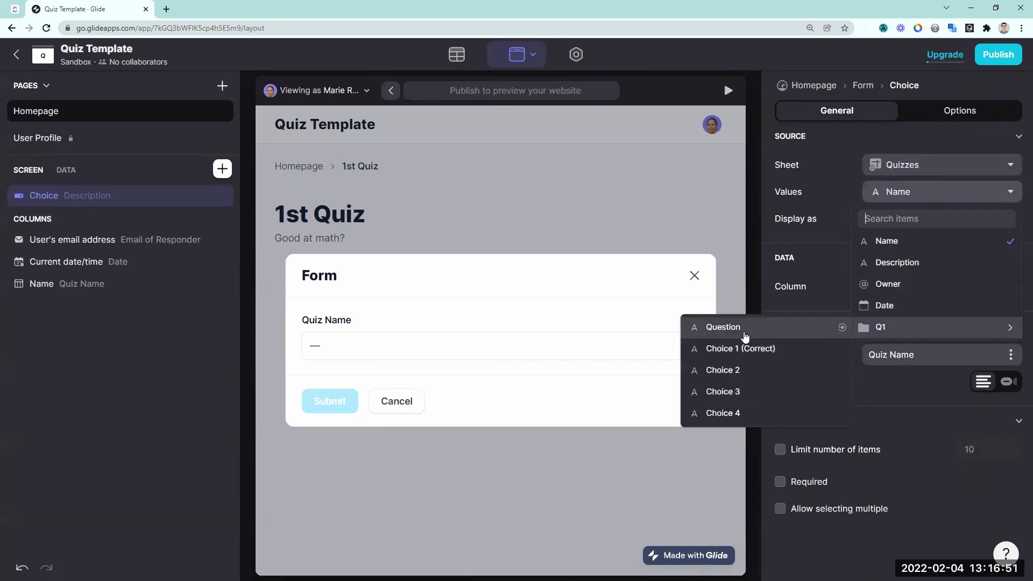
pyautogui.click(778, 153)
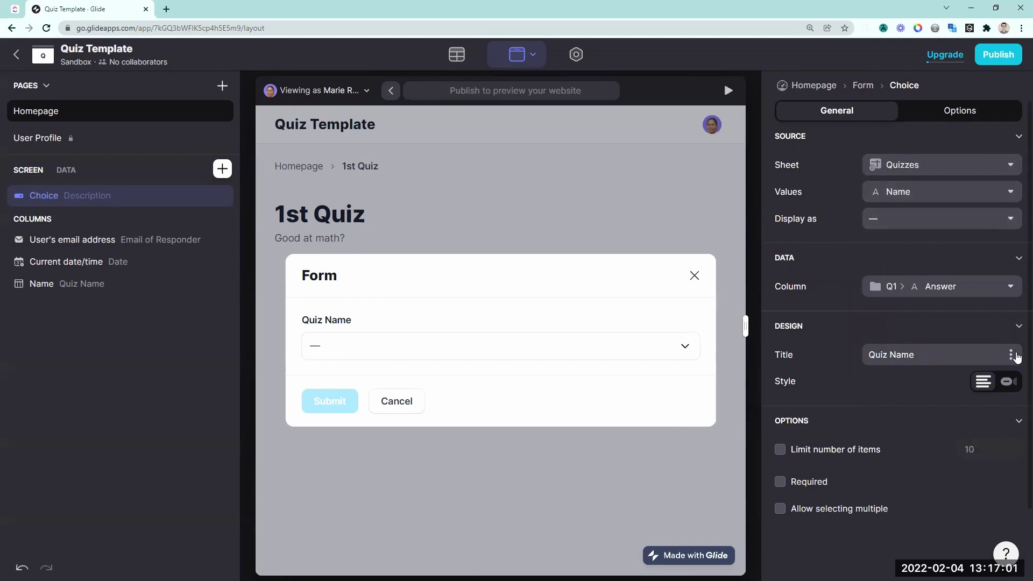
# - Set the Choice component's title to the Q1 / Question column and check its dropdown options in the form preview
pyautogui.click(1011, 355)
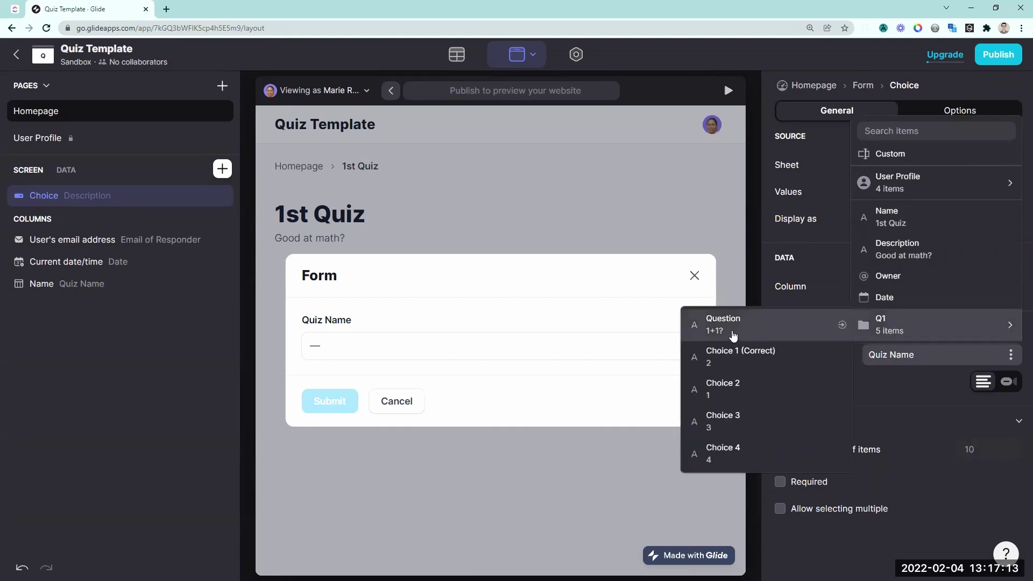
pyautogui.click(733, 336)
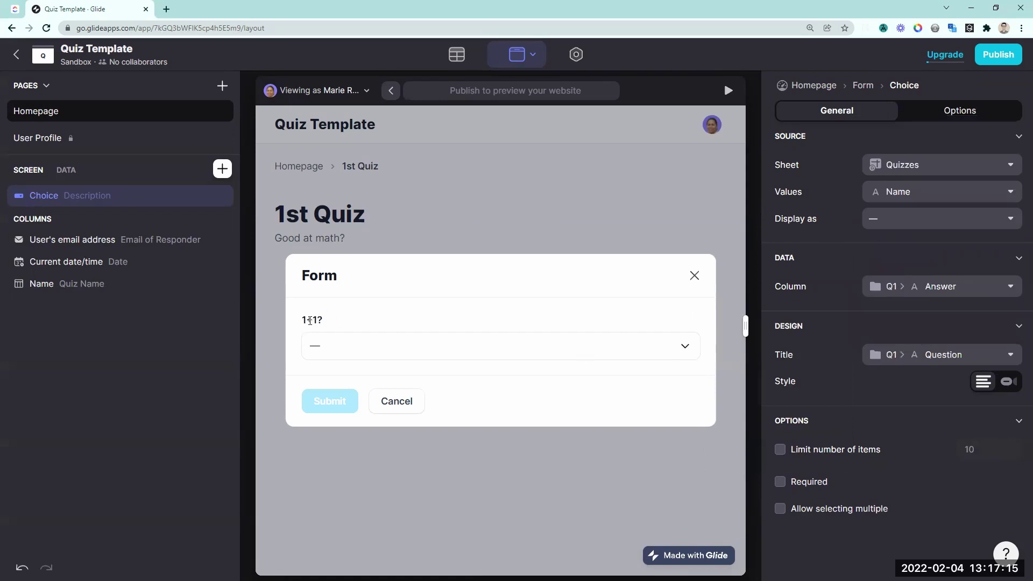
pyautogui.click(425, 351)
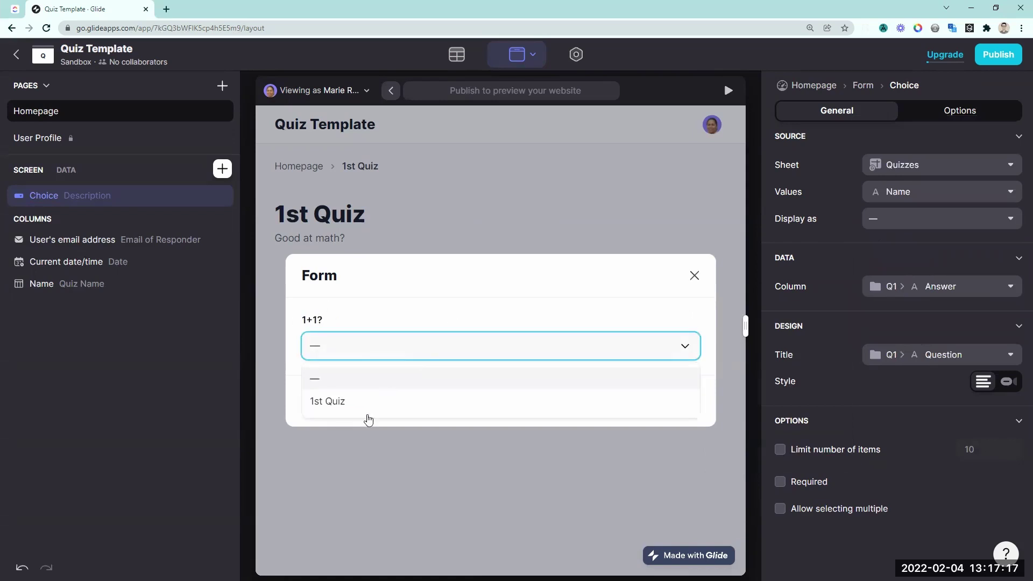
# - Tick off "Create a Quiz Framework" in the ClickUp task list, and return to the data tables in Glide
pyautogui.click(15, 9)
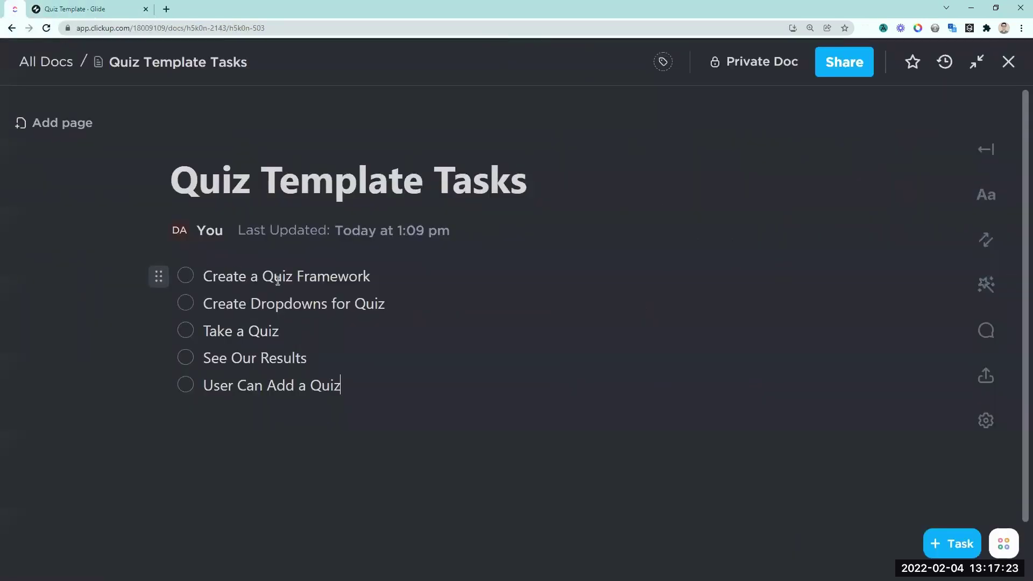
pyautogui.click(187, 277)
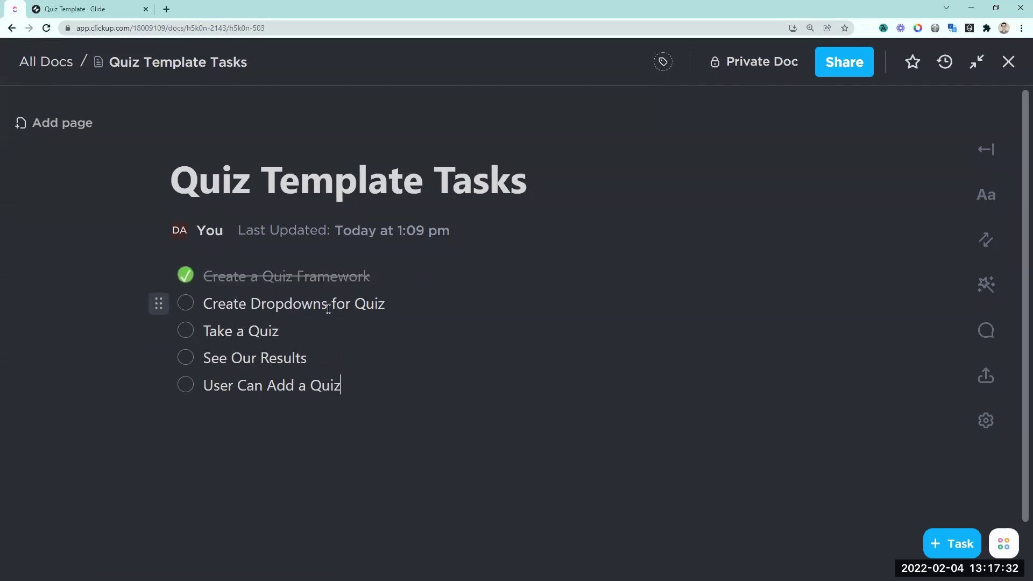
pyautogui.click(120, 6)
pyautogui.click(457, 54)
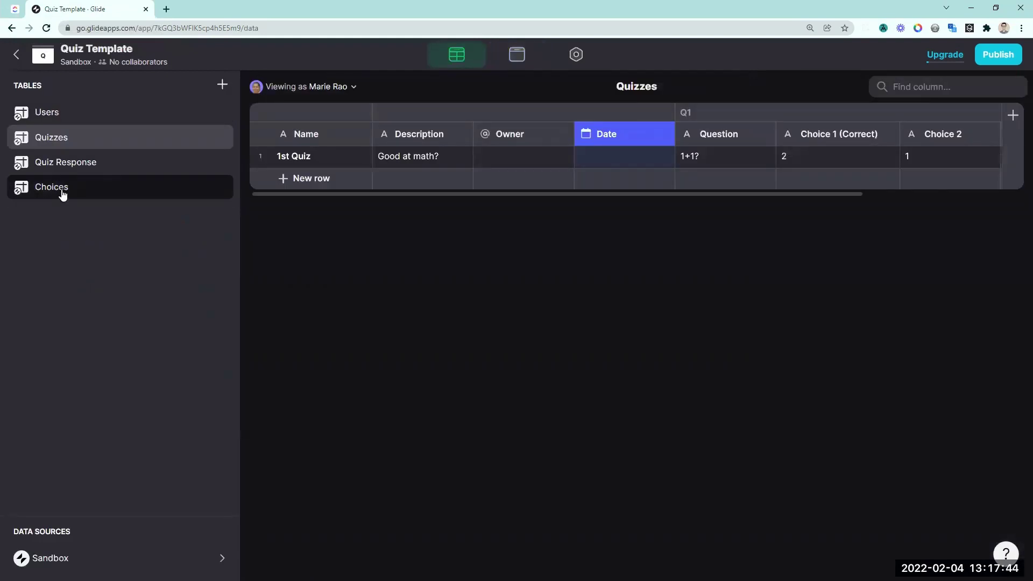
# - Compare the Q1 question and choice columns of the Quizzes table with the columns of the Choices table
pyautogui.click(63, 191)
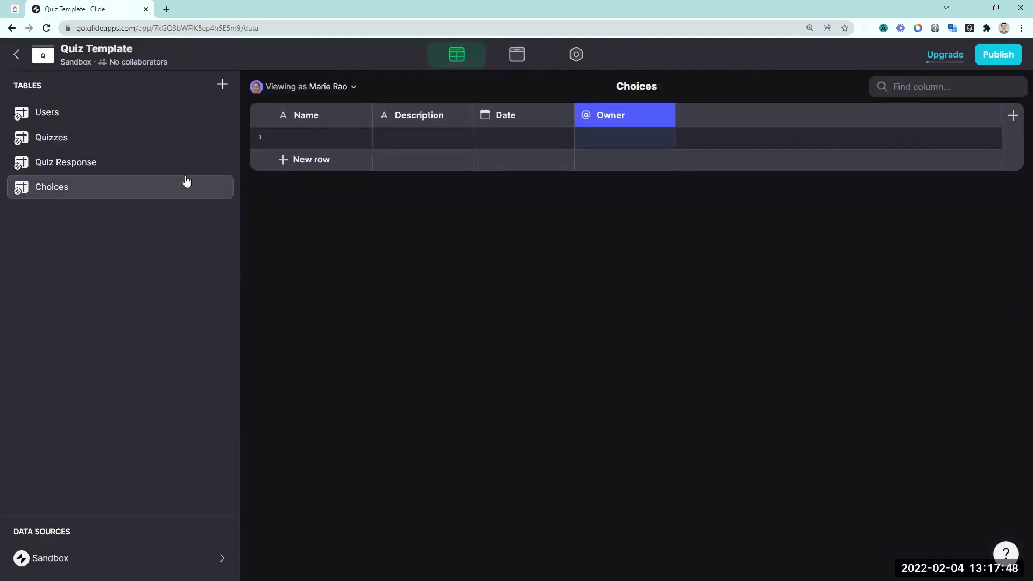
pyautogui.click(110, 143)
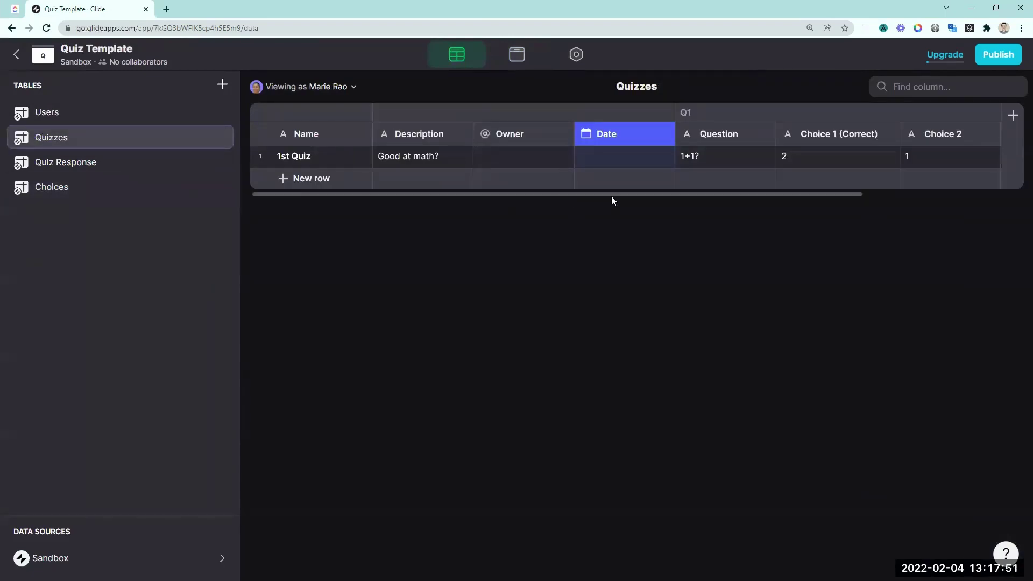
pyautogui.moveTo(611, 195); pyautogui.dragTo(829, 193)
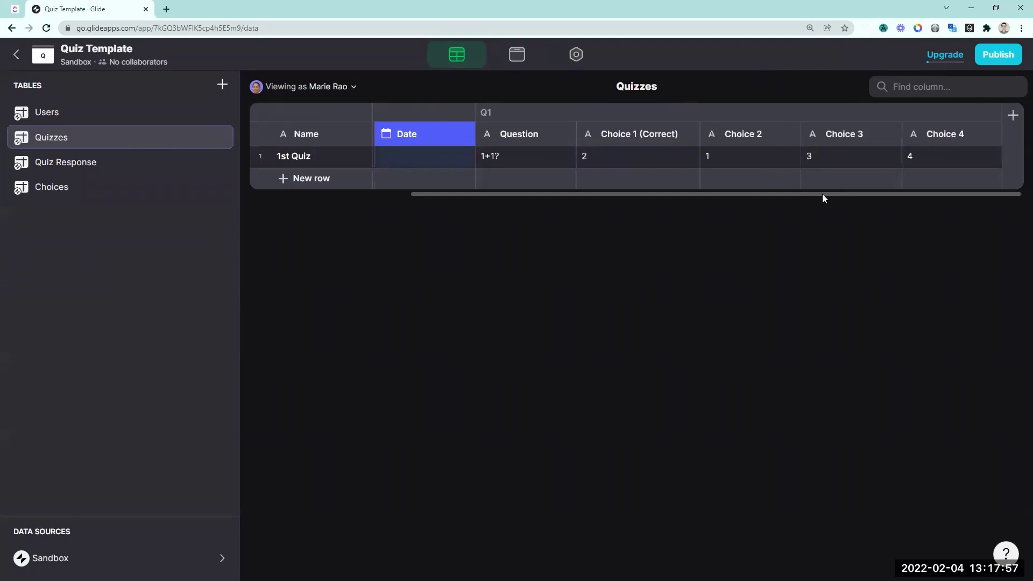
pyautogui.click(92, 188)
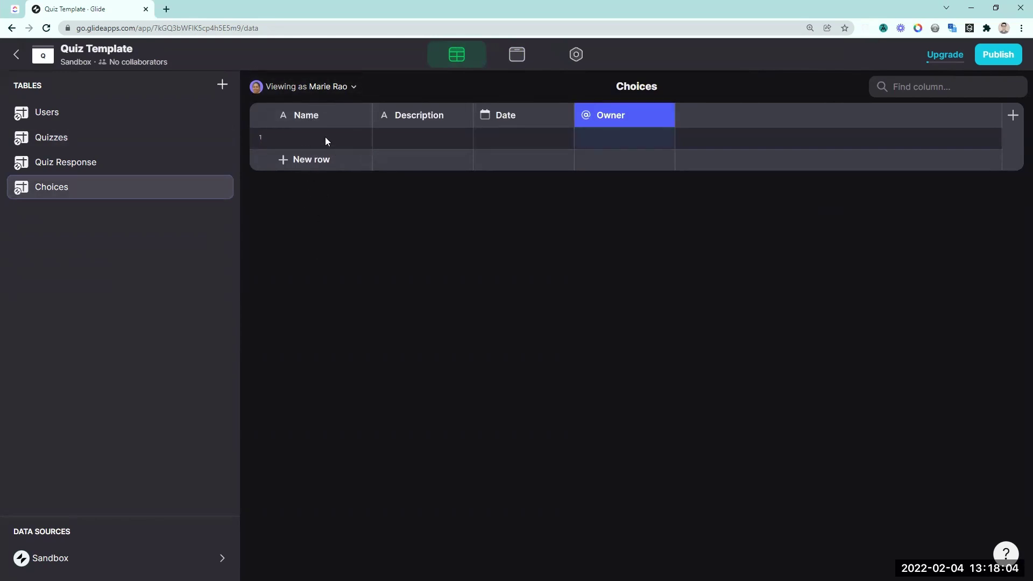
pyautogui.click(228, 138)
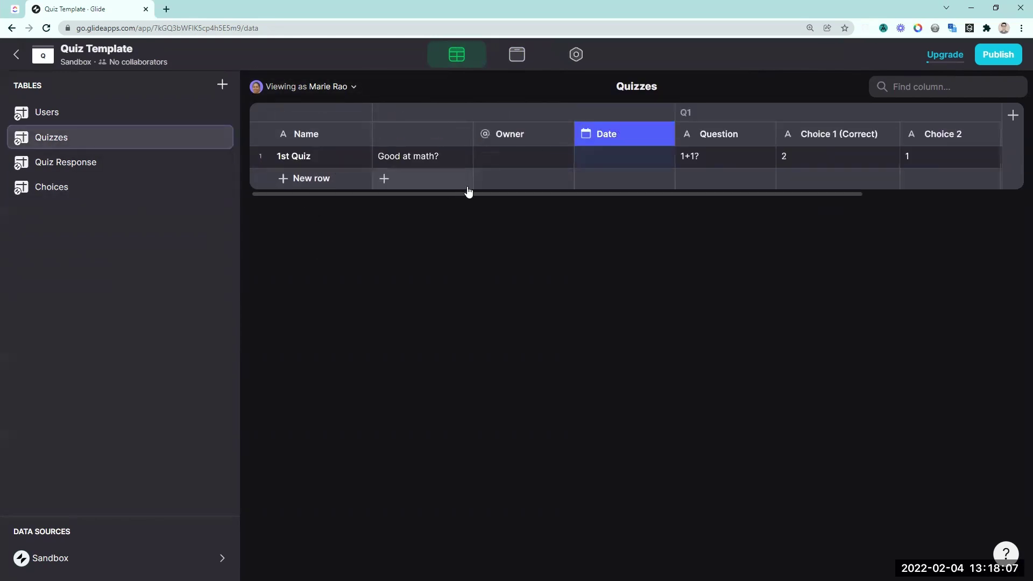
pyautogui.hscroll(1, 522, 202)
pyautogui.hscroll(5, 525, 199)
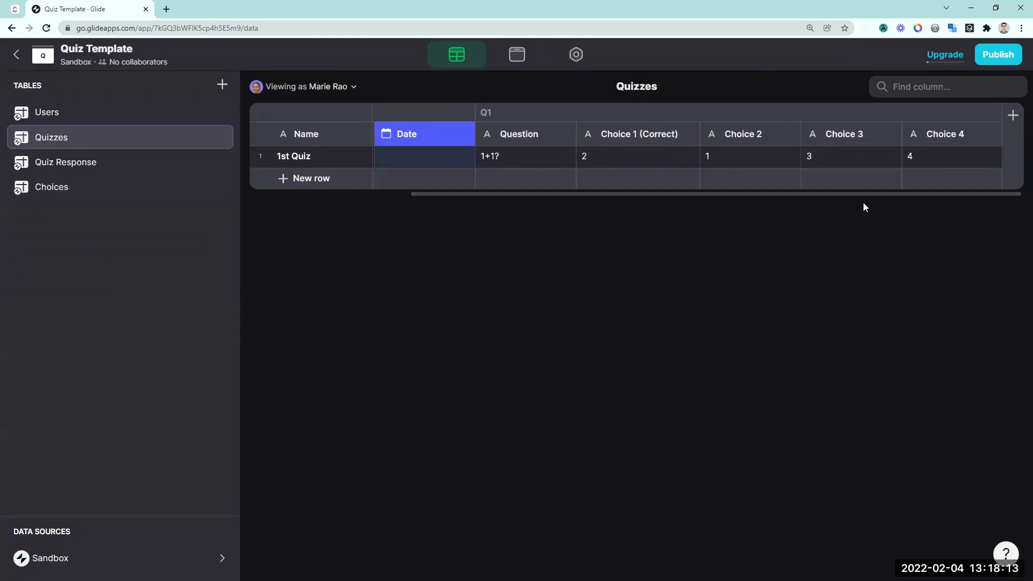
pyautogui.click(62, 187)
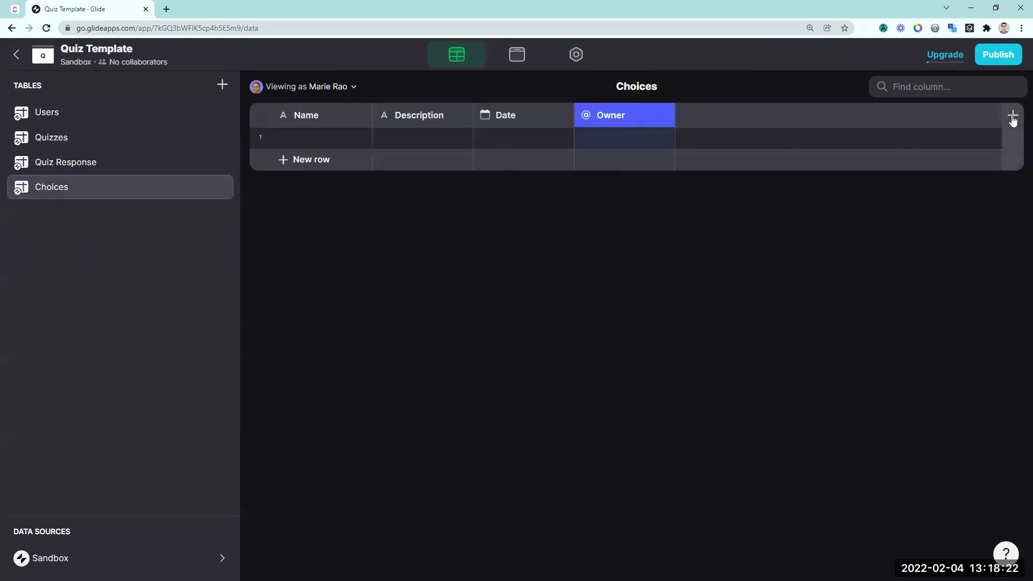
pyautogui.click(1013, 118)
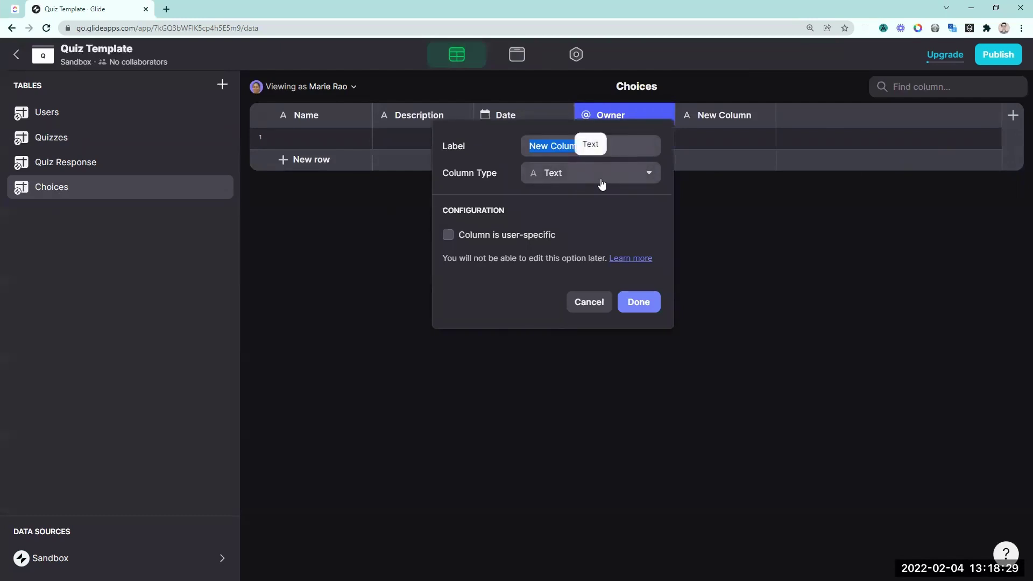
# - Add a text column named Current Quiz to the Users table, and close the open quiz form in the layout preview
pyautogui.click(172, 112)
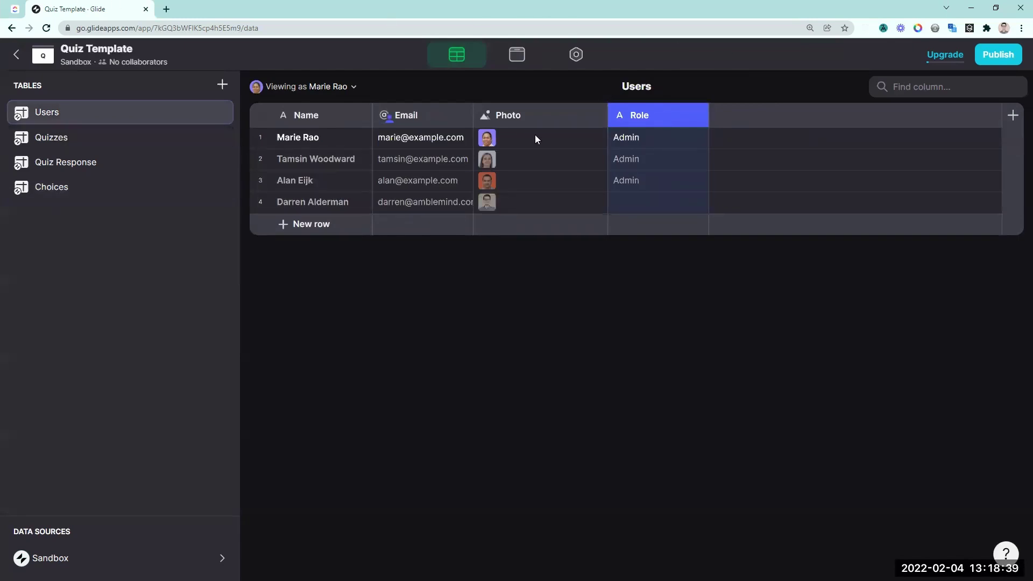
pyautogui.click(1013, 114)
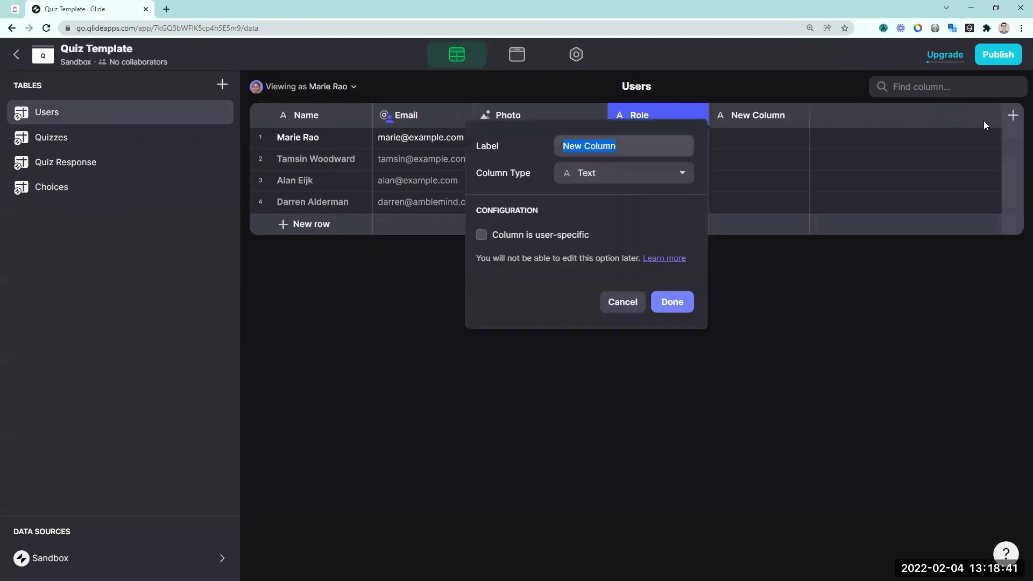
pyautogui.click(638, 178)
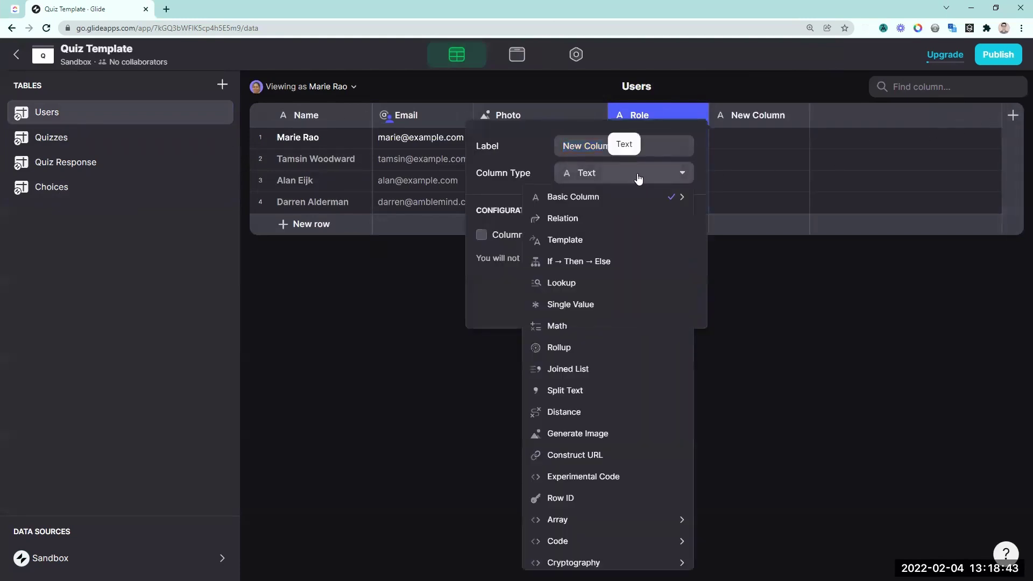
pyautogui.click(650, 147)
pyautogui.click(650, 138)
pyautogui.tripleClick(665, 151)
pyautogui.write('Current Quiz')
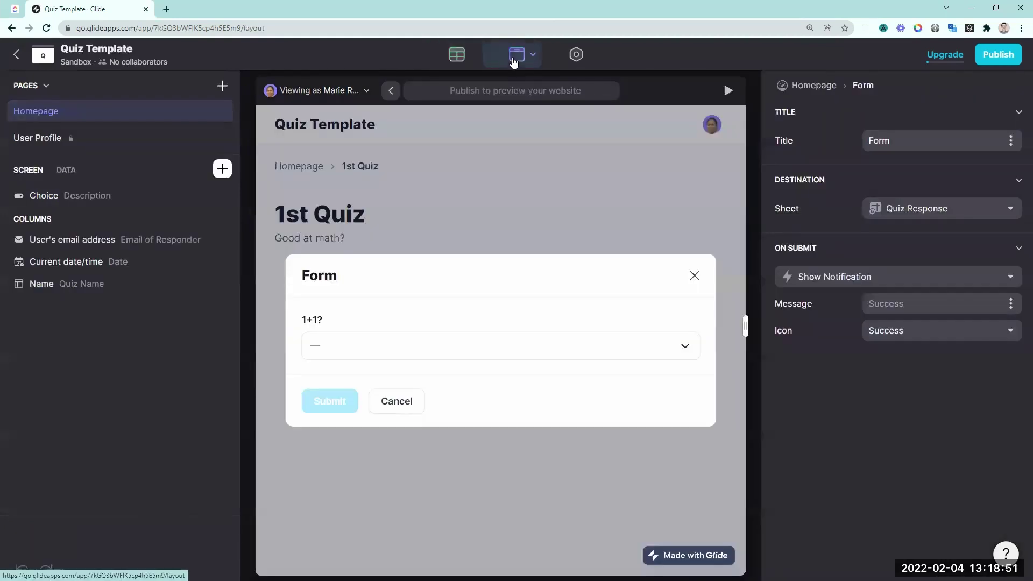
pyautogui.click(695, 276)
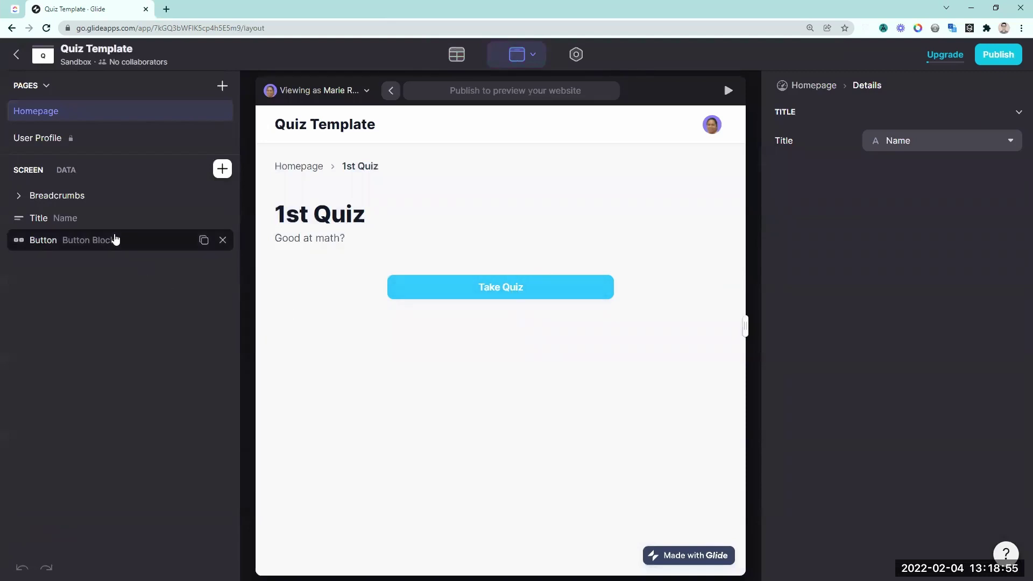
# - Try to add Set Column Values ahead of the form screen in the Take Quiz button's action, checking which rows it can target
pyautogui.click(115, 239)
pyautogui.click(848, 352)
pyautogui.click(827, 462)
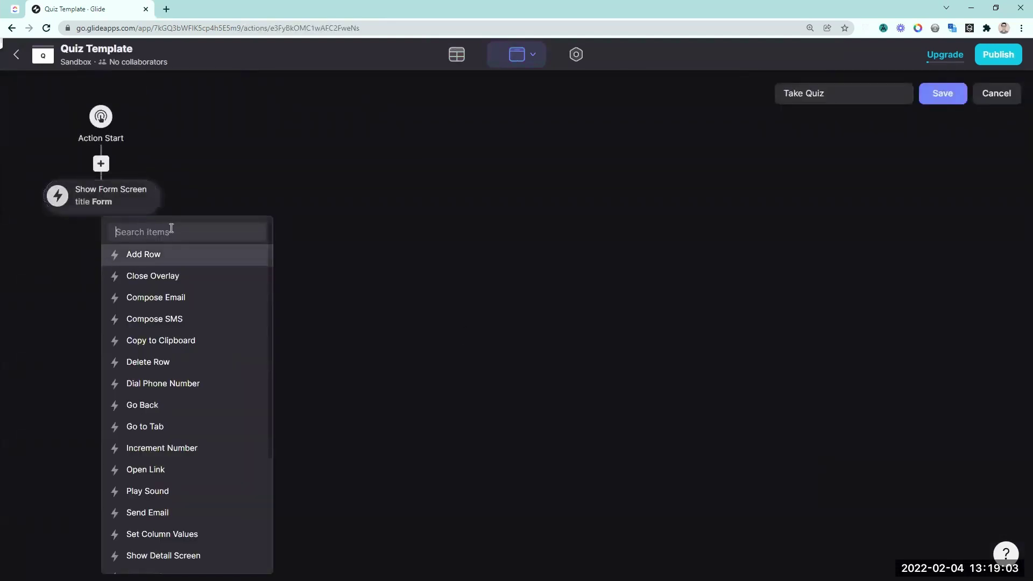
pyautogui.write('set')
pyautogui.click(236, 258)
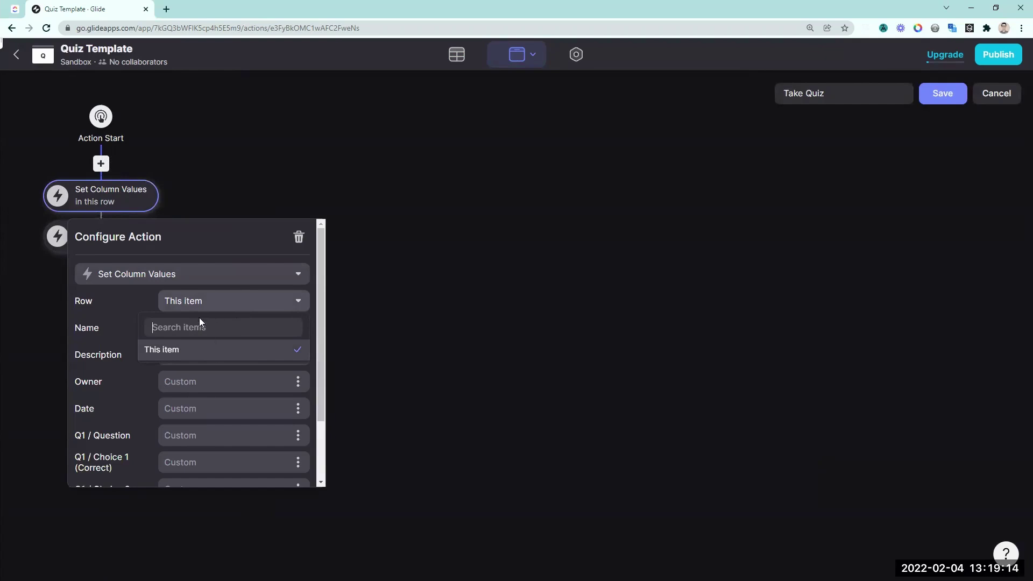
pyautogui.scroll(-2, 169, 360)
pyautogui.scroll(2, 166, 397)
pyautogui.click(201, 349)
pyautogui.click(306, 161)
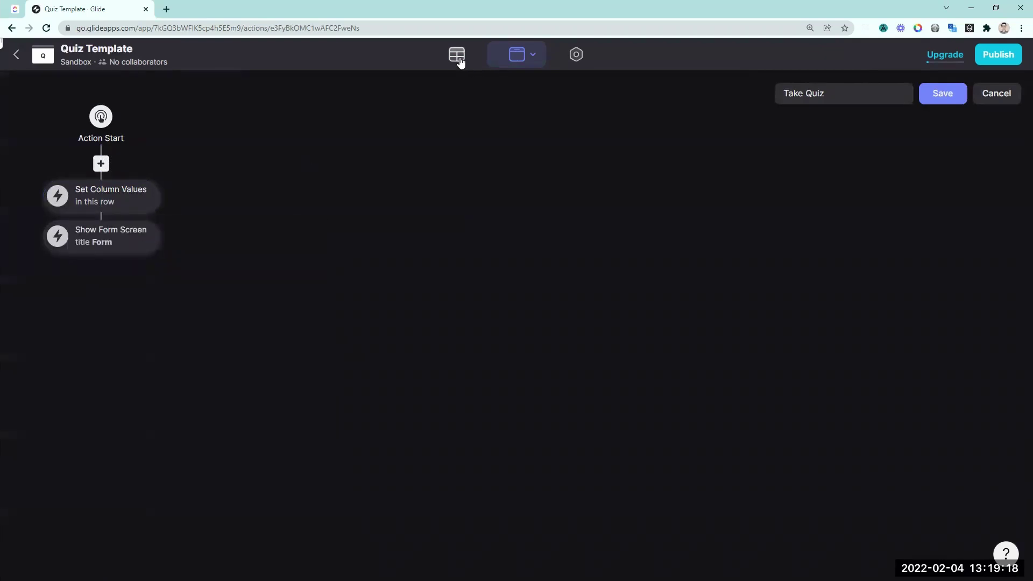
# - Add a template column named Current User Email to the Quizzes table, using the User Profile's Email as its template
pyautogui.click(457, 56)
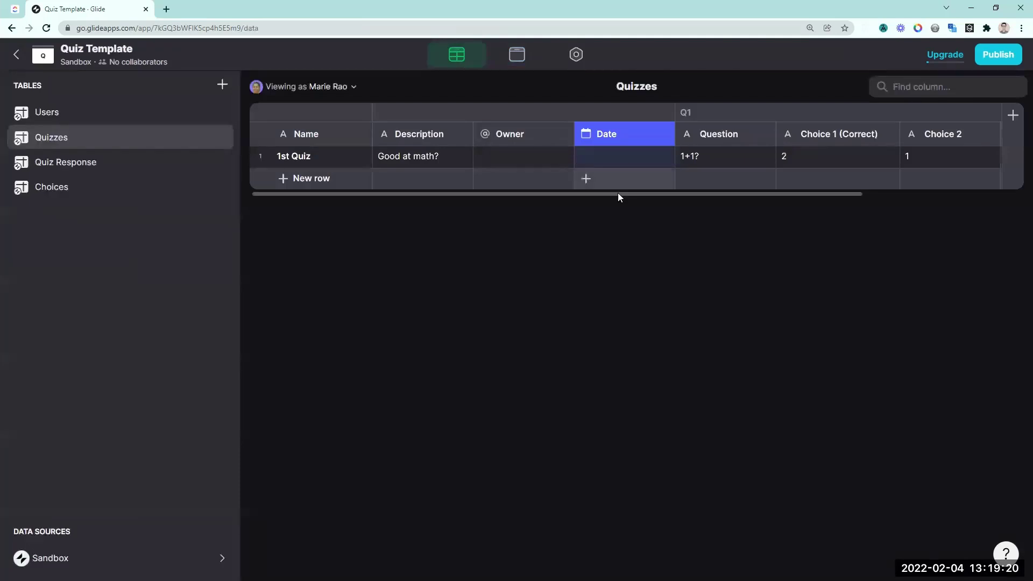
pyautogui.moveTo(738, 194); pyautogui.dragTo(840, 194)
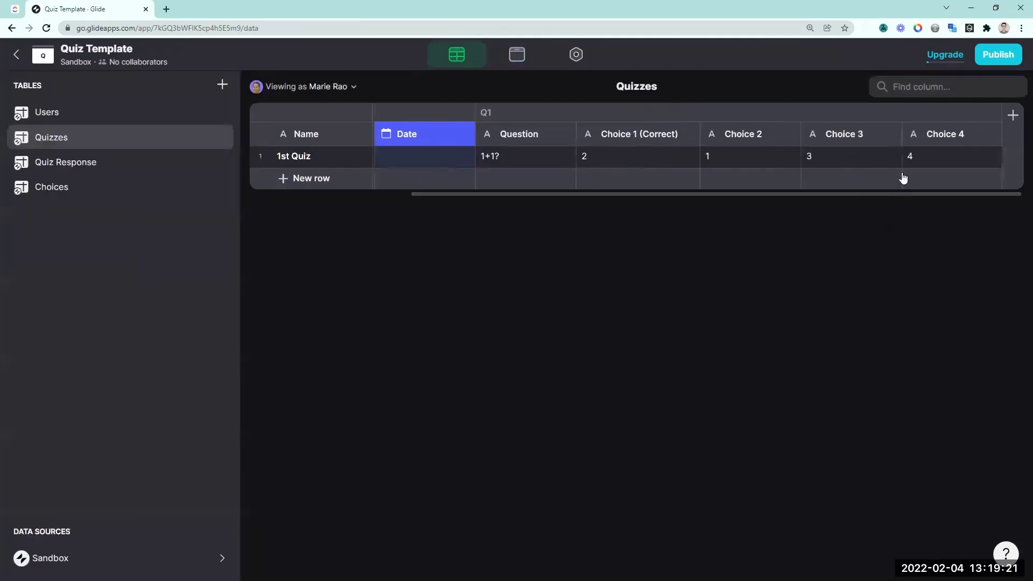
pyautogui.click(1013, 115)
pyautogui.write('Curren')
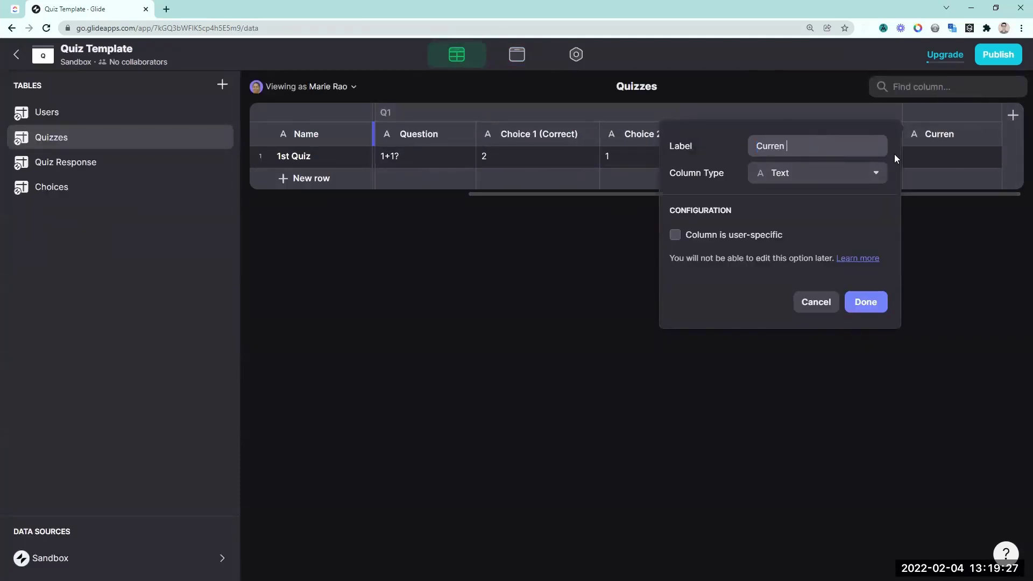
pyautogui.write('t User Email')
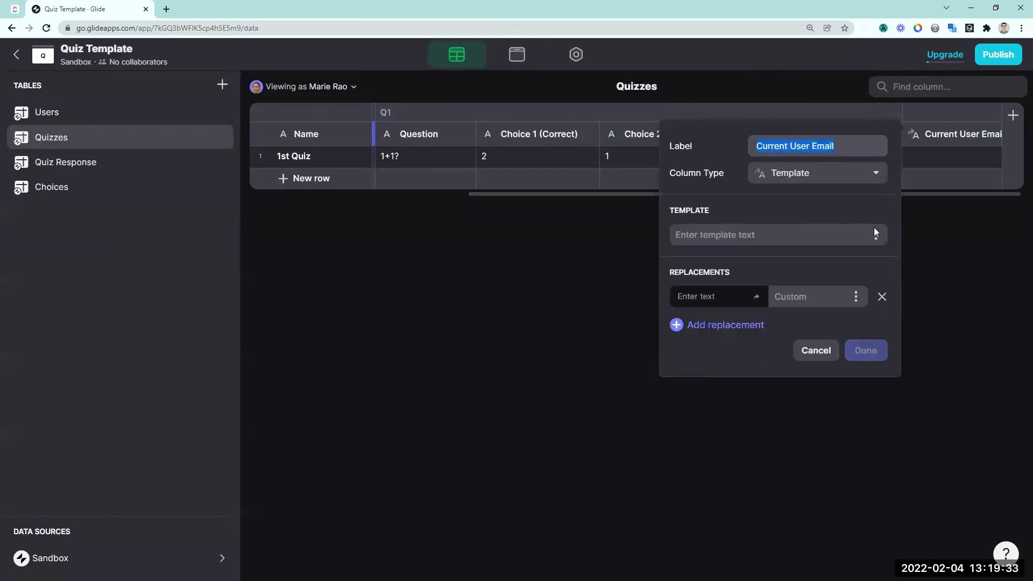
pyautogui.click(875, 239)
pyautogui.moveTo(683, 309)
pyautogui.click(619, 326)
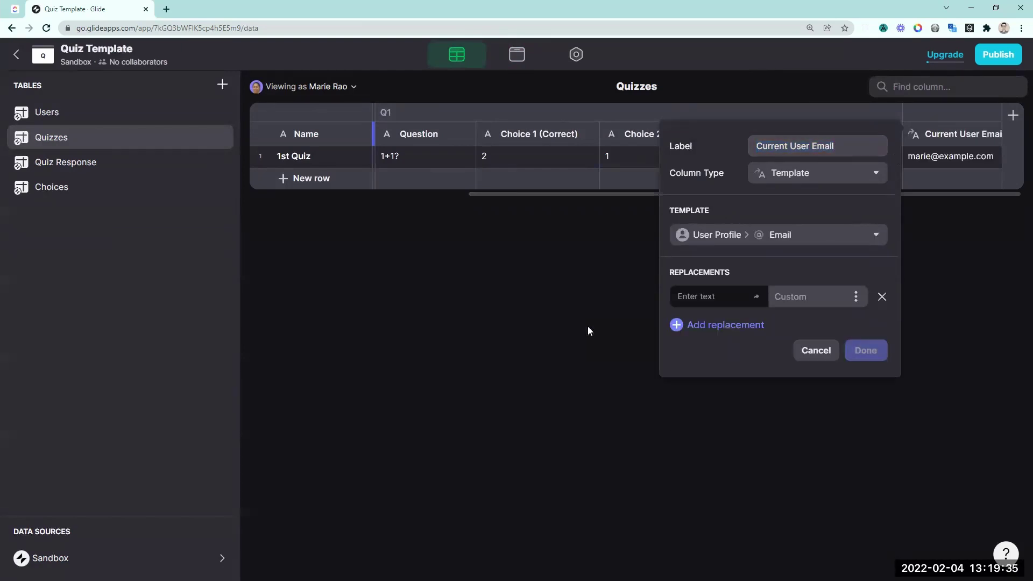
pyautogui.click(868, 352)
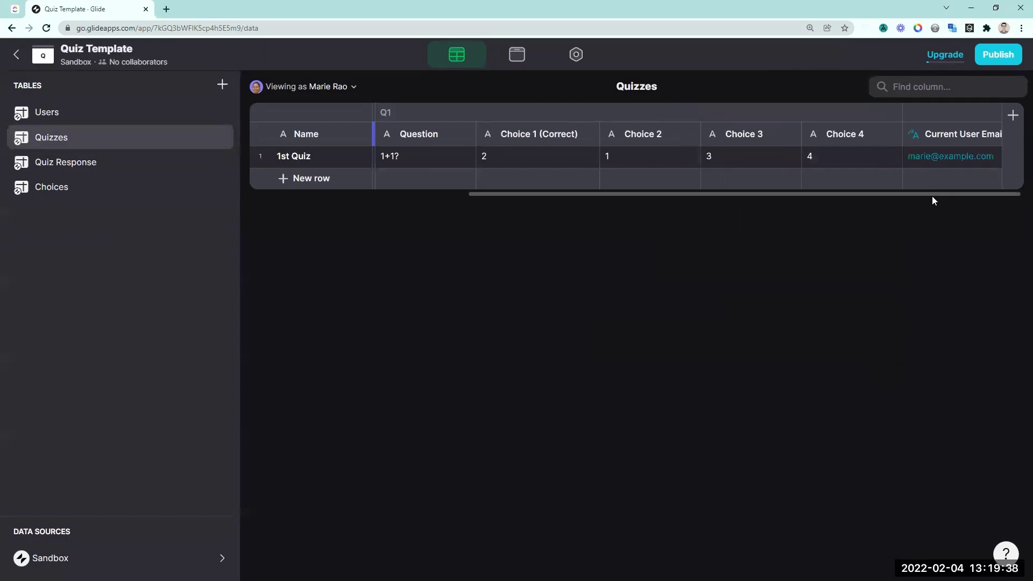
# - Add a relation column named Current User Profile to the Quizzes table, matching Current User Email to Email in the Users table
pyautogui.click(1013, 114)
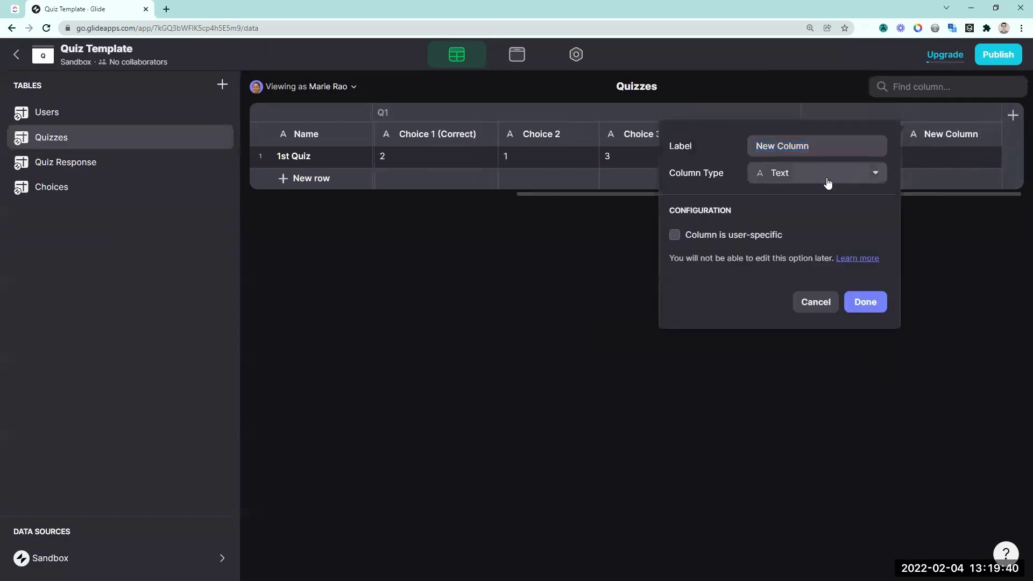
pyautogui.click(807, 173)
pyautogui.click(786, 219)
pyautogui.click(738, 253)
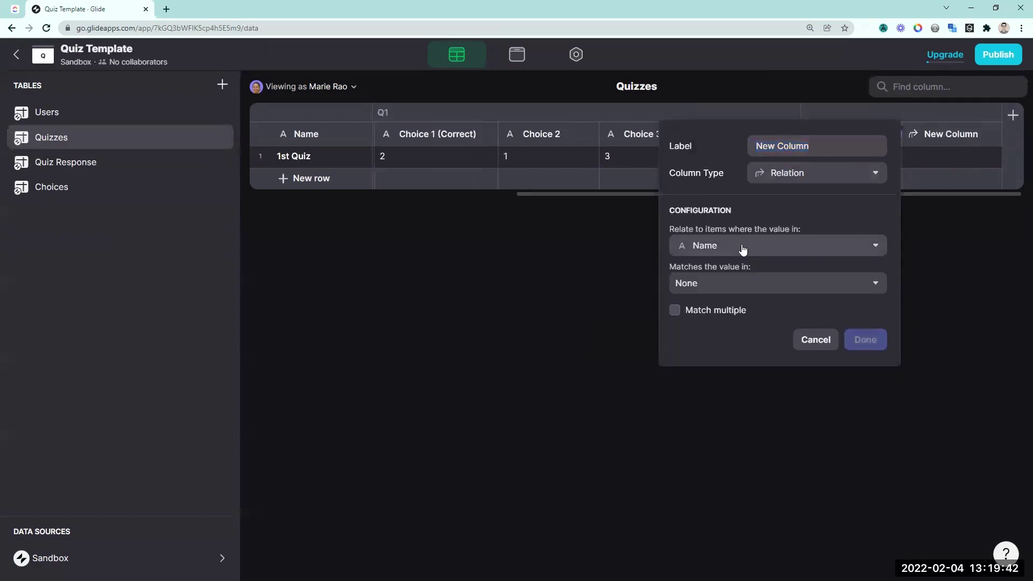
pyautogui.click(745, 405)
pyautogui.click(748, 283)
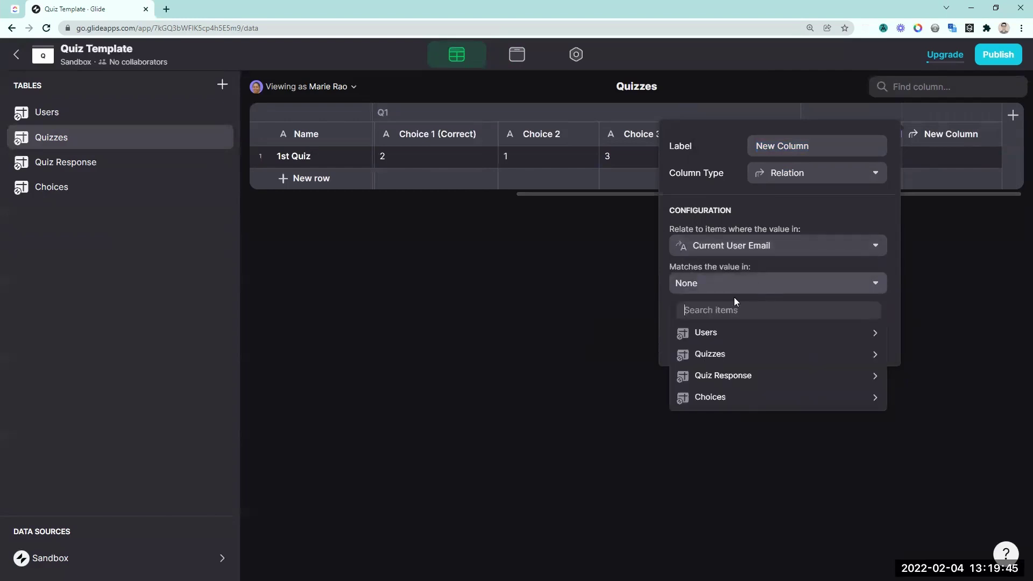
pyautogui.moveTo(717, 337)
pyautogui.click(596, 354)
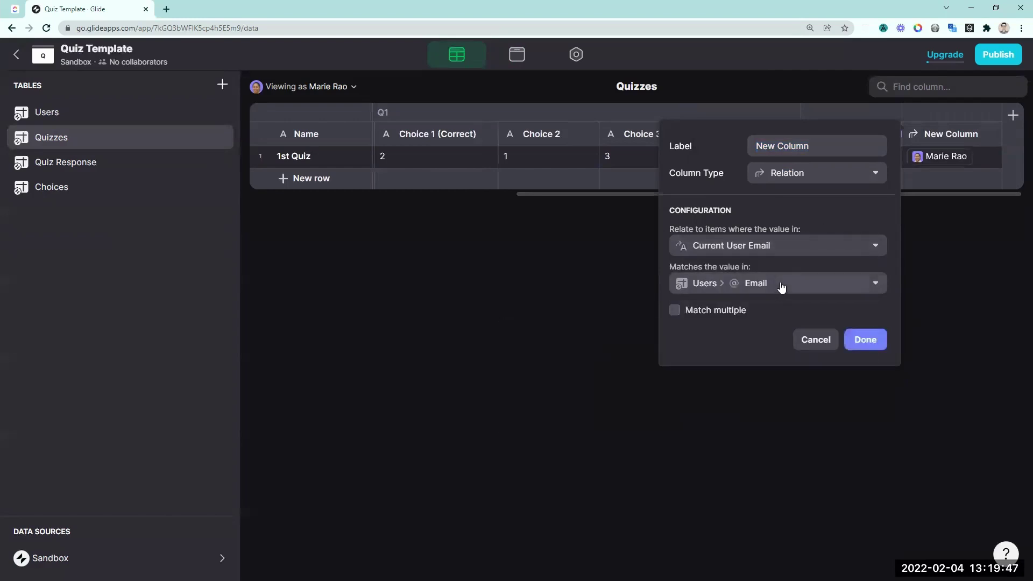
pyautogui.click(829, 146)
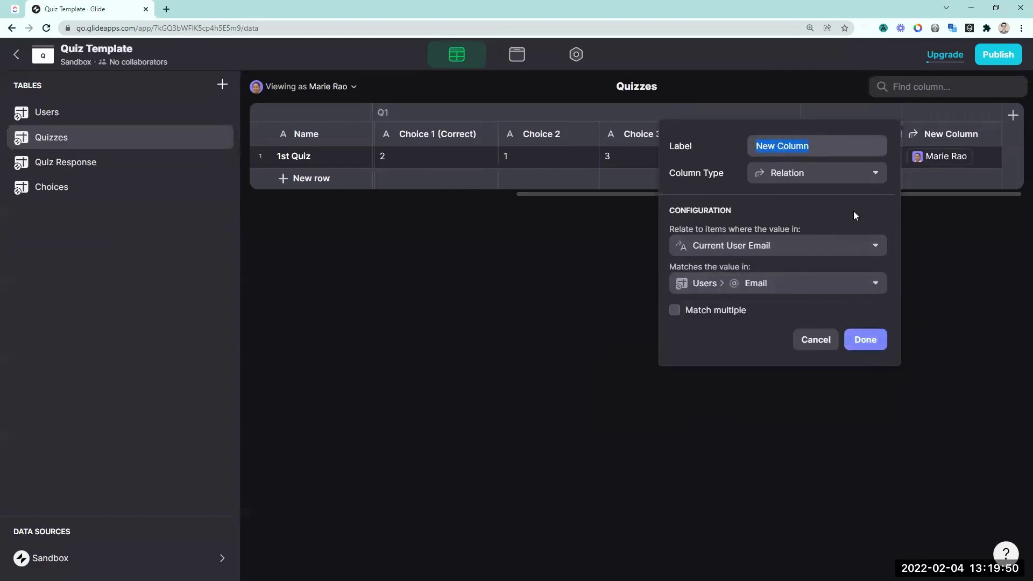
pyautogui.write('Current User Profil')
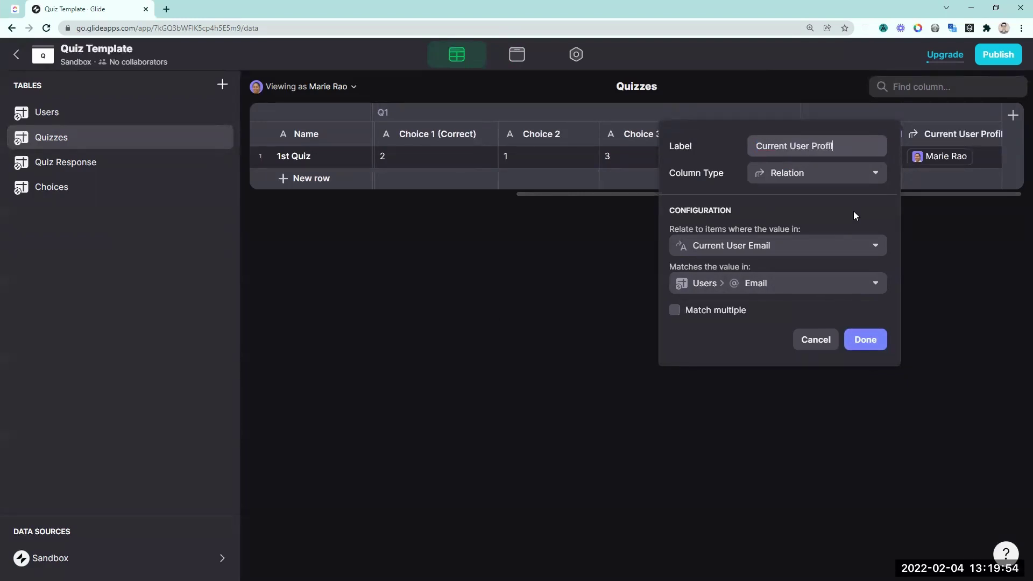
pyautogui.press('Return')
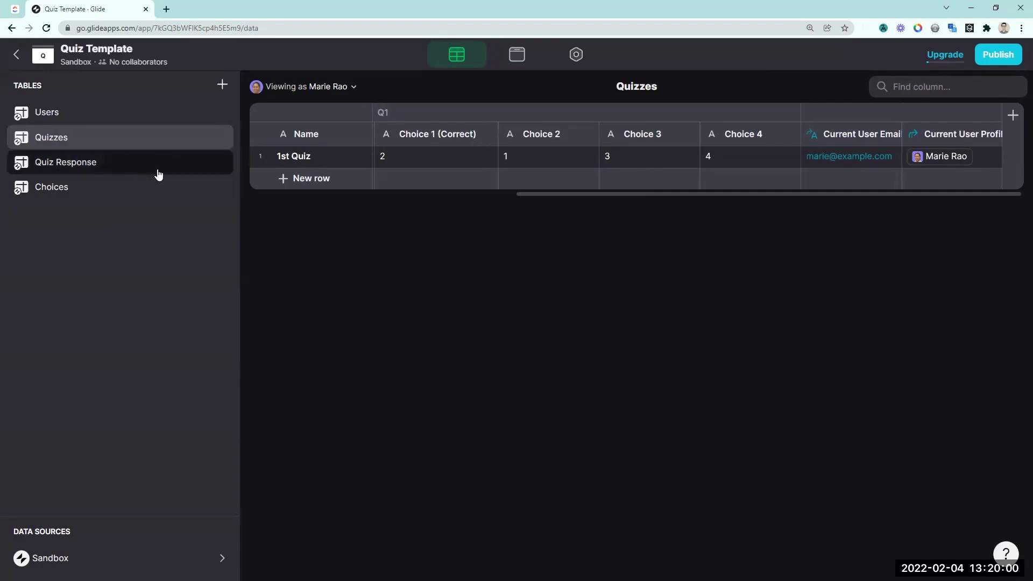
# - Insert a Set Column Values step ahead of the form screen in the Take Quiz button's action
pyautogui.click(517, 59)
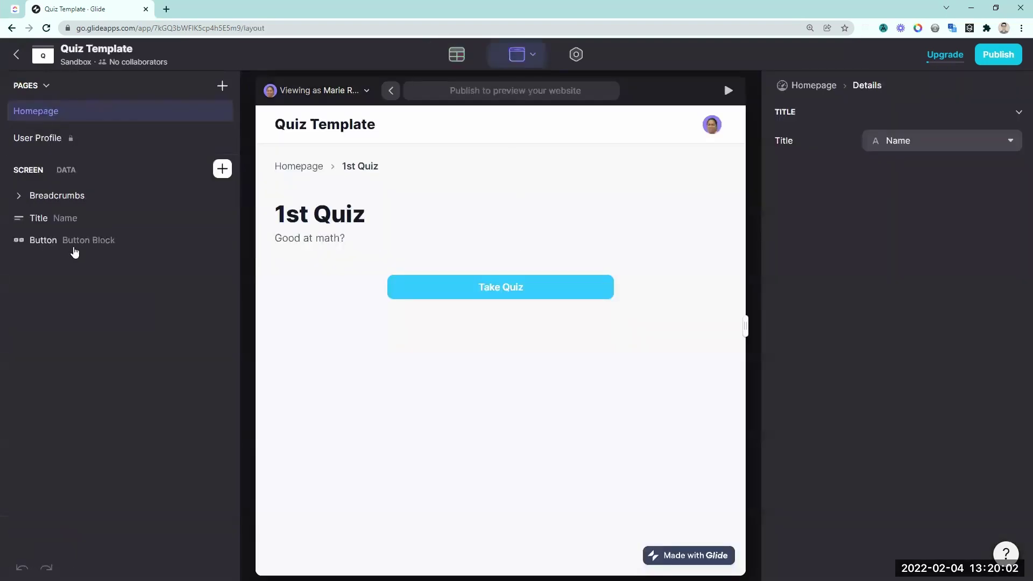
pyautogui.click(73, 244)
pyautogui.click(788, 353)
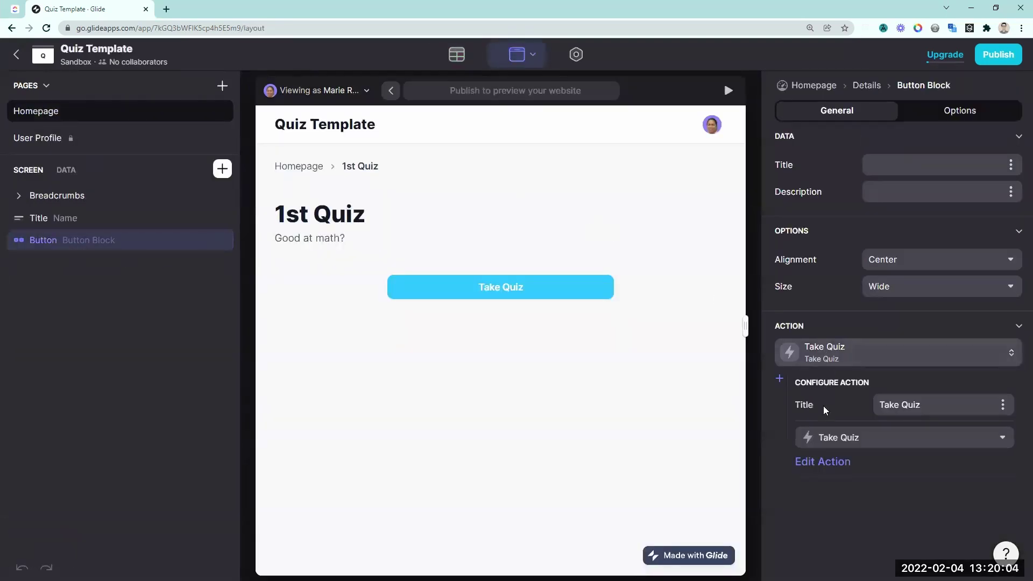
pyautogui.click(829, 459)
pyautogui.click(101, 208)
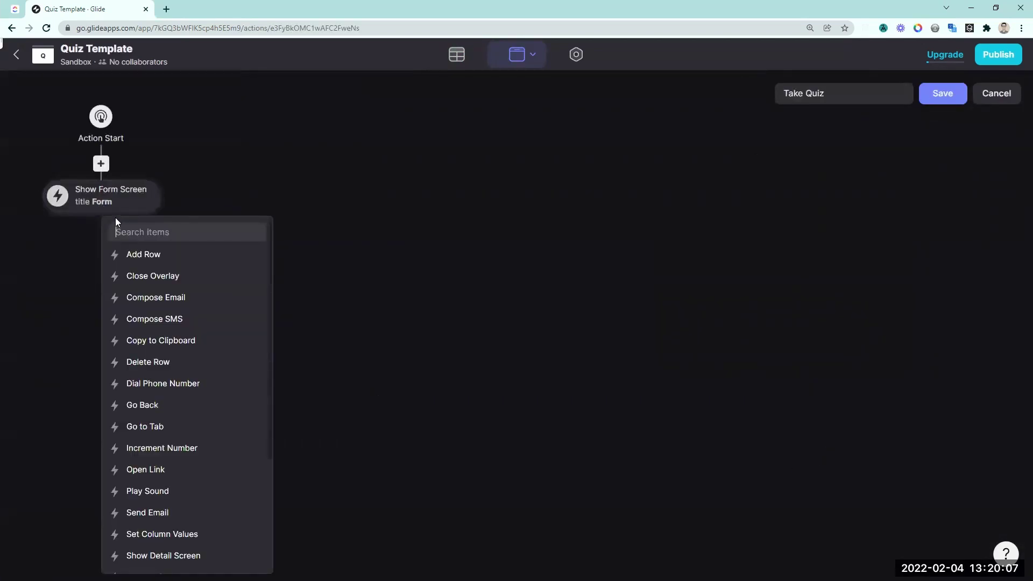
pyautogui.write('set')
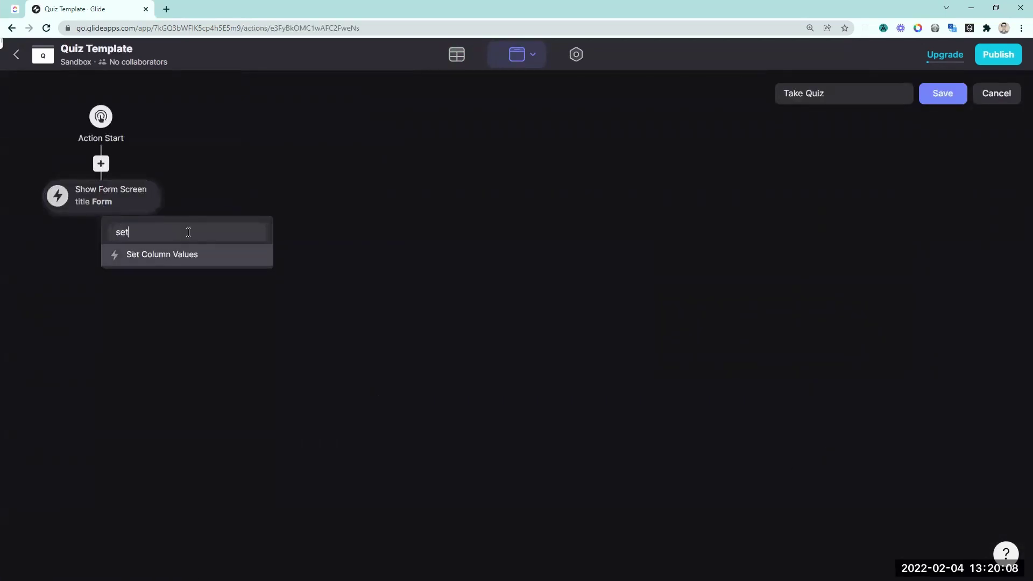
pyautogui.click(180, 261)
# - Target the Current User Profile row with Set Column Values, set Current Quiz to the quiz's Name, and save the action
pyautogui.click(203, 302)
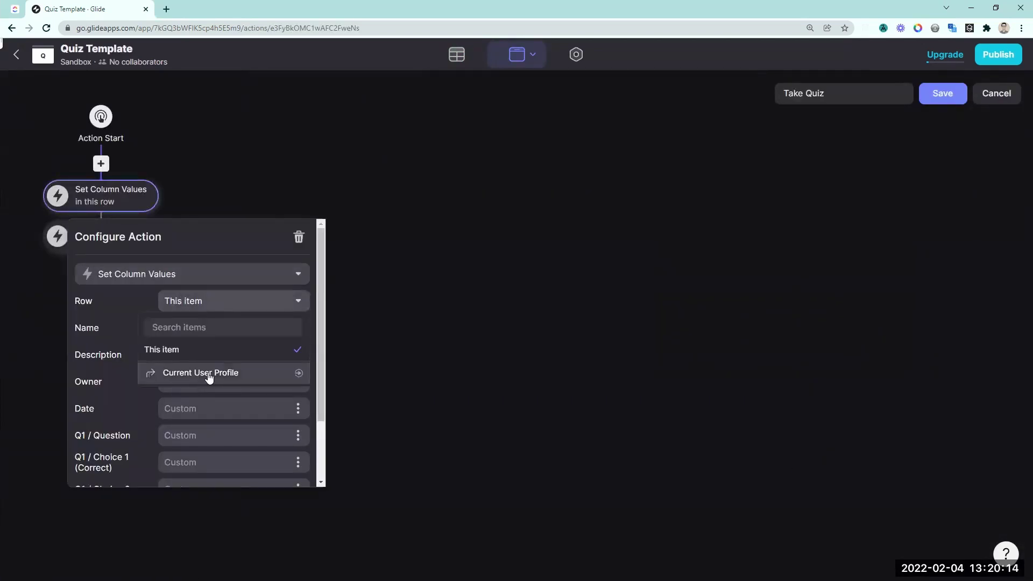
pyautogui.click(209, 374)
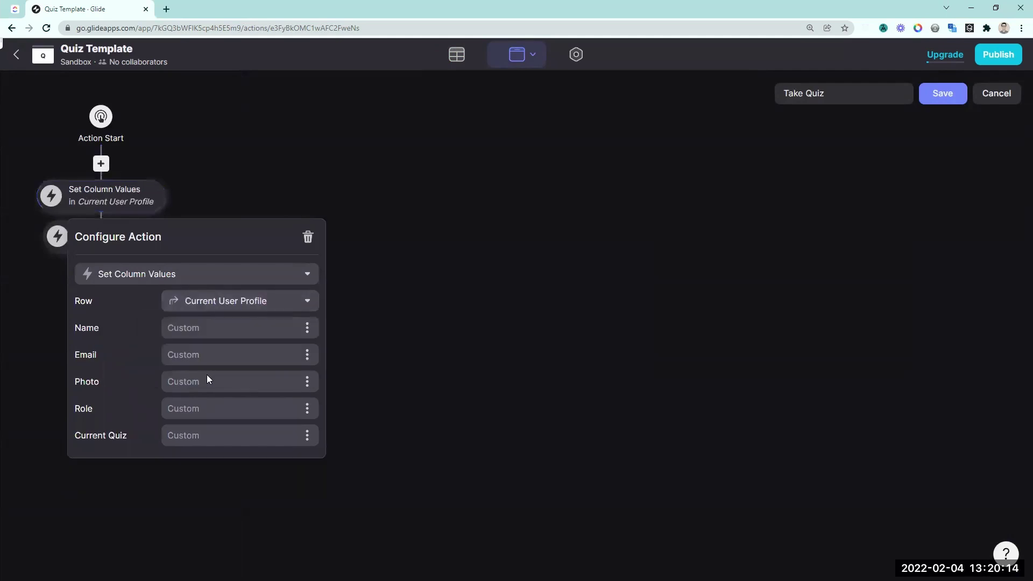
pyautogui.click(307, 437)
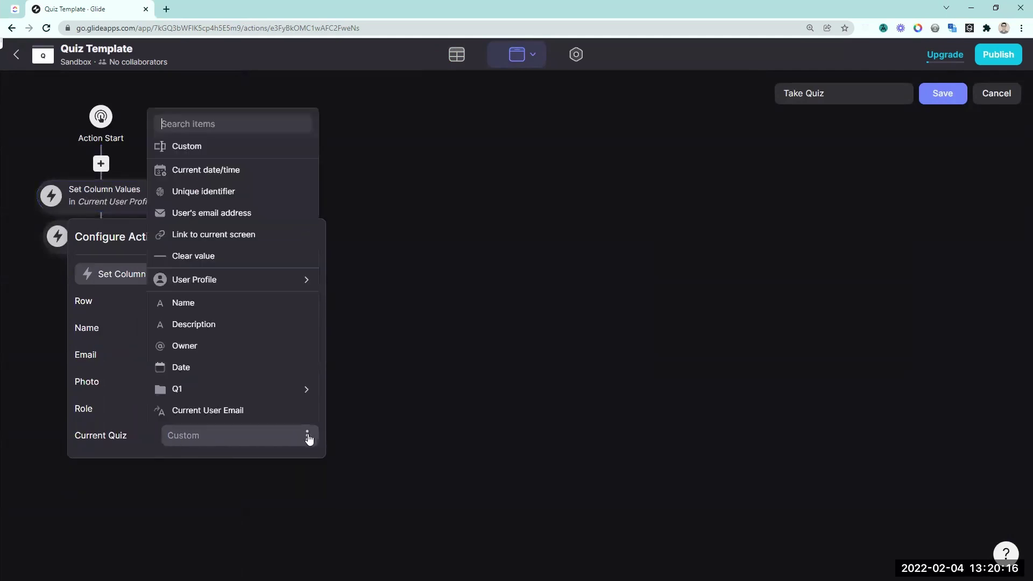
pyautogui.click(206, 309)
pyautogui.click(443, 391)
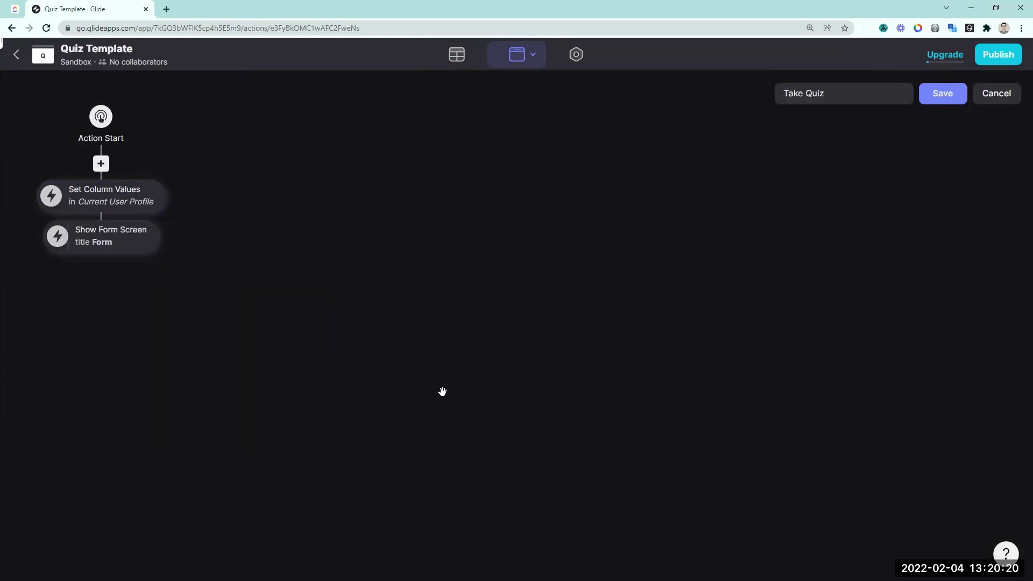
pyautogui.click(943, 93)
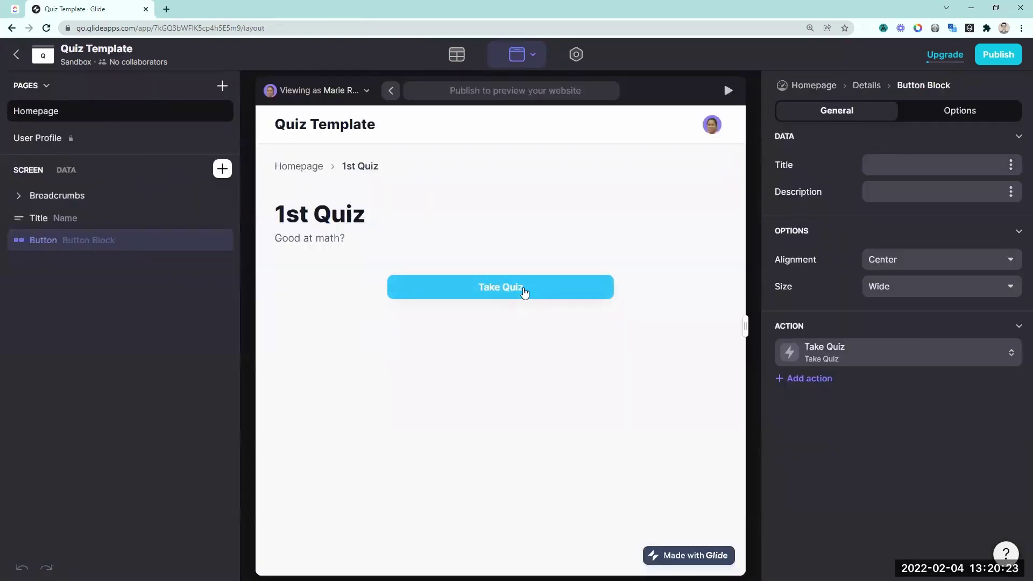
# - Run Take Quiz for the 1st Quiz in the preview and check the Current Quiz column in the Users table
pyautogui.click(525, 293)
pyautogui.click(457, 54)
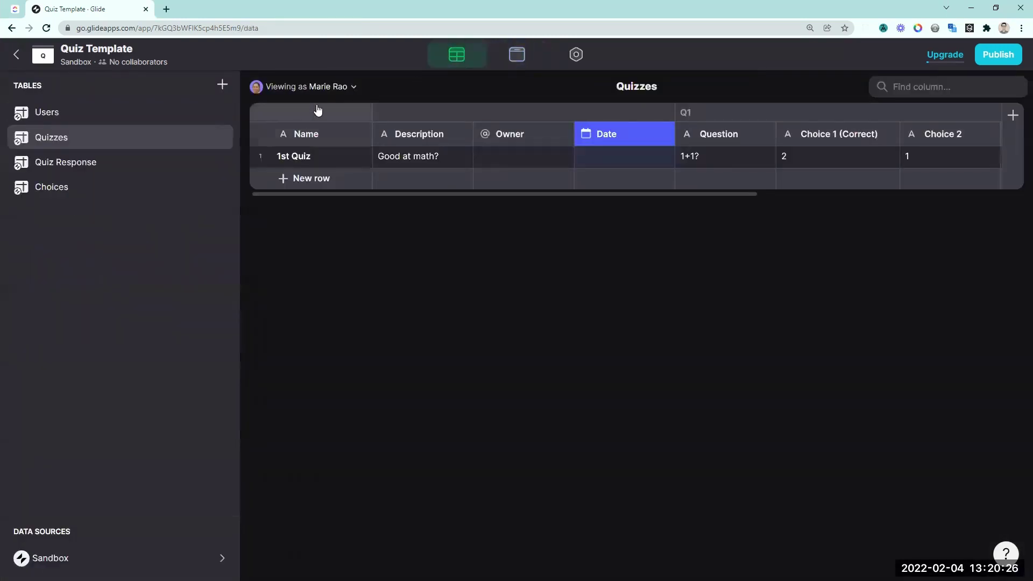
pyautogui.click(102, 120)
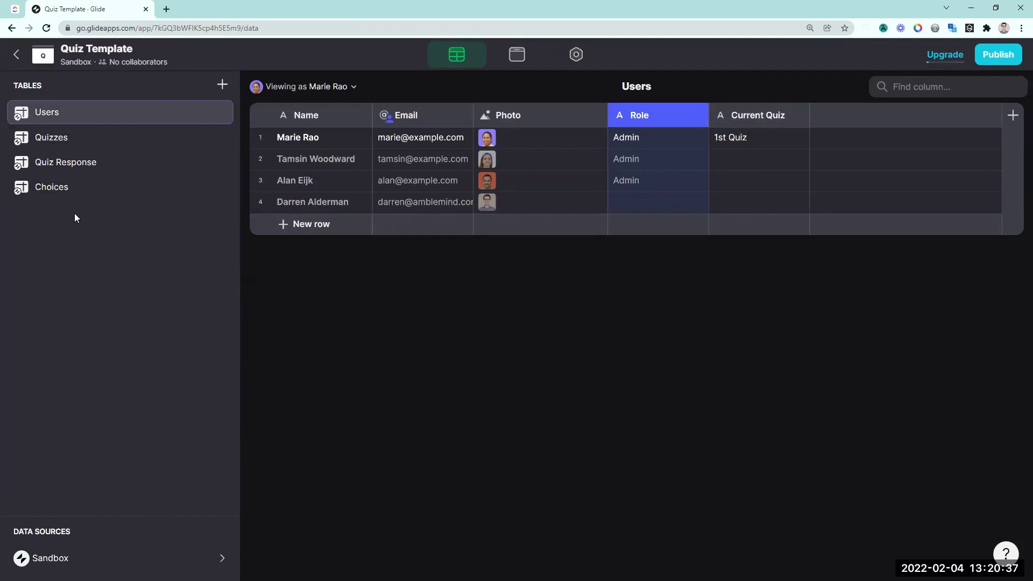
# - Add a template column named Current Quiz to the Choices table, using the User Profile's Current Quiz as its template
pyautogui.click(60, 200)
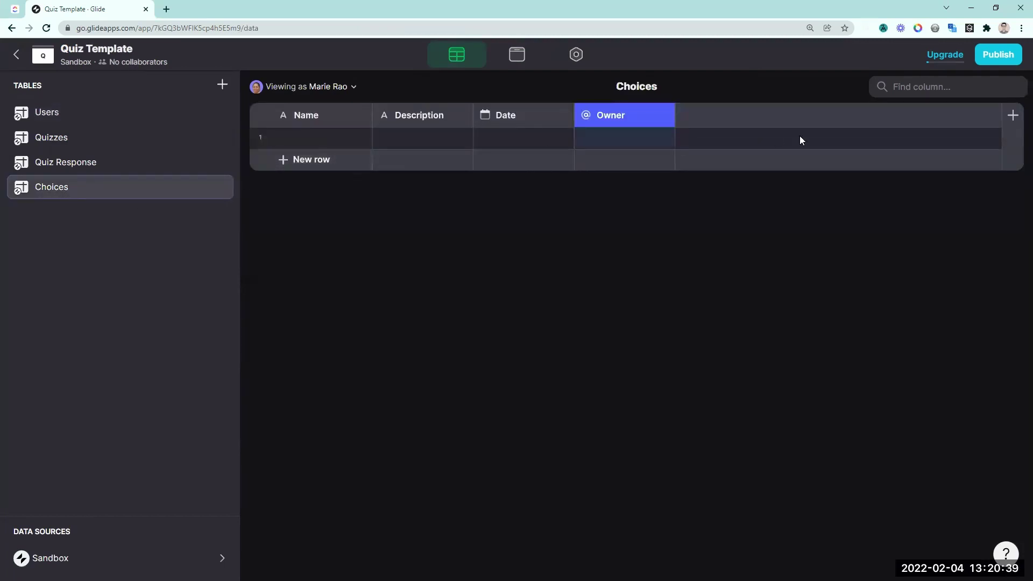
pyautogui.click(1013, 115)
pyautogui.click(586, 172)
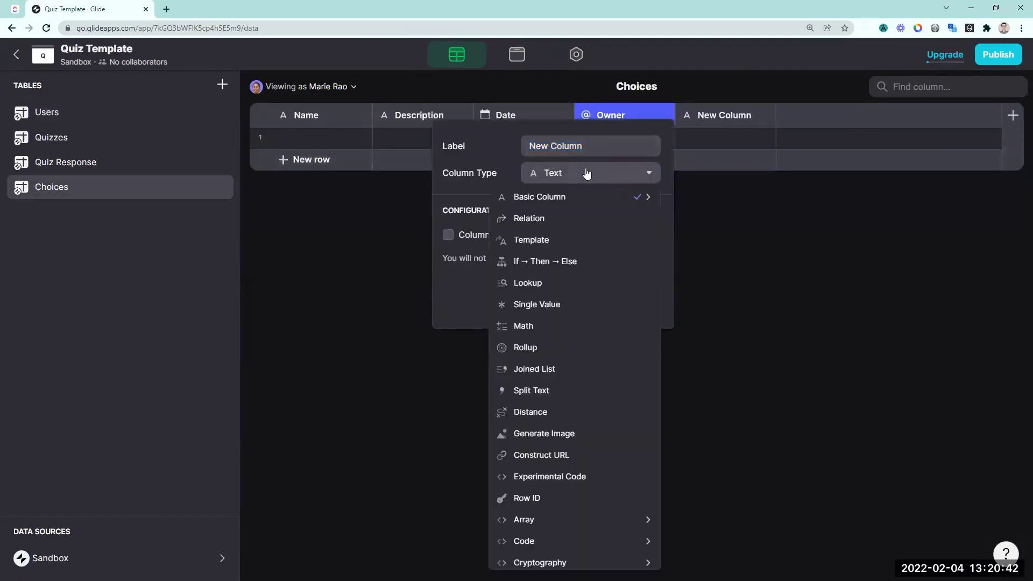
pyautogui.click(551, 244)
pyautogui.click(649, 235)
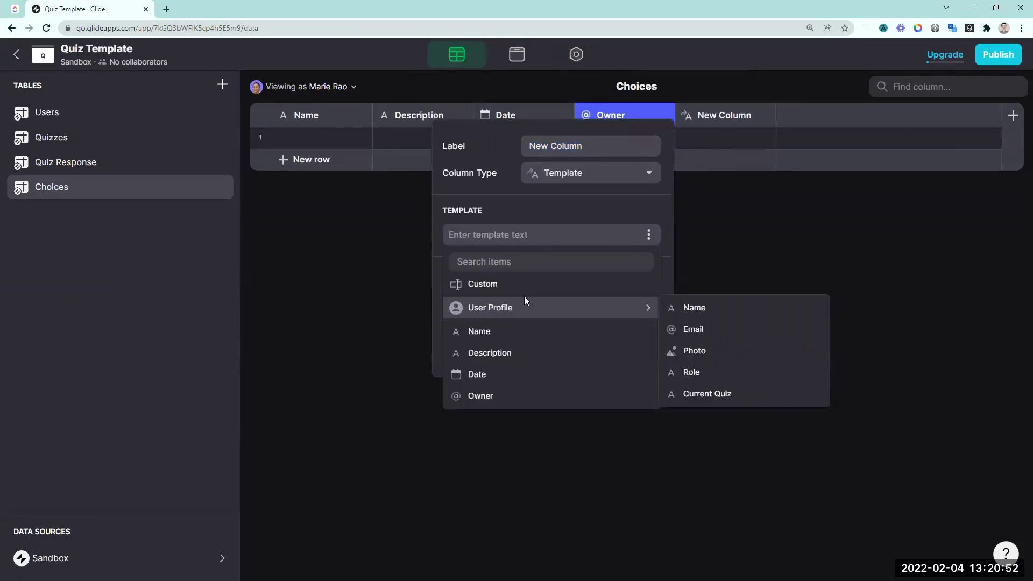
pyautogui.click(722, 394)
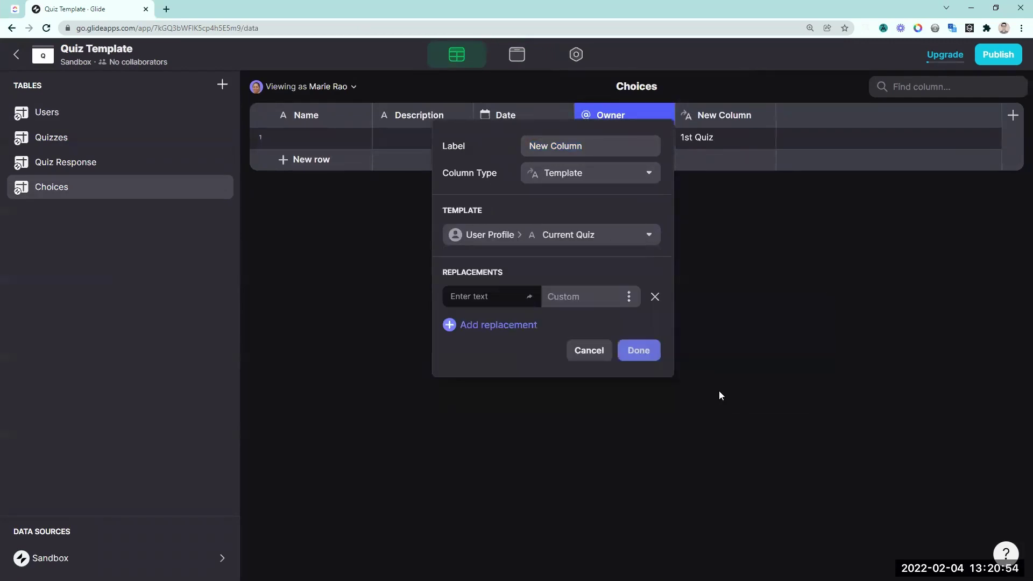
pyautogui.hotkey('ctrl', 'a')
pyautogui.write('Curre')
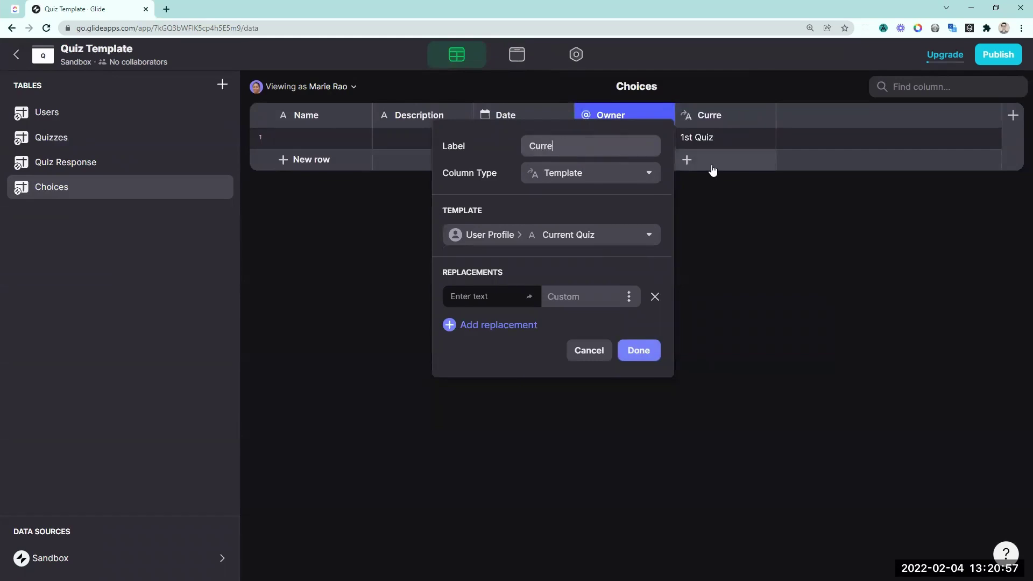
pyautogui.write('nt Quiz')
pyautogui.press('Return')
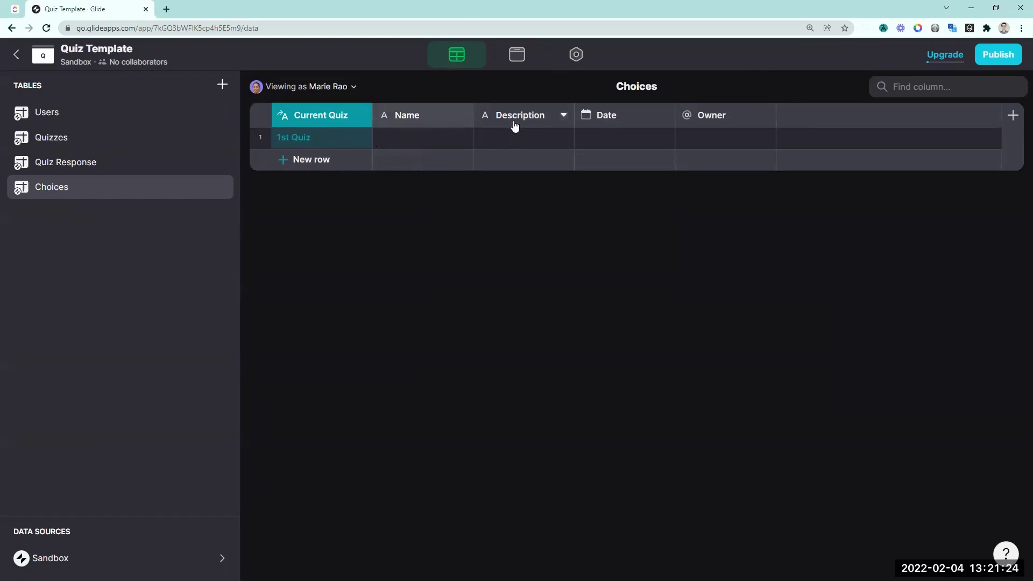
# - Add a relation column named Current Quiz Relation to the Choices table, matching Current Quiz to Name in the Quizzes table
pyautogui.click(1013, 115)
pyautogui.click(738, 173)
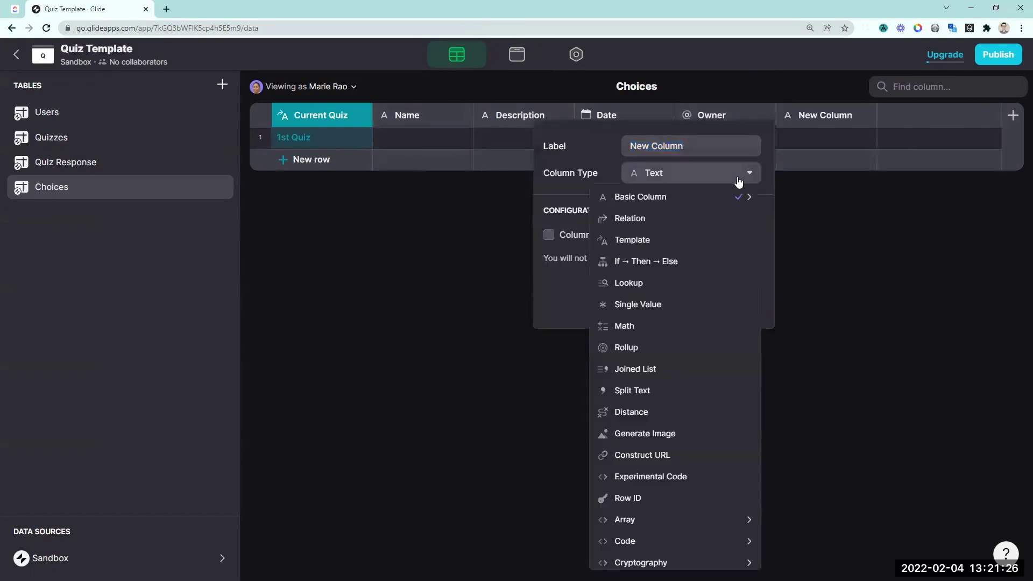
pyautogui.click(667, 220)
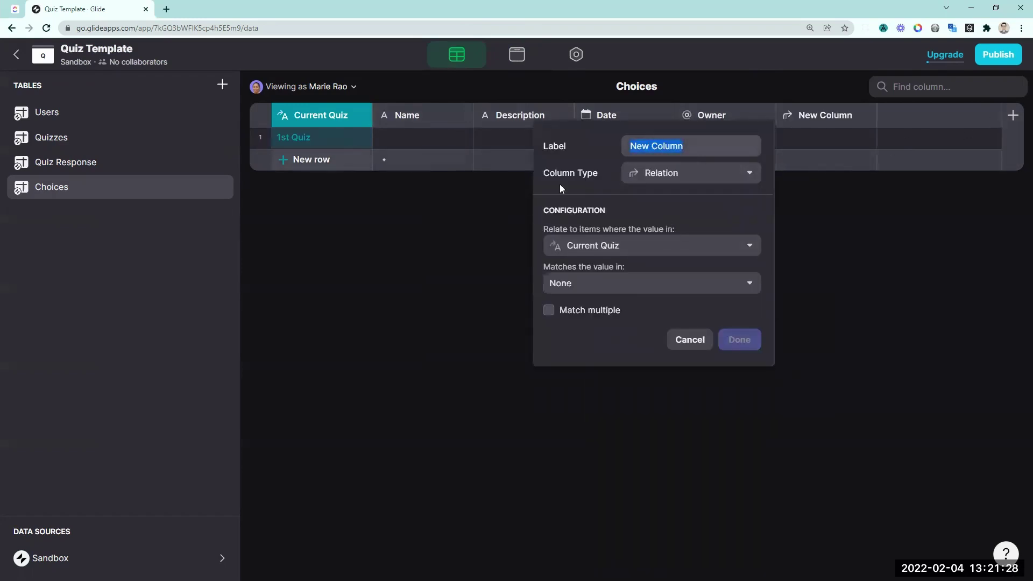
pyautogui.click(594, 247)
pyautogui.click(596, 248)
pyautogui.click(592, 285)
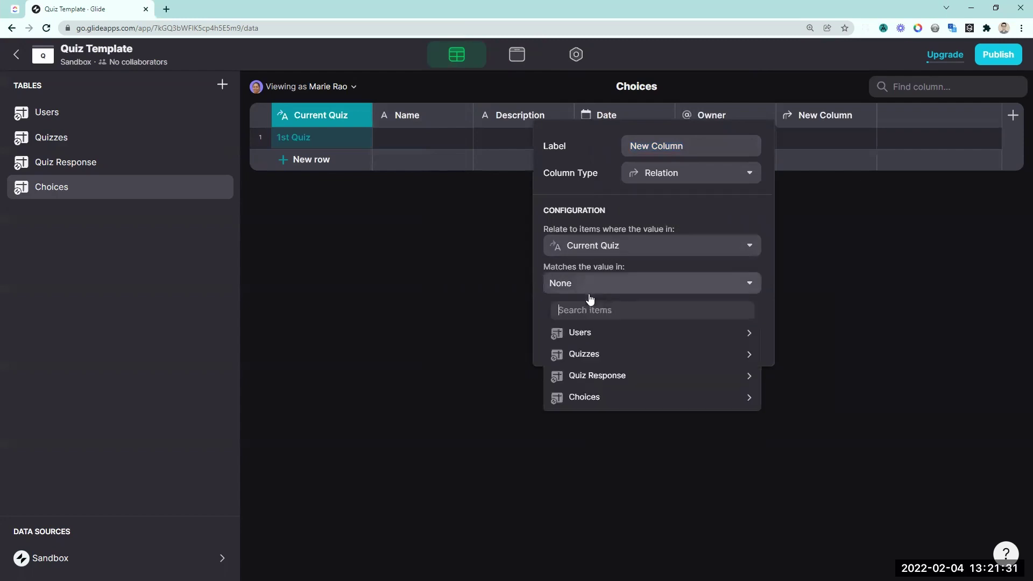
pyautogui.moveTo(586, 358)
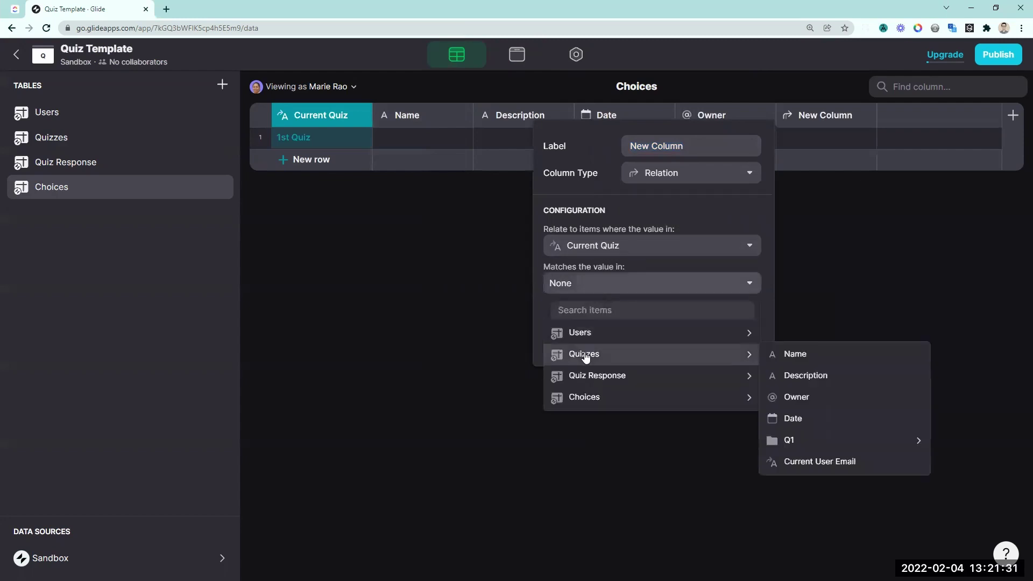
pyautogui.click(792, 356)
pyautogui.tripleClick(691, 146)
pyautogui.write('Current Quiz Relation')
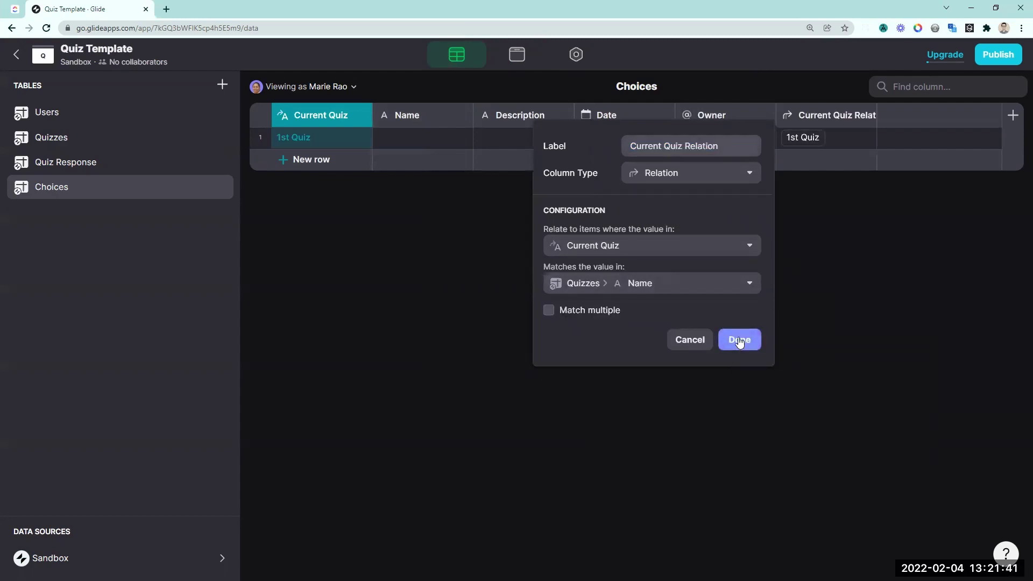
pyautogui.click(740, 340)
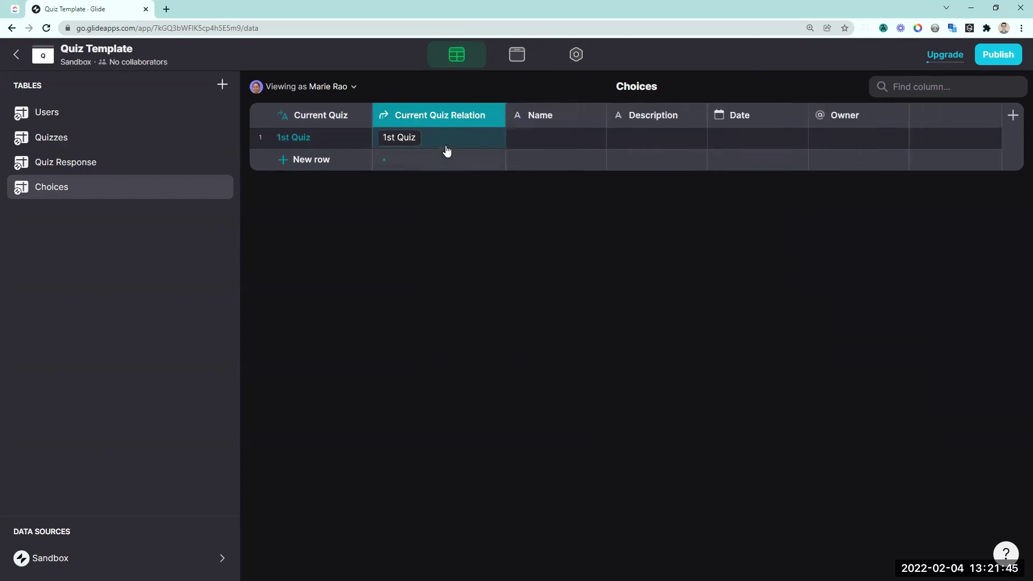
pyautogui.click(495, 116)
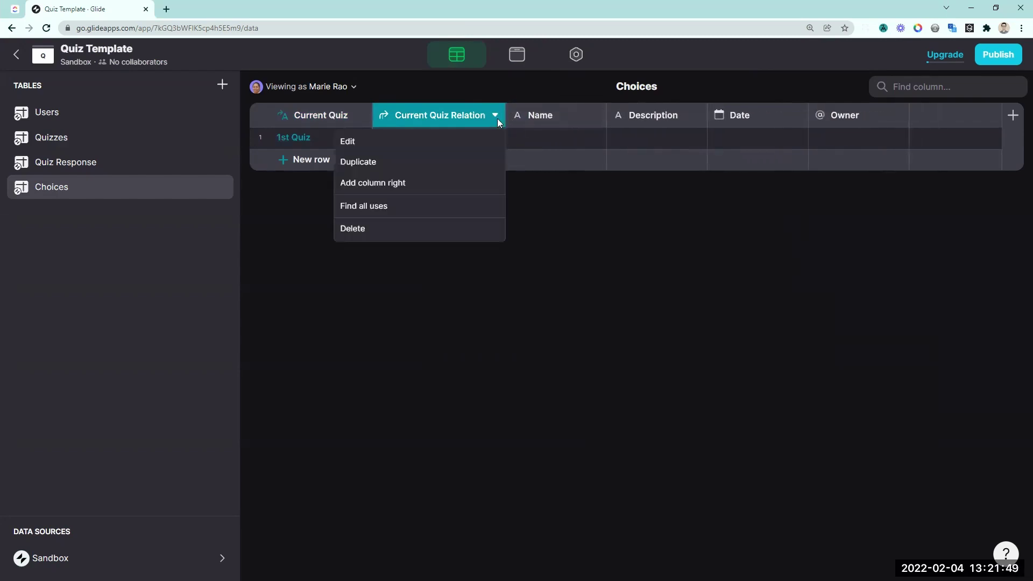
pyautogui.click(407, 185)
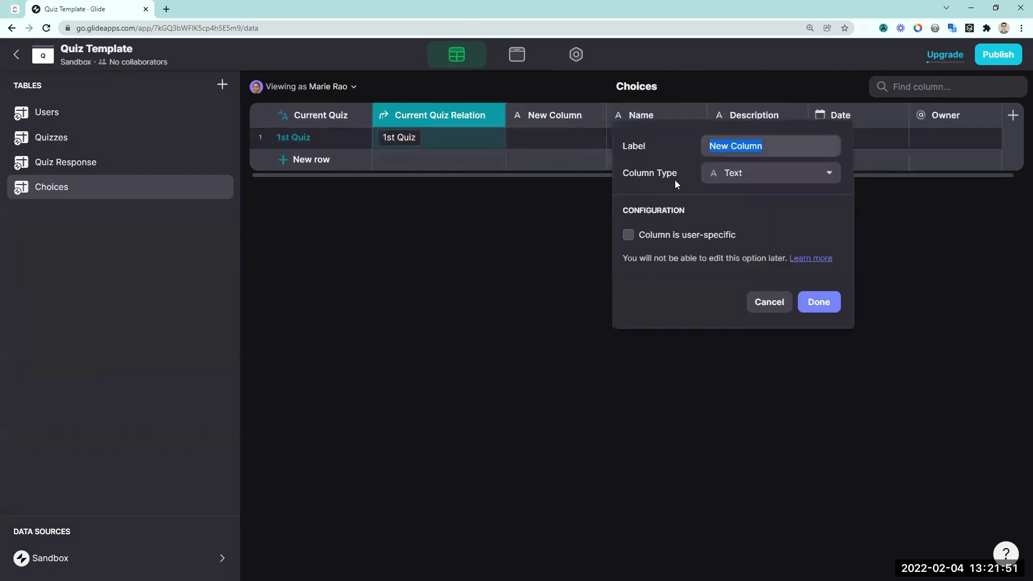
pyautogui.write('Choices')
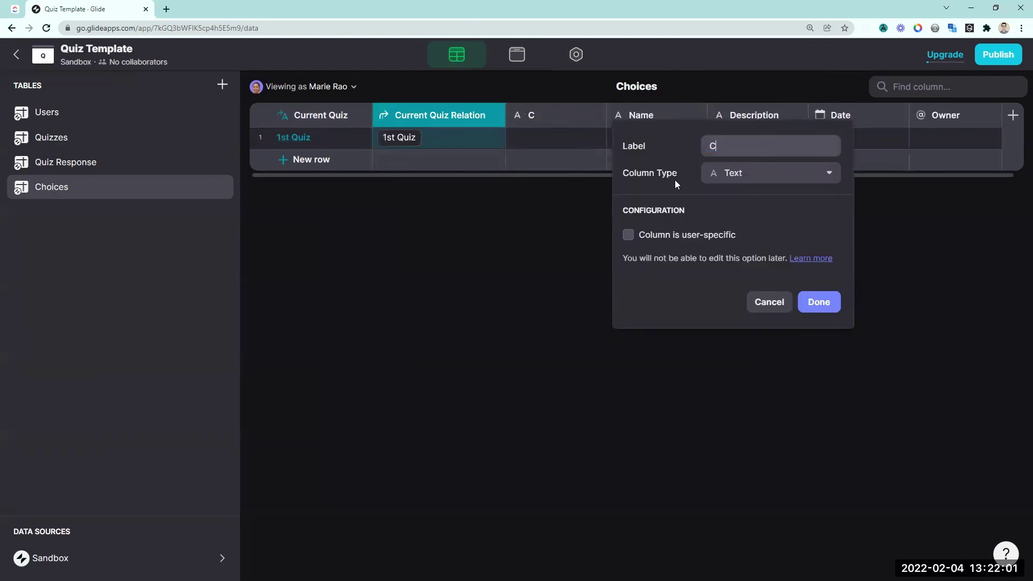
pyautogui.click(675, 179)
pyautogui.click(741, 282)
pyautogui.click(651, 251)
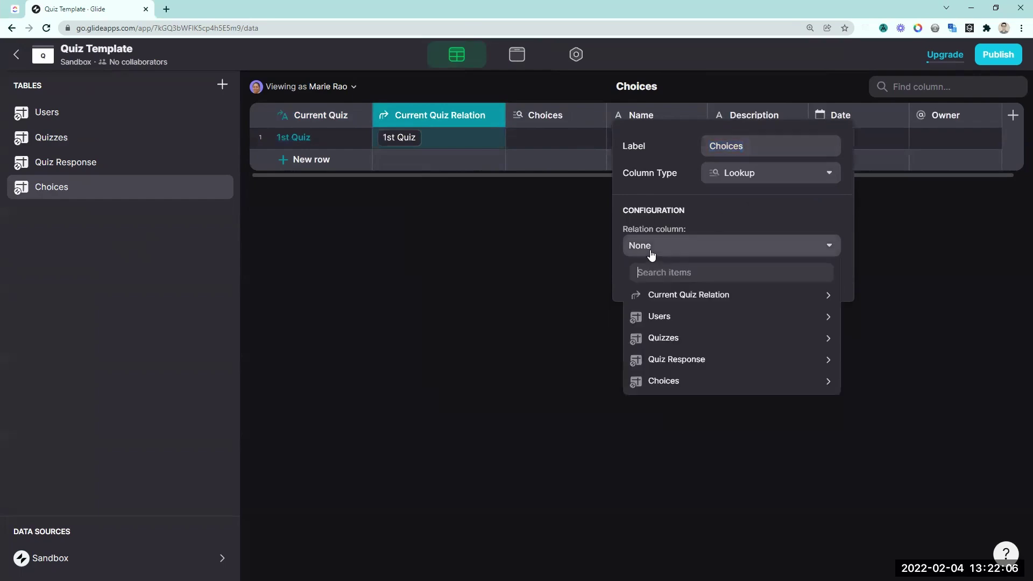
pyautogui.moveTo(818, 295)
pyautogui.moveTo(858, 381)
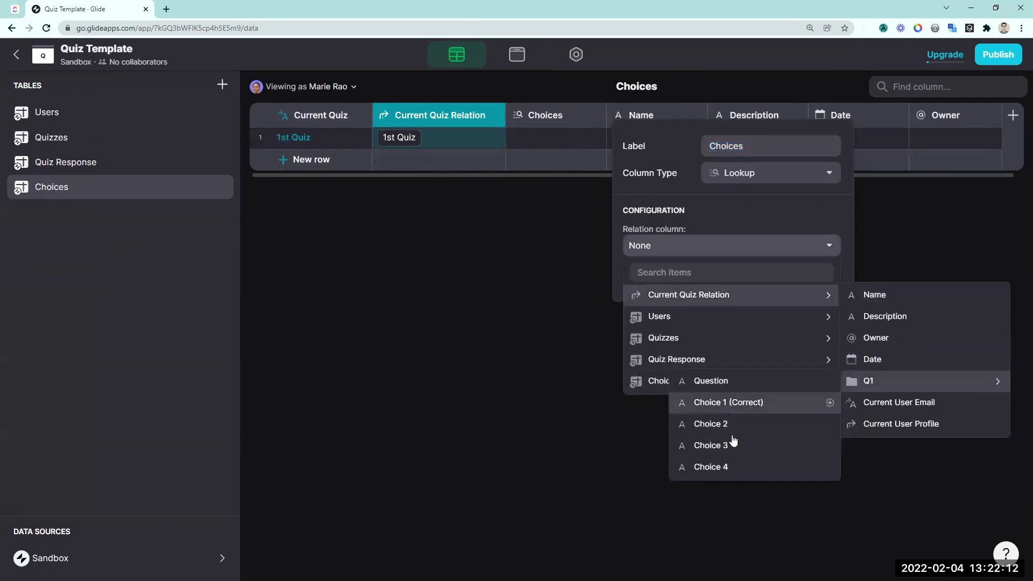
pyautogui.click(570, 303)
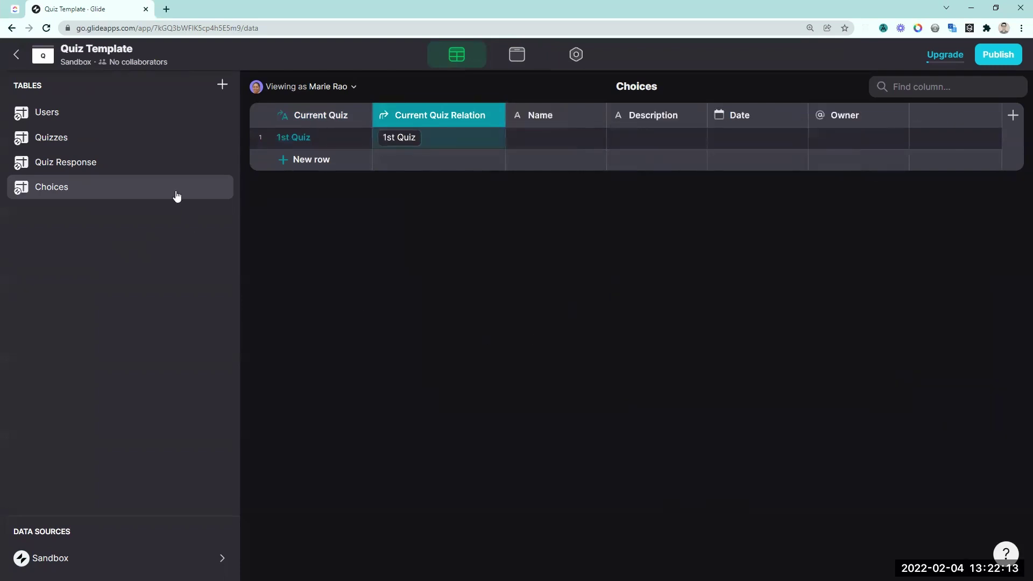
# - Add a template column after Choice 4 in the Quizzes table with the template text 1,2,3,4
pyautogui.click(109, 139)
pyautogui.hscroll(5, 592, 157)
pyautogui.click(808, 135)
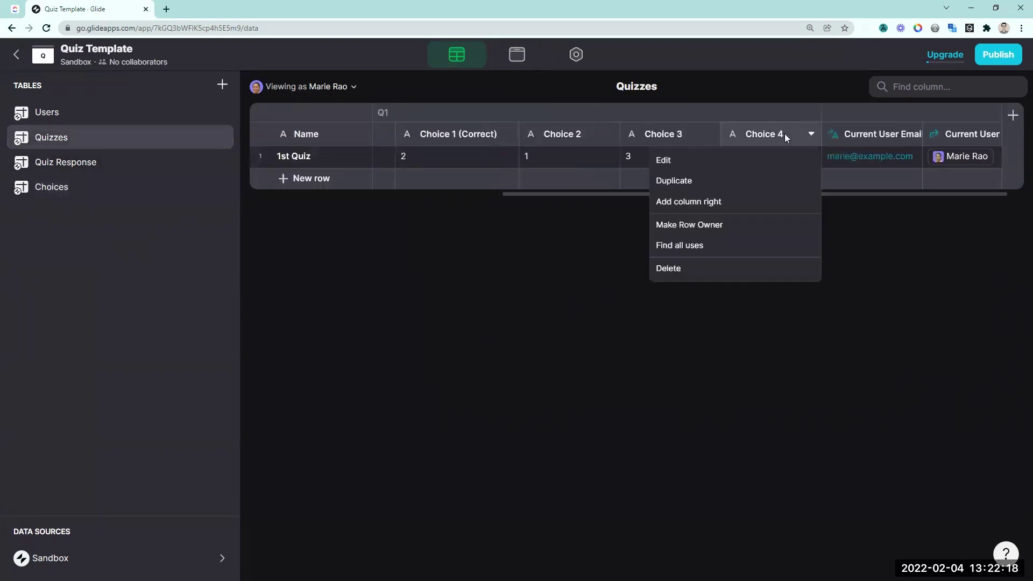
pyautogui.click(684, 202)
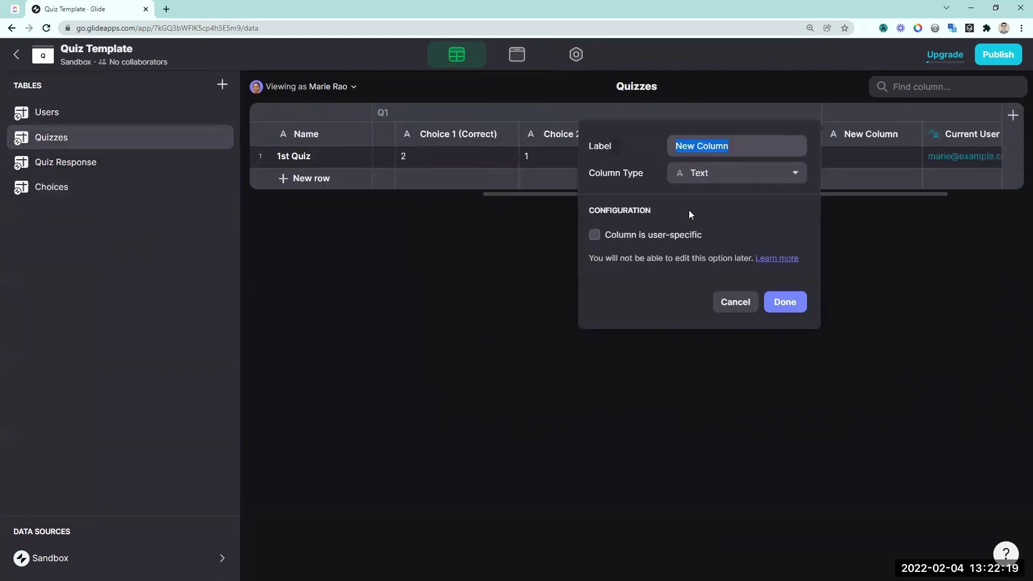
pyautogui.click(731, 173)
pyautogui.click(663, 240)
pyautogui.click(666, 232)
pyautogui.write('1')
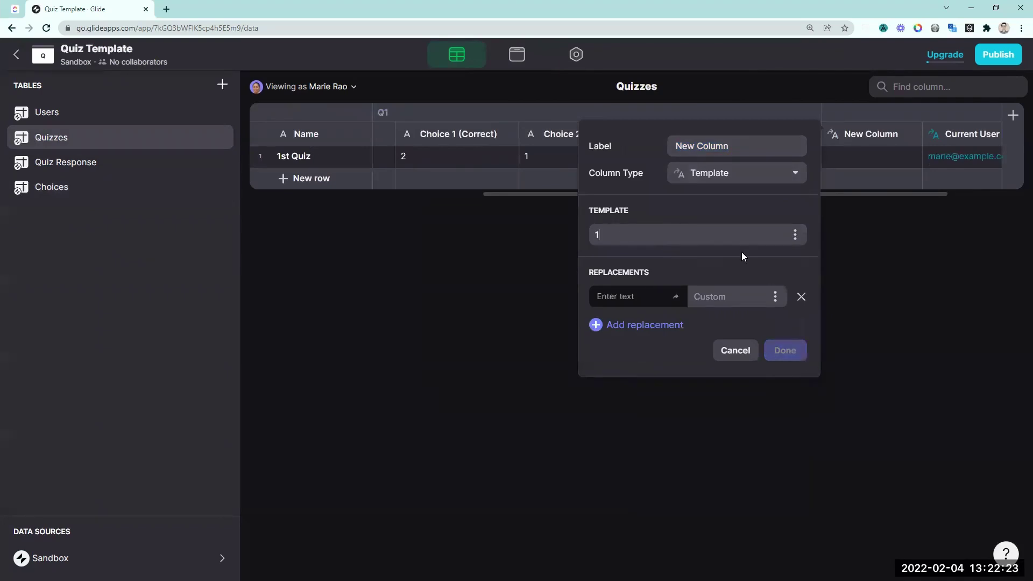
pyautogui.write(',2,3,4')
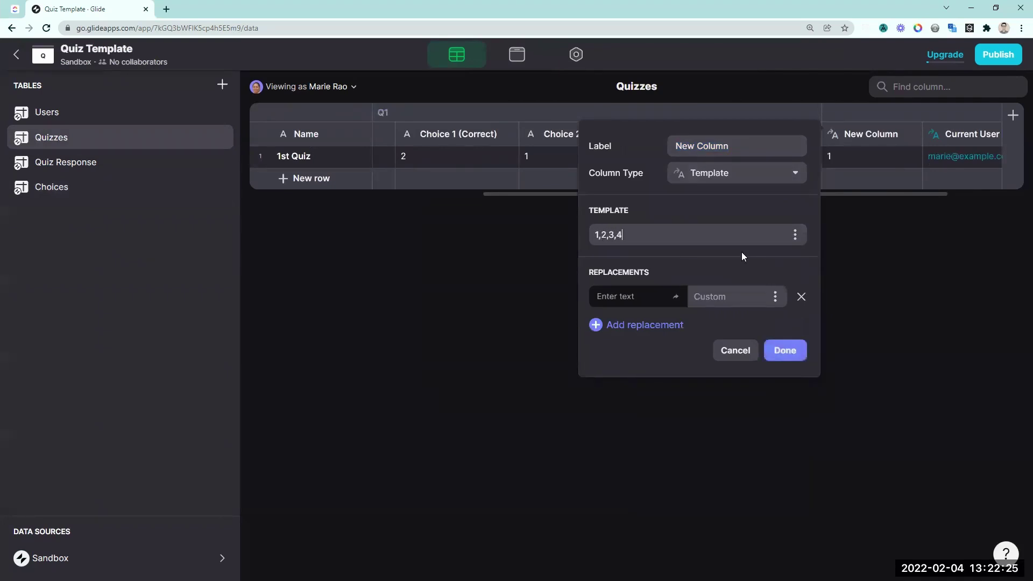
# - Replace 1, 2, 3 and 4 in the template with the matching Choice 1 (Correct) through Choice 4 columns of Q1
pyautogui.press('Tab')
pyautogui.write('1')
pyautogui.click(776, 297)
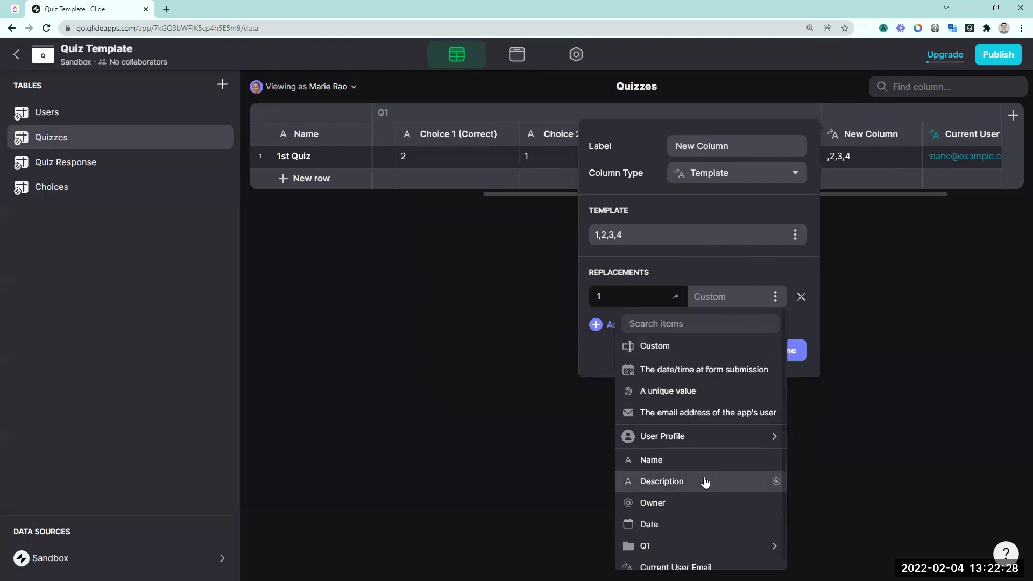
pyautogui.click(705, 501)
pyautogui.click(667, 326)
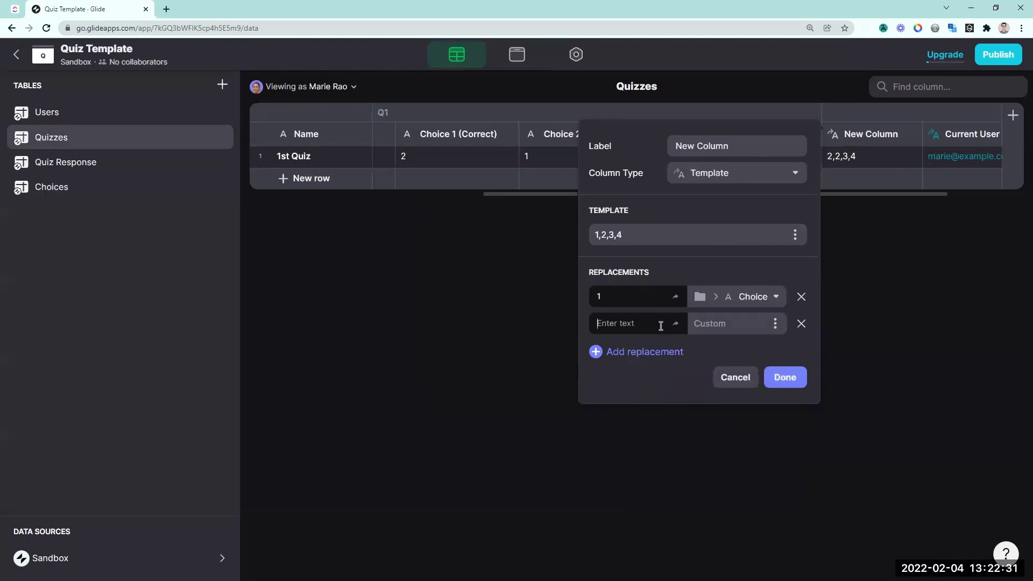
pyautogui.write('2')
pyautogui.click(775, 324)
pyautogui.scroll(-1, 724, 311)
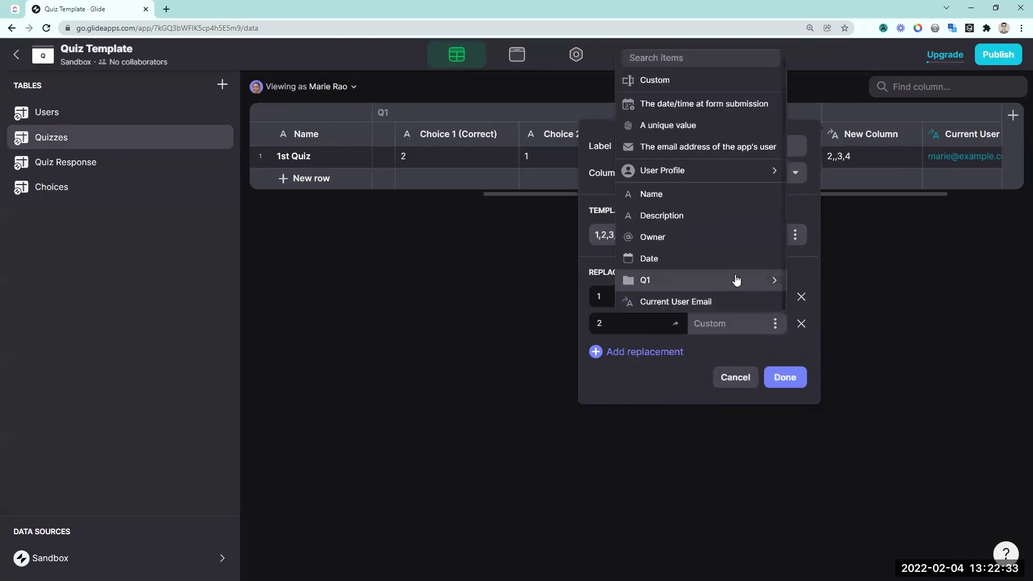
pyautogui.moveTo(737, 280)
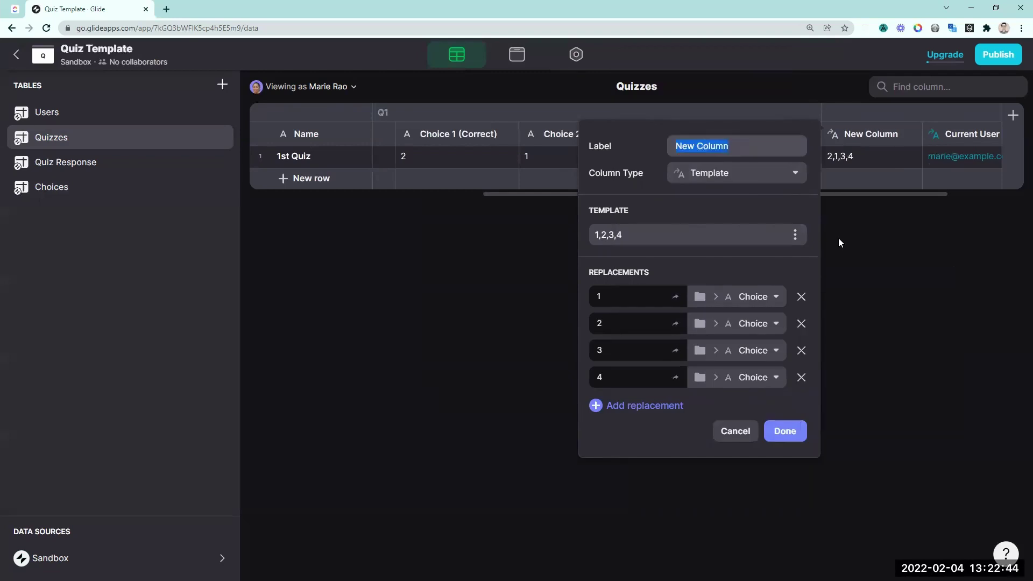
# - Name the template column Q1 / Choice List and save it
pyautogui.write('Q')
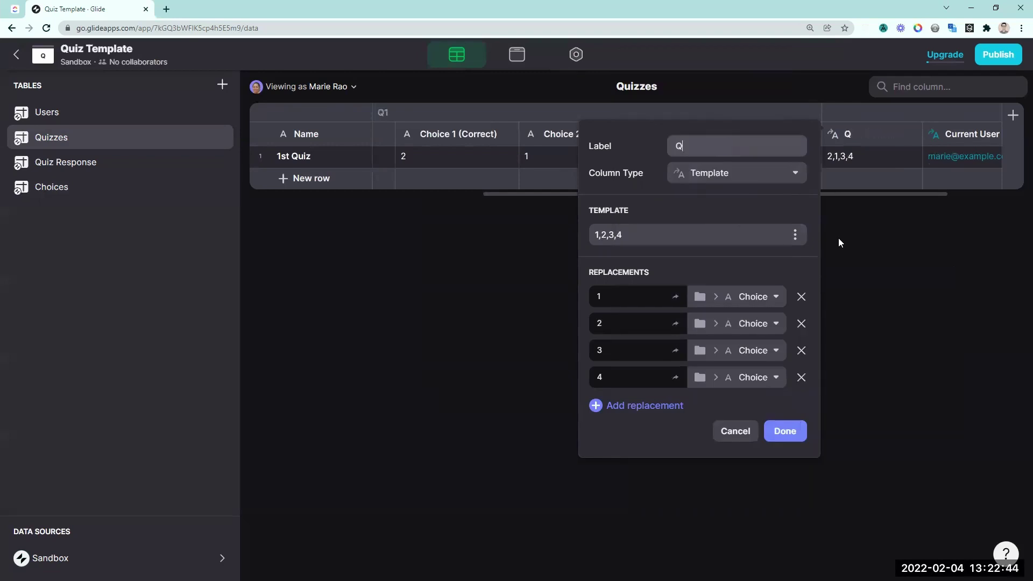
pyautogui.write('1 / Choice List')
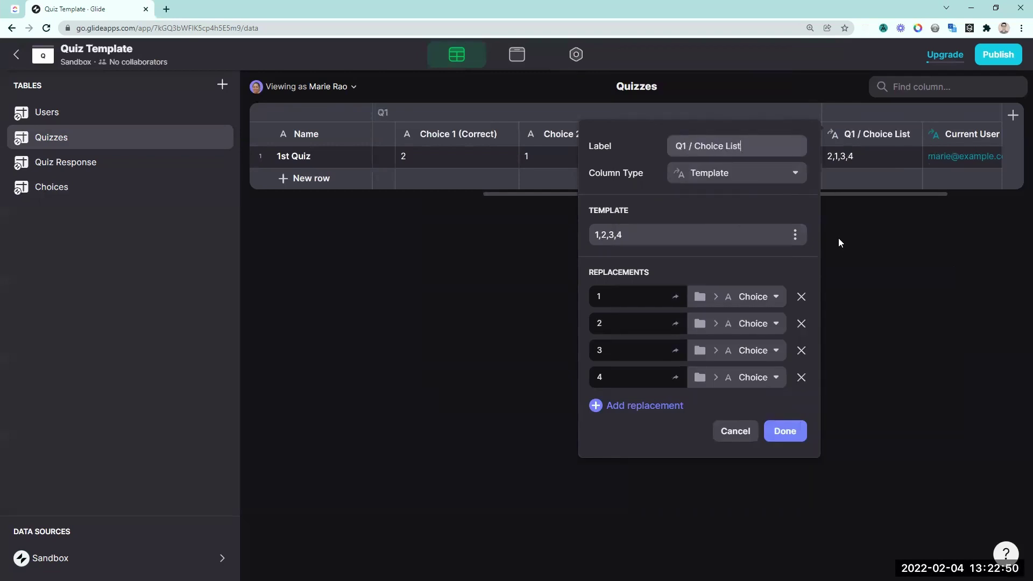
pyautogui.press('Return')
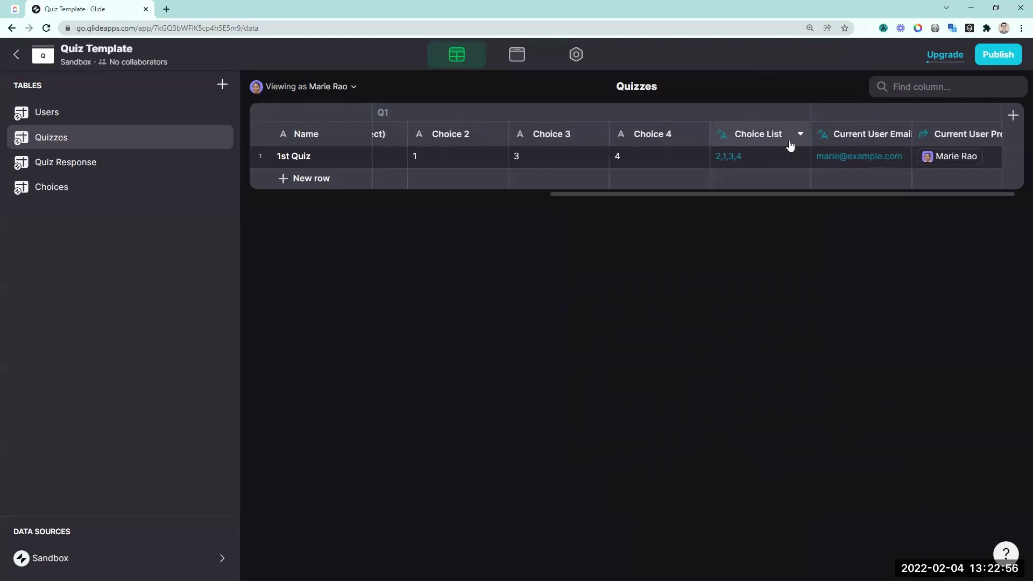
# - Add a split text column named Q1 / Choice Array after Choice List, splitting Choice List by commas
pyautogui.click(800, 134)
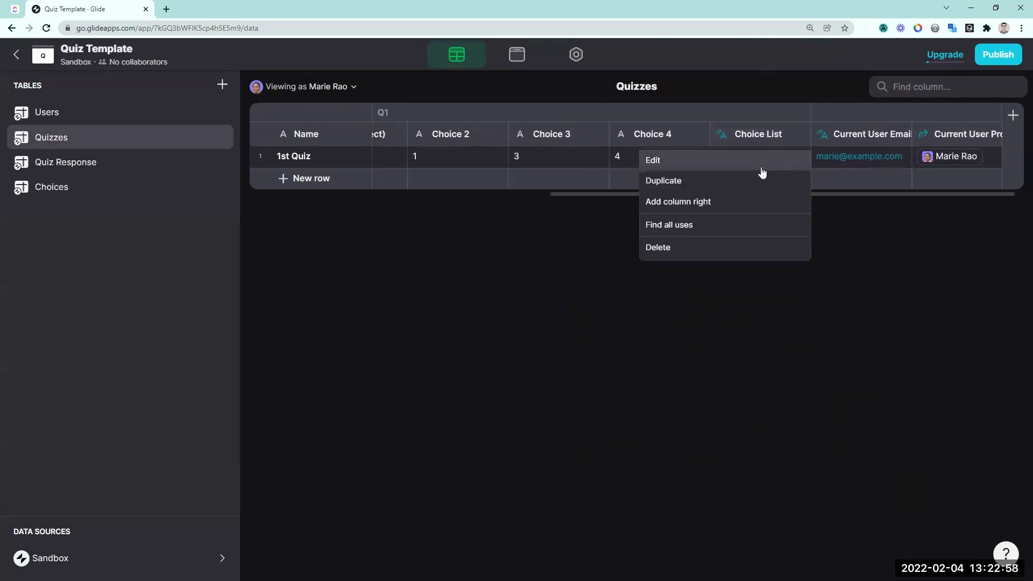
pyautogui.click(737, 202)
pyautogui.write('Q1')
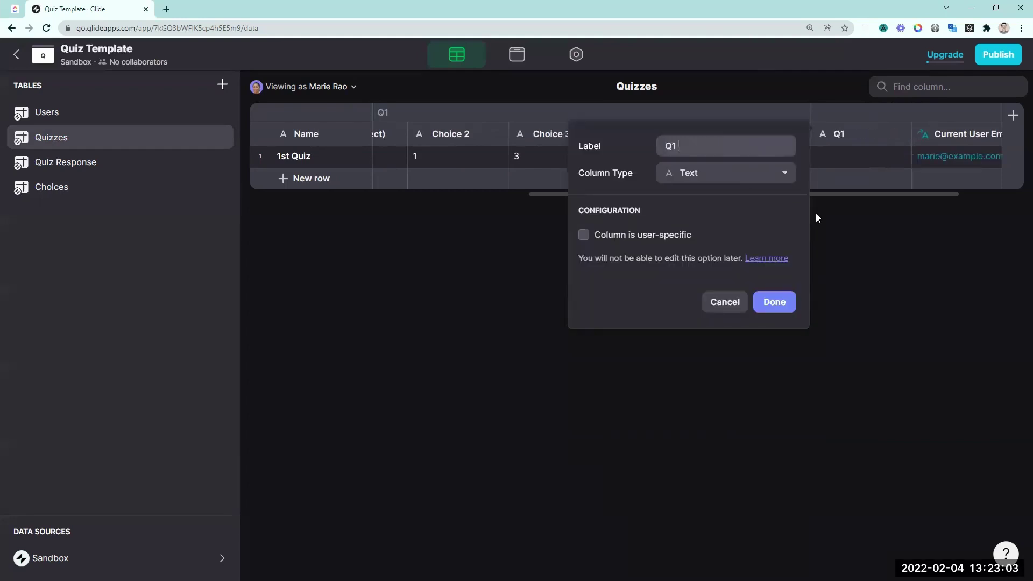
pyautogui.write(' / Choice Array')
pyautogui.click(766, 172)
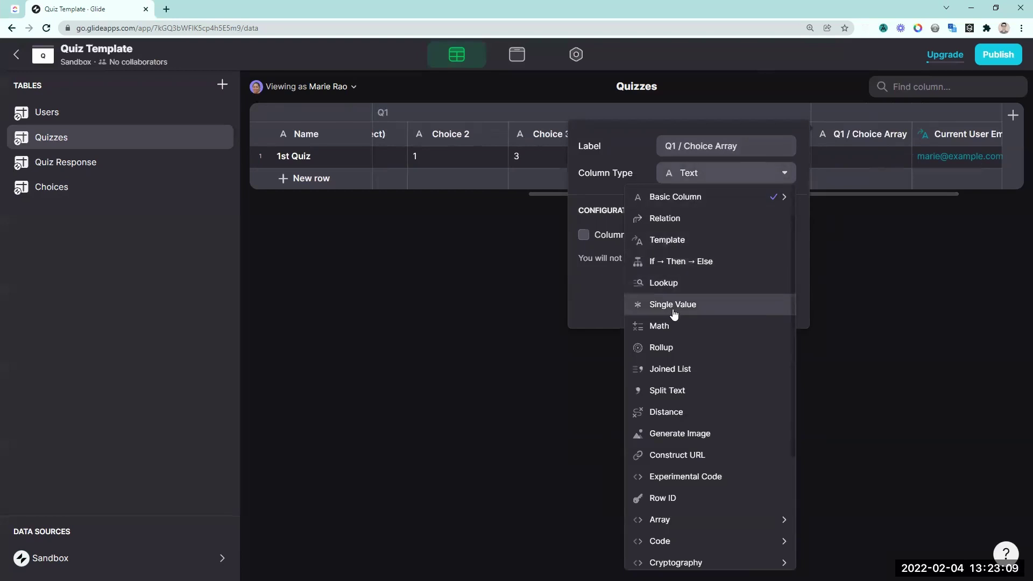
pyautogui.click(678, 391)
pyautogui.click(692, 236)
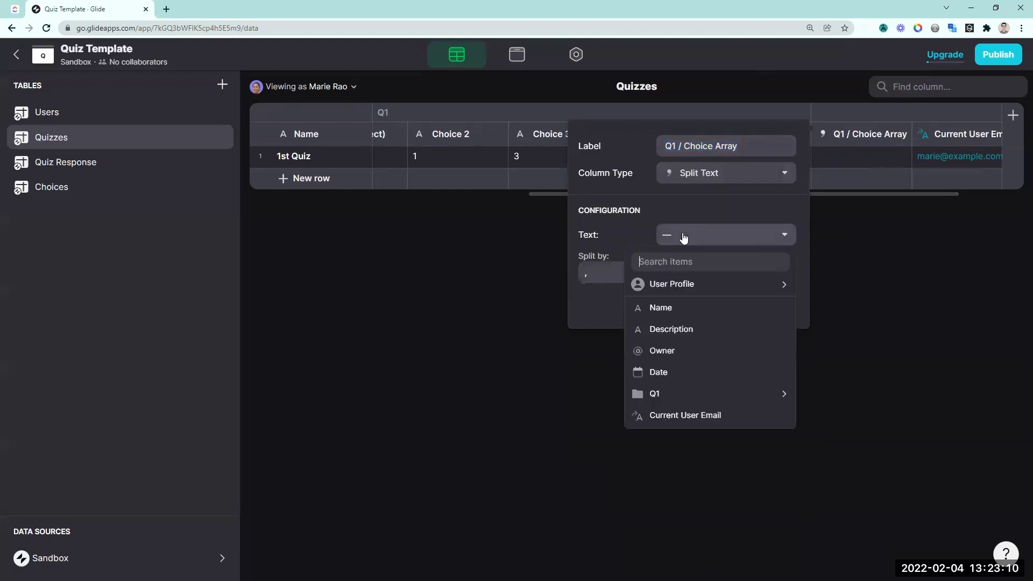
pyautogui.click(671, 393)
pyautogui.click(663, 294)
pyautogui.click(761, 300)
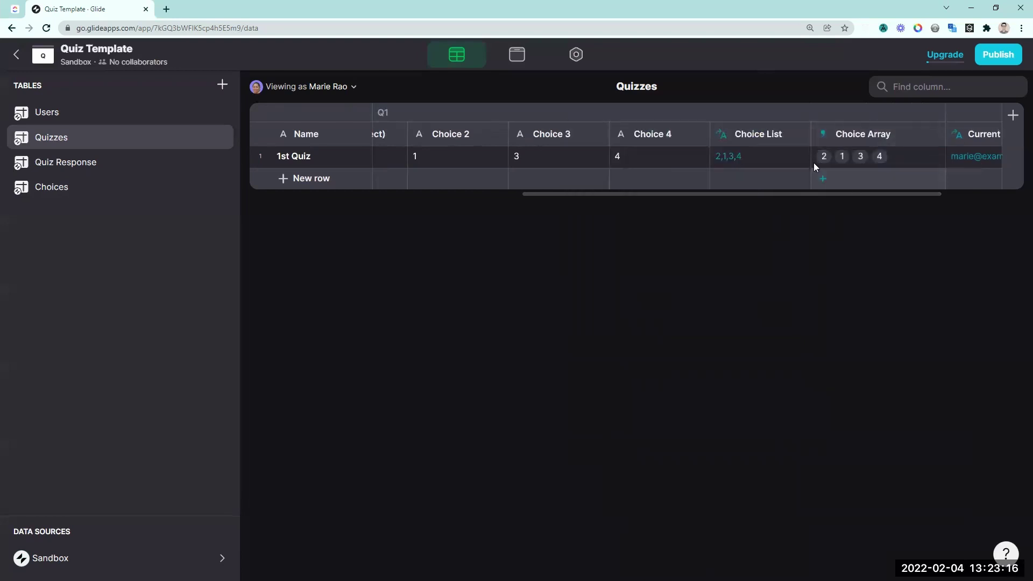
# - Add a lookup column after Current Quiz Relation in the Choices table, retrieving Q1's Choice Array through that relation
pyautogui.click(103, 188)
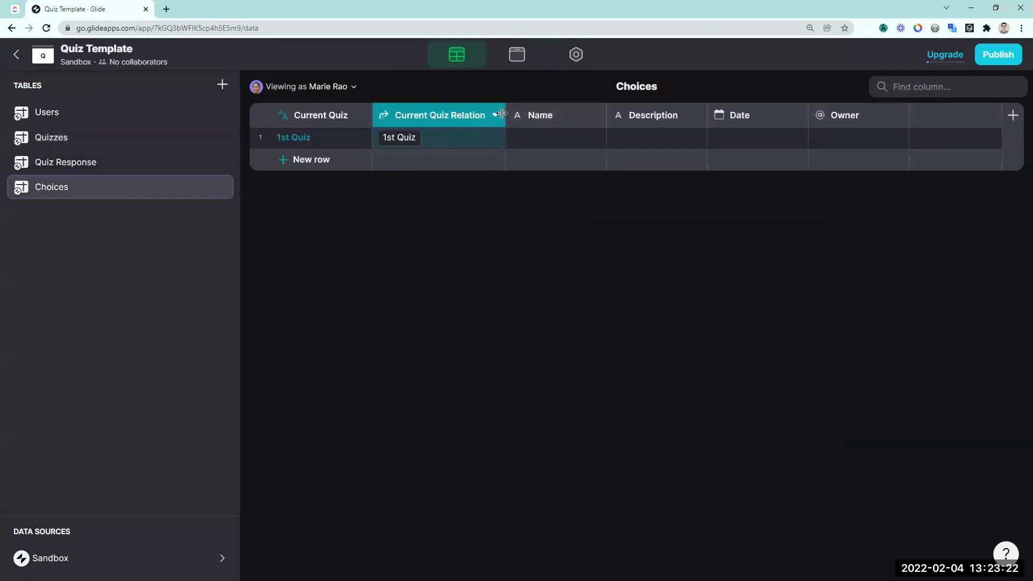
pyautogui.rightClick(475, 137)
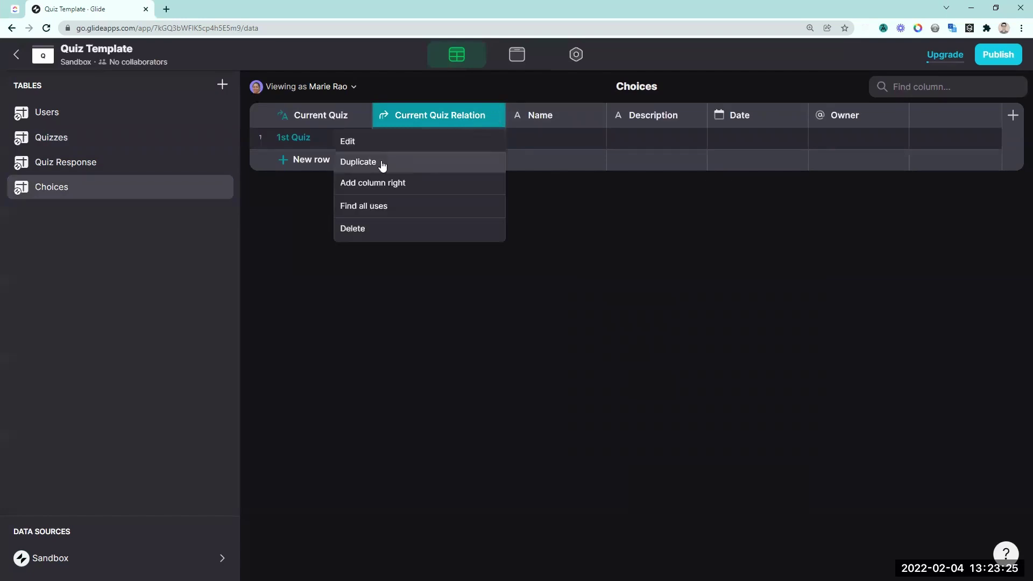
pyautogui.click(563, 281)
pyautogui.click(495, 115)
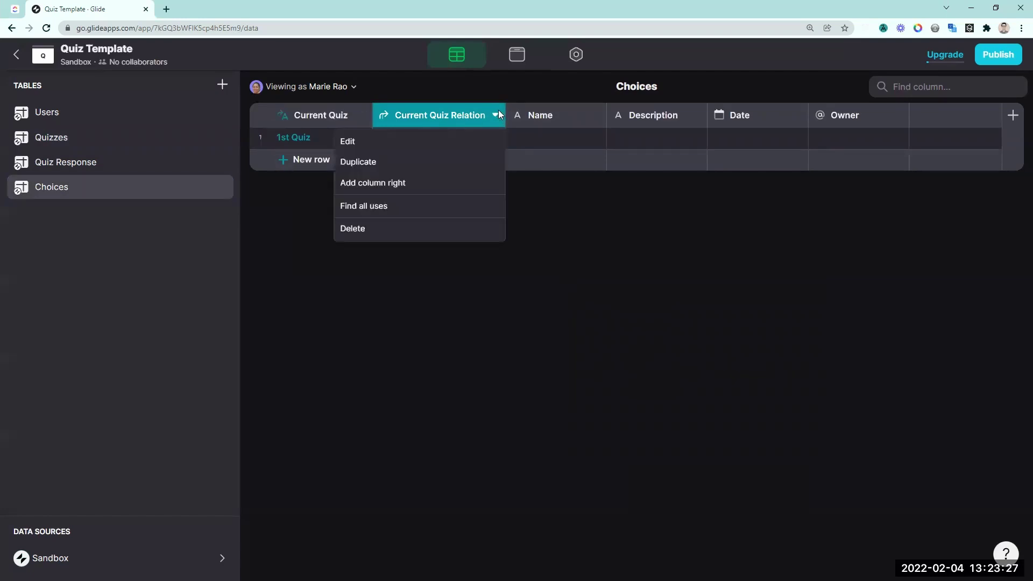
pyautogui.click(415, 183)
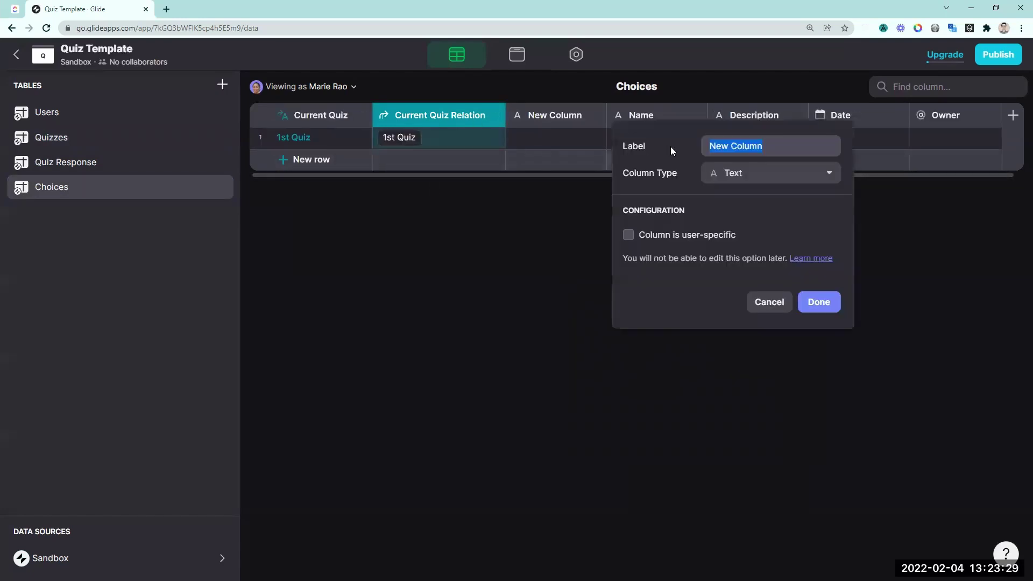
pyautogui.click(752, 176)
pyautogui.click(724, 285)
pyautogui.click(706, 253)
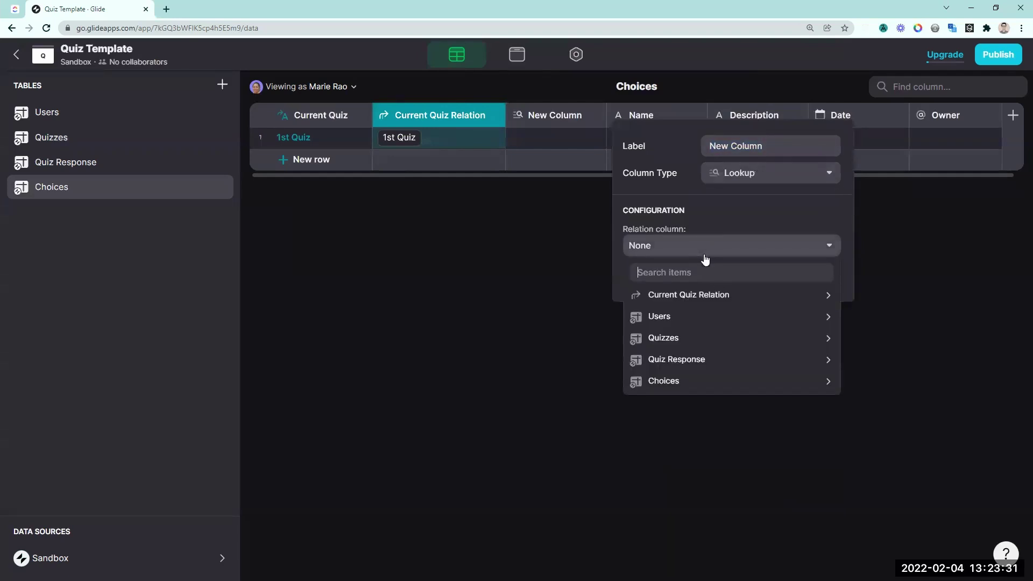
pyautogui.moveTo(691, 295)
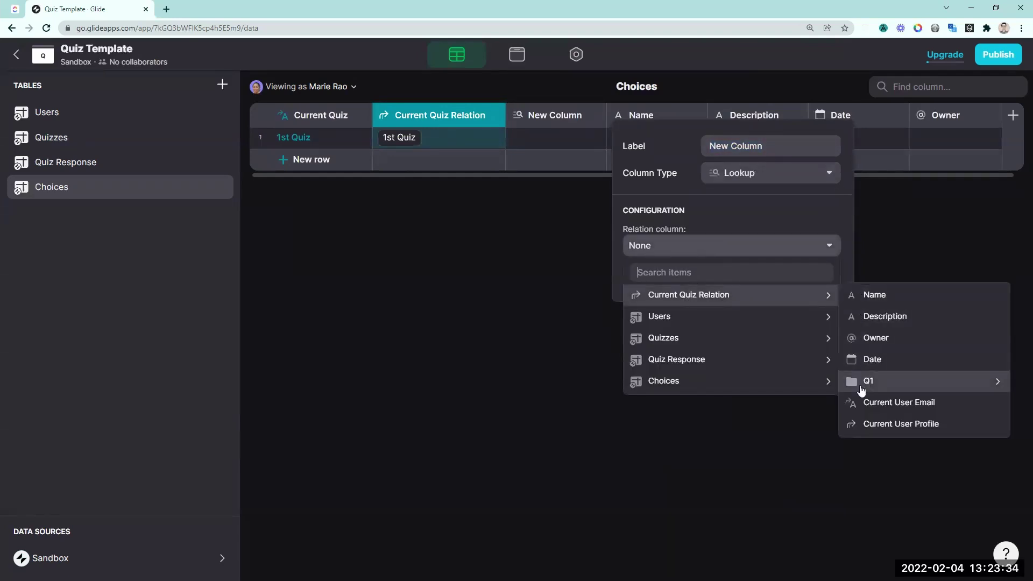
pyautogui.moveTo(861, 389)
pyautogui.click(700, 508)
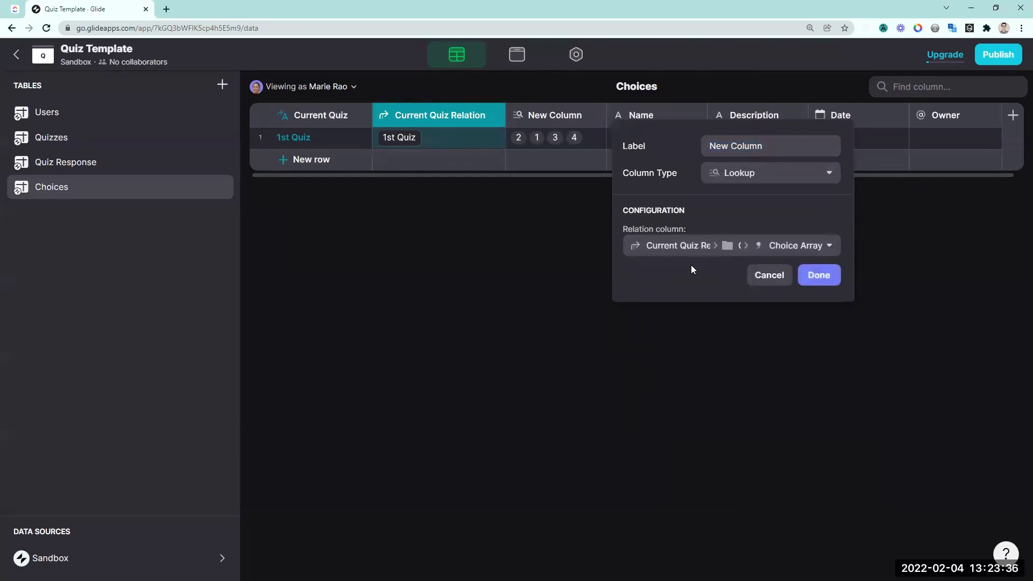
# - Name the lookup column Q1 Choices and save it
pyautogui.write('Q1')
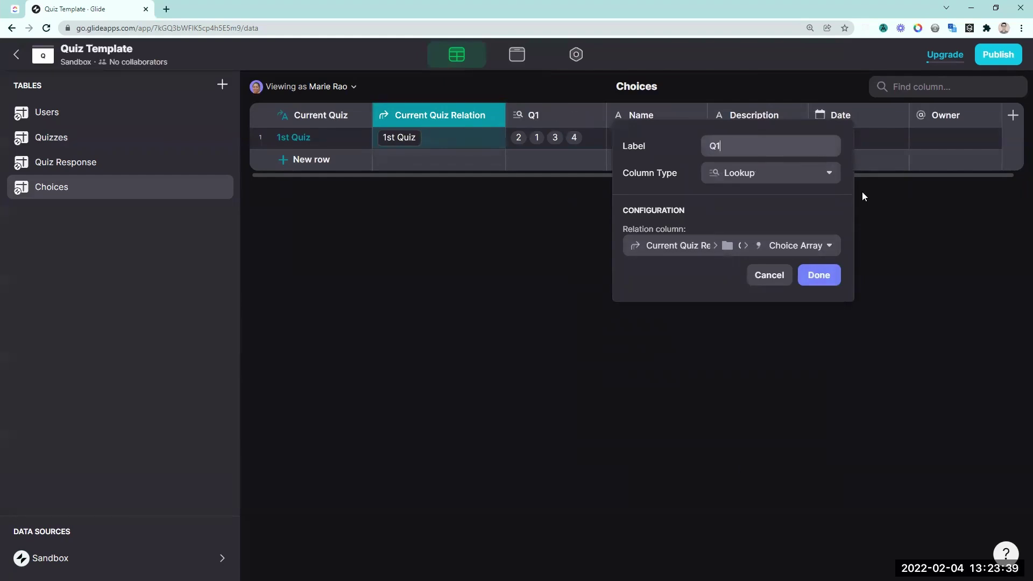
pyautogui.write(' Choices')
pyautogui.press('Return')
# - Delete the unused Name, Date and Owner columns from the Choices table and place Q1 Choices after Description
pyautogui.click(571, 115)
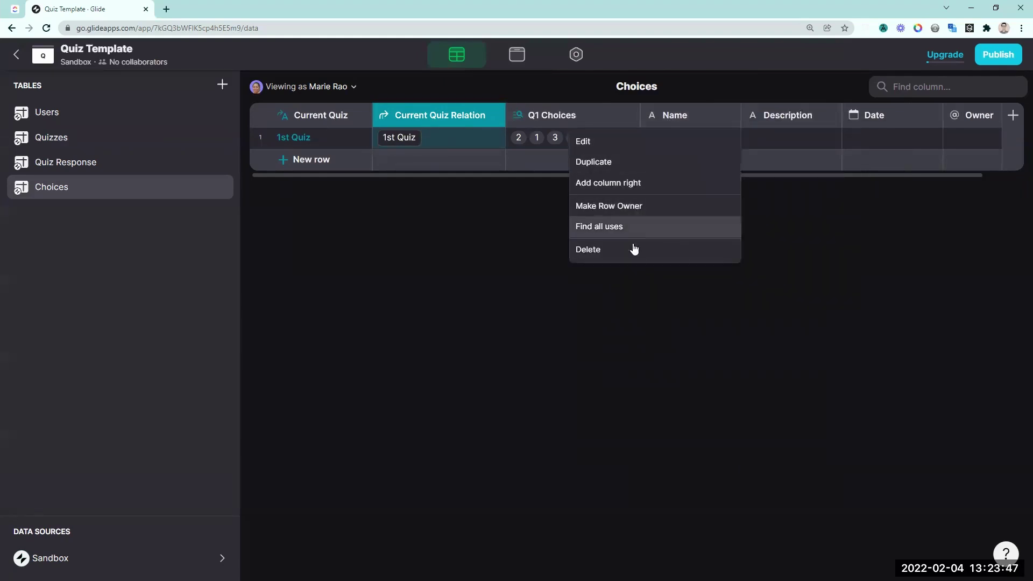
pyautogui.click(632, 248)
pyautogui.click(648, 350)
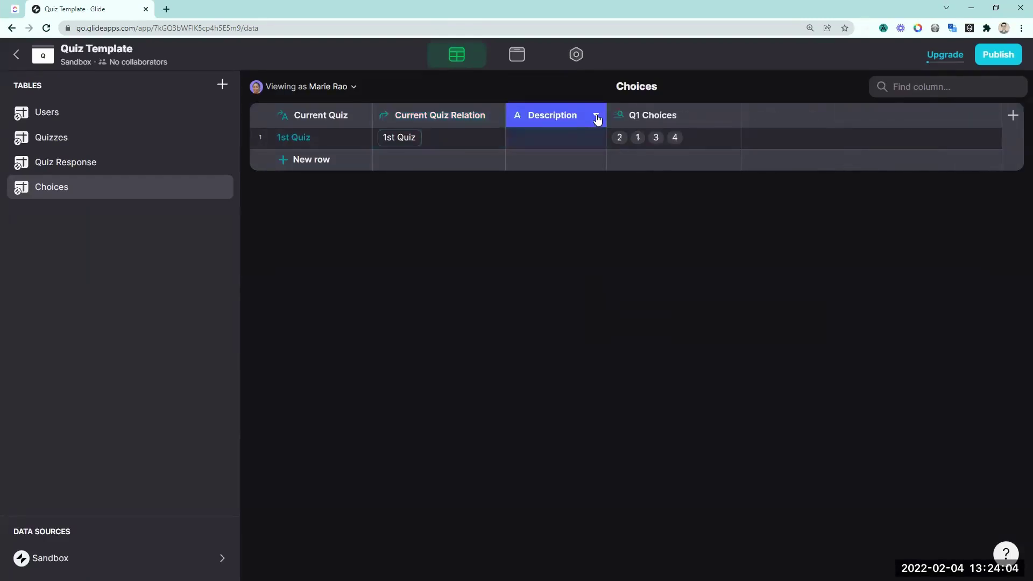
# - Rename the Description column to Question #, fill Choice # with 1, 2, 3 and 4 down the four rows, and narrow the Q1 Choices column
pyautogui.click(595, 118)
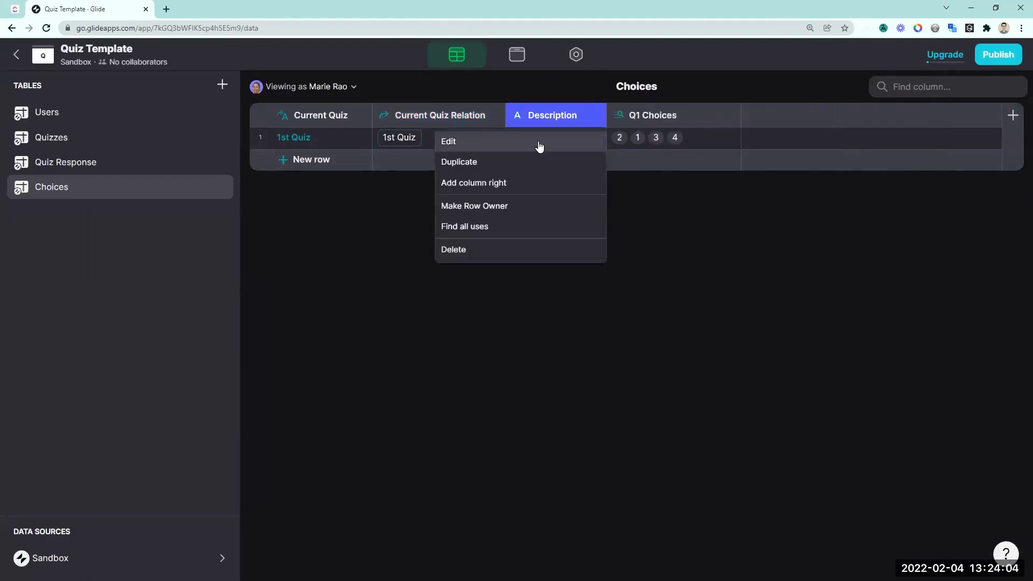
pyautogui.click(543, 141)
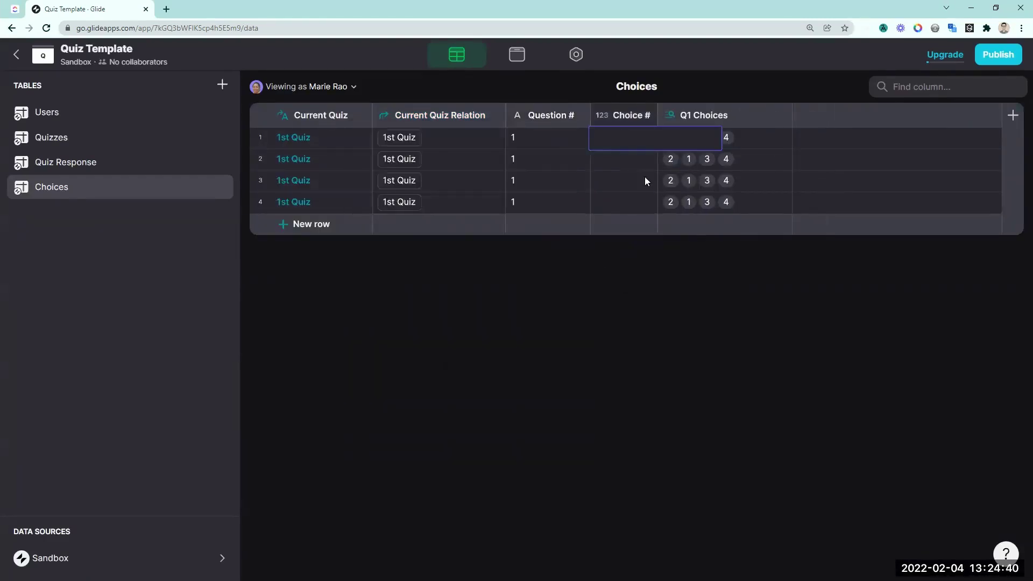
pyautogui.press('Return')
pyautogui.write('2')
pyautogui.press('Return')
pyautogui.write('3')
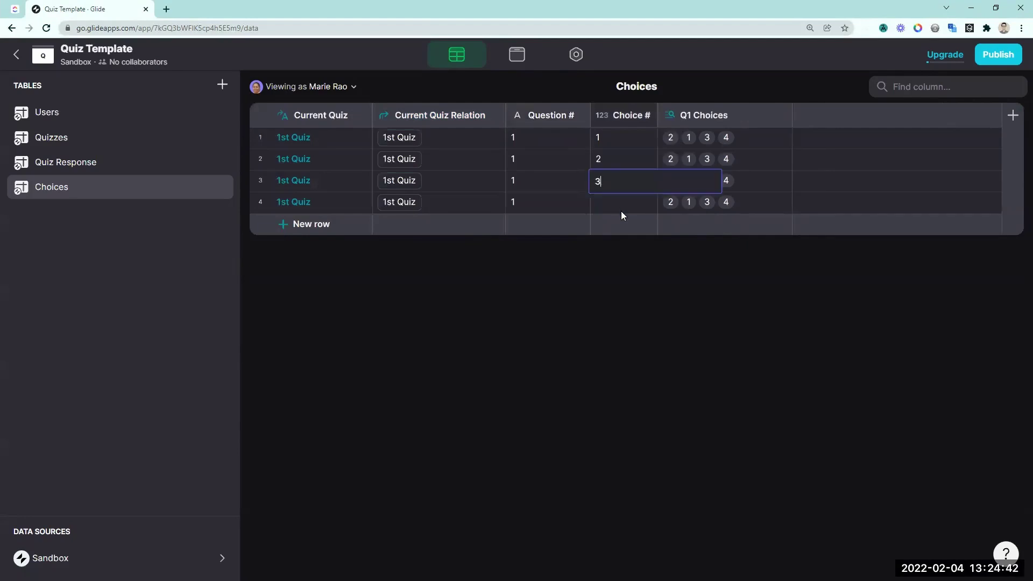
pyautogui.press('Return')
pyautogui.write('4')
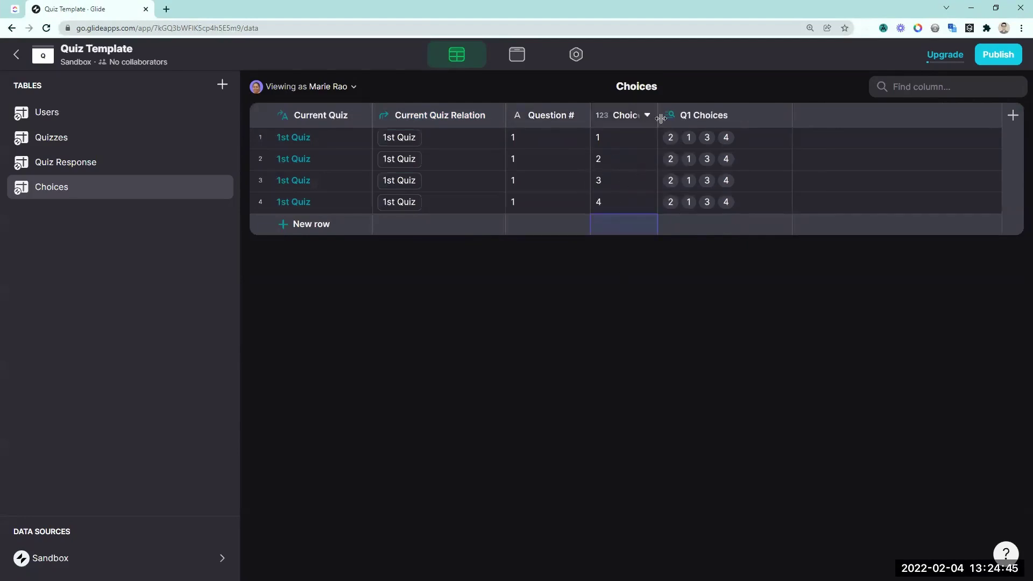
pyautogui.moveTo(799, 113); pyautogui.dragTo(758, 123)
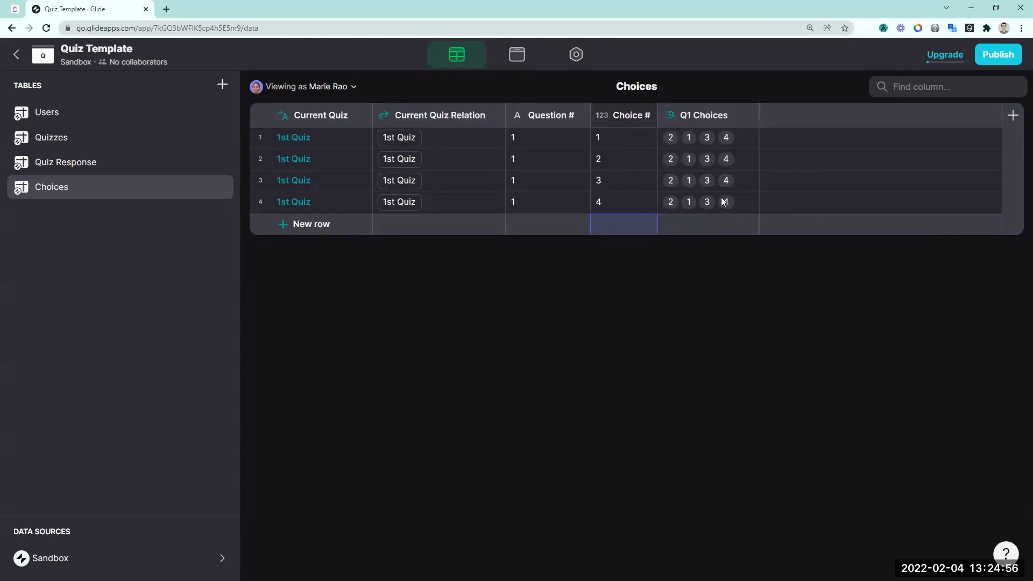
# - Add a single value column to the Choices table that gets the Choice # row from start out of Q1 Choices
pyautogui.click(1014, 114)
pyautogui.click(708, 172)
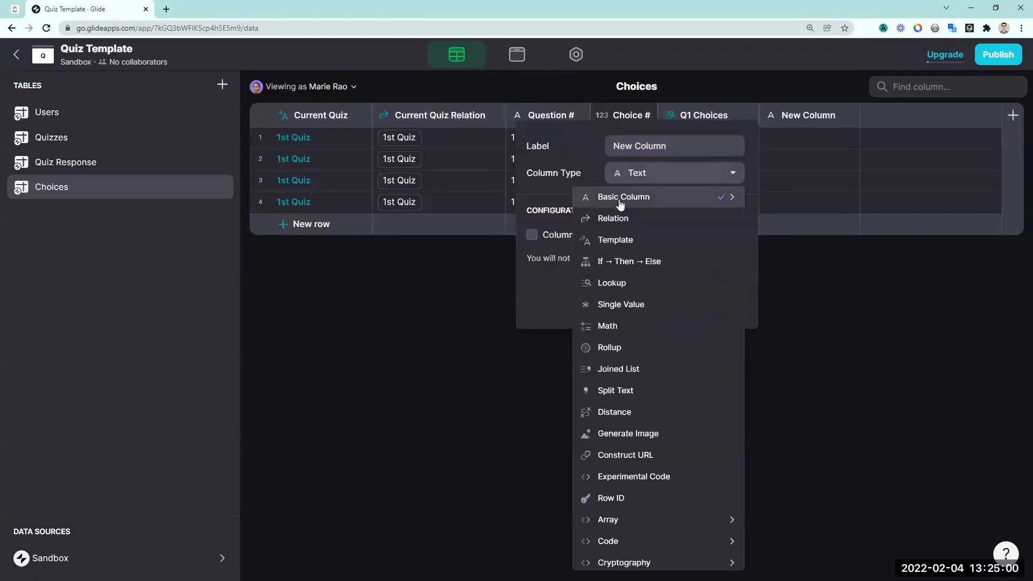
pyautogui.click(643, 305)
pyautogui.click(636, 245)
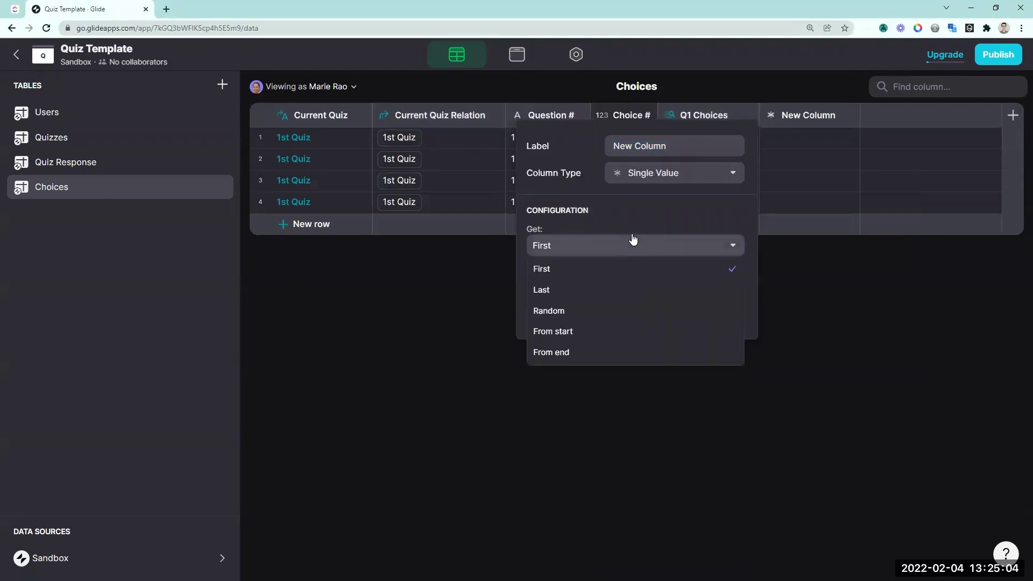
pyautogui.click(594, 332)
pyautogui.click(733, 283)
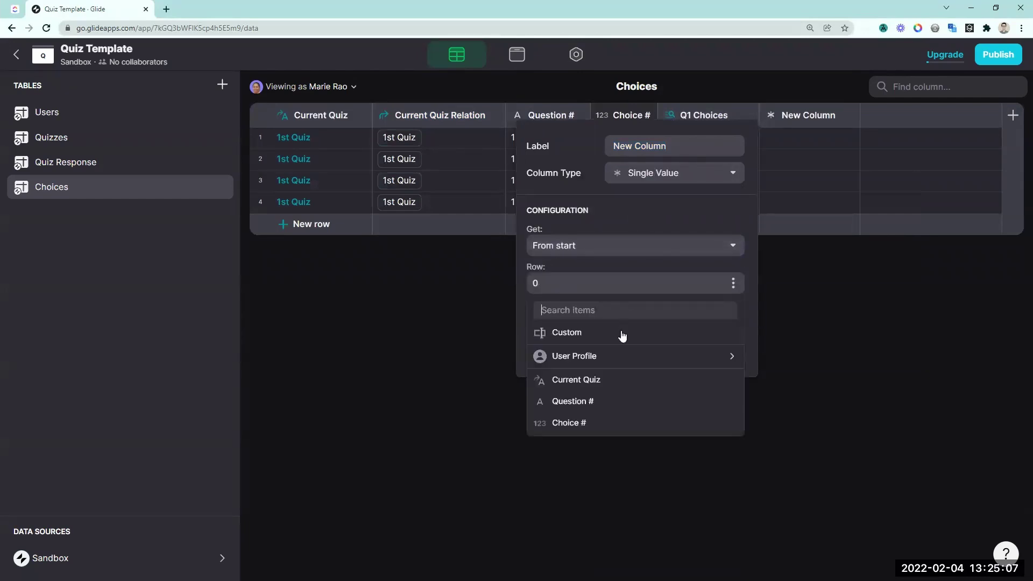
pyautogui.click(581, 423)
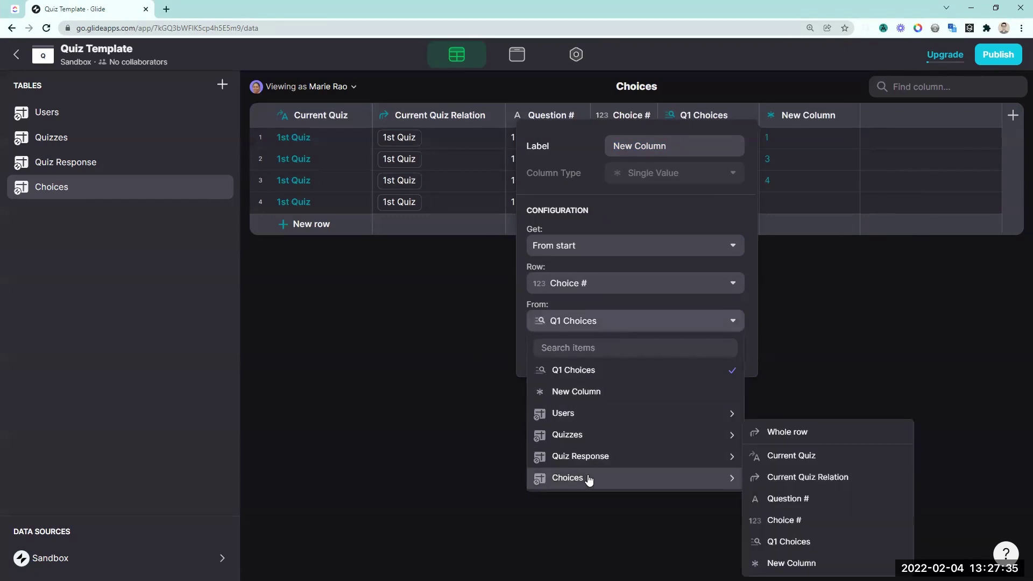
pyautogui.click(606, 374)
pyautogui.click(723, 351)
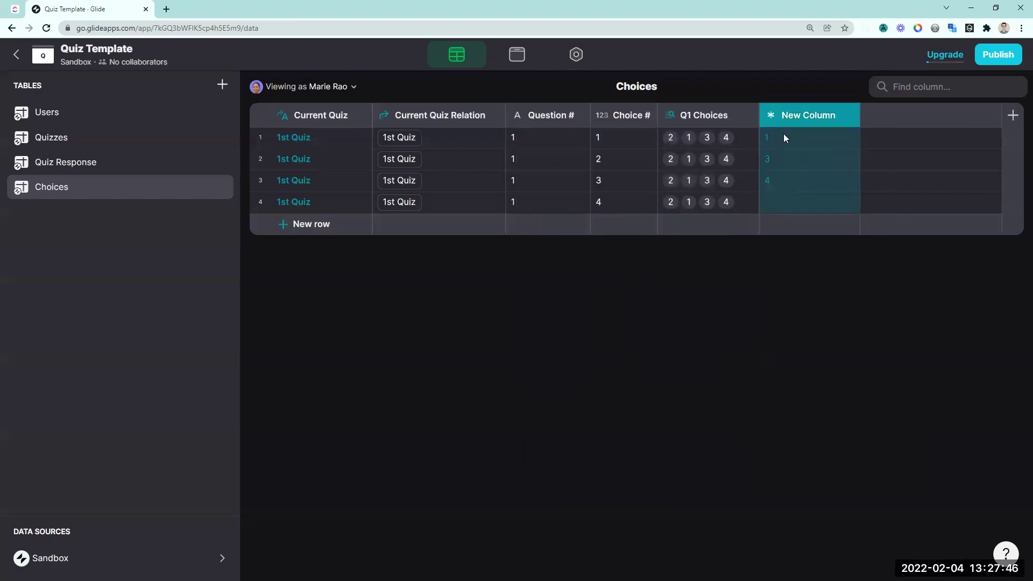
# - Renumber the Choice # values in the four rows of the Choices table as 0, 1, 2 and 3
pyautogui.click(766, 209)
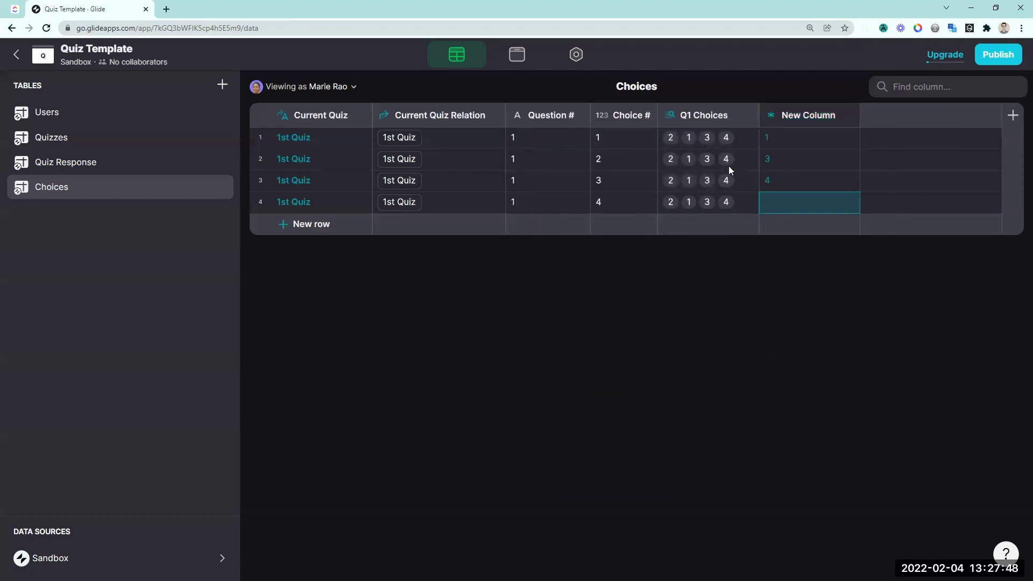
pyautogui.moveTo(600, 134); pyautogui.dragTo(616, 233)
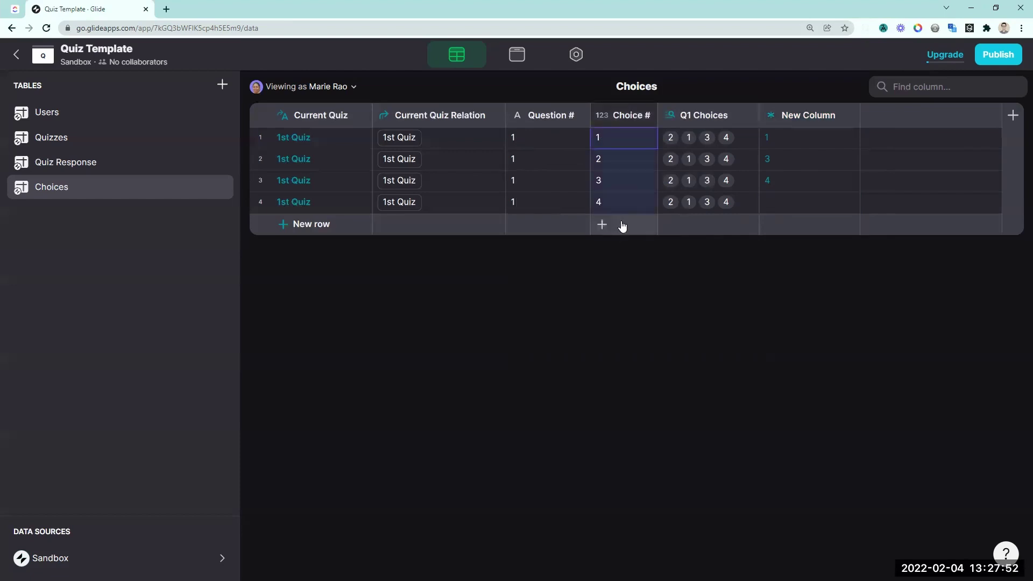
pyautogui.doubleClick(601, 137)
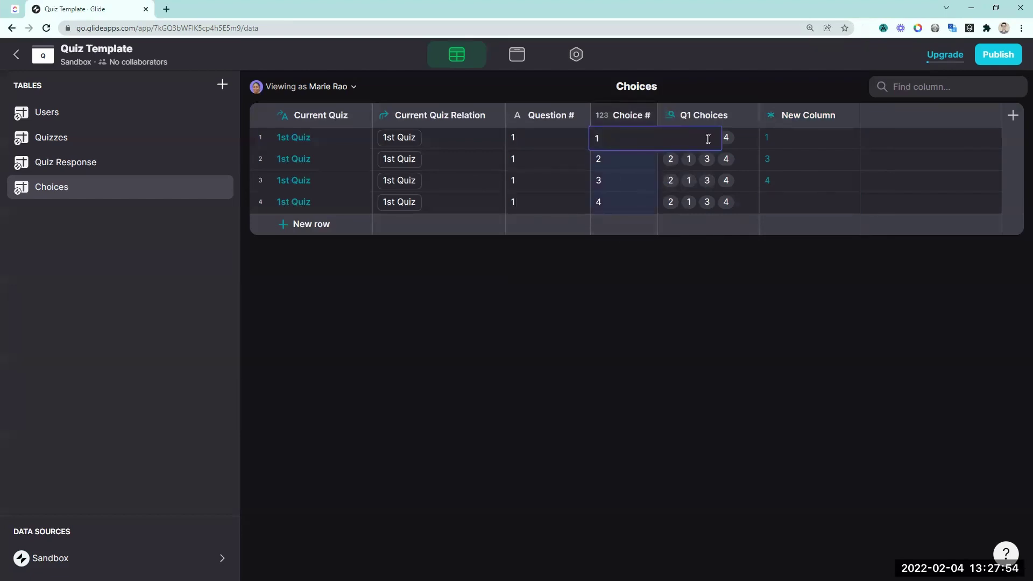
pyautogui.write('0')
pyautogui.press('Return')
pyautogui.write('1')
pyautogui.press('Return')
pyautogui.write('2')
pyautogui.press('Return')
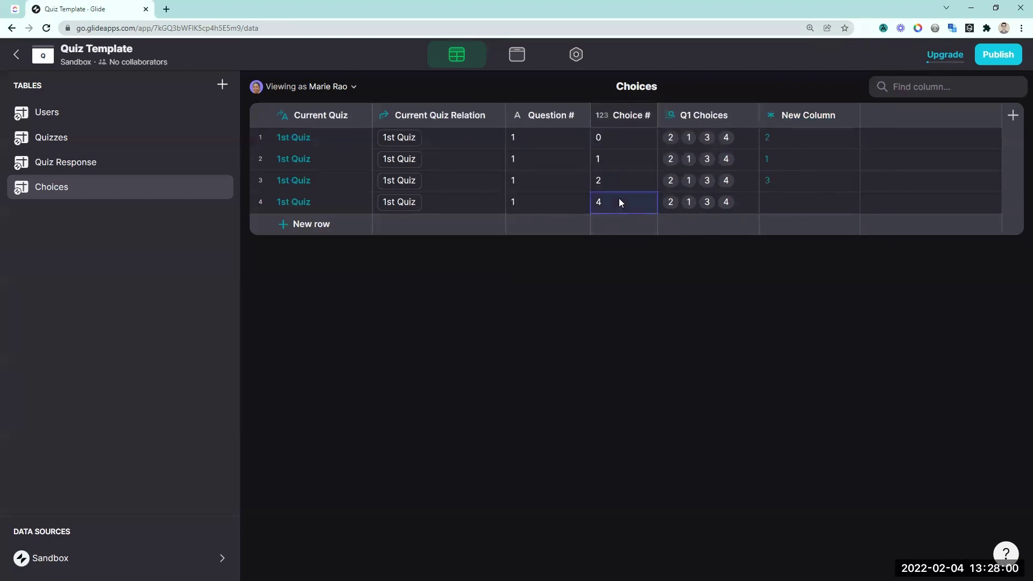
pyautogui.write('3')
pyautogui.press('Return')
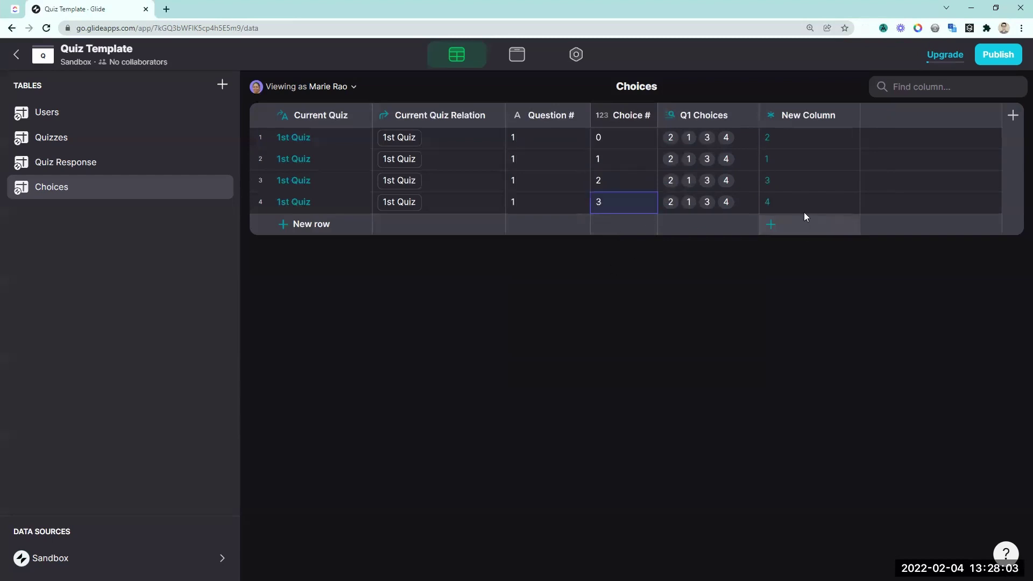
# - Rename the single value column in the Choices table as Q1 Choices
pyautogui.click(846, 115)
pyautogui.click(709, 139)
pyautogui.write('Q1Choices')
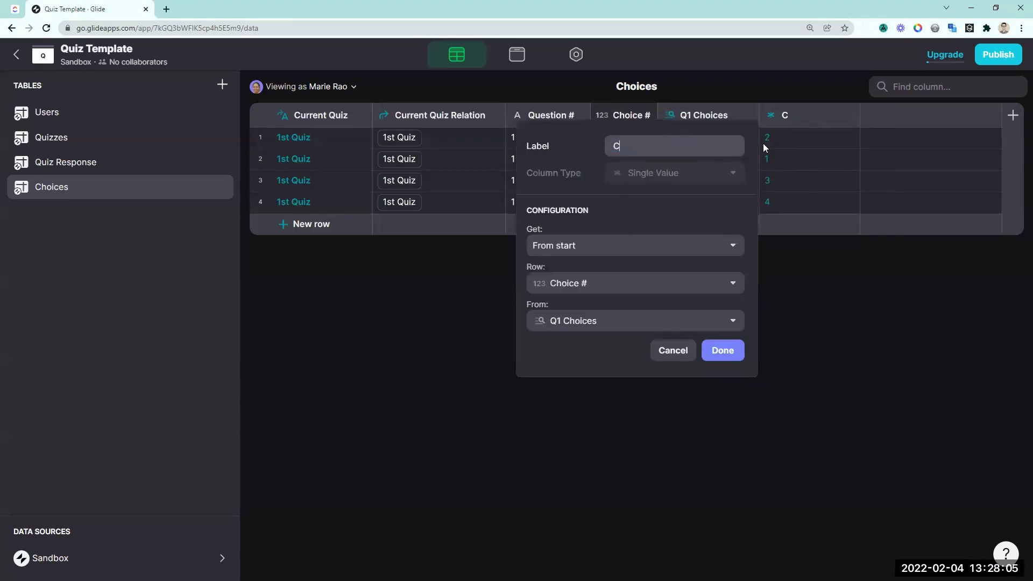
pyautogui.press('Left')
pyautogui.press('Left')
pyautogui.press('Left')
pyautogui.press('Left')
pyautogui.press('Left')
pyautogui.press('Left')
pyautogui.press('Left')
pyautogui.press('Return')
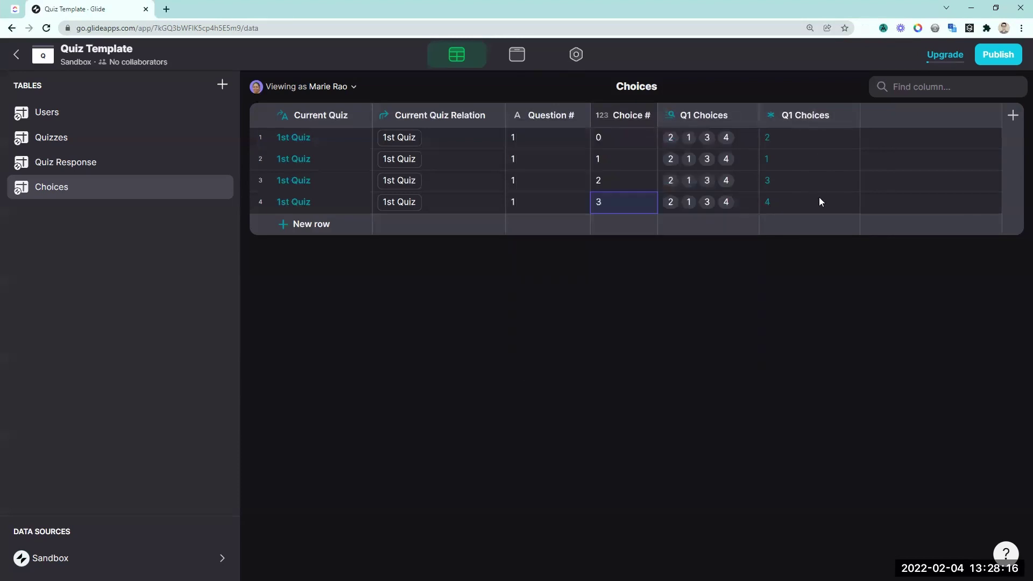
# - Source the 1st Quiz form's Choice component from the Choices sheet with Q1 Choices as values, and style it as chips
pyautogui.click(515, 56)
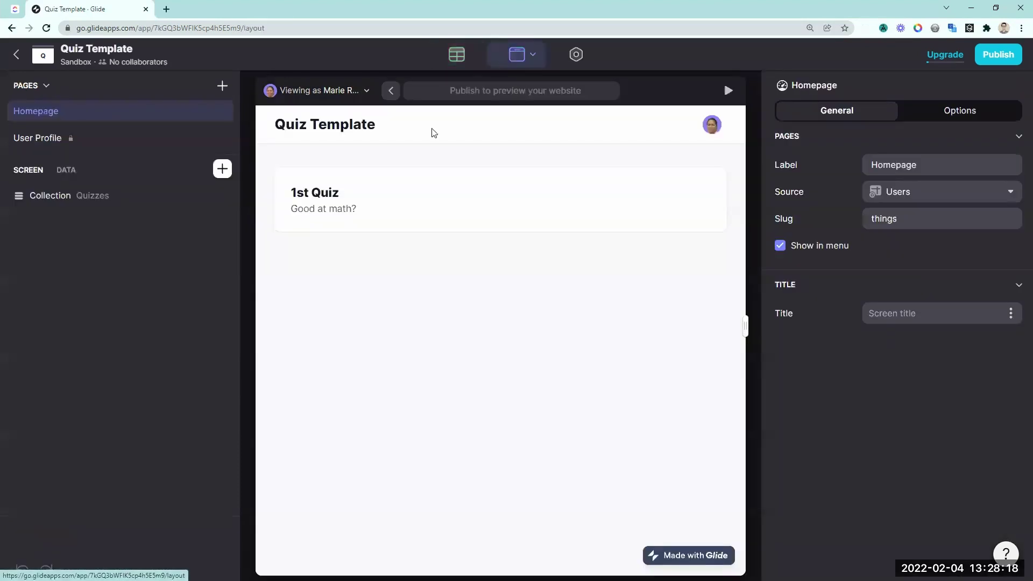
pyautogui.click(396, 200)
pyautogui.click(467, 295)
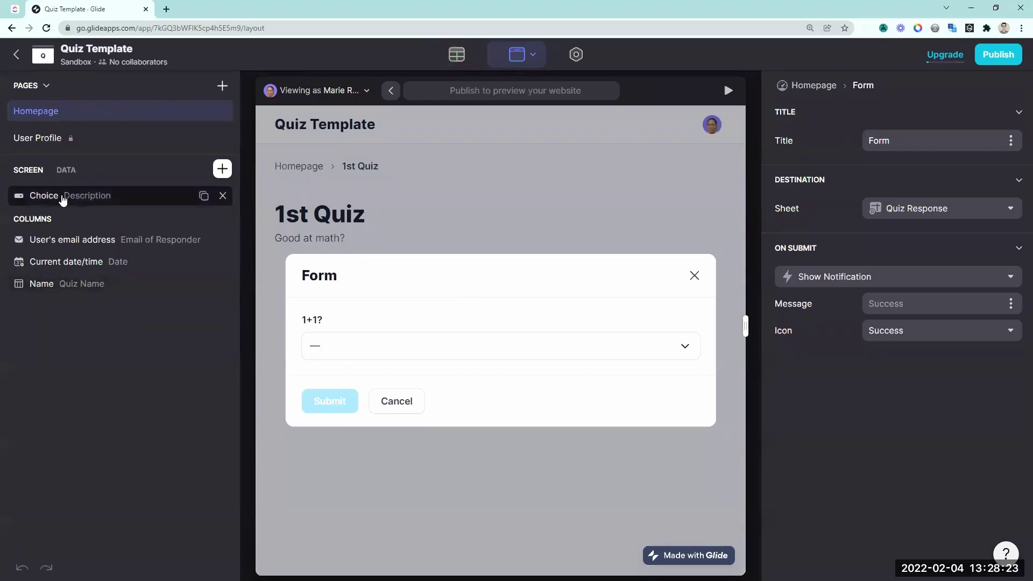
pyautogui.click(59, 200)
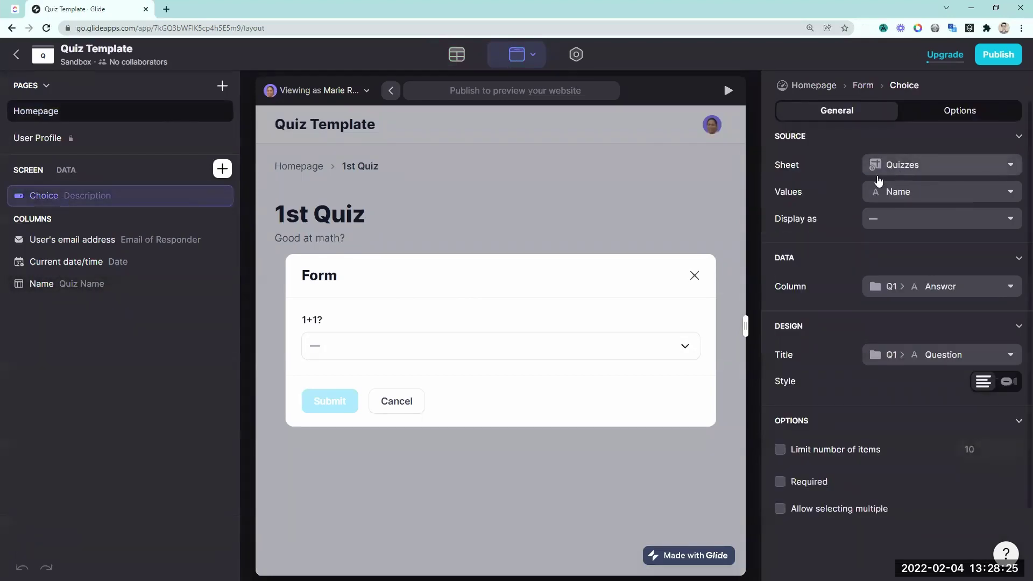
pyautogui.click(883, 165)
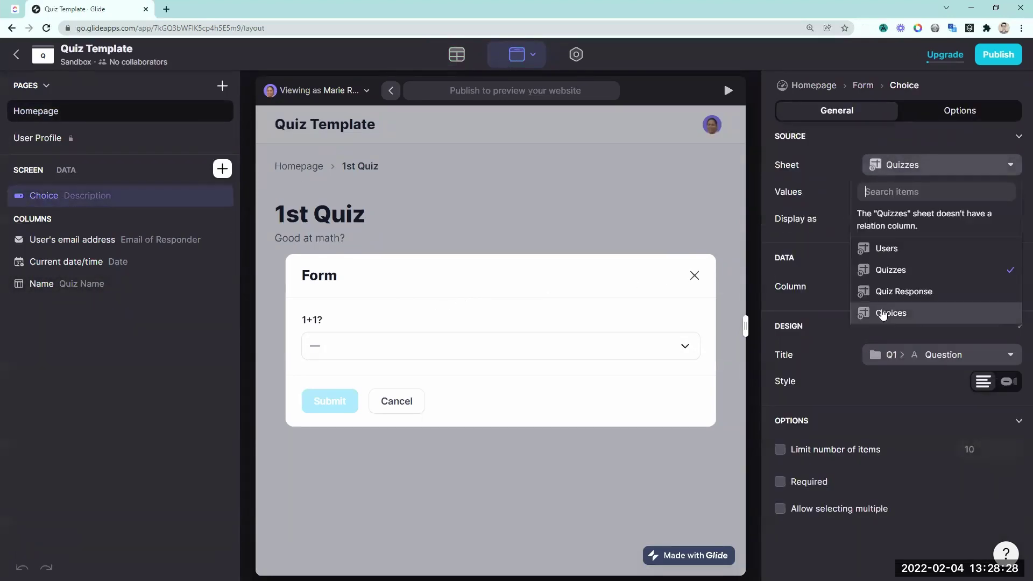
pyautogui.click(885, 313)
pyautogui.click(918, 199)
pyautogui.click(898, 305)
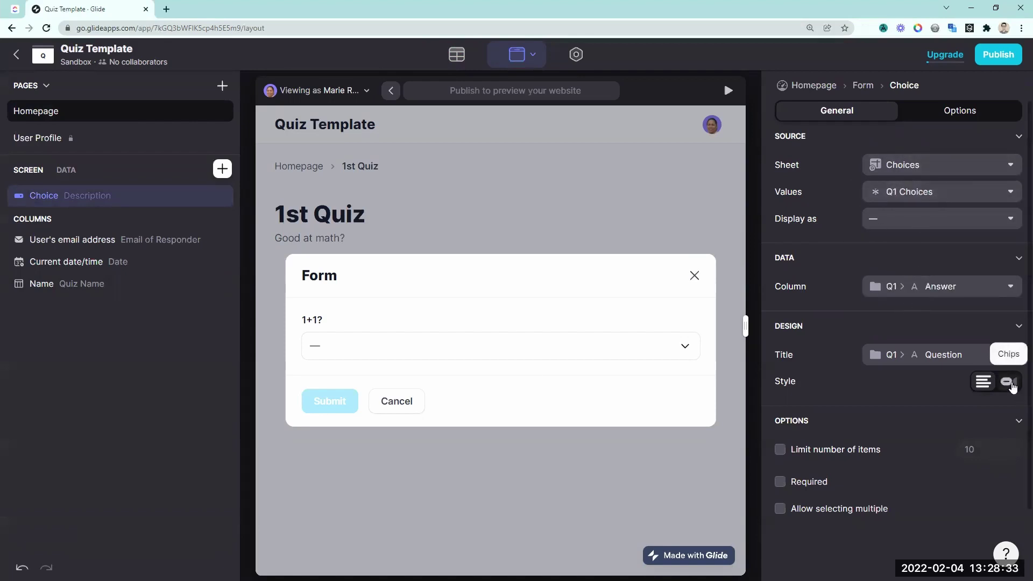
pyautogui.click(1009, 382)
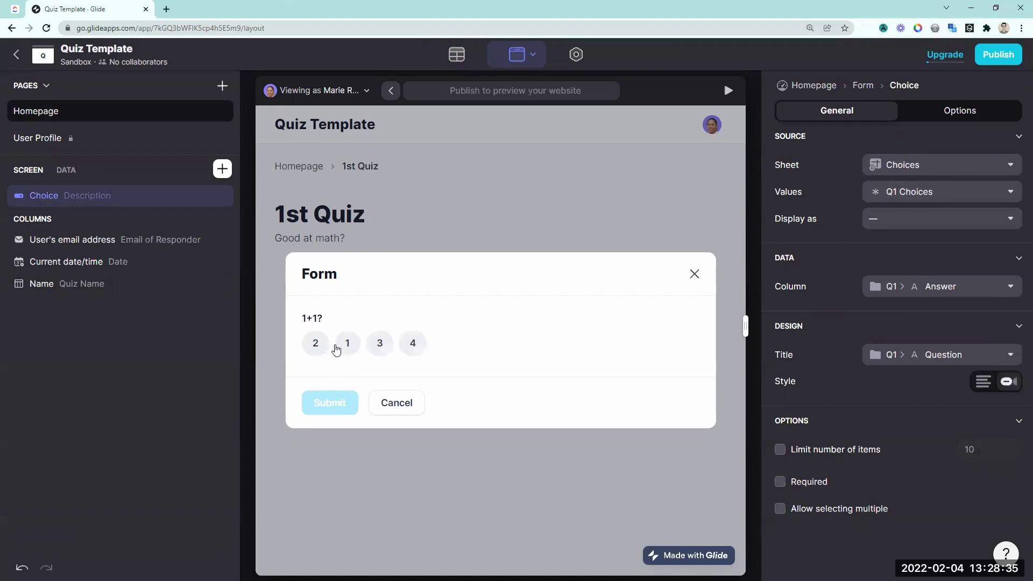
# - Try the answer chips for the 1+1? question in the form preview, finishing on 2
pyautogui.click(311, 348)
pyautogui.click(377, 352)
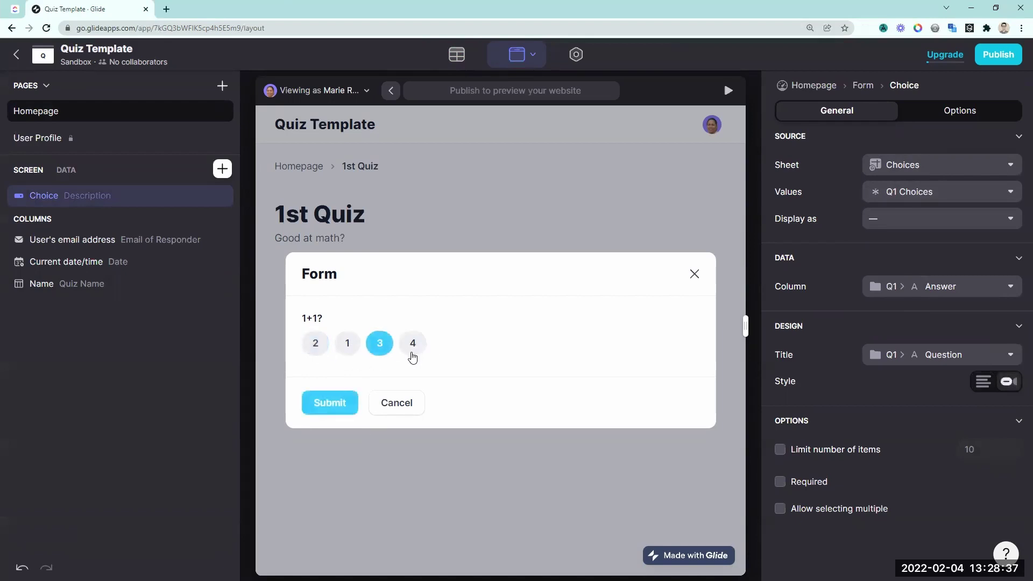
pyautogui.click(410, 352)
pyautogui.click(348, 347)
pyautogui.click(315, 343)
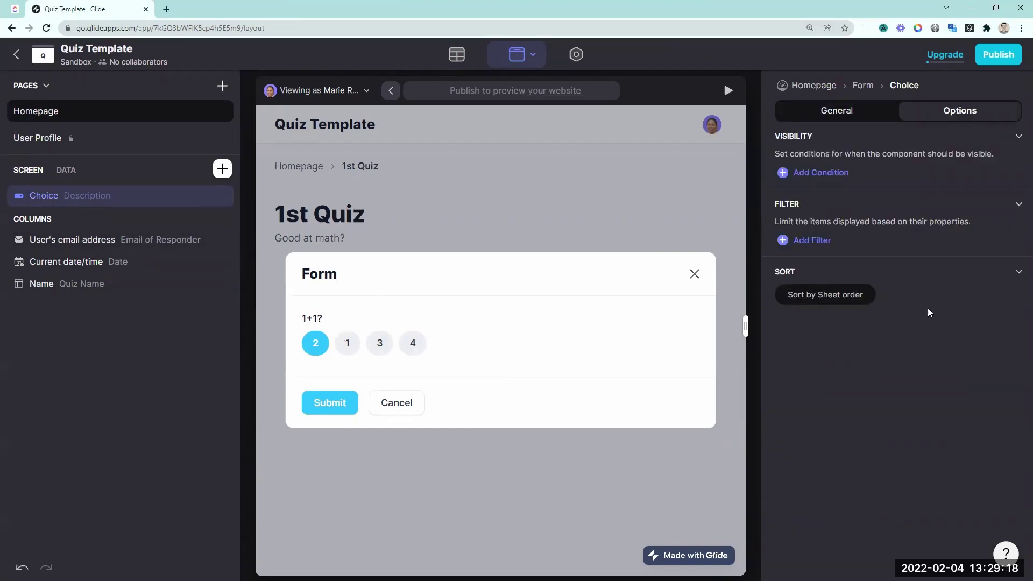
# - Sort the Choice component's items randomly
pyautogui.click(838, 296)
pyautogui.click(872, 312)
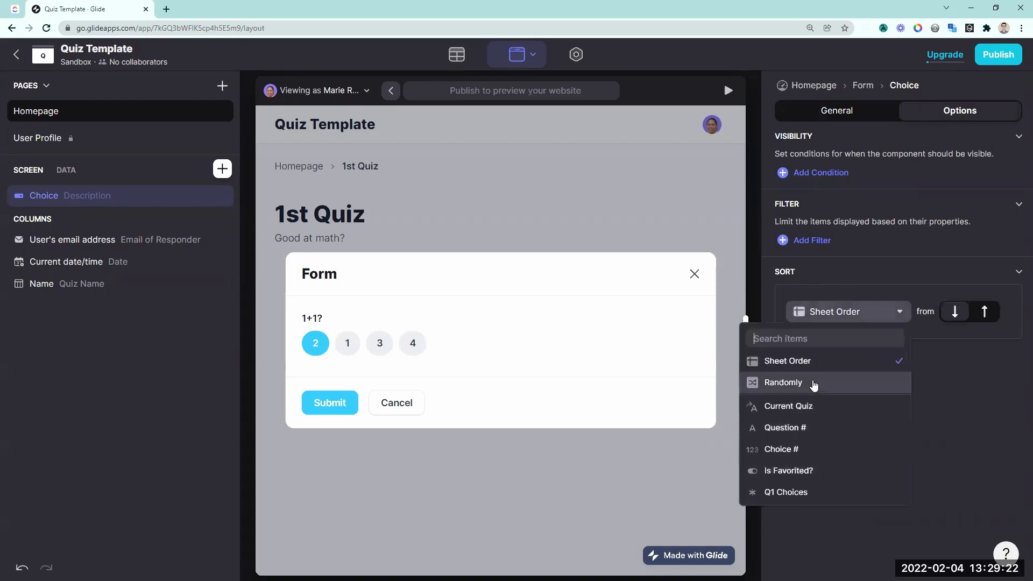
pyautogui.click(812, 384)
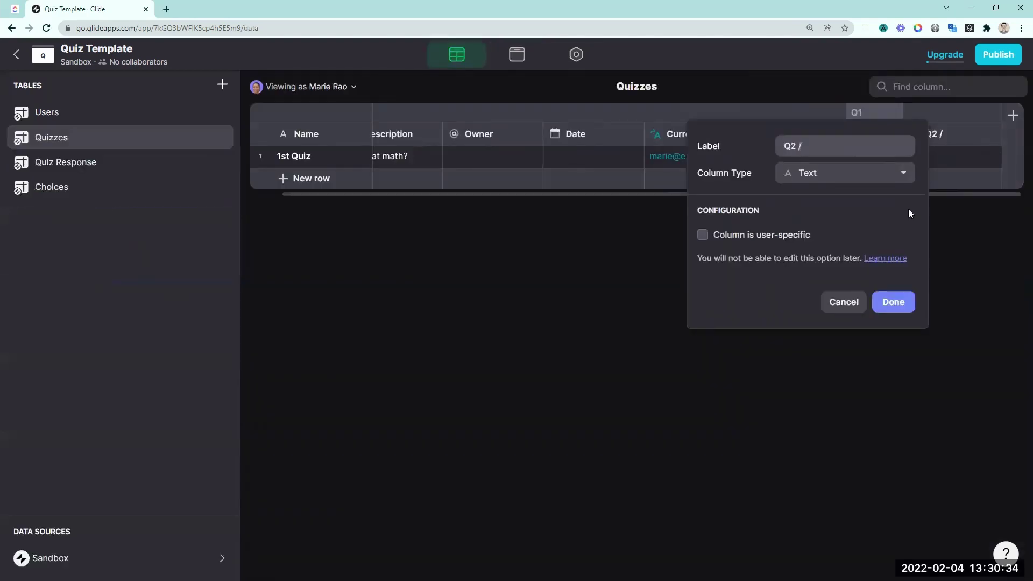
# - Add text columns Q2 / Question, Q2 / Choice 1 (Correct) and Q2 / Choice 2 to the Quizzes table
pyautogui.write('Question')
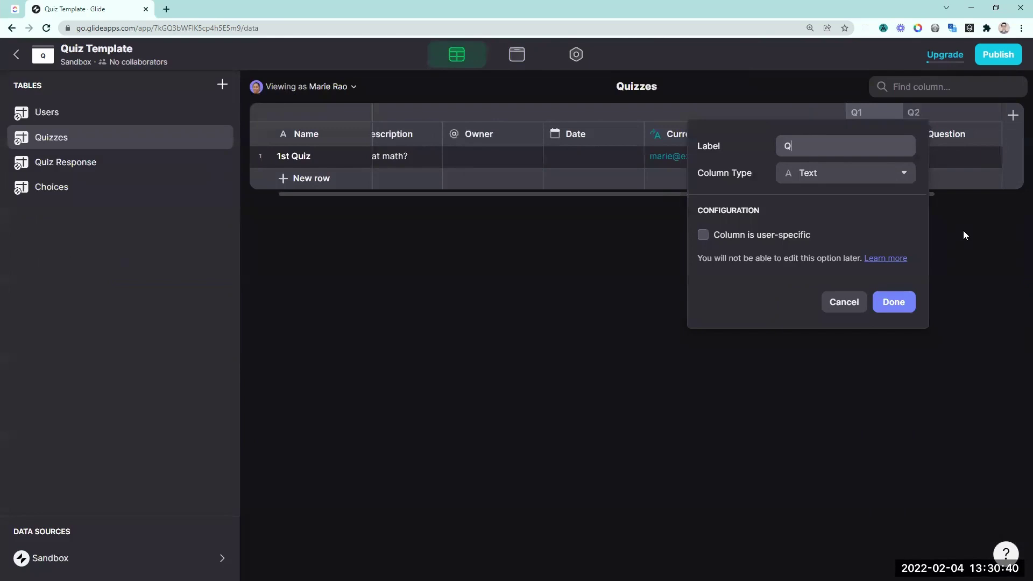
pyautogui.write('2')
pyautogui.write(' / Choice 1 (Corr')
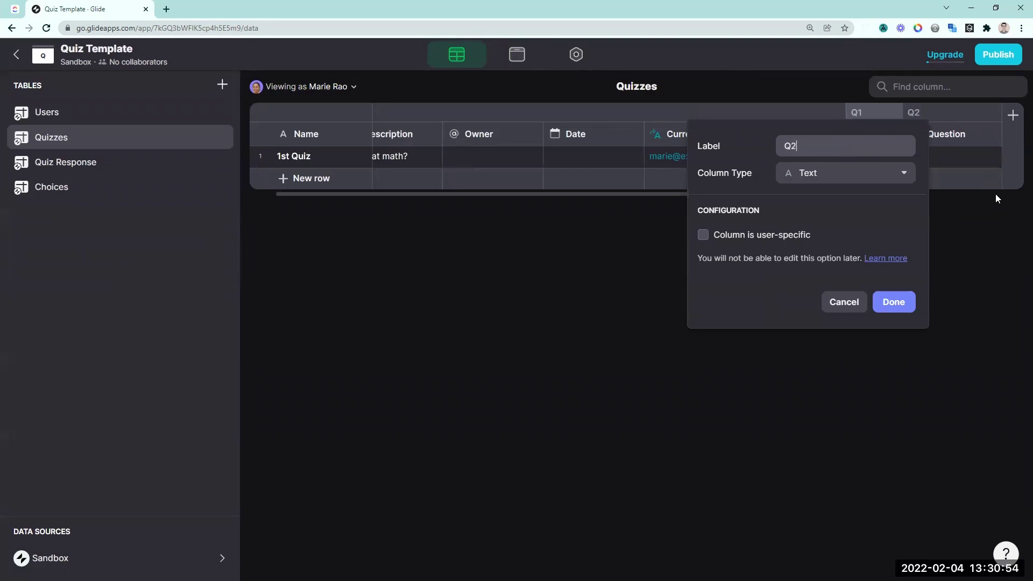
pyautogui.write('/ Choice 2')
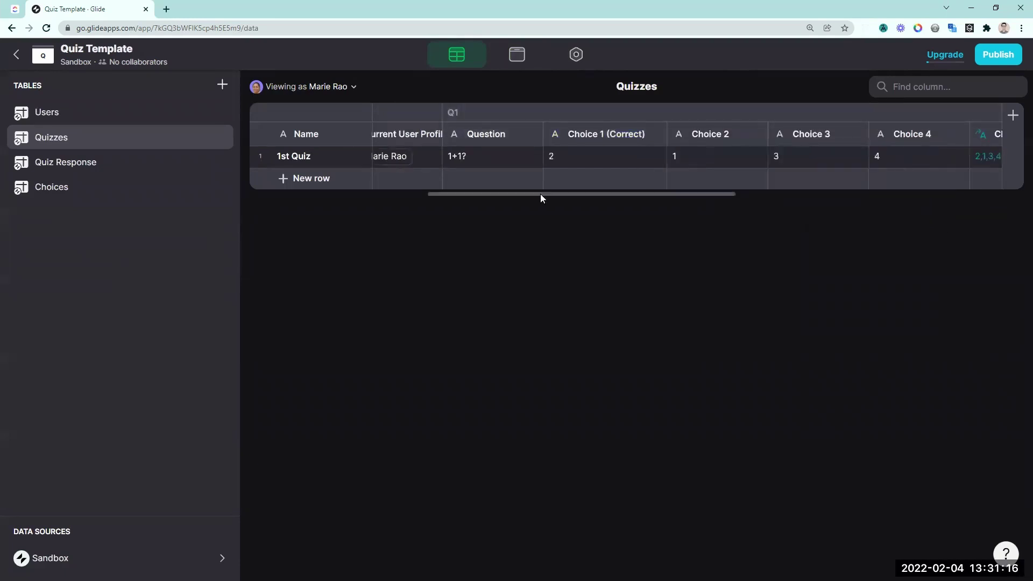
# - Duplicate Q1's Choice List template column and label the copy Q2 / Choice List
pyautogui.moveTo(543, 194); pyautogui.dragTo(734, 196)
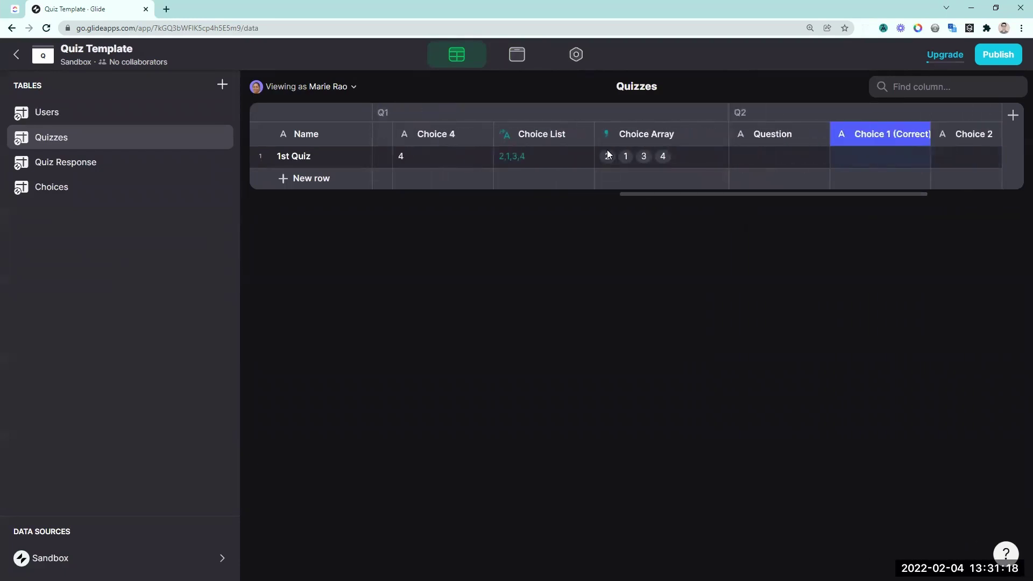
pyautogui.click(585, 134)
pyautogui.click(548, 186)
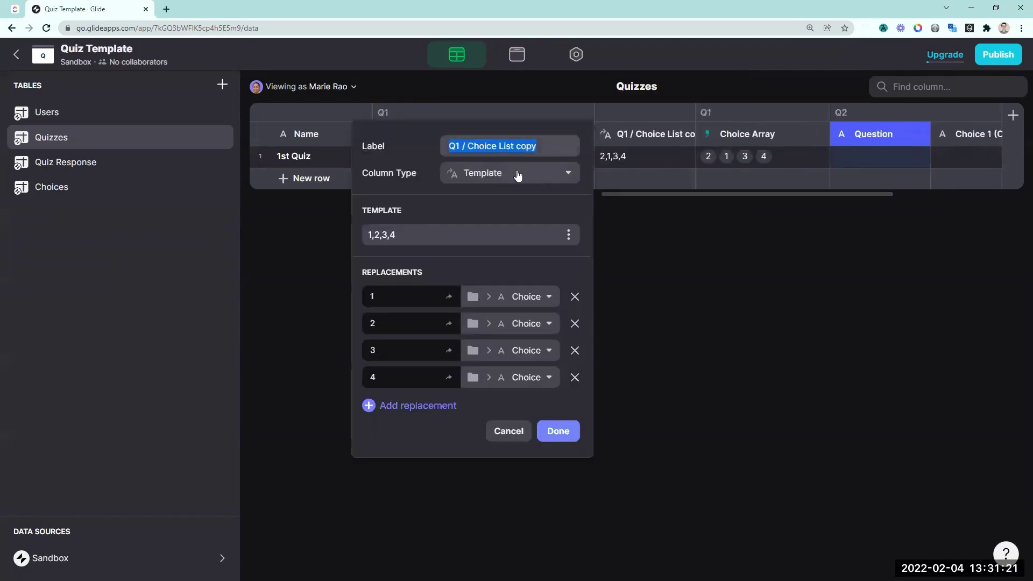
pyautogui.press('Home')
pyautogui.press('Right')
pyautogui.press('Right')
pyautogui.press('BackSpace')
pyautogui.write('2')
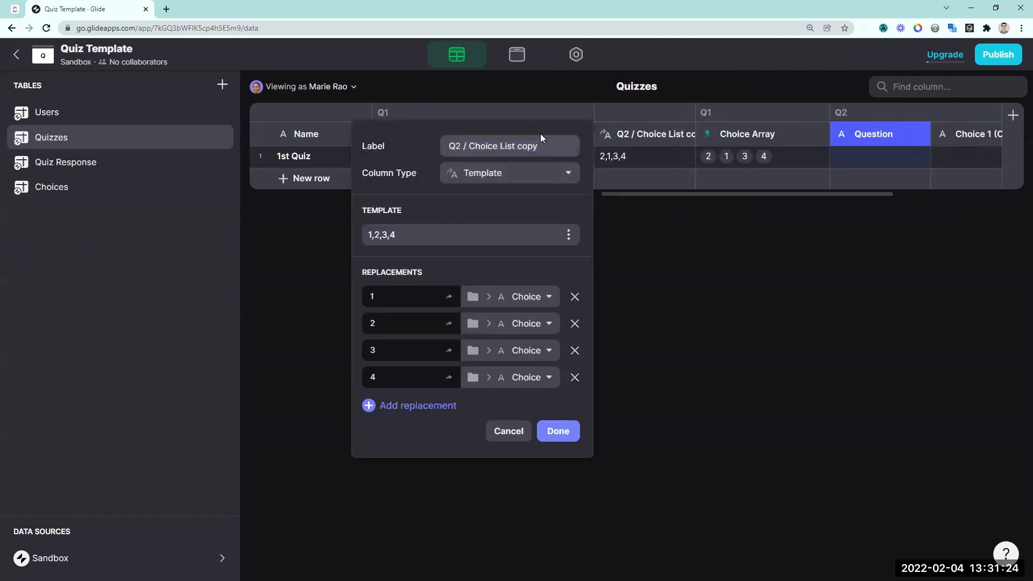
# - Point the Q2 / Choice List replacements 1 to 4 at Q2's Choice 1 (Correct), Choice 2, Choice 3 and Choice 4
pyautogui.click(526, 297)
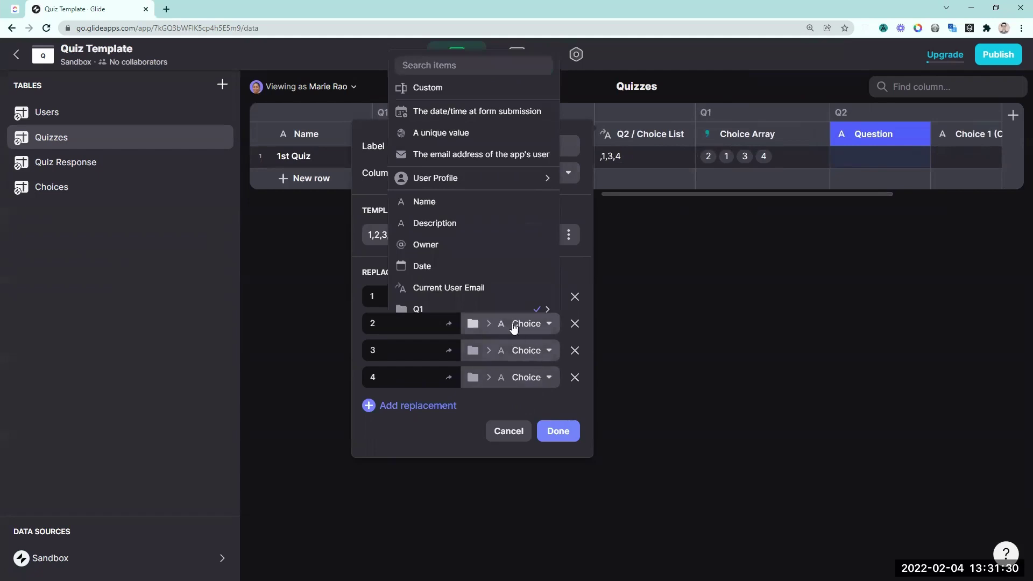
pyautogui.scroll(-2, 472, 294)
pyautogui.moveTo(466, 299)
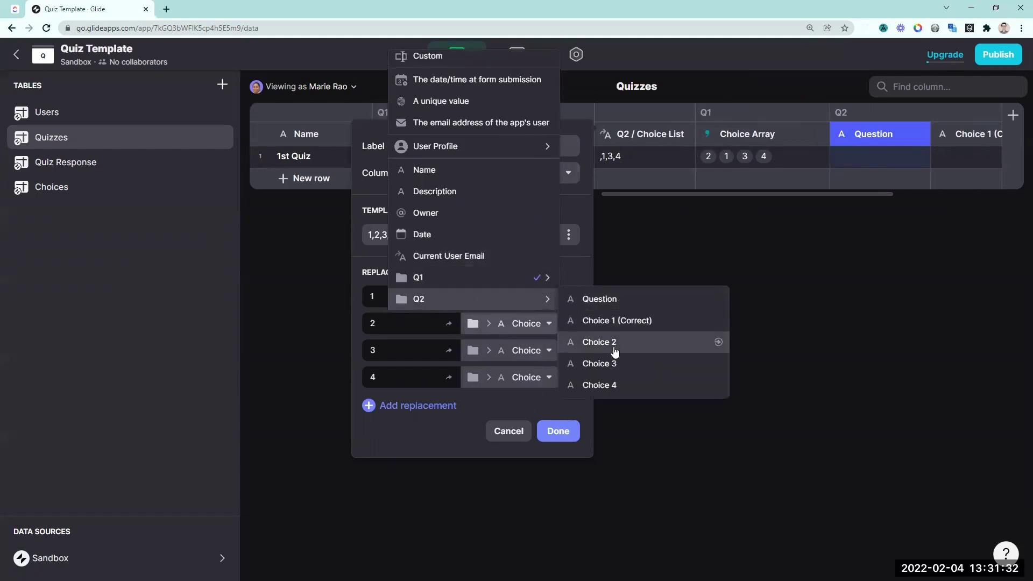
pyautogui.click(596, 386)
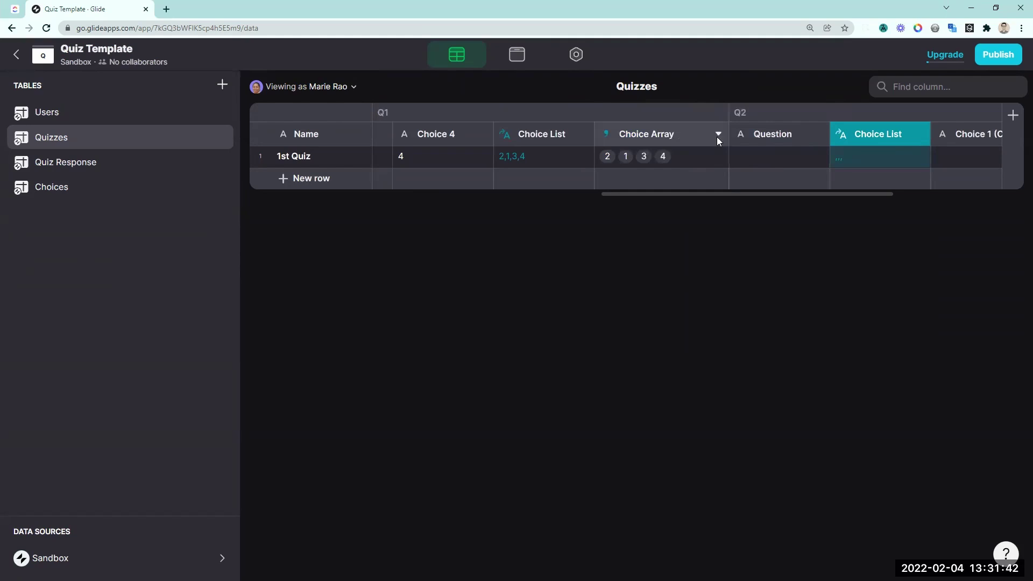
# - Duplicate Q1's Choice Array as Q2 / Choice Array splitting Q2's Choice List, and move Q2's Choice List after Choice 1 (Correct)
pyautogui.click(717, 138)
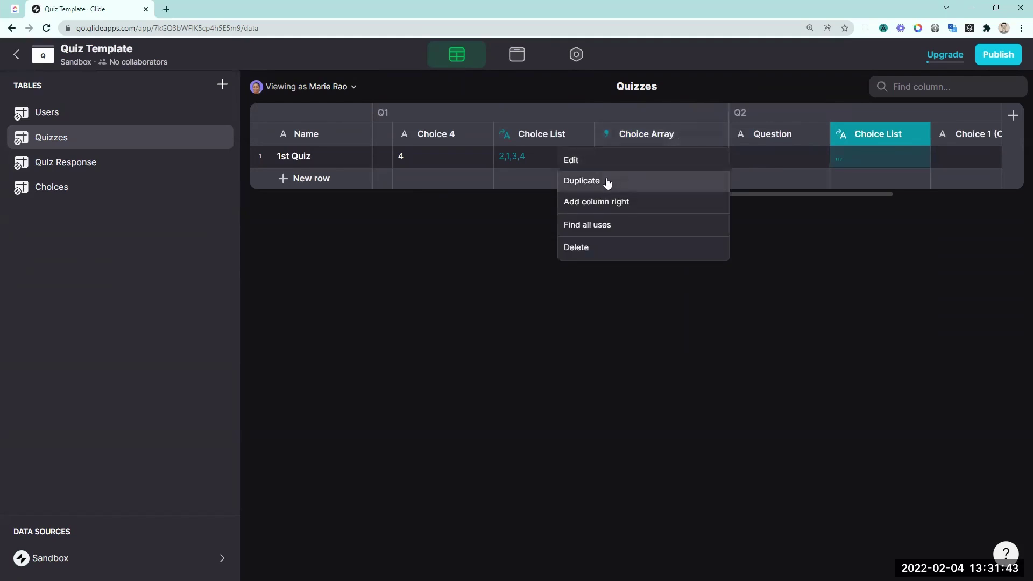
pyautogui.click(606, 182)
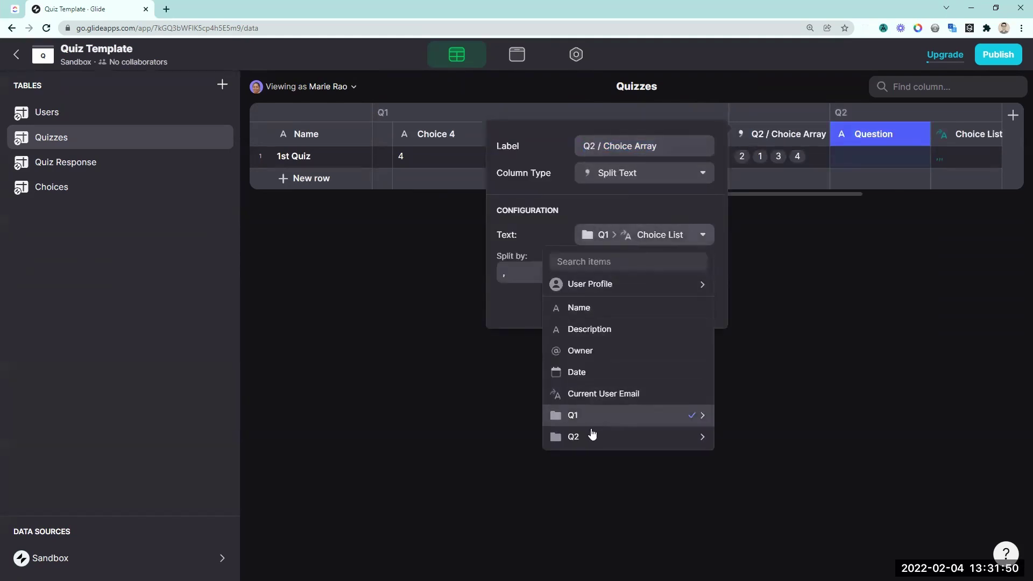
pyautogui.moveTo(591, 434)
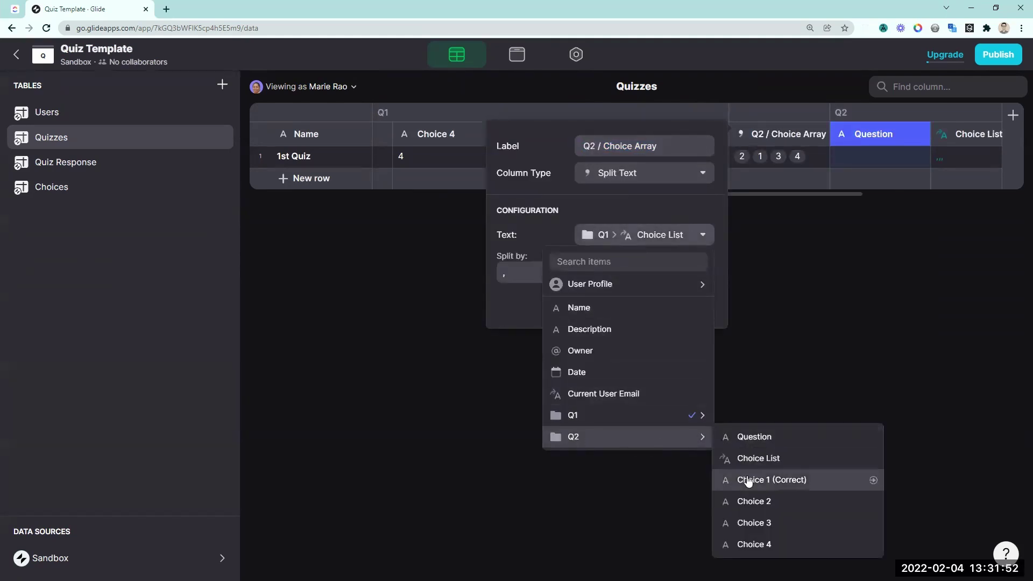
pyautogui.click(752, 459)
pyautogui.click(693, 303)
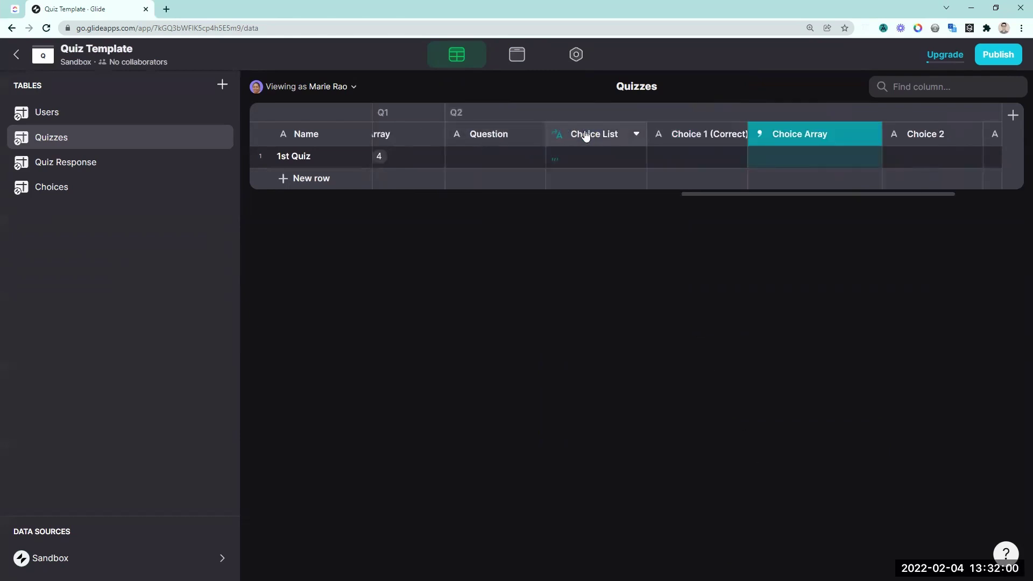
pyautogui.moveTo(619, 135); pyautogui.dragTo(722, 136)
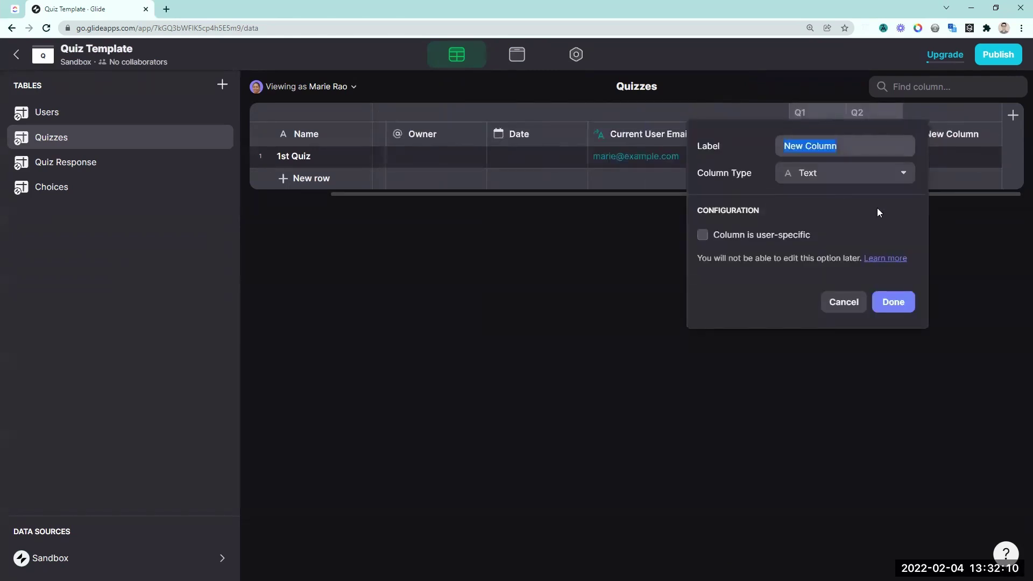
# - Label a new text column in the Quizzes table Q3 / Question
pyautogui.write('Q3 /')
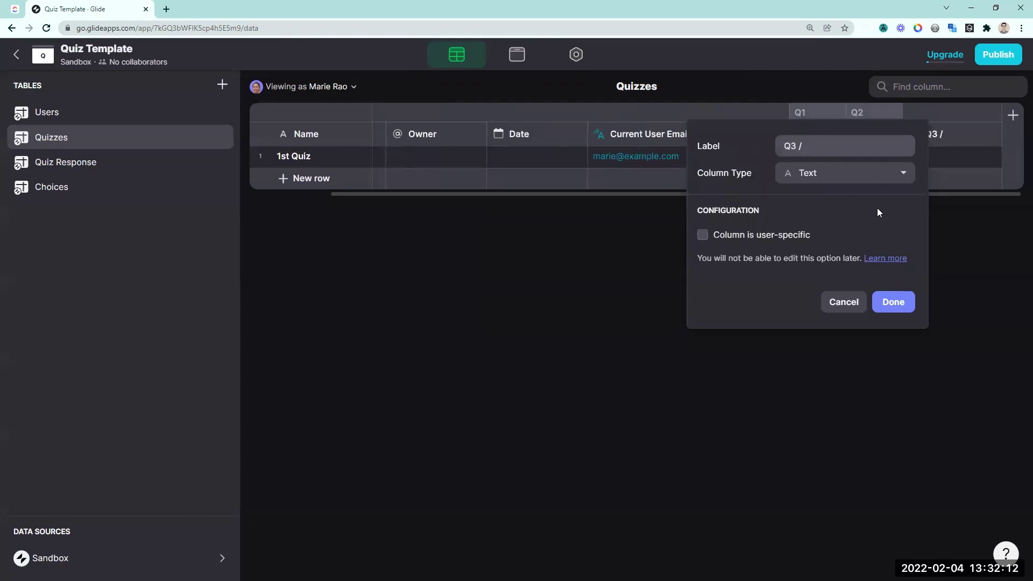
pyautogui.write(' Question')
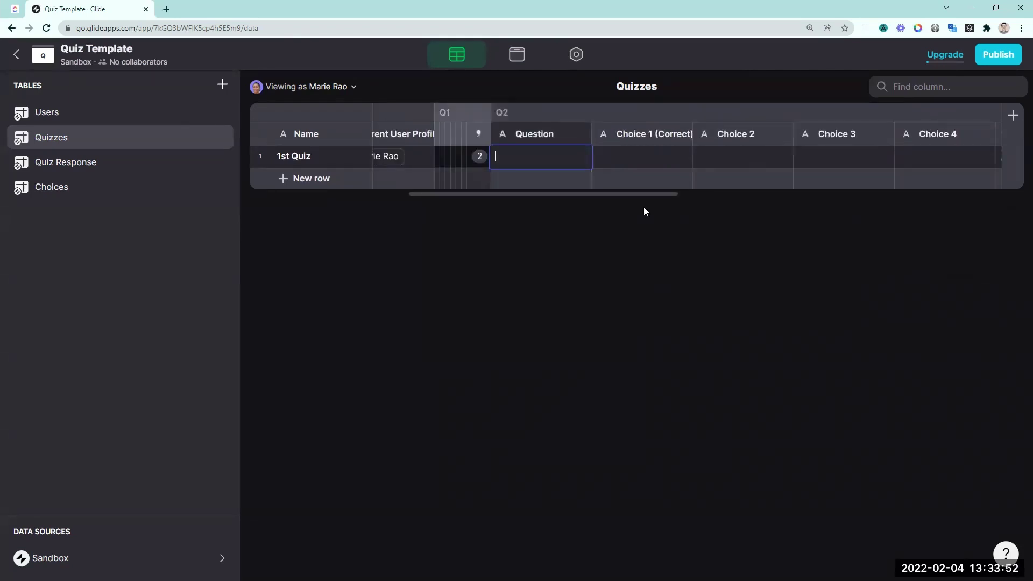
# - Fill in Q2 for 1st Quiz with the question 2*2, correct choice 4, and choices 3, 2 and 1
pyautogui.write('2*2')
pyautogui.click(665, 157)
pyautogui.write('4')
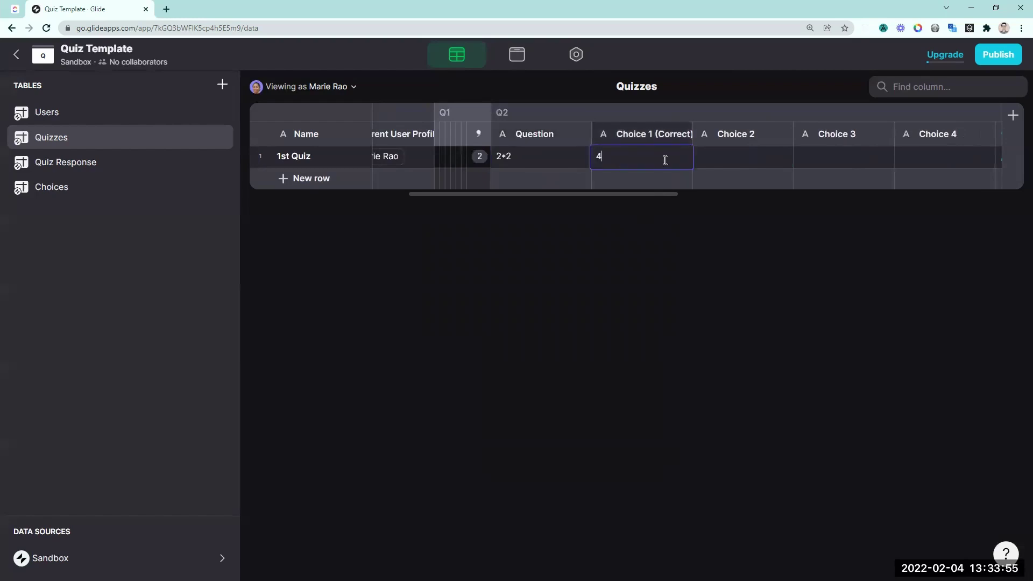
pyautogui.click(721, 160)
pyautogui.write('3')
pyautogui.click(863, 161)
pyautogui.write('2')
pyautogui.click(936, 156)
pyautogui.write('1')
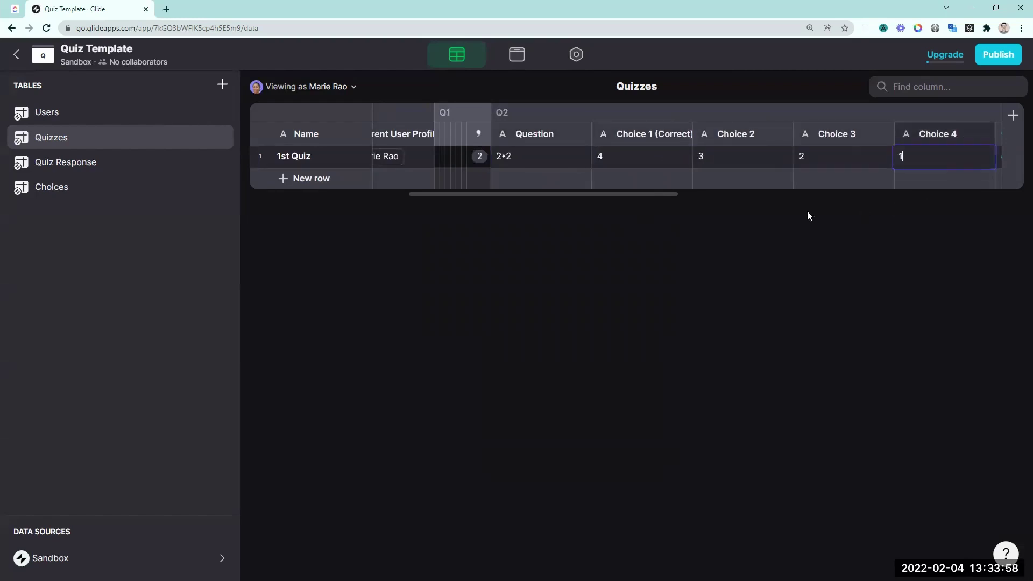
# - Fill in Q3 for 1st Quiz with the question 1-0?, correct choice 1, and choices 7, 4 and 8
pyautogui.moveTo(670, 195); pyautogui.dragTo(880, 210)
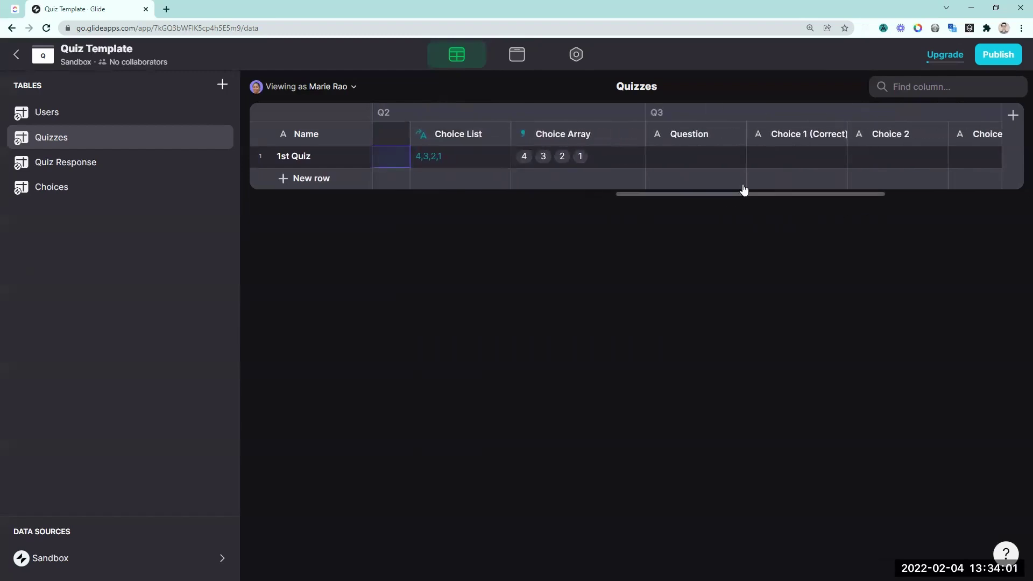
pyautogui.doubleClick(726, 157)
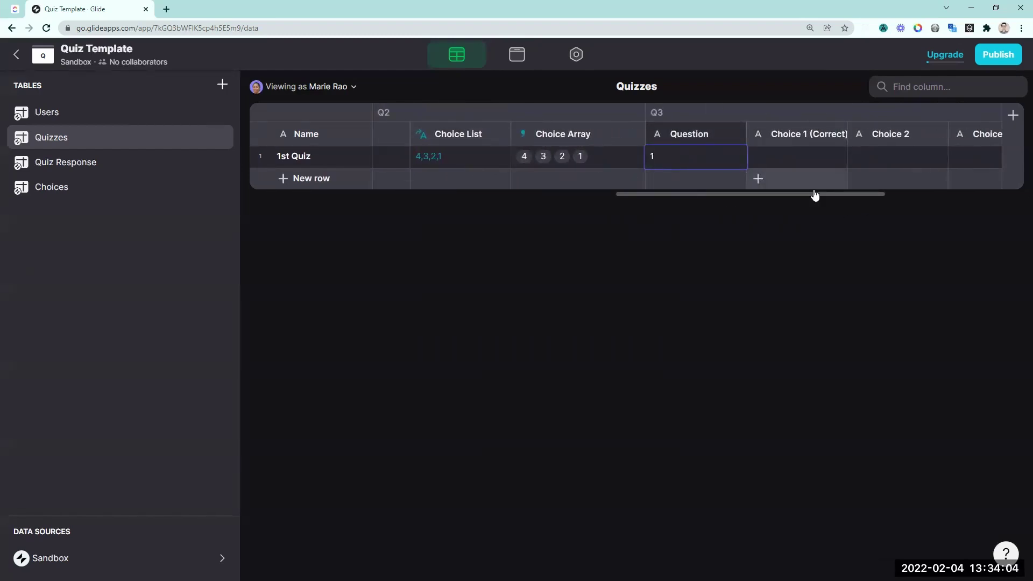
pyautogui.write('1-0?')
pyautogui.press('Tab')
pyautogui.write('1')
pyautogui.press('Tab')
pyautogui.write('7')
pyautogui.press('Tab')
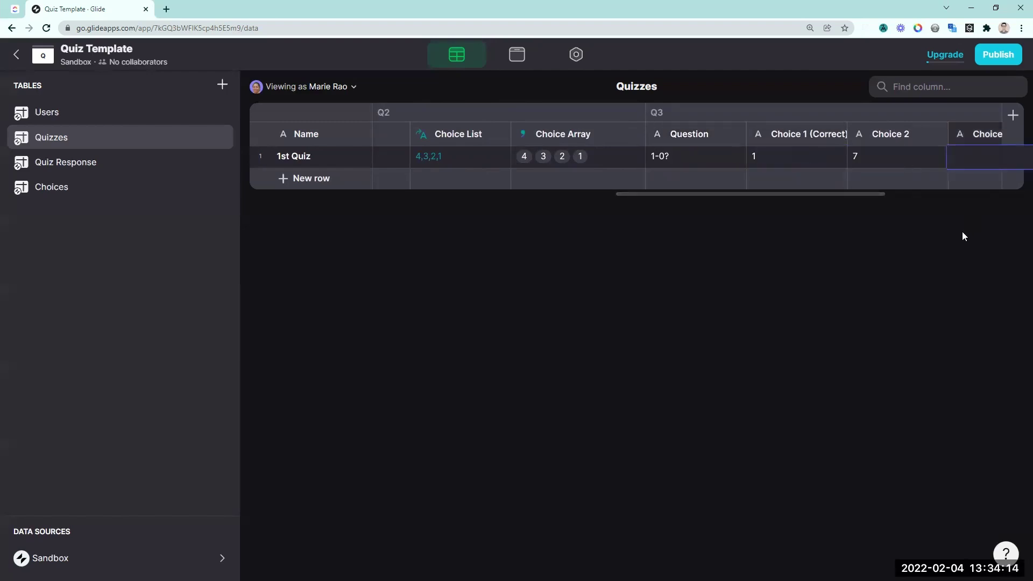
pyautogui.write('4')
pyautogui.press('Tab')
pyautogui.write('8')
pyautogui.hscroll(3, 823, 185)
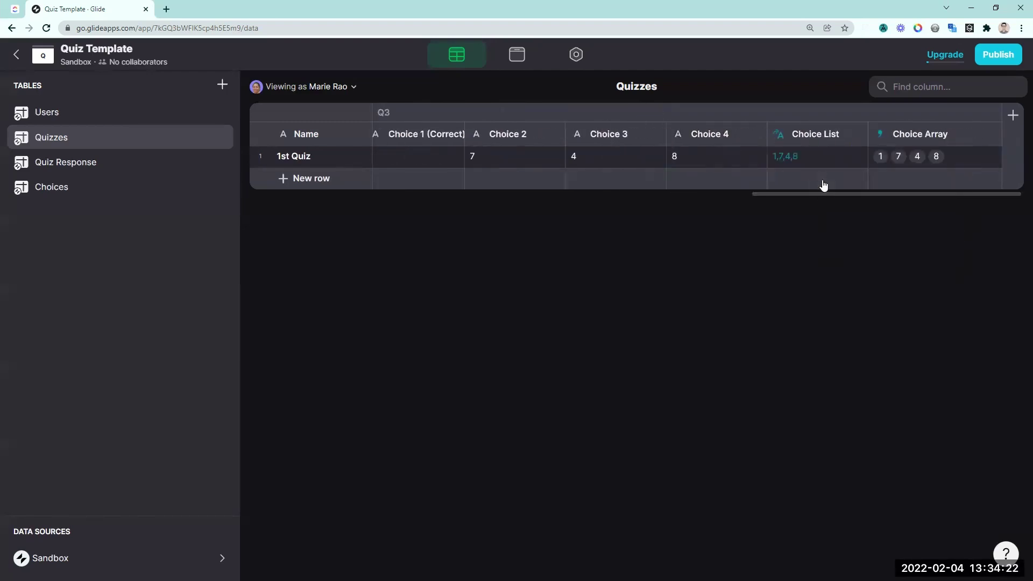
# - In the Choices table, add a lookup column labelled Q2 Choices that gets Q2 / Choice Array through Current Quiz Relation
pyautogui.click(77, 198)
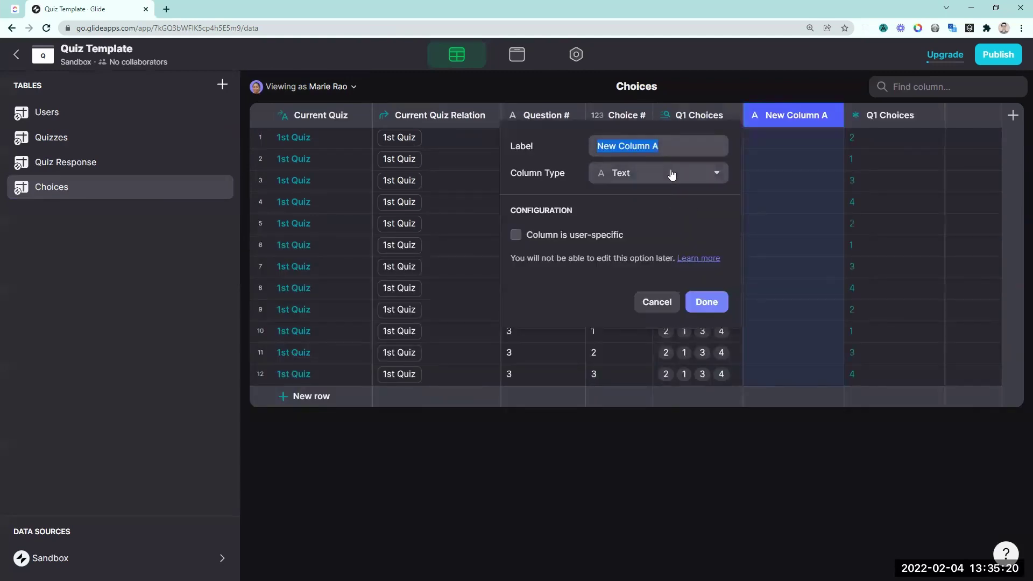
pyautogui.write('Q')
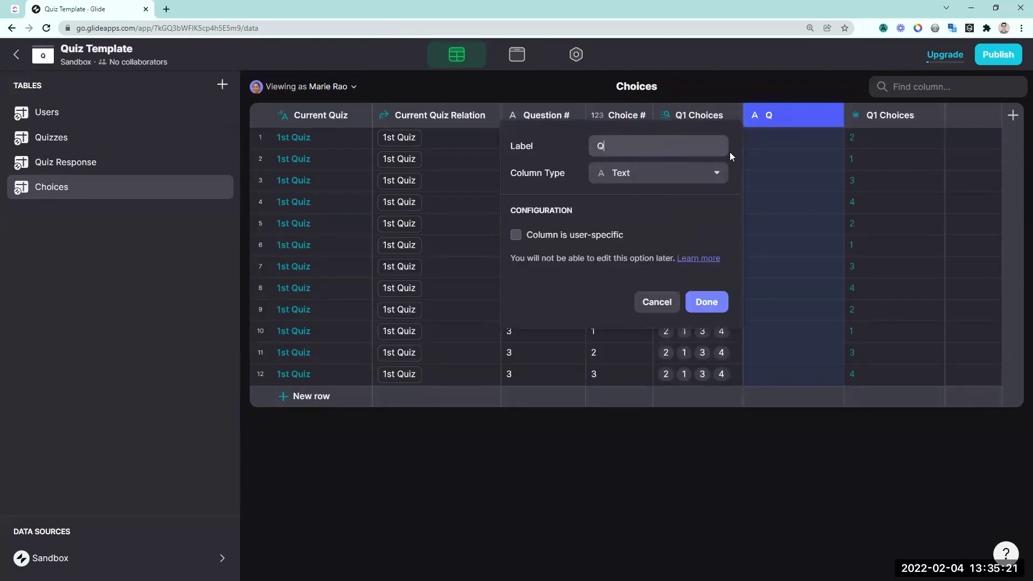
pyautogui.write('2 Choices')
pyautogui.click(705, 179)
pyautogui.click(633, 282)
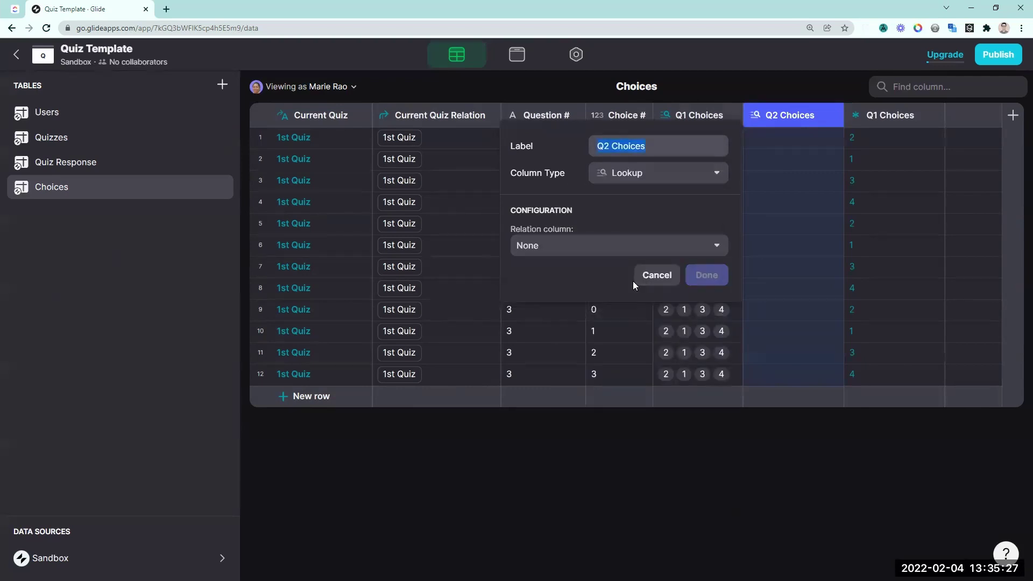
pyautogui.click(622, 253)
pyautogui.moveTo(601, 296)
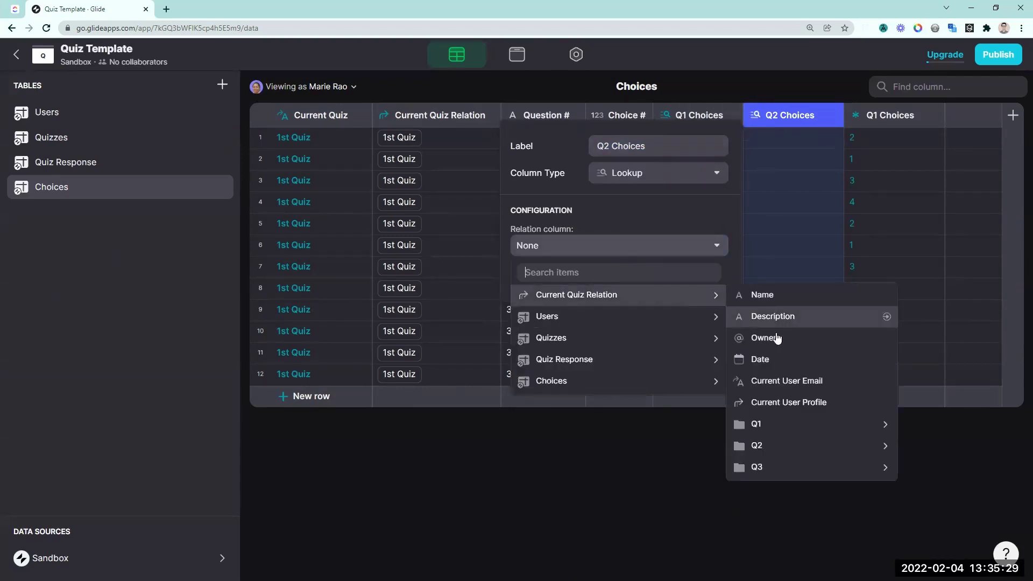
pyautogui.moveTo(768, 446)
pyautogui.click(639, 559)
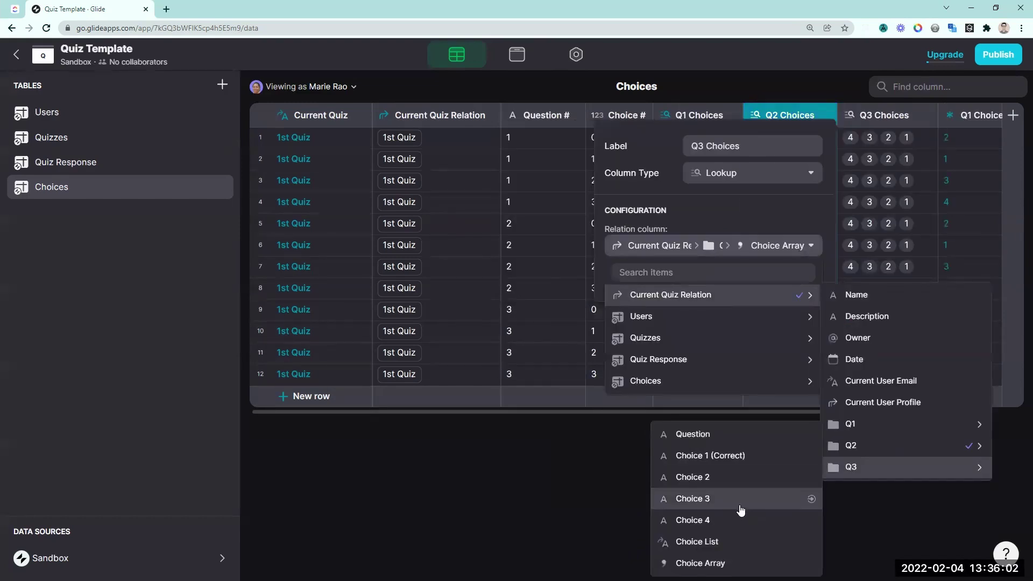
# - Point the Q3 Choices lookup at Q3 / Choice Array through Current Quiz Relation
pyautogui.click(738, 563)
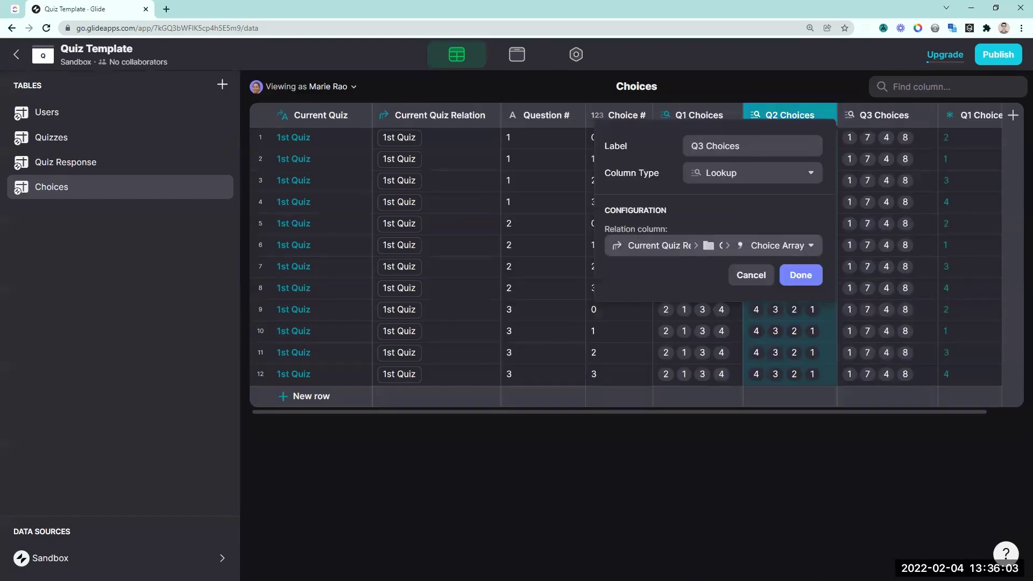
pyautogui.click(803, 277)
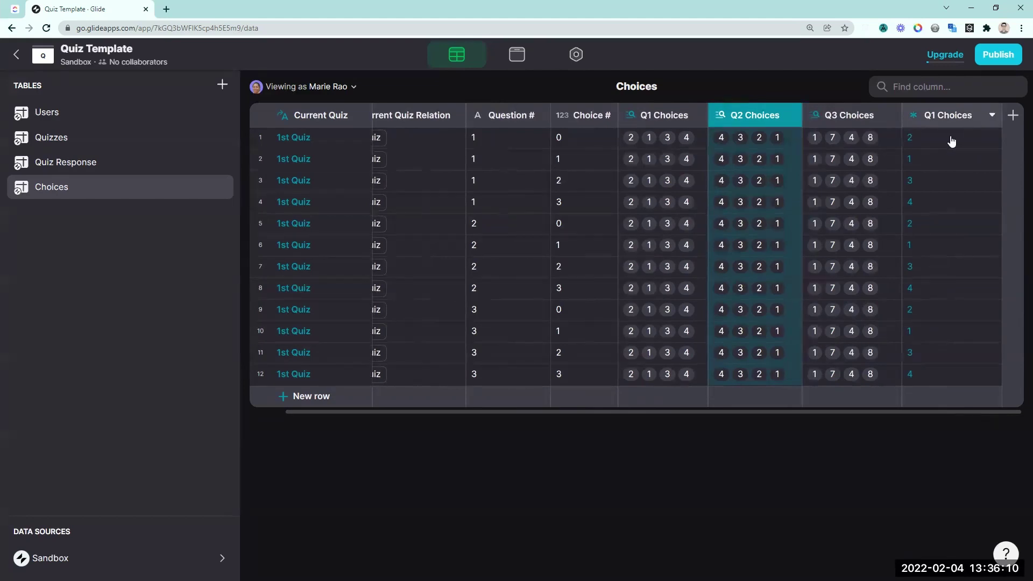
# - Duplicate the single-value Q1 Choices column as Q2 Choices, taking its value from the Q2 Choices lookup
pyautogui.click(993, 115)
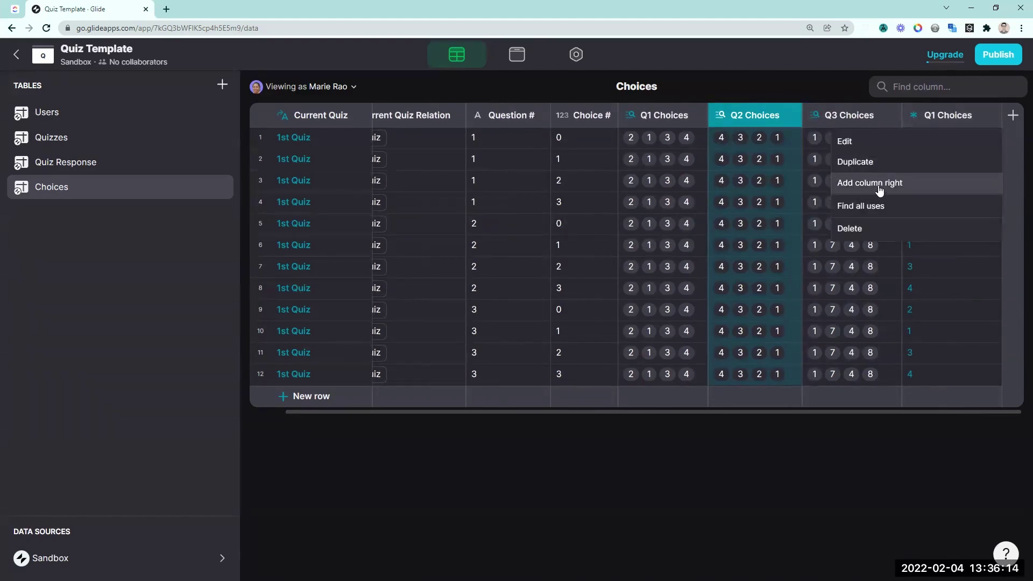
pyautogui.click(855, 162)
pyautogui.click(871, 145)
pyautogui.press('BackSpace')
pyautogui.write('2 Choices copy')
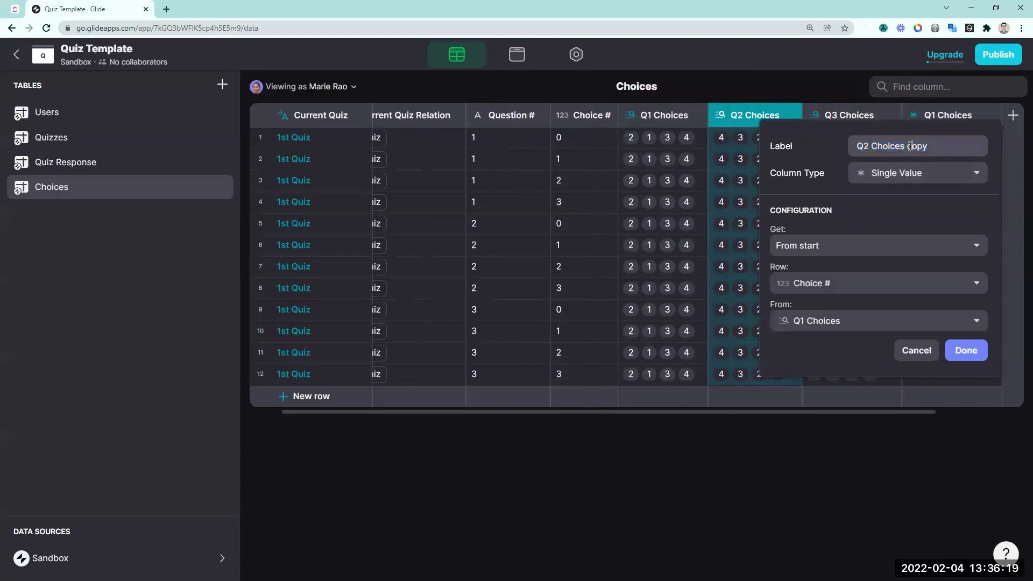
pyautogui.doubleClick(917, 146)
pyautogui.press('BackSpace')
pyautogui.press('BackSpace')
pyautogui.click(877, 321)
pyautogui.click(901, 374)
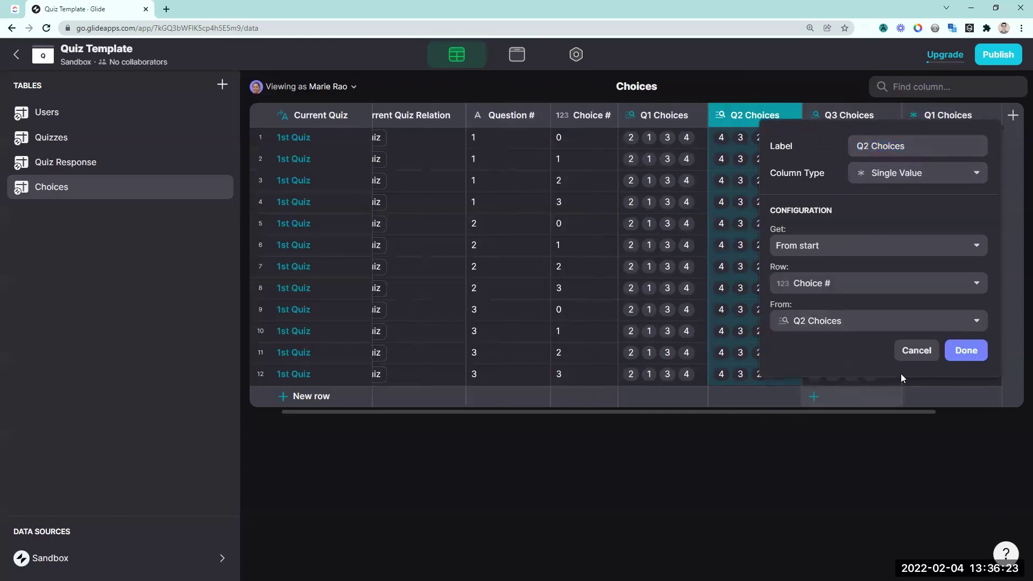
pyautogui.click(966, 350)
# - Duplicate the single-value Q2 Choices column in the Choices table
pyautogui.click(993, 116)
pyautogui.click(882, 161)
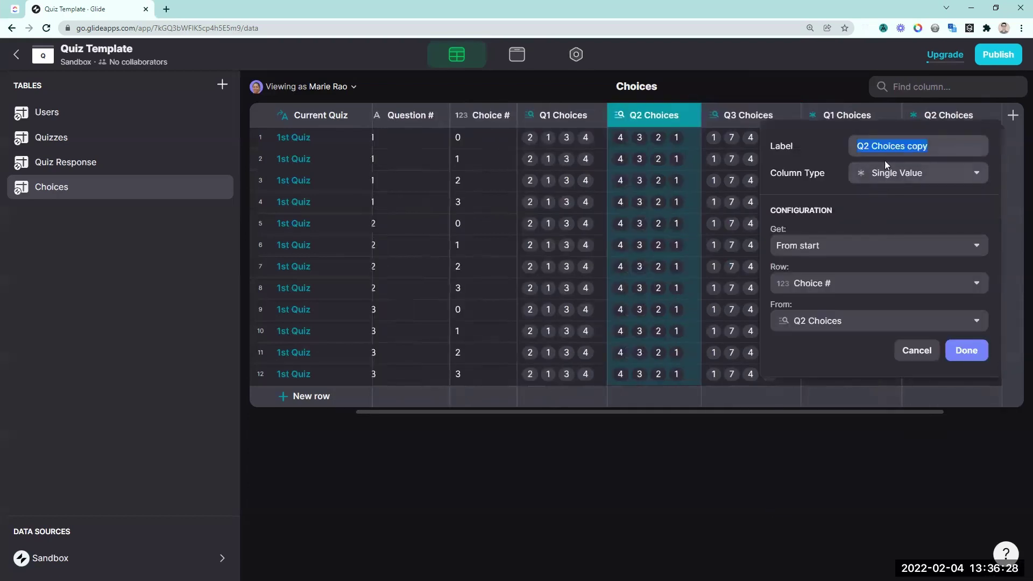
# - Label the duplicated Single Value column in the Choices table "Q3 Choices" and take its values from the Q3 Choices relation
pyautogui.click(868, 145)
pyautogui.press('BackSpace')
pyautogui.write('3')
pyautogui.doubleClick(918, 146)
pyautogui.press('BackSpace')
pyautogui.press('BackSpace')
pyautogui.click(878, 320)
pyautogui.click(828, 411)
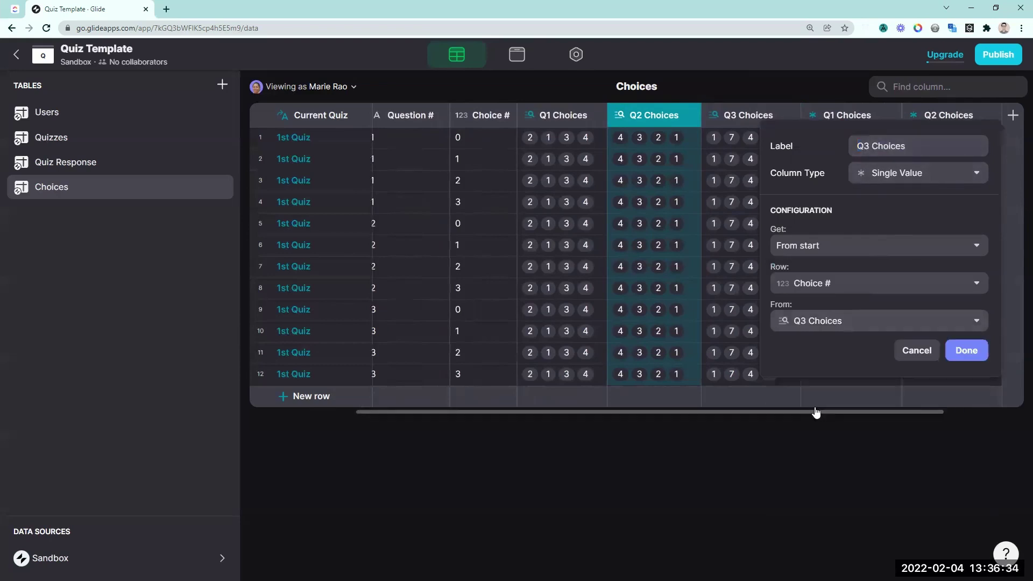
pyautogui.click(966, 350)
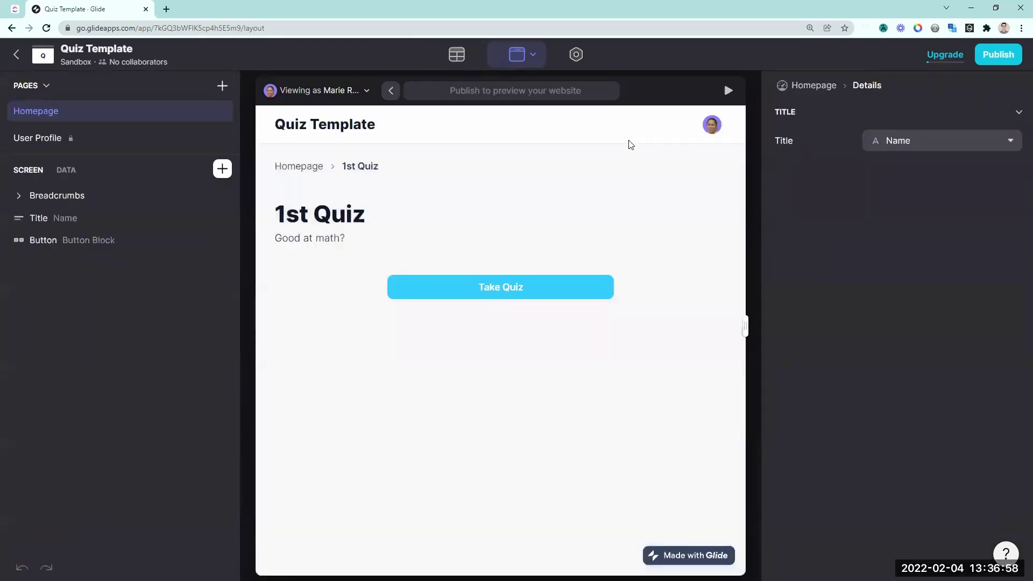
# - Open the Take Quiz form and duplicate its Choice component twice
pyautogui.click(500, 286)
pyautogui.click(200, 196)
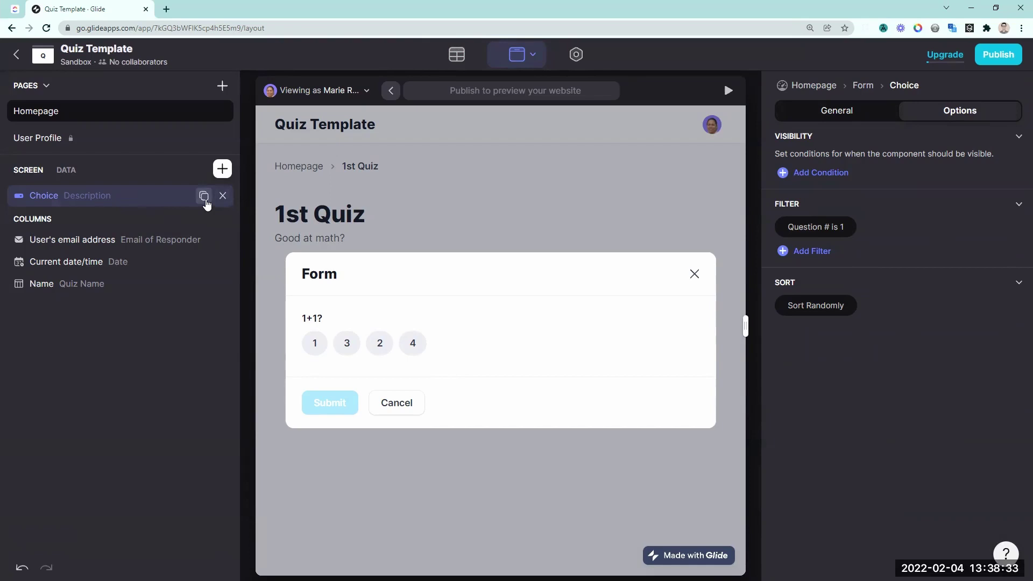
pyautogui.click(204, 196)
pyautogui.click(204, 219)
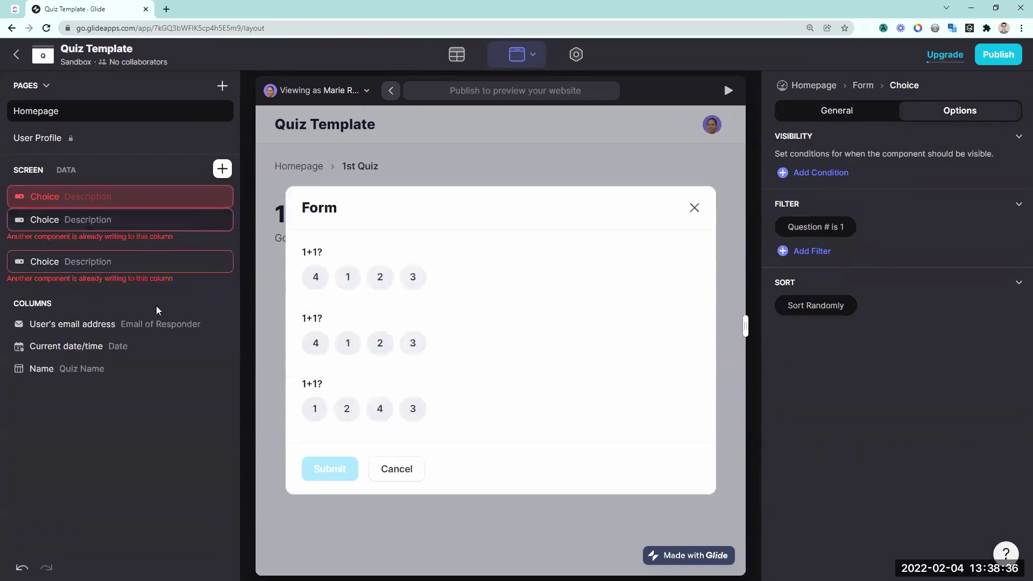
# - Set the second Choice component's values to the Q2 Choices column and open its destination column options
pyautogui.click(117, 219)
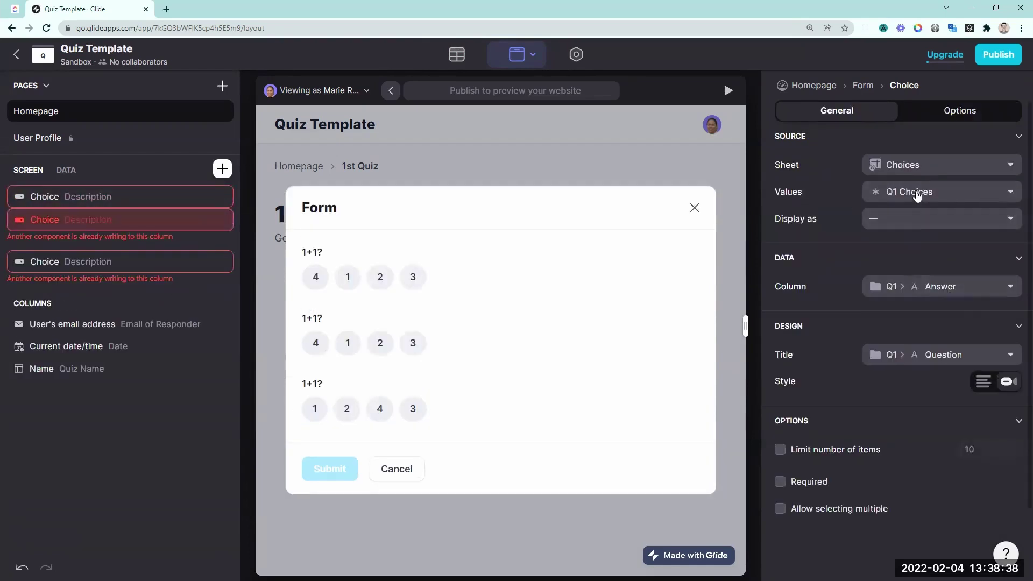
pyautogui.click(916, 193)
pyautogui.click(915, 327)
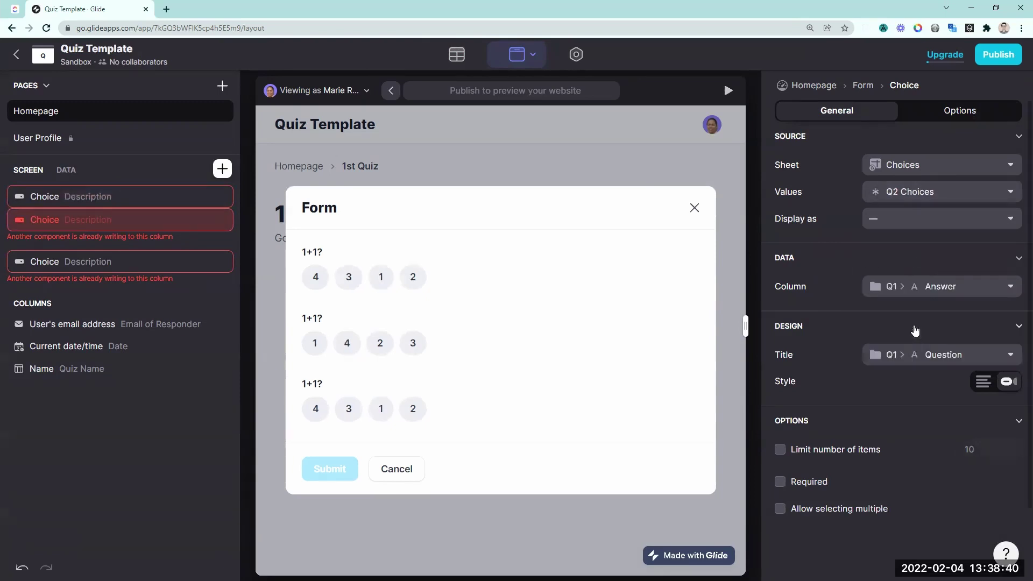
pyautogui.click(928, 291)
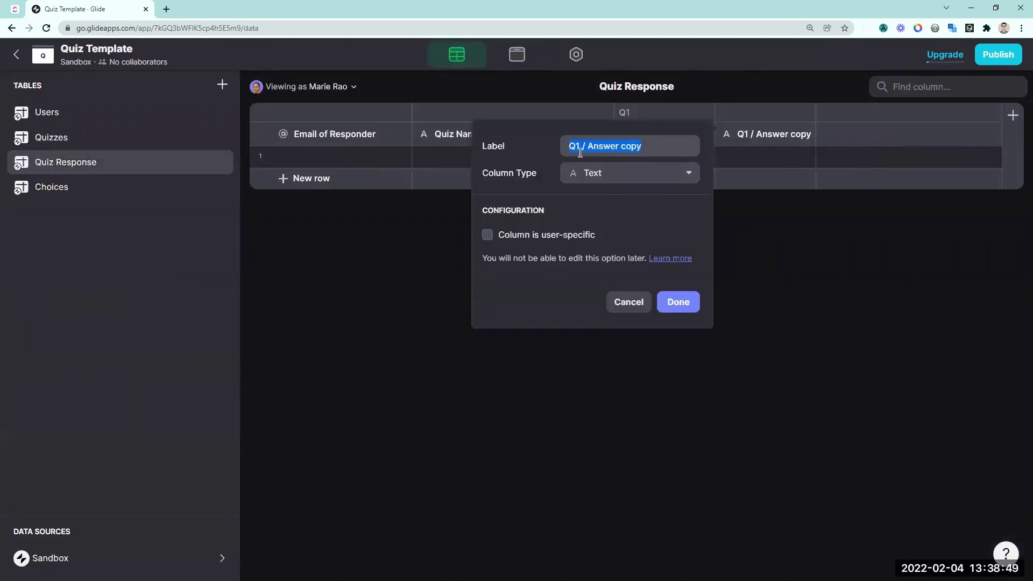
# - Name the duplicated answer columns in the Quiz Response table "Q2 / Answer" and "Q3 / Answer"
pyautogui.click(580, 152)
pyautogui.press('BackSpace')
pyautogui.write('2')
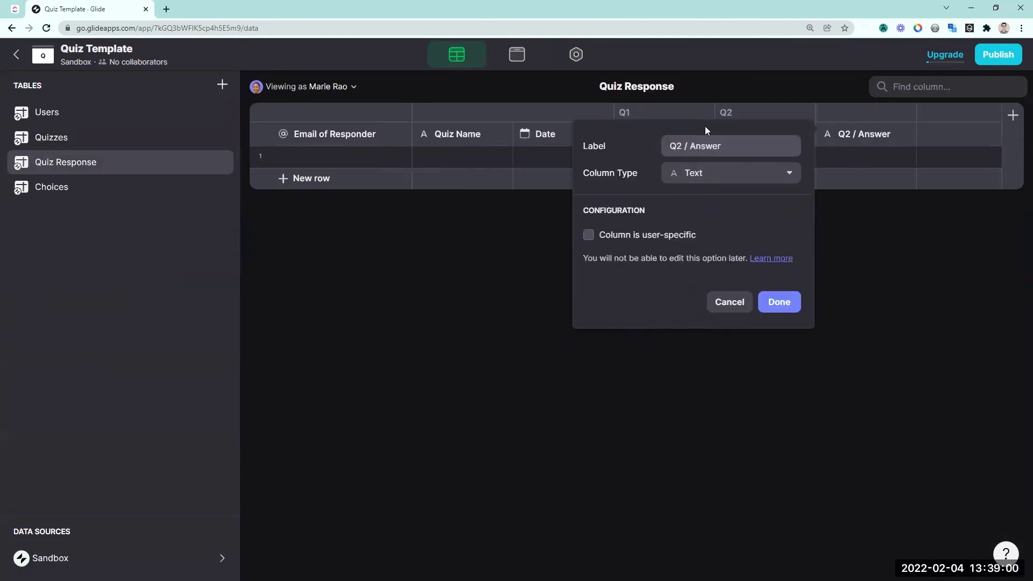
pyautogui.press('BackSpace')
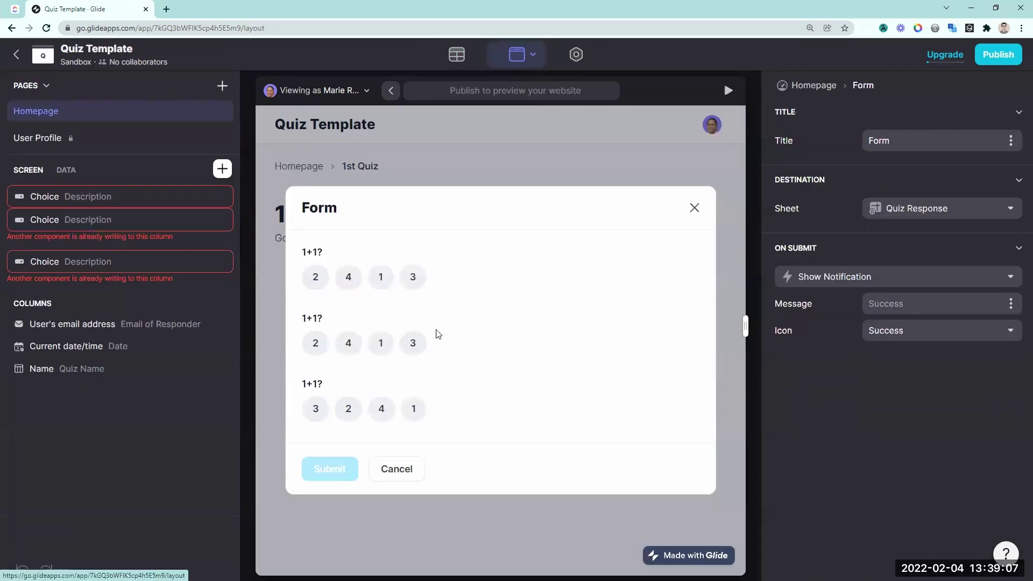
# - Make the second Choice component write to the Q2 Answer column and use the Q2 Question as its title
pyautogui.click(108, 219)
pyautogui.click(919, 296)
pyautogui.moveTo(912, 425)
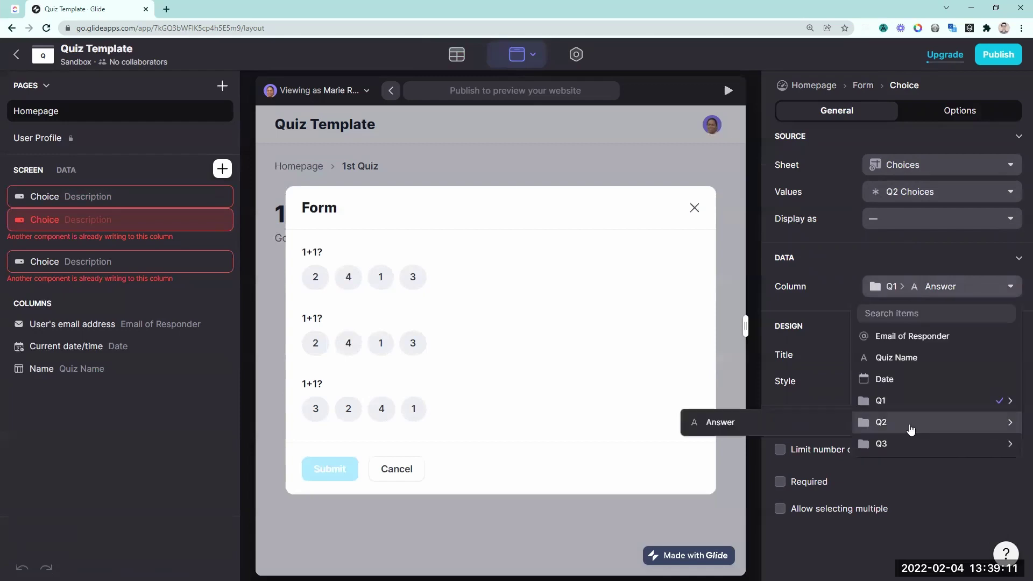
pyautogui.click(722, 423)
pyautogui.click(924, 365)
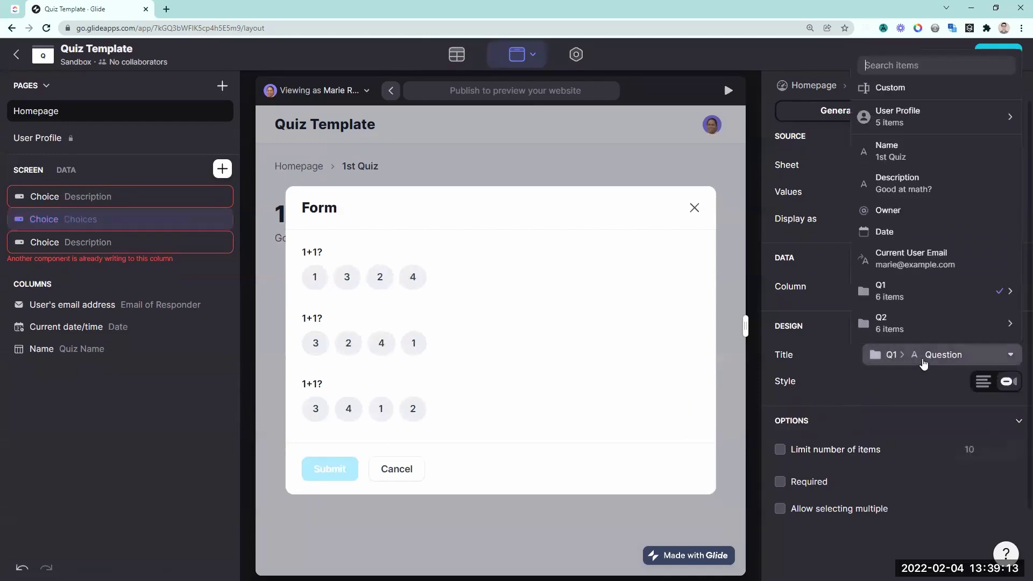
pyautogui.moveTo(921, 298)
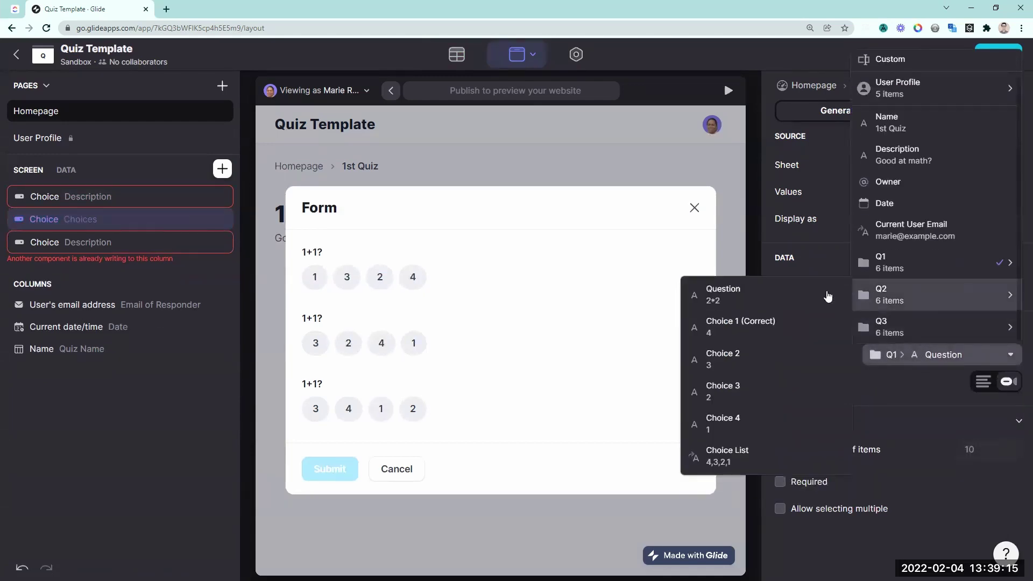
pyautogui.click(792, 294)
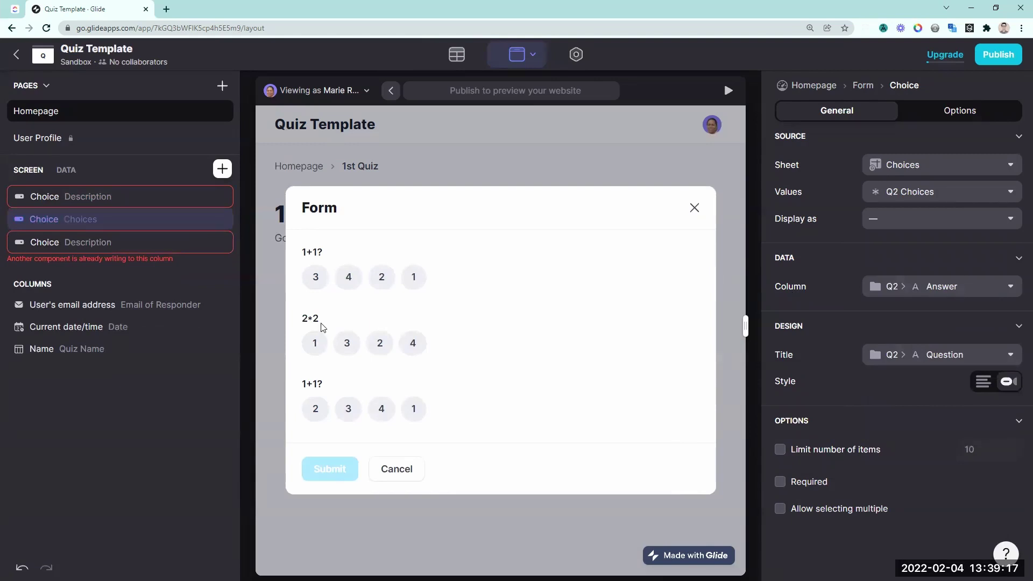
# - Set the third Choice component's values to Q3 Choices and make it write to the Q3 Answer column
pyautogui.click(75, 244)
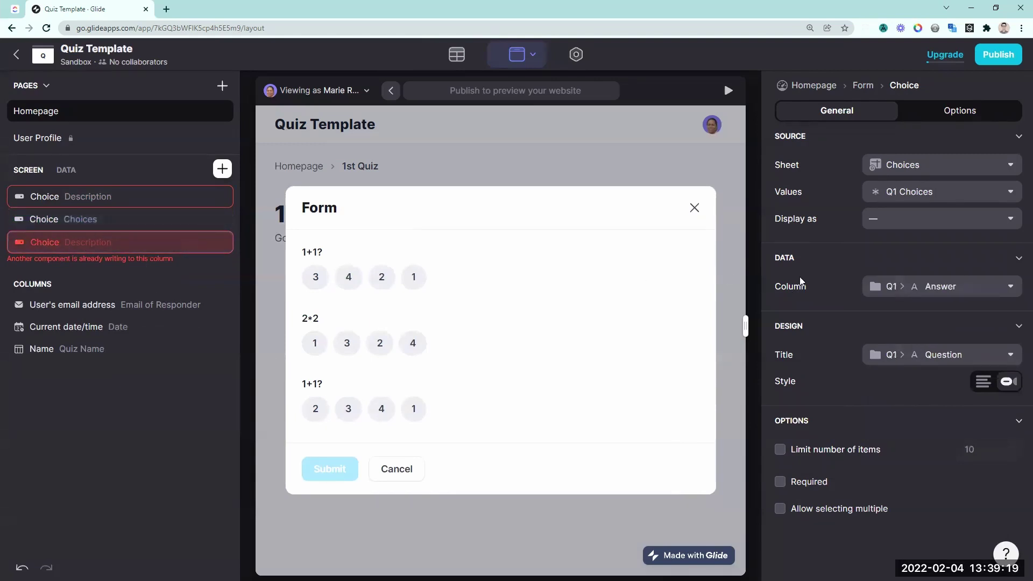
pyautogui.click(911, 198)
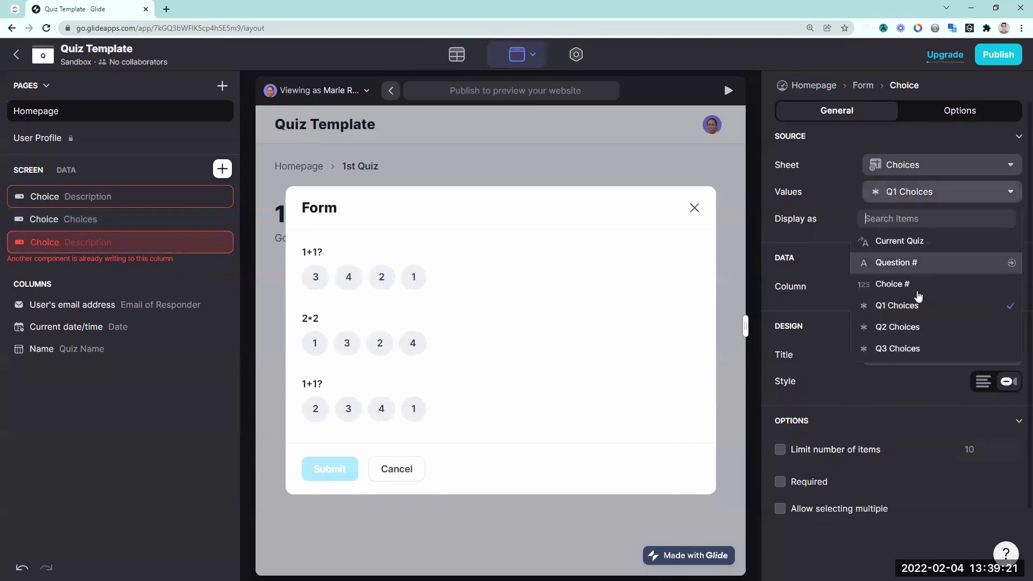
pyautogui.click(915, 349)
pyautogui.click(917, 288)
pyautogui.moveTo(924, 445)
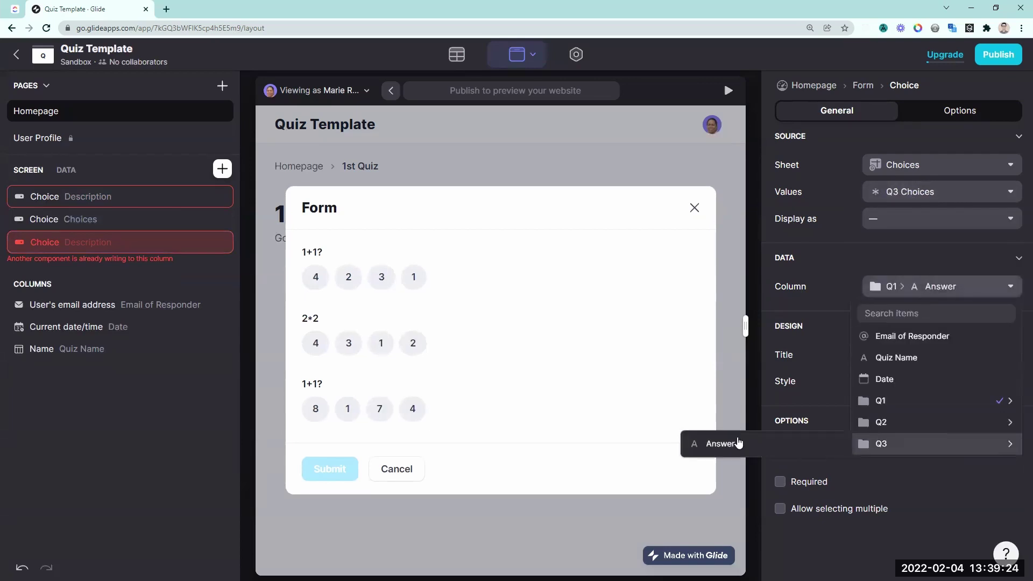
pyautogui.click(705, 444)
# - Use the Q3 Question as the third Choice component's title
pyautogui.click(912, 355)
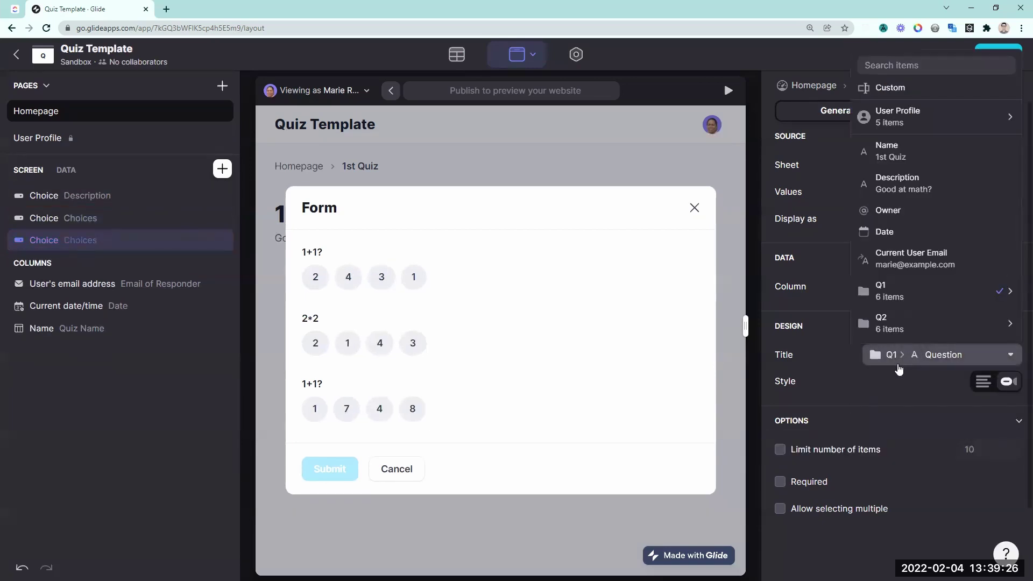
pyautogui.scroll(-1, 898, 328)
pyautogui.moveTo(900, 334)
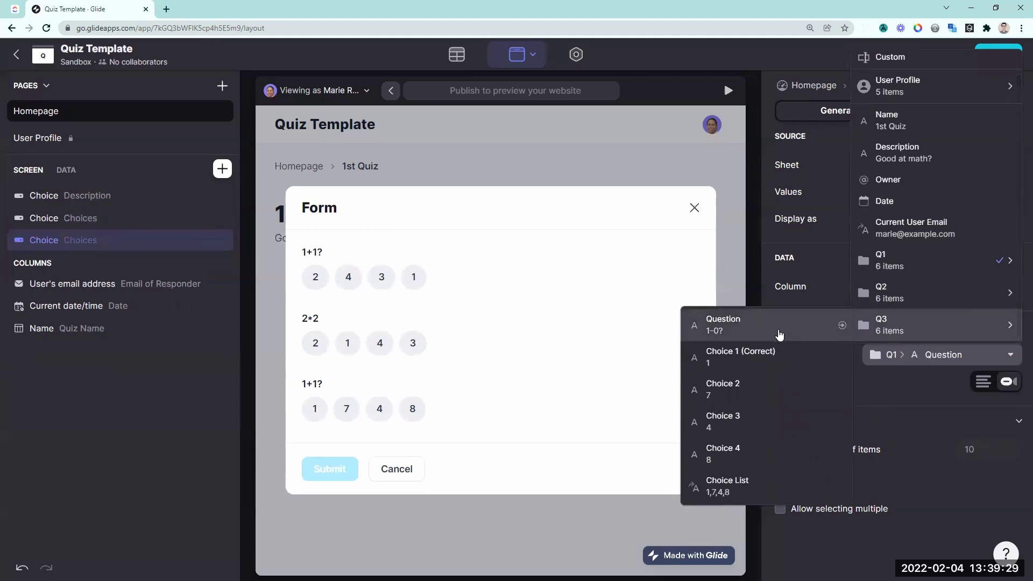
pyautogui.click(778, 329)
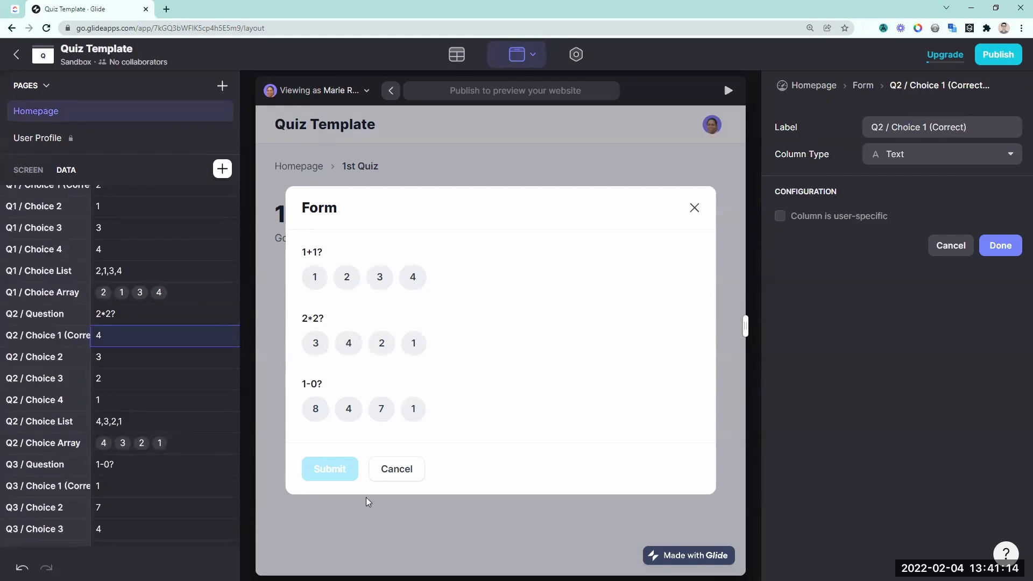
# - Submit a test response in the form preview, answering 2 for 1+1, 4 for 2*2 and 1 for 1-0
pyautogui.click(32, 168)
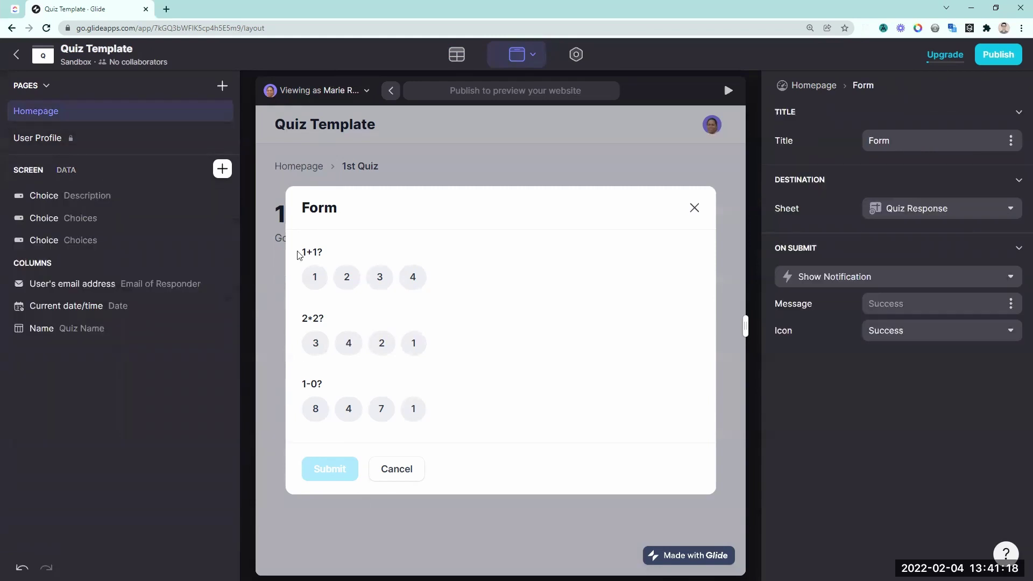
pyautogui.click(347, 276)
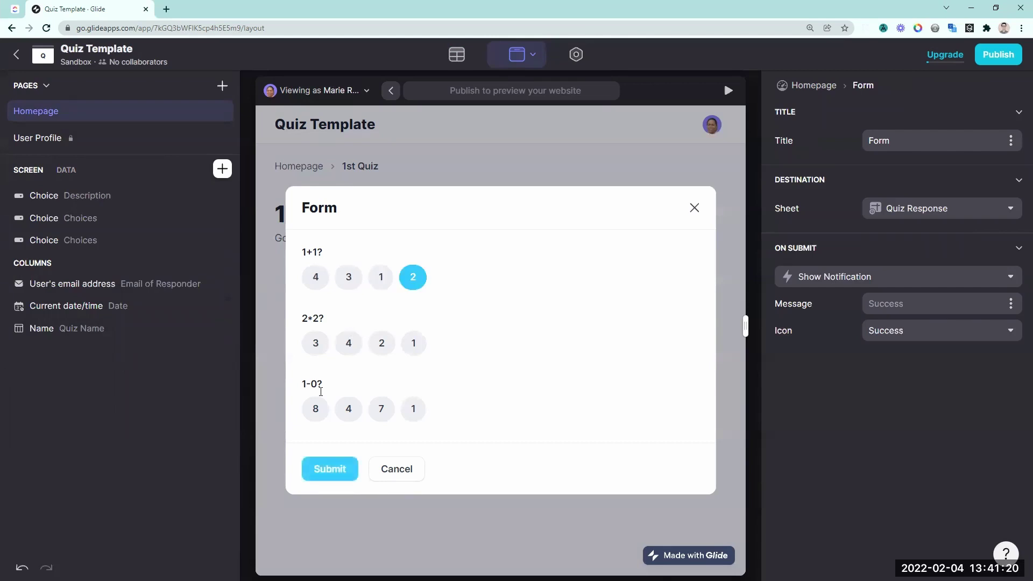
pyautogui.click(348, 344)
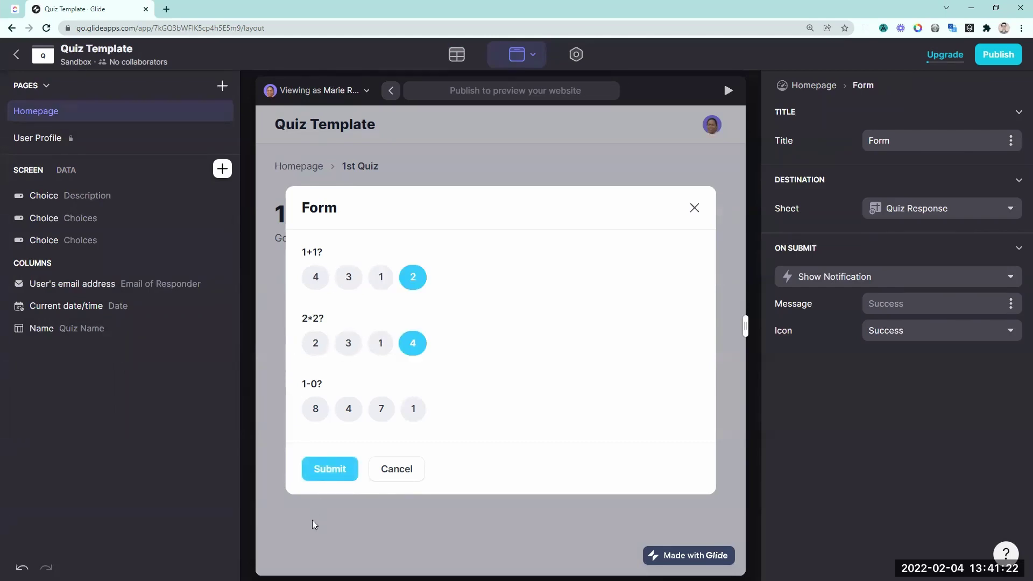
pyautogui.click(412, 410)
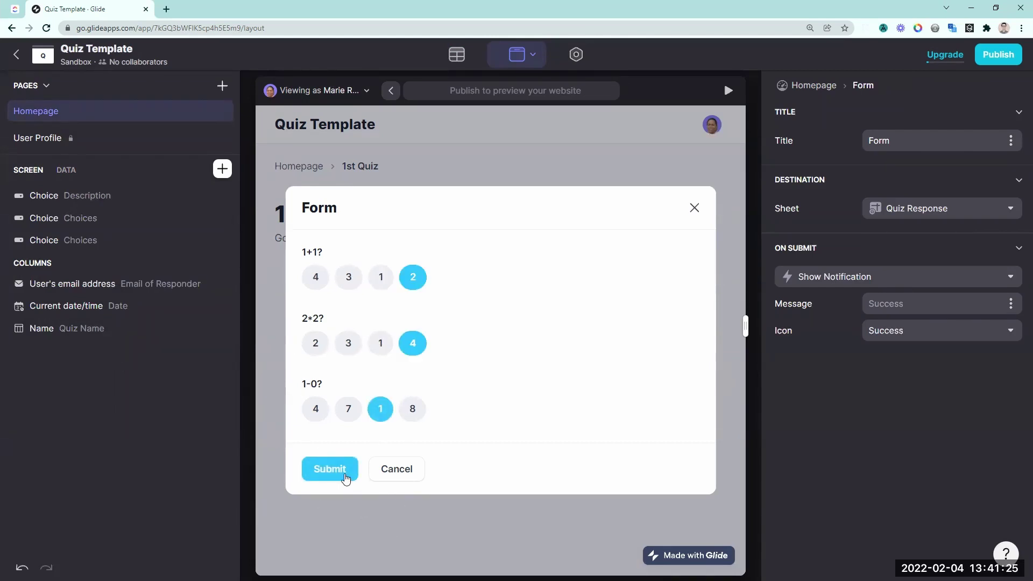
pyautogui.click(346, 477)
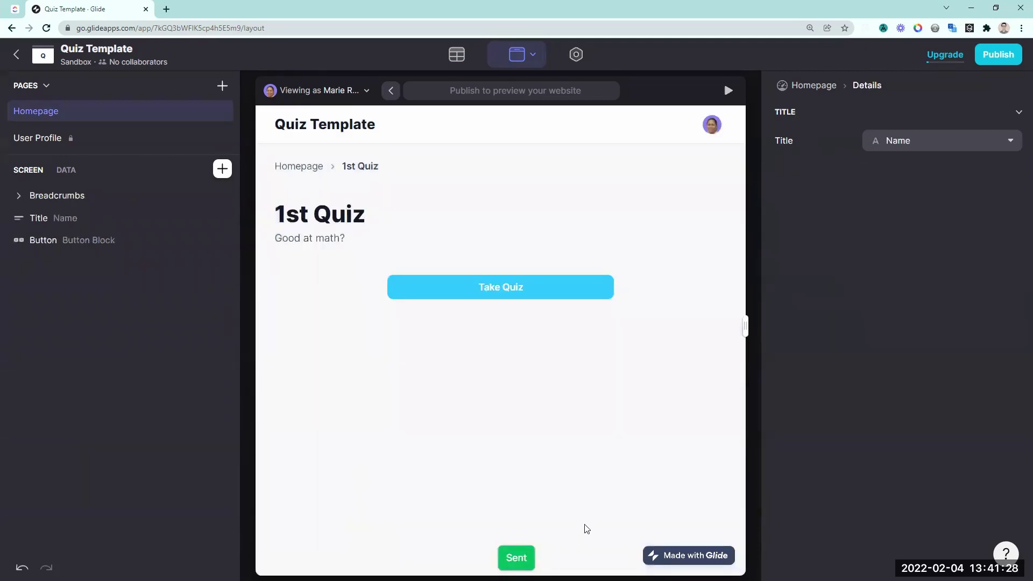
# - Reopen the quiz form and set its submit action to Show Detail Screen for this item, with Main as the target
pyautogui.click(540, 289)
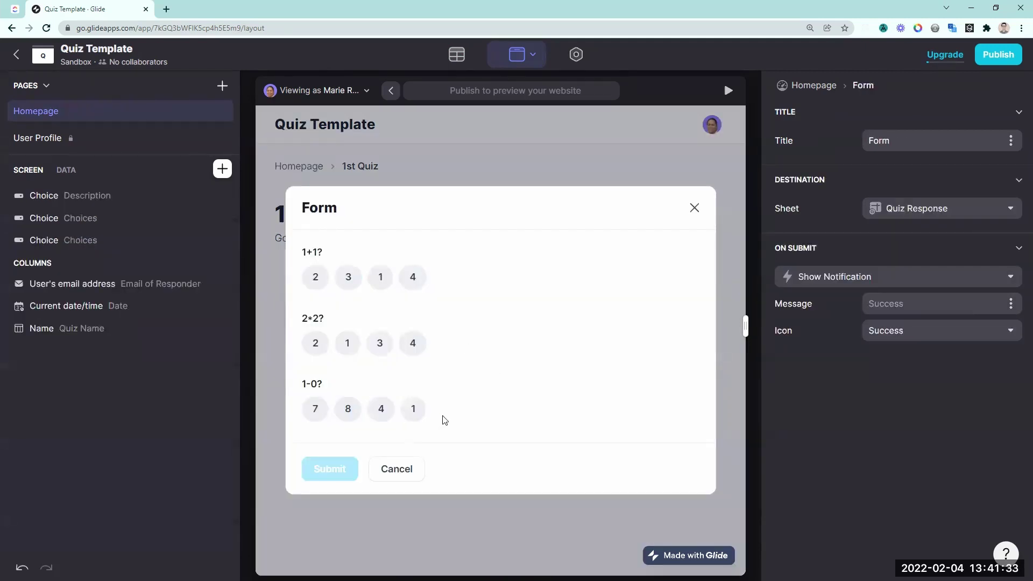
pyautogui.click(888, 279)
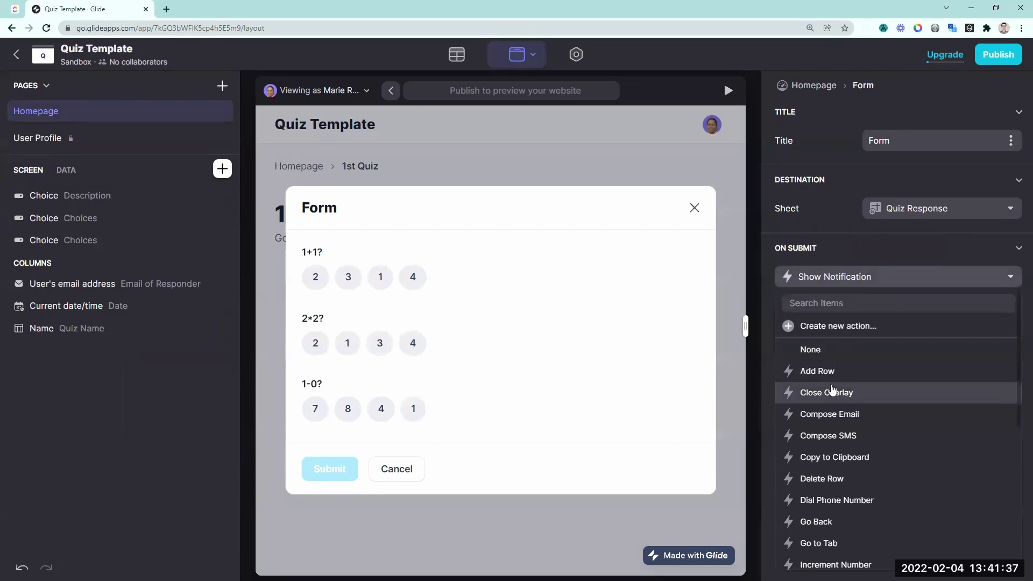
pyautogui.scroll(-3, 829, 419)
pyautogui.click(841, 461)
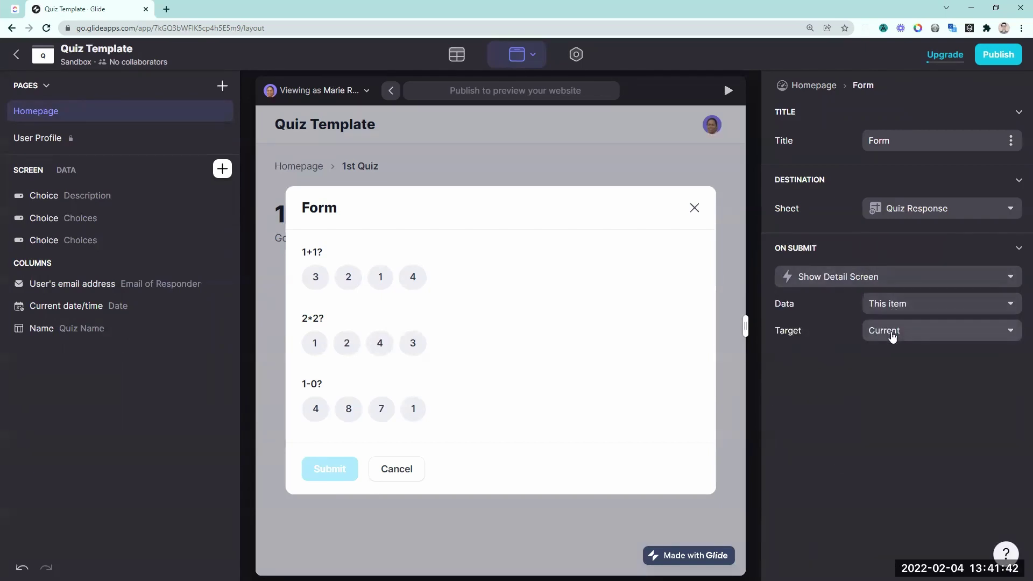
pyautogui.click(893, 334)
pyautogui.click(883, 401)
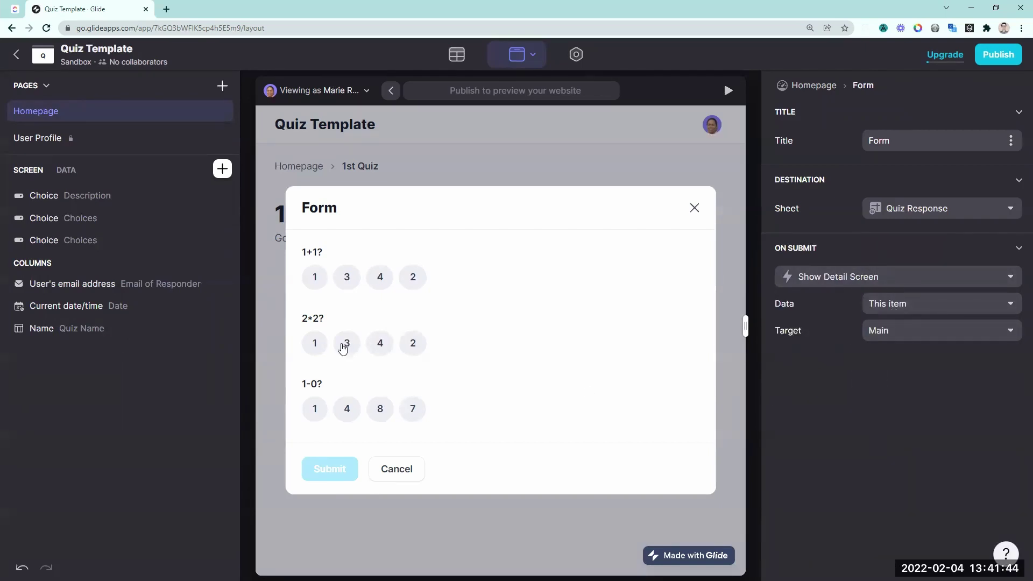
# - Submit another test response, answering 2 for the first question, 3 for the second and 8 for the third
pyautogui.click(380, 277)
pyautogui.click(380, 343)
pyautogui.click(329, 469)
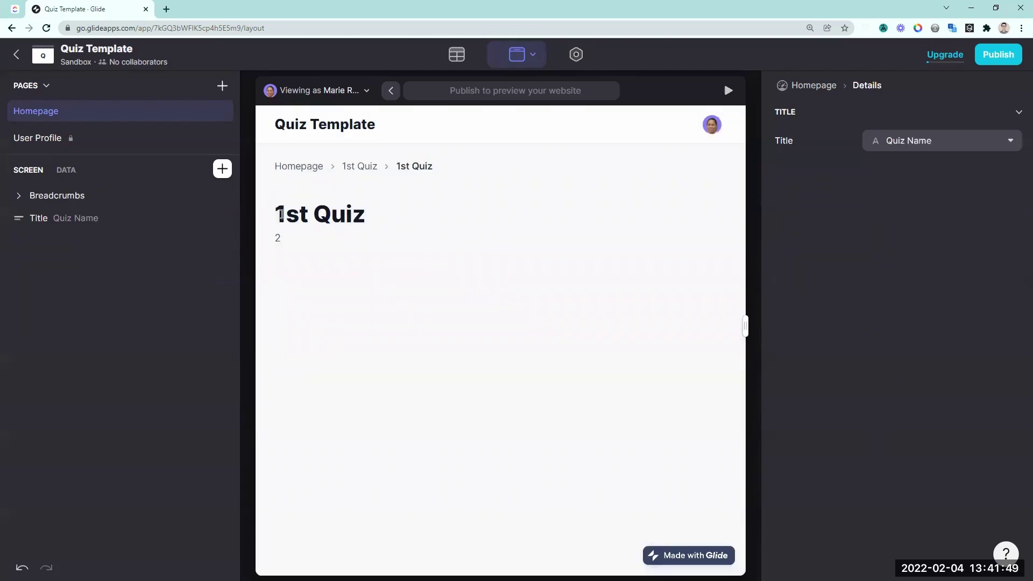
# - Examine the submitted response on its detail screen, in the screen's data and in the Quiz Response table
pyautogui.moveTo(273, 227); pyautogui.dragTo(299, 221)
pyautogui.click(66, 171)
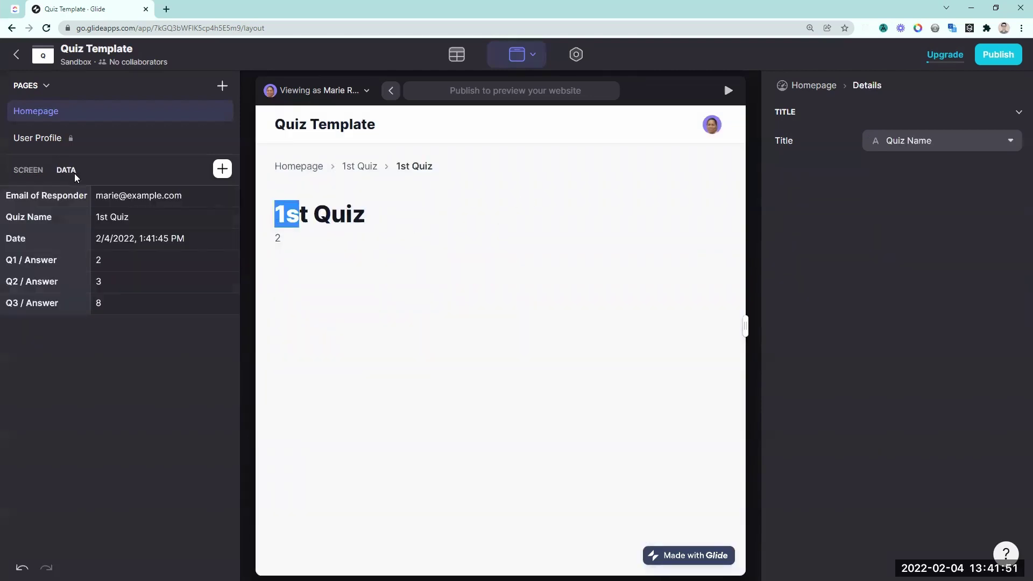
pyautogui.click(300, 247)
pyautogui.tripleClick(269, 218)
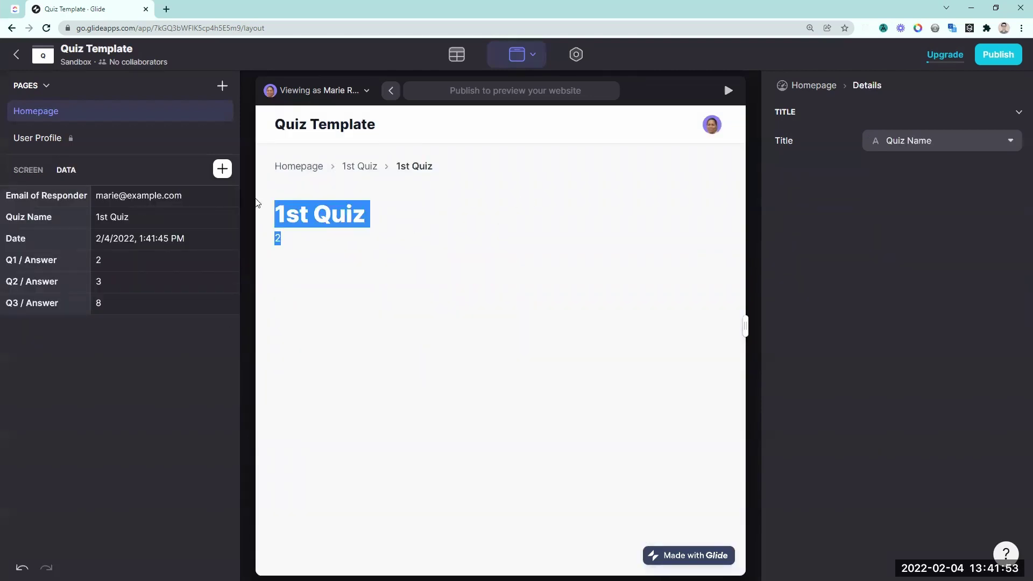
pyautogui.moveTo(288, 245); pyautogui.dragTo(194, 262)
pyautogui.click(462, 55)
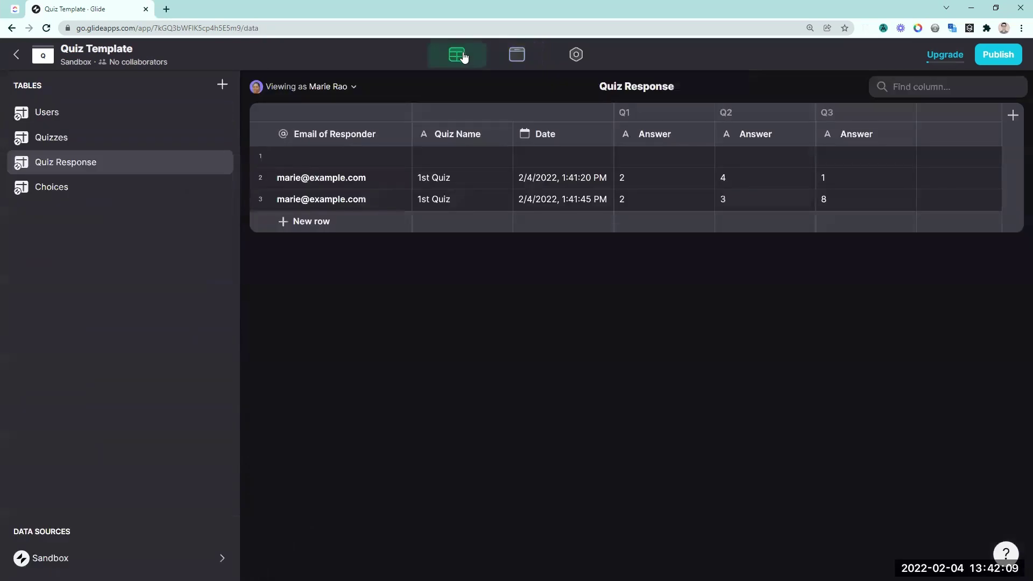
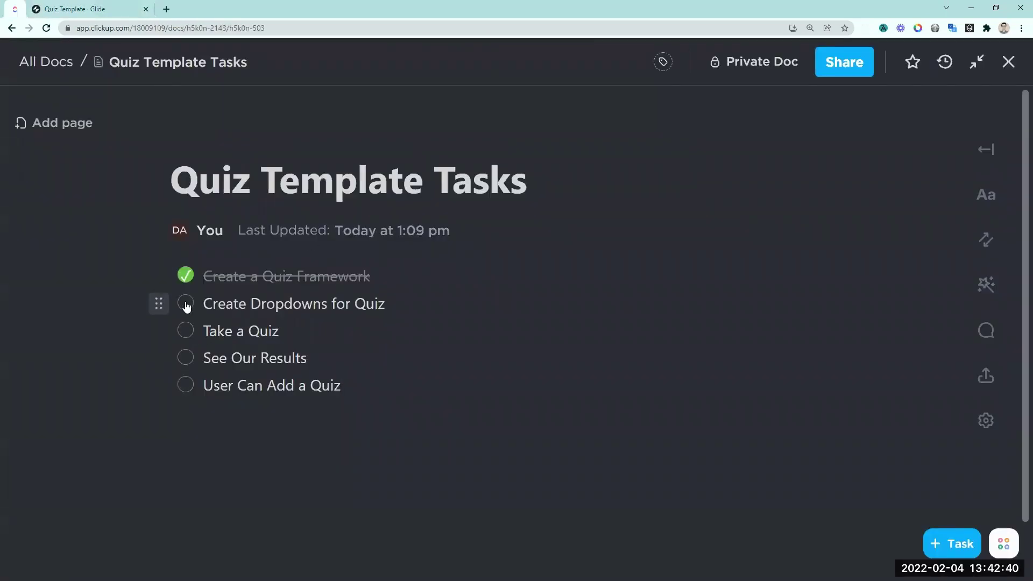
# - Mark "Create Dropdowns for Quiz" and "Take a Quiz" as done in the Quiz Template Tasks doc in ClickUp
pyautogui.click(186, 304)
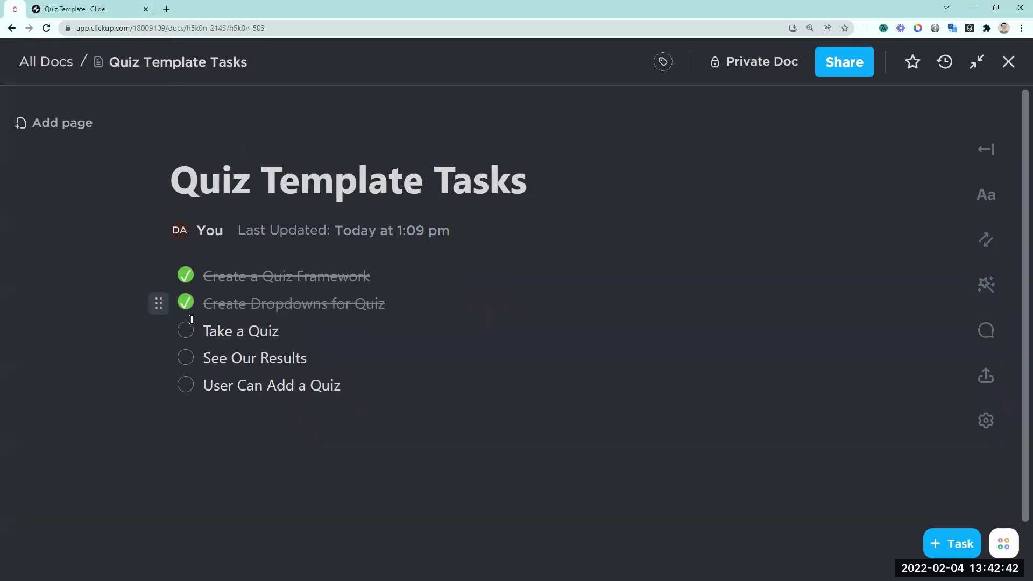
pyautogui.click(187, 332)
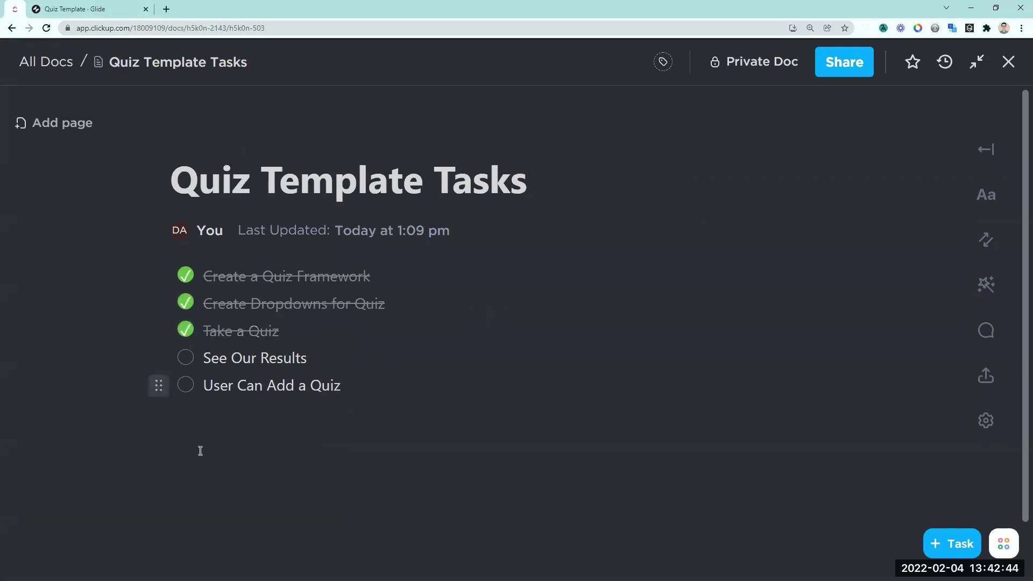
# - Switch to Glide and add a Relation column named "Quiz / Relation" after Quiz Name in the Quiz Response table
pyautogui.moveTo(203, 358); pyautogui.dragTo(333, 360)
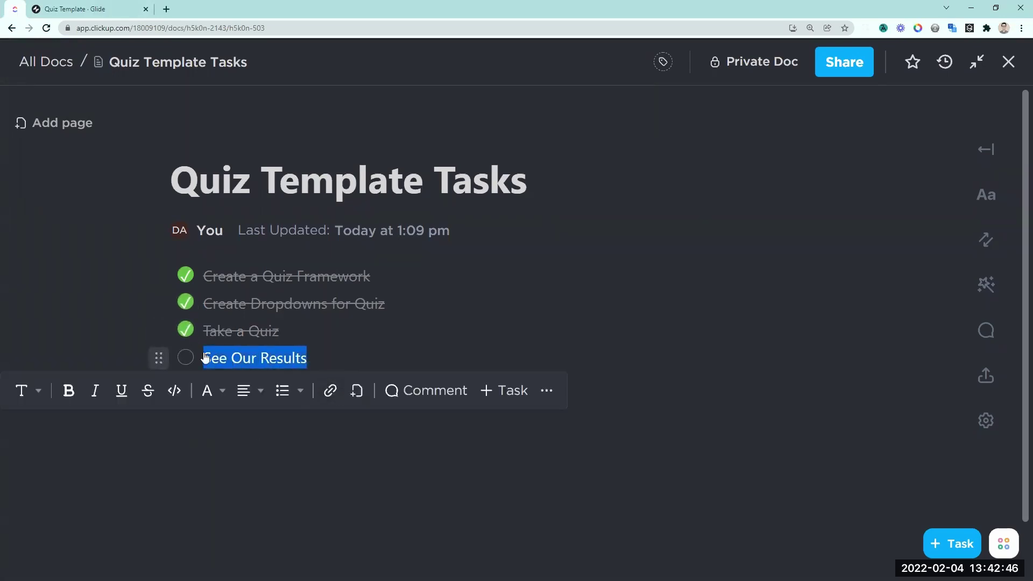
pyautogui.click(104, 12)
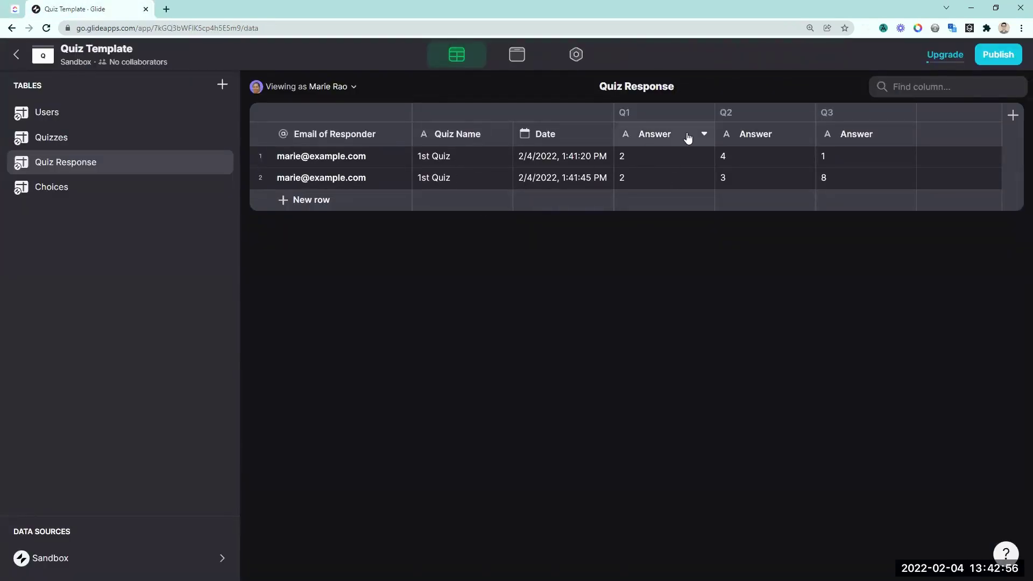
pyautogui.click(504, 138)
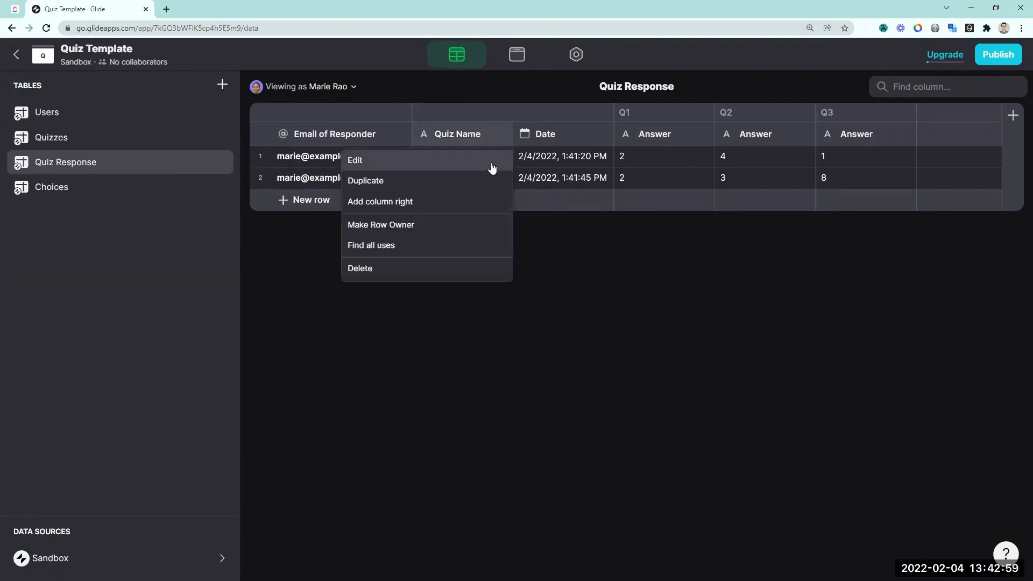
pyautogui.click(437, 201)
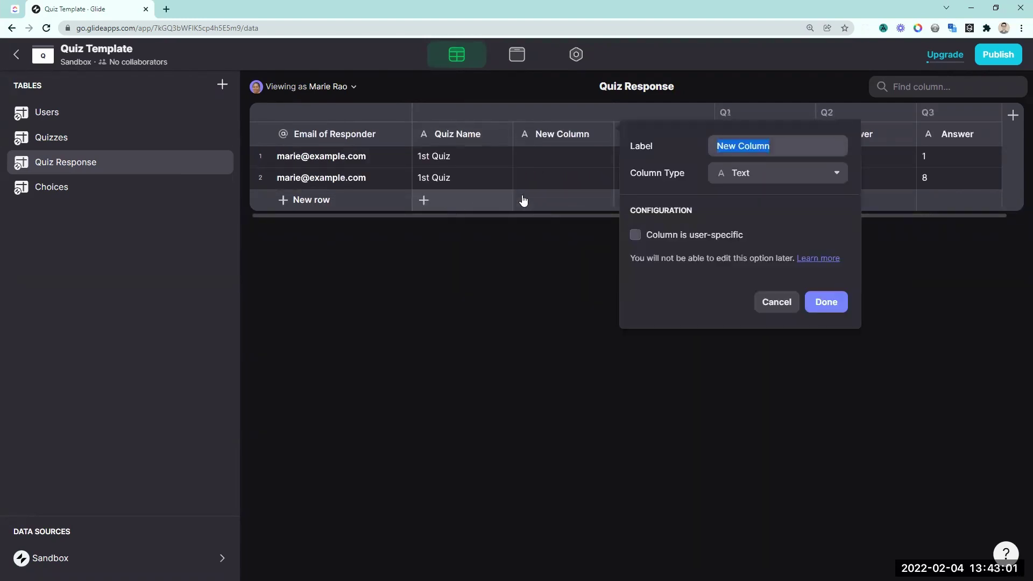
pyautogui.write('Quiz')
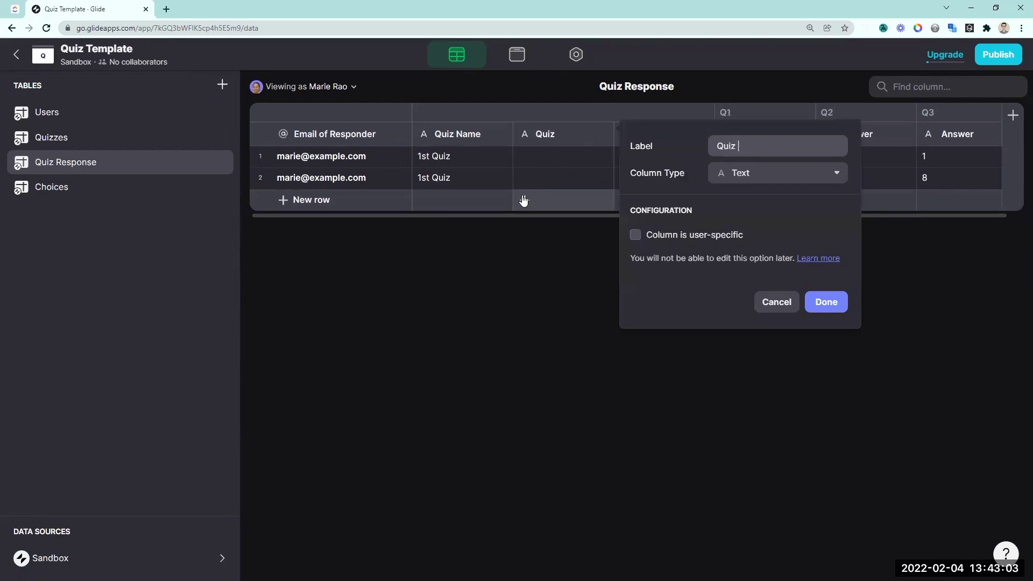
pyautogui.write(' / Relation')
pyautogui.click(764, 173)
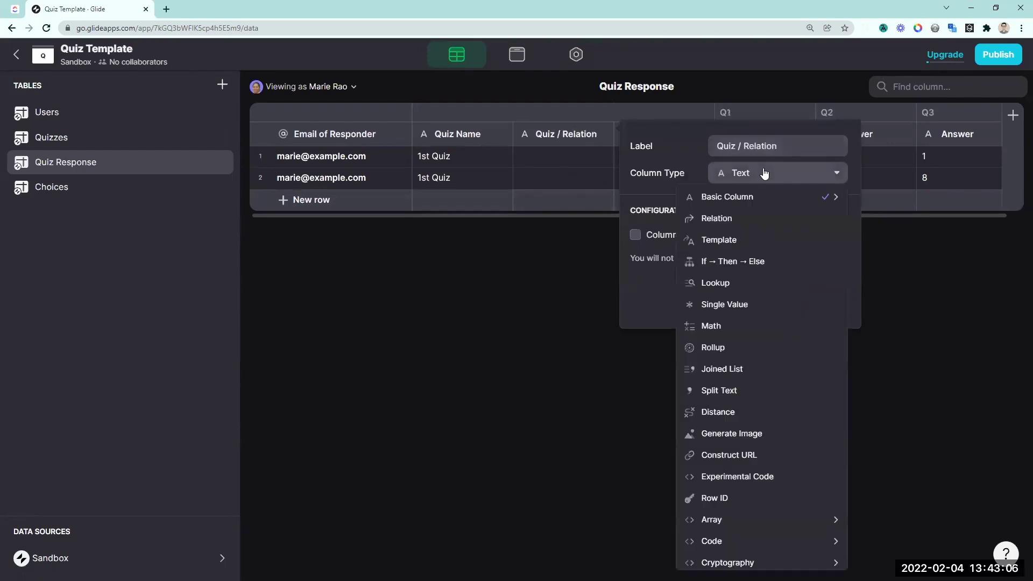
pyautogui.moveTo(752, 202)
pyautogui.click(735, 220)
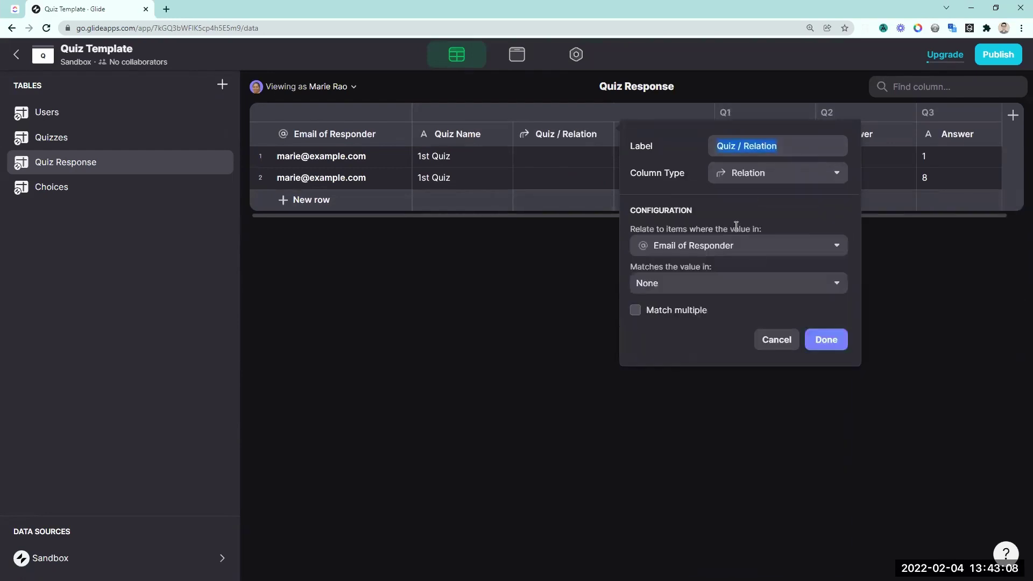
# - Set the Quiz / Relation column to match Quiz Name with Name in the Quizzes table and save it
pyautogui.click(738, 245)
pyautogui.click(684, 318)
pyautogui.click(684, 282)
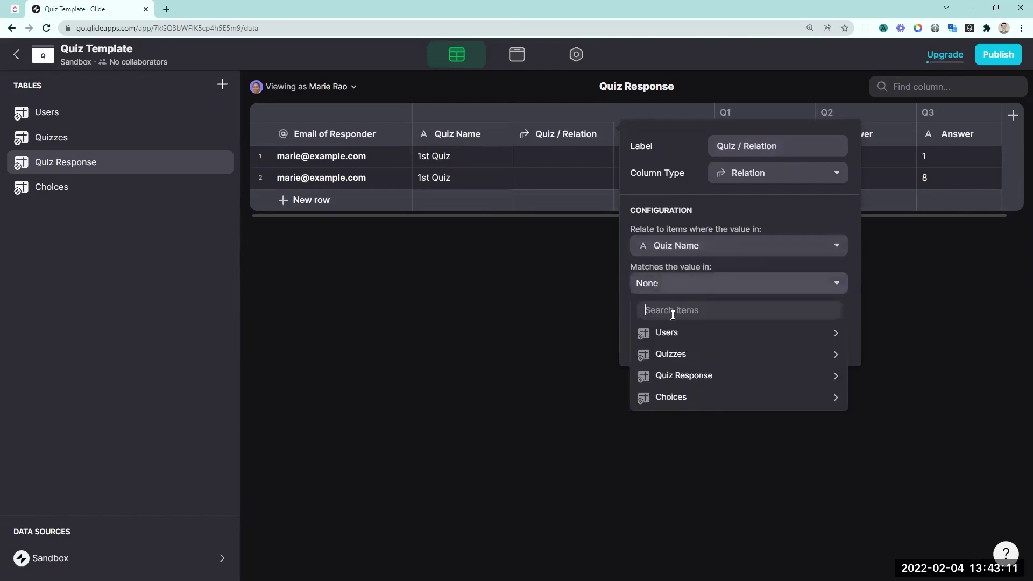
pyautogui.moveTo(671, 354)
pyautogui.click(894, 353)
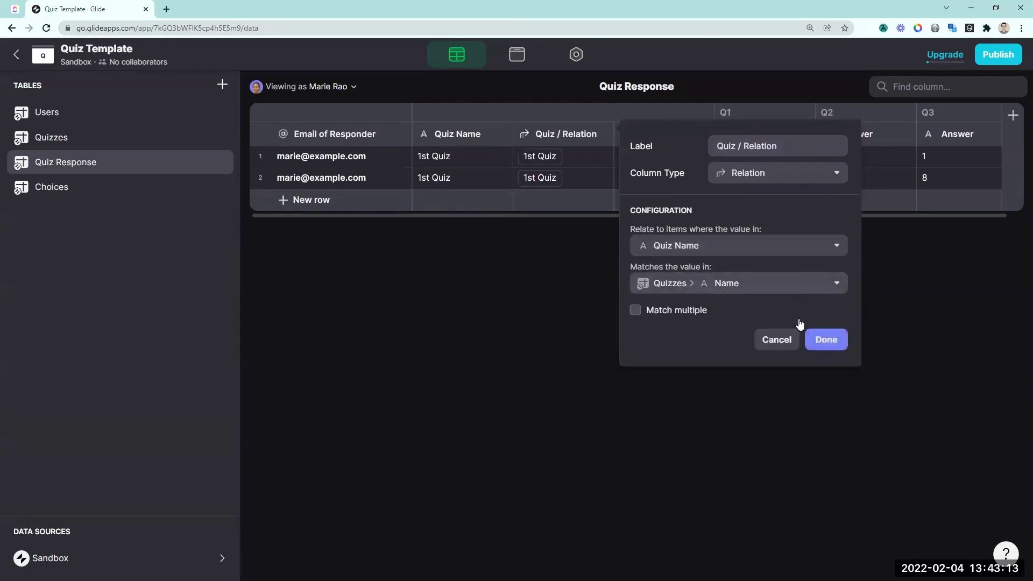
pyautogui.click(828, 340)
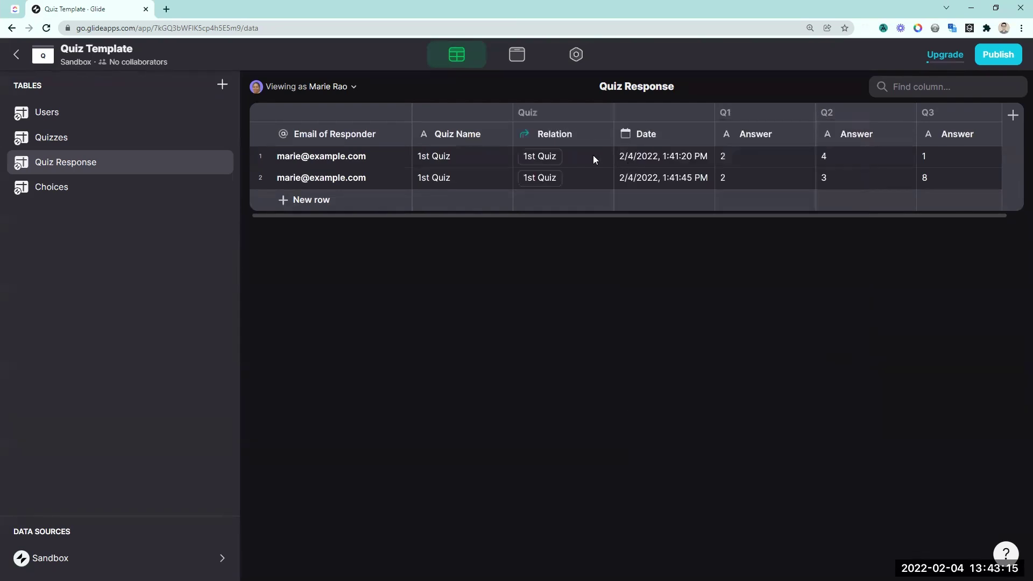
# - Add a Lookup column named "Q1 / Question" that pulls the Q1 Question through Quiz / Relation
pyautogui.click(803, 135)
pyautogui.click(675, 201)
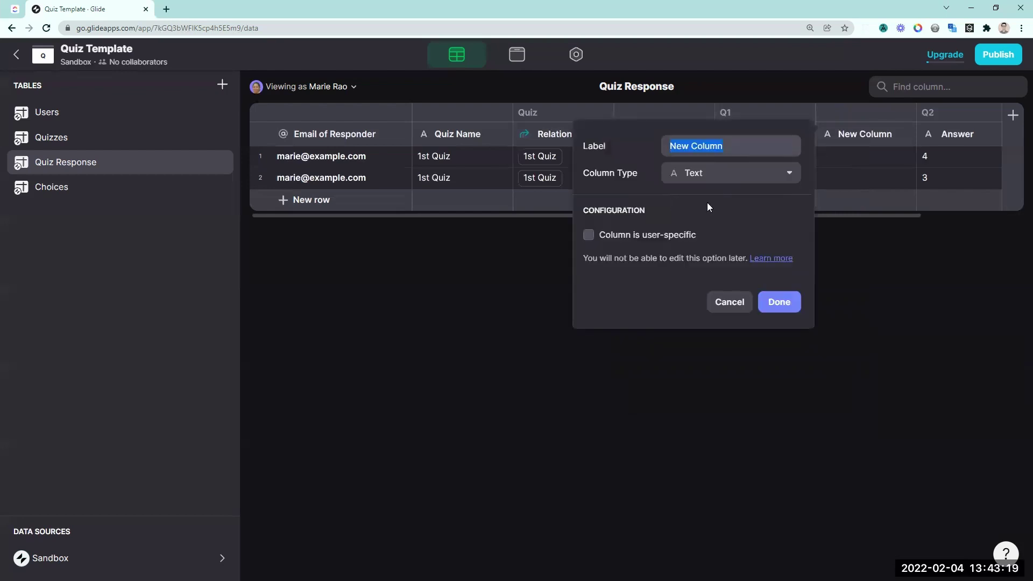
pyautogui.write('Q1 /')
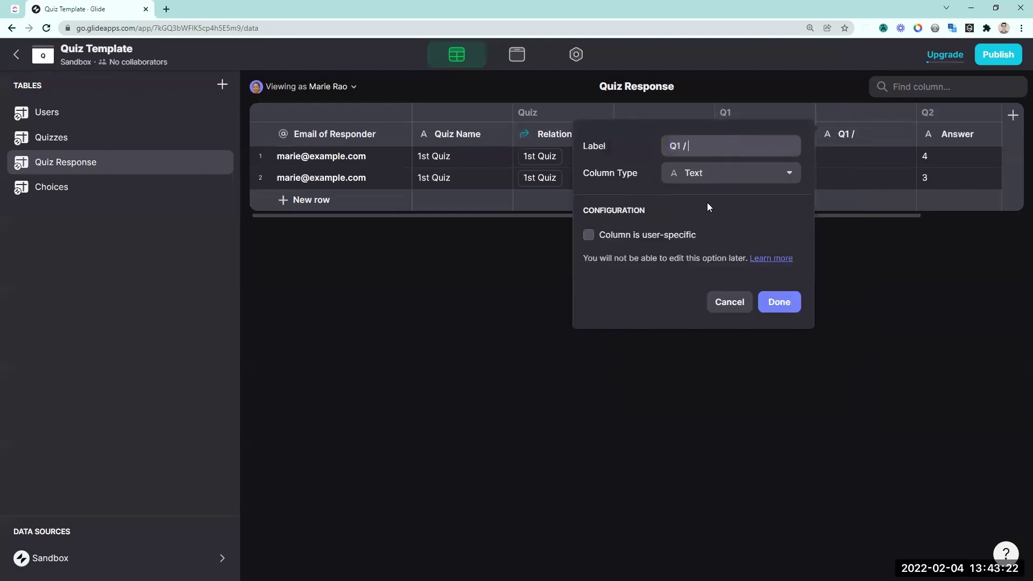
pyautogui.write(' Question')
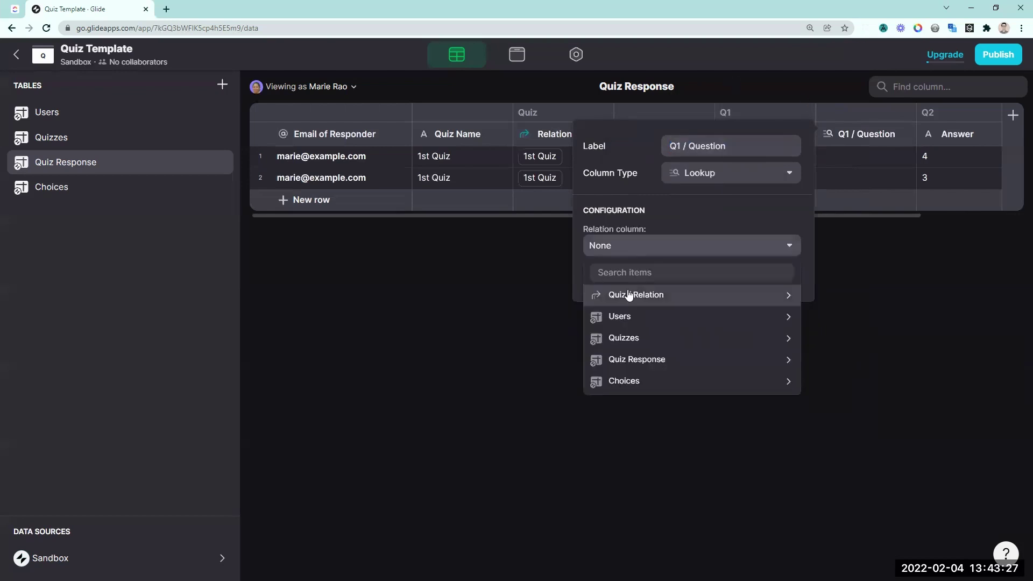
pyautogui.moveTo(629, 295)
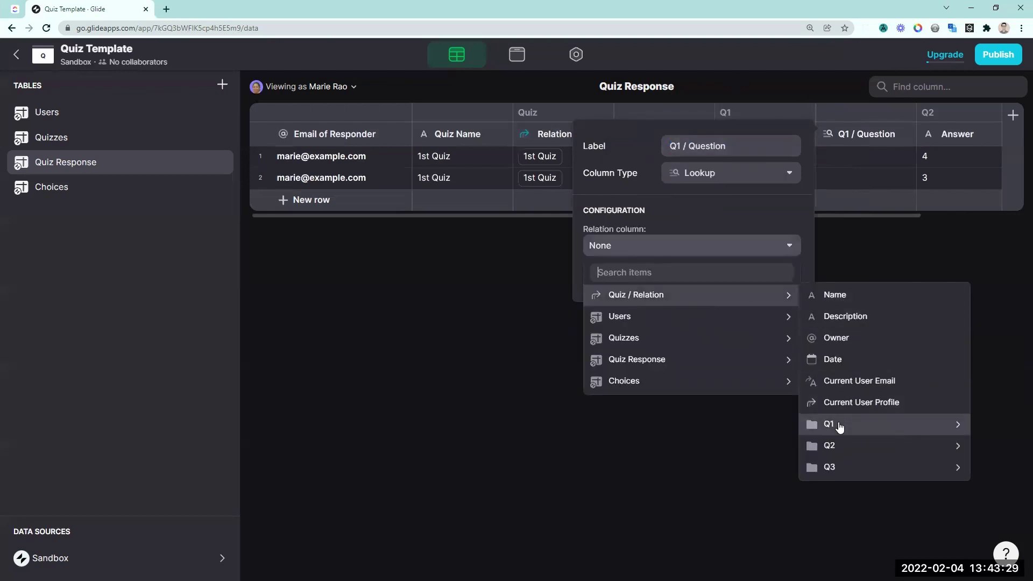
pyautogui.moveTo(840, 426)
pyautogui.click(734, 422)
pyautogui.click(779, 274)
# - Add a Lookup column named "Q1 / Correct Answer" after the Q1 Answer column
pyautogui.click(907, 134)
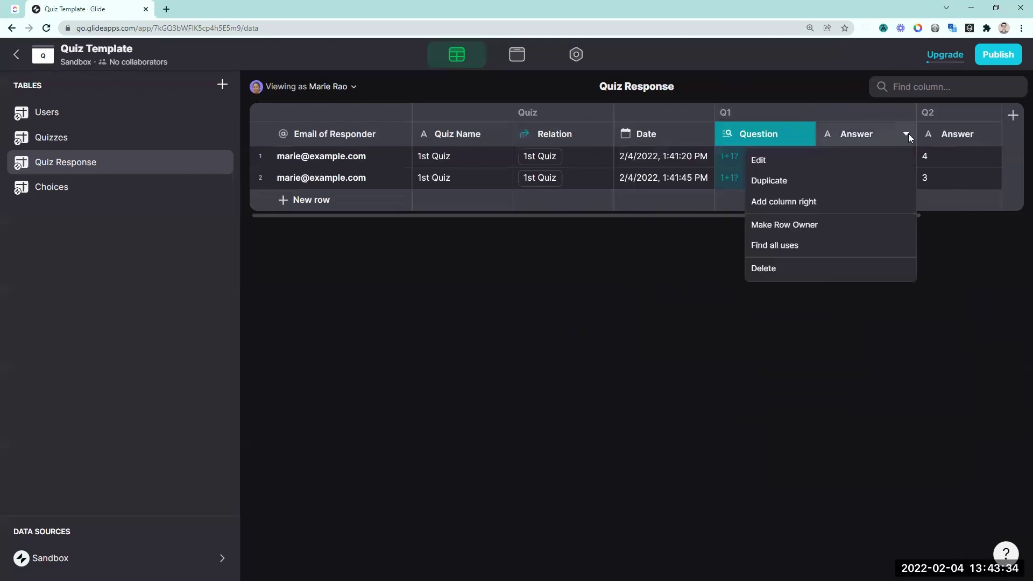
pyautogui.click(782, 203)
pyautogui.write('Q')
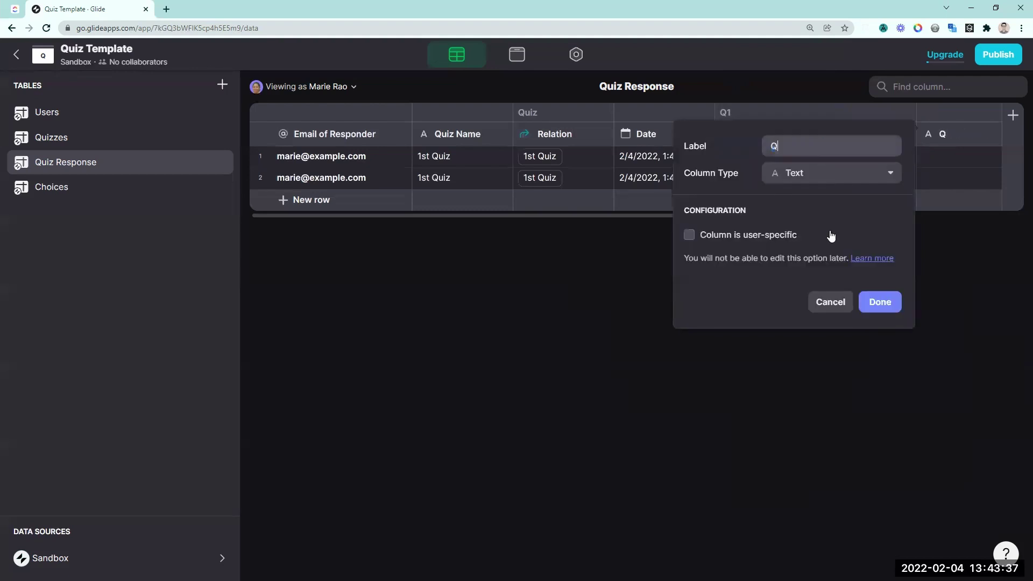
pyautogui.write('1 / Correct Answer')
pyautogui.click(840, 183)
pyautogui.scroll(-3, 814, 344)
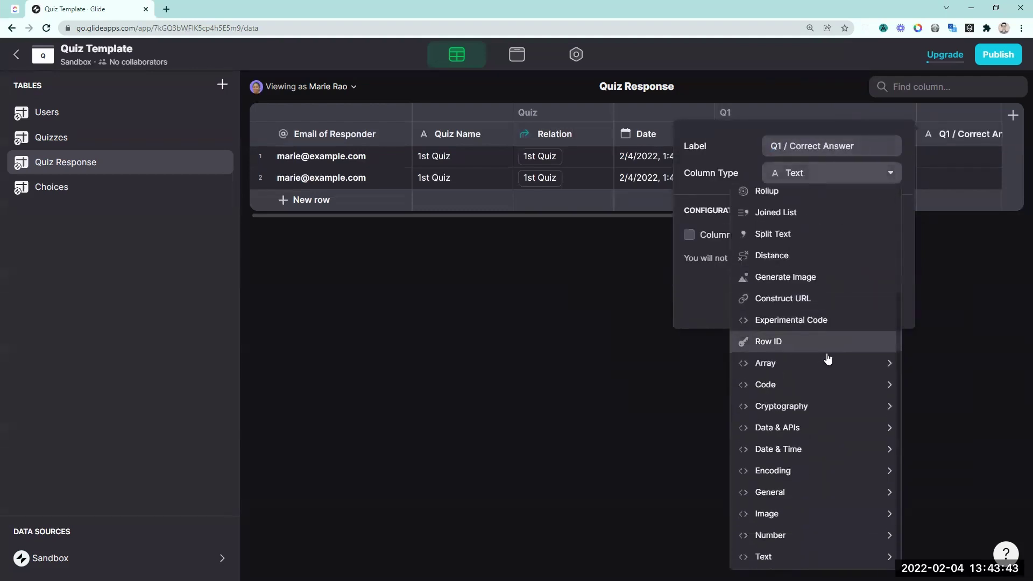
pyautogui.scroll(3, 814, 395)
pyautogui.click(796, 281)
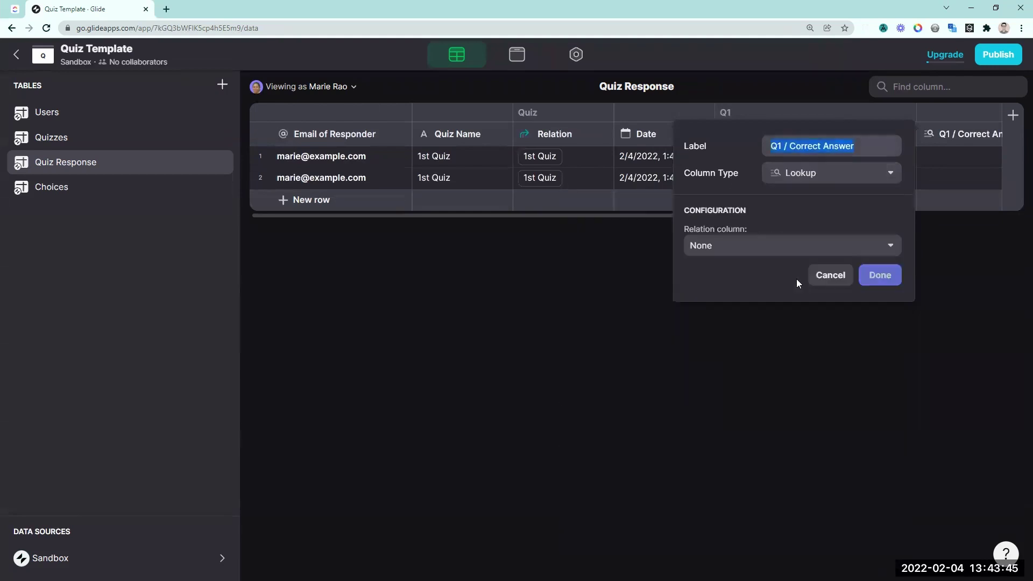
# - Point the Q1 / Correct Answer lookup at Q1's Choice 1 (Correct) through Quiz / Relation and save it
pyautogui.click(780, 249)
pyautogui.moveTo(694, 296)
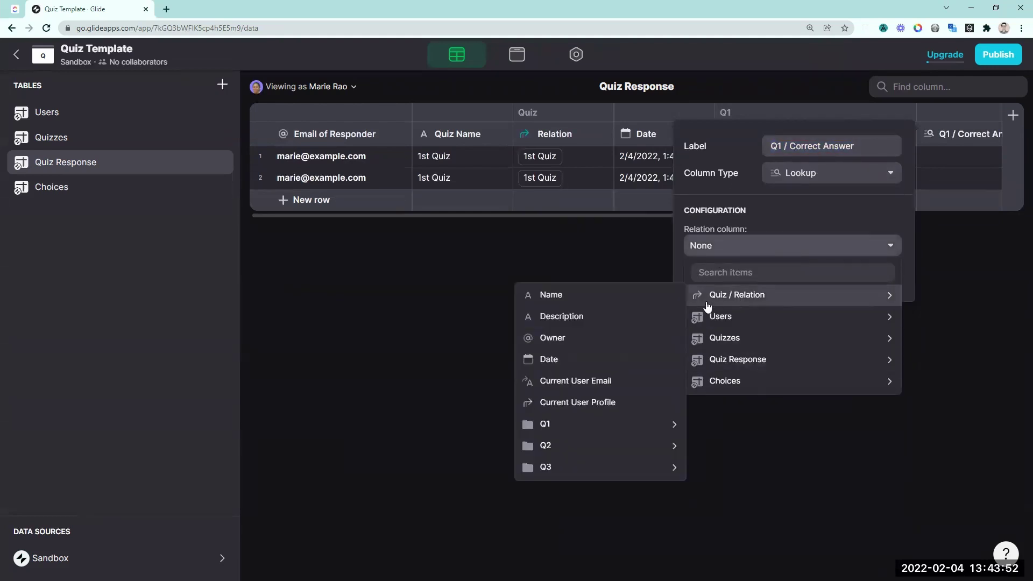
pyautogui.moveTo(565, 427)
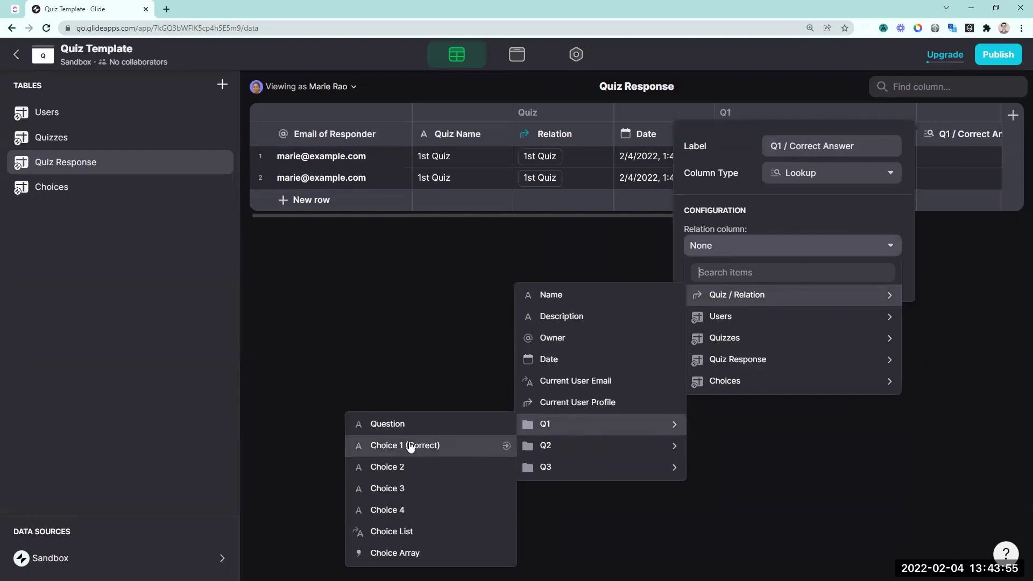
pyautogui.click(438, 445)
pyautogui.click(879, 275)
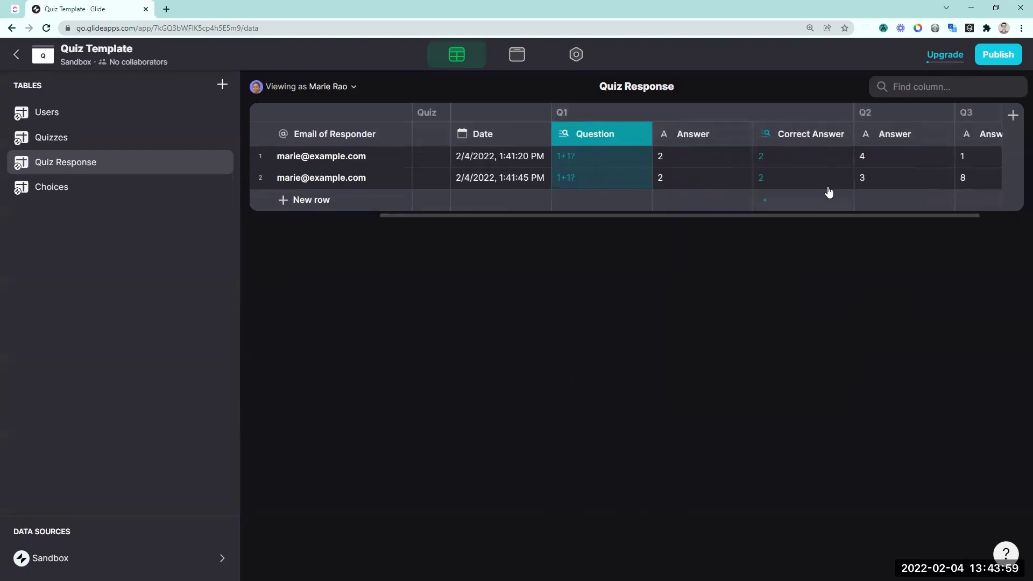
# - Add an If → Then → Else column named "Q1 / Correct?" after the Q1 Correct Answer column
pyautogui.click(842, 135)
pyautogui.click(760, 202)
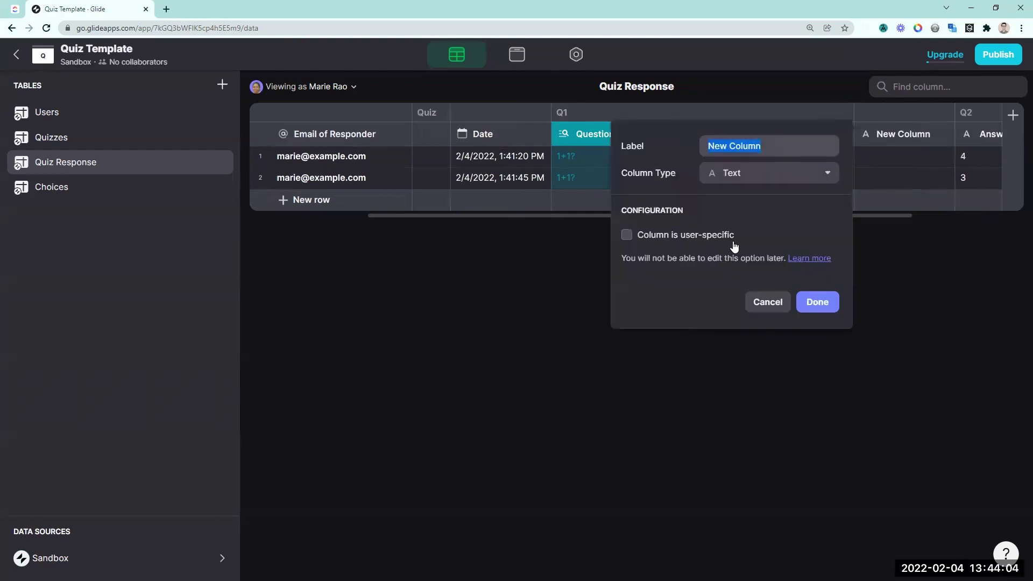
pyautogui.write('Q1 / Correct?')
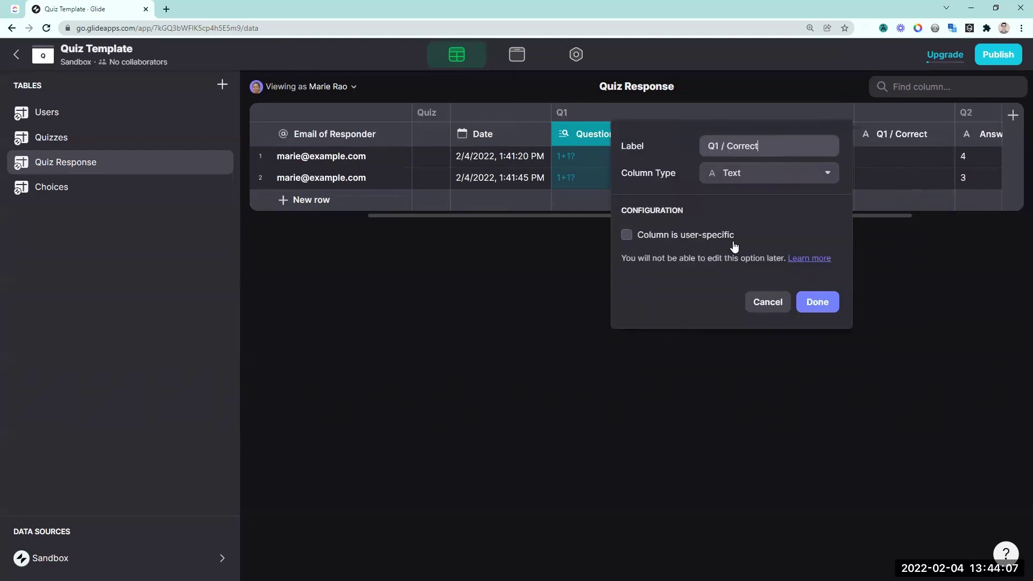
pyautogui.click(734, 175)
pyautogui.click(716, 262)
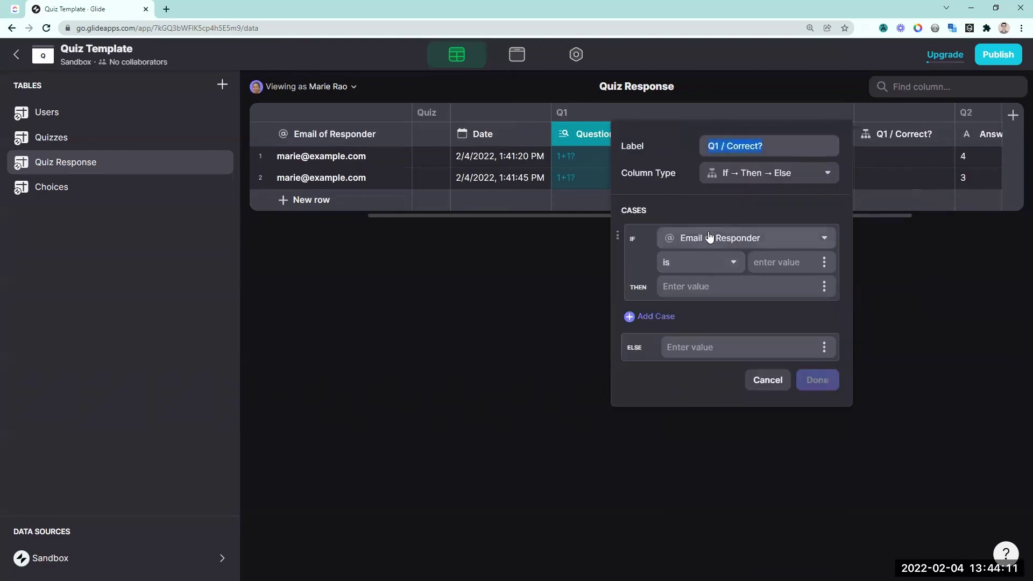
# - Set the Q1 / Correct? condition to check whether the Q1 Answer is the Q1 Correct Answer
pyautogui.click(710, 237)
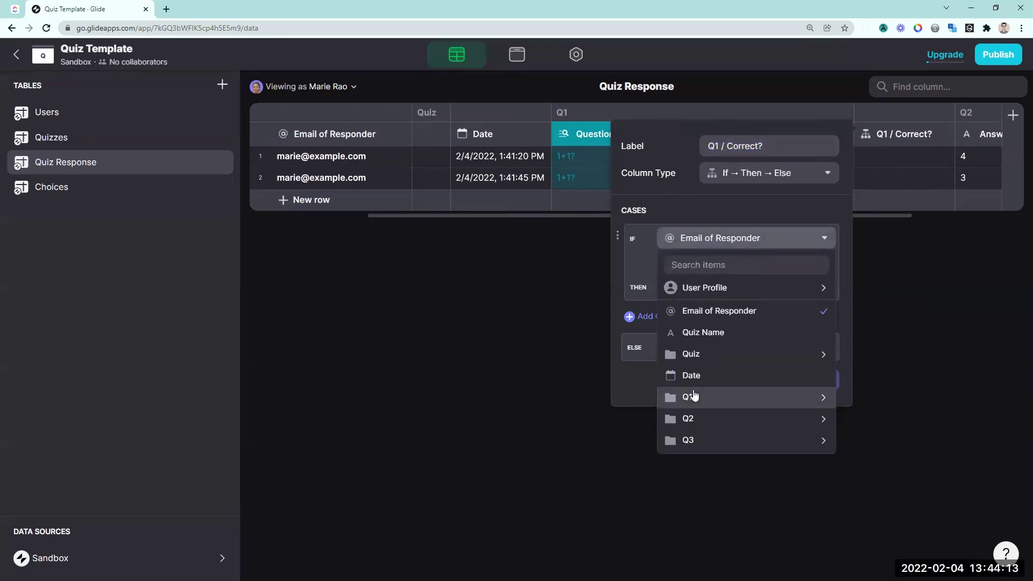
pyautogui.moveTo(724, 398)
pyautogui.click(873, 419)
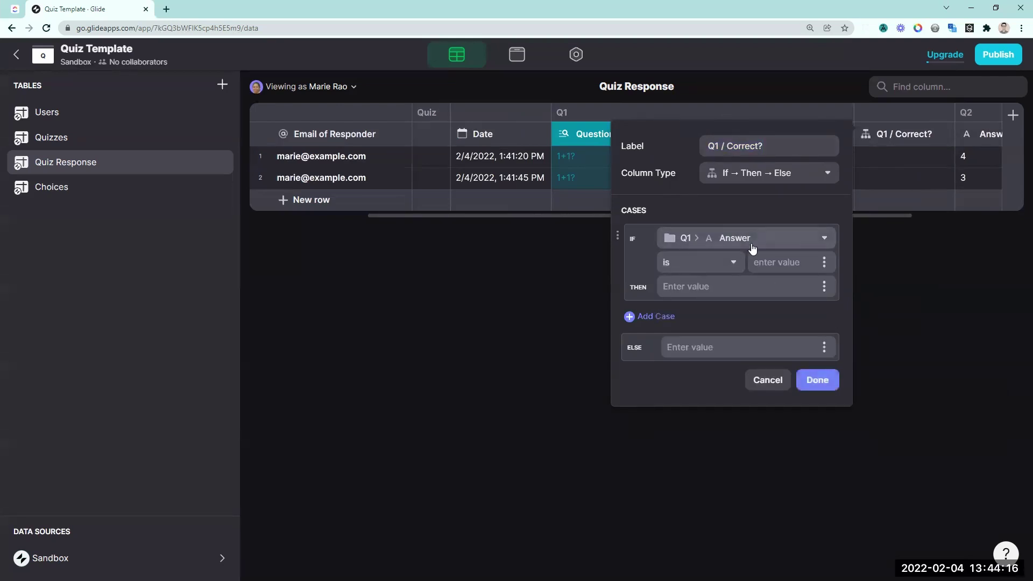
pyautogui.click(825, 265)
pyautogui.moveTo(831, 425)
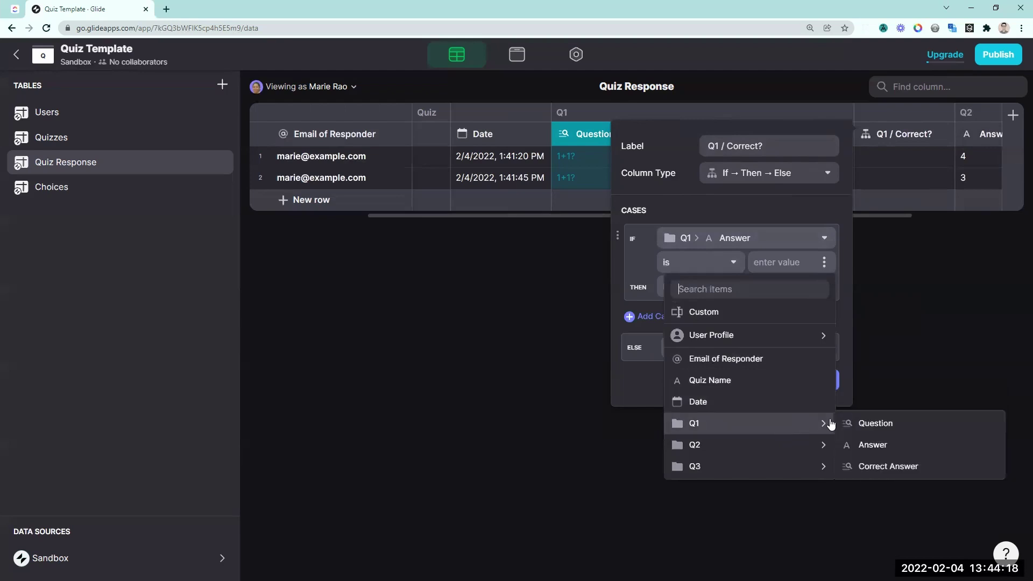
pyautogui.click(859, 465)
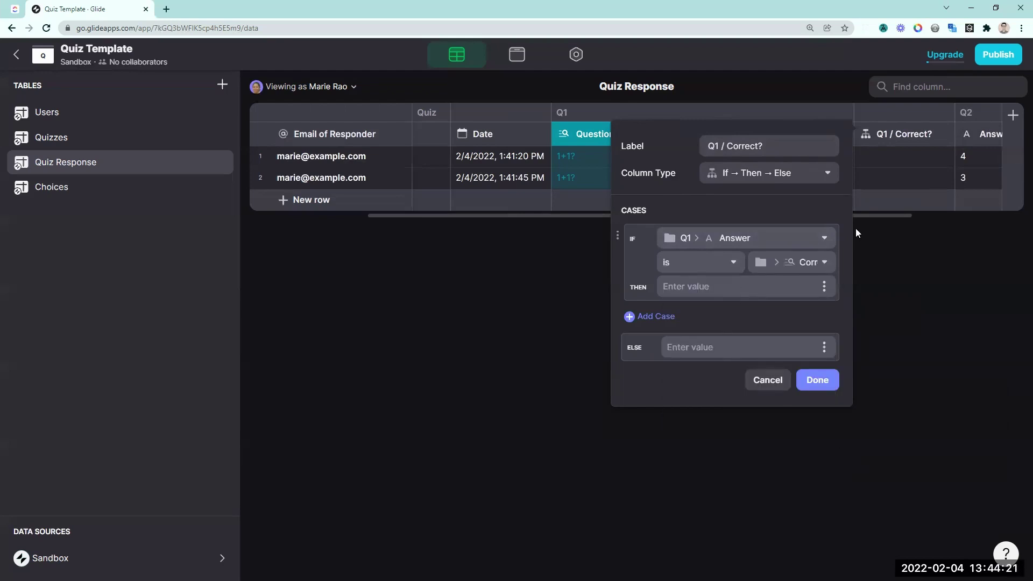
# - Make Q1 / Correct? return a ✅ emoji when the condition is met and a ❌ emoji otherwise, and save the column
pyautogui.press('super+period')
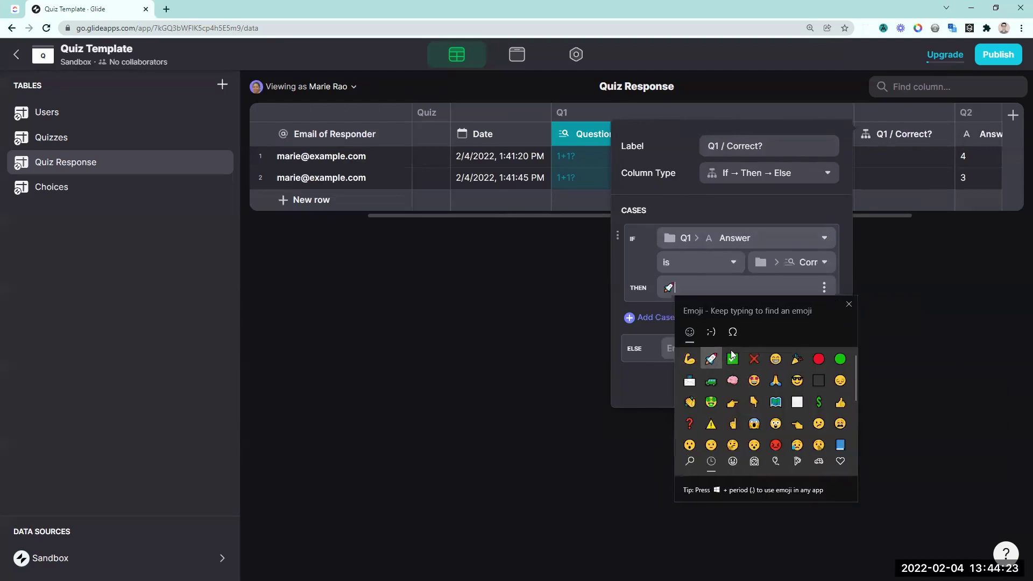
pyautogui.click(722, 358)
pyautogui.click(729, 349)
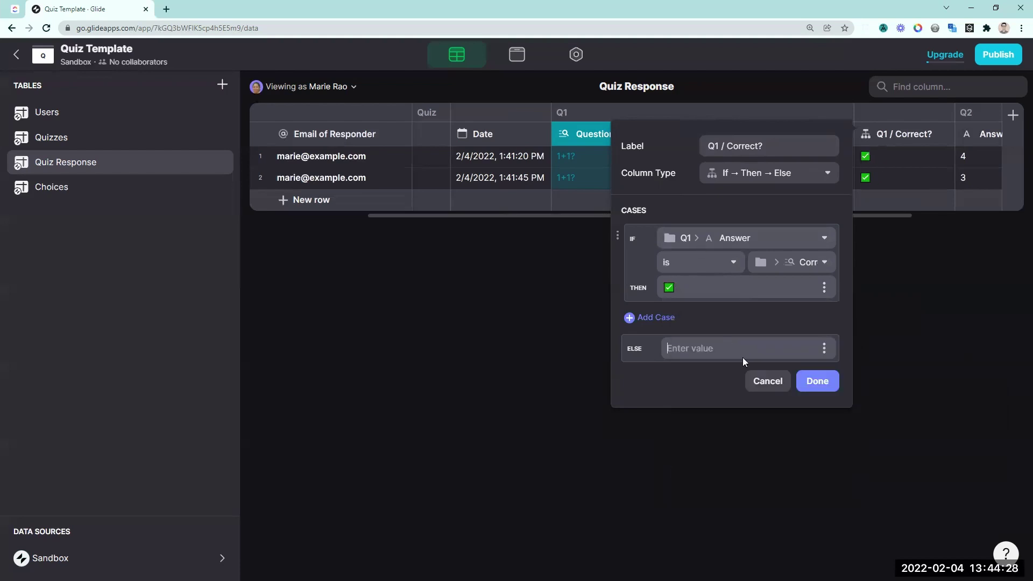
pyautogui.press('super+period')
pyautogui.click(758, 420)
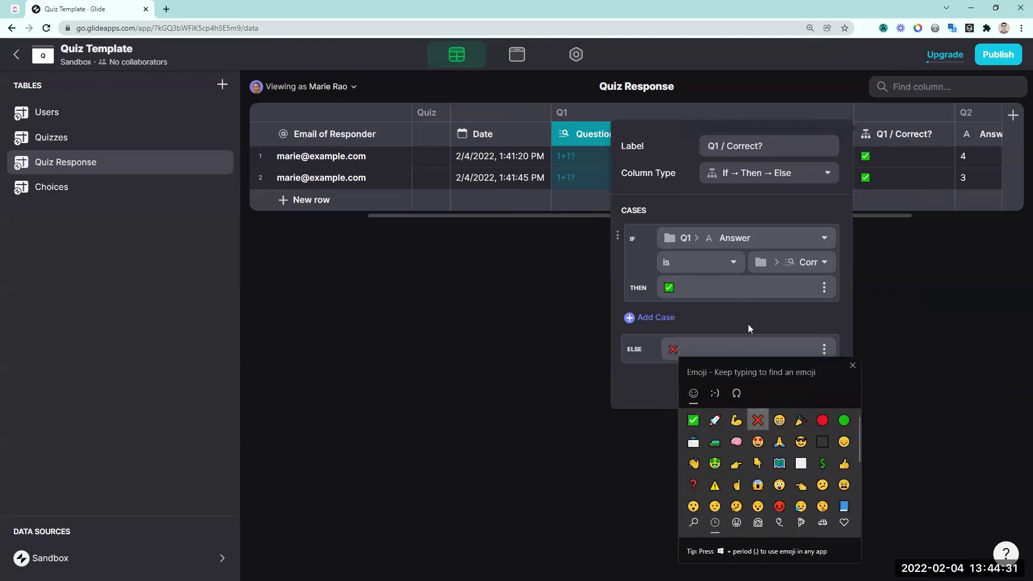
pyautogui.click(818, 381)
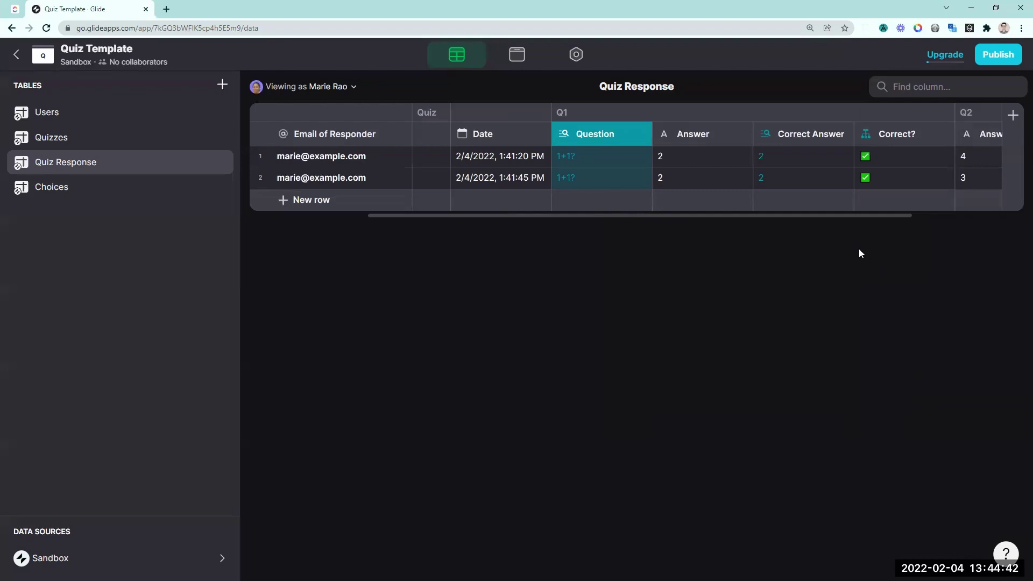
# - Duplicate the Q1 Question lookup column in the Quiz Response table
pyautogui.moveTo(854, 216); pyautogui.dragTo(1006, 207)
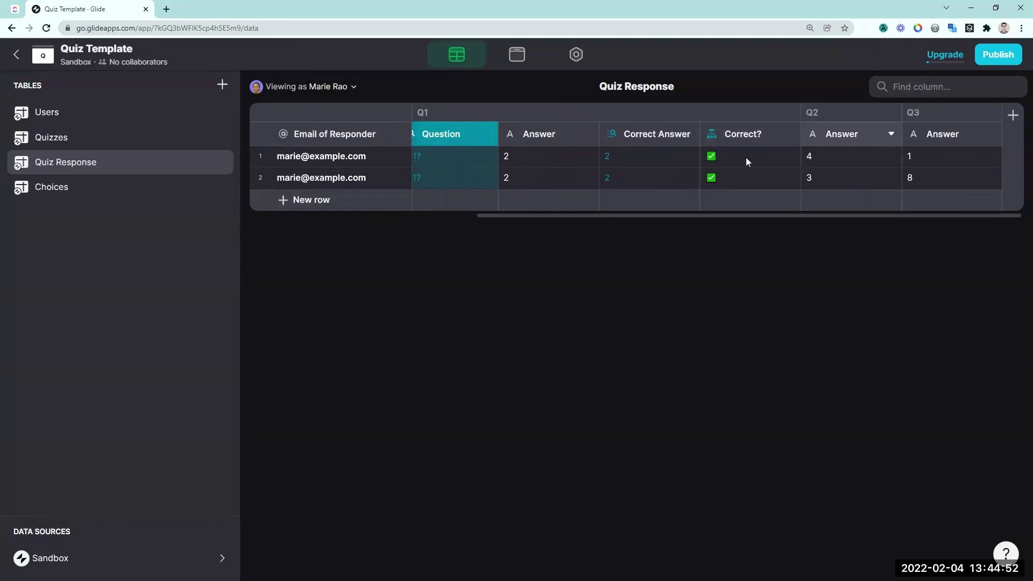
pyautogui.click(490, 134)
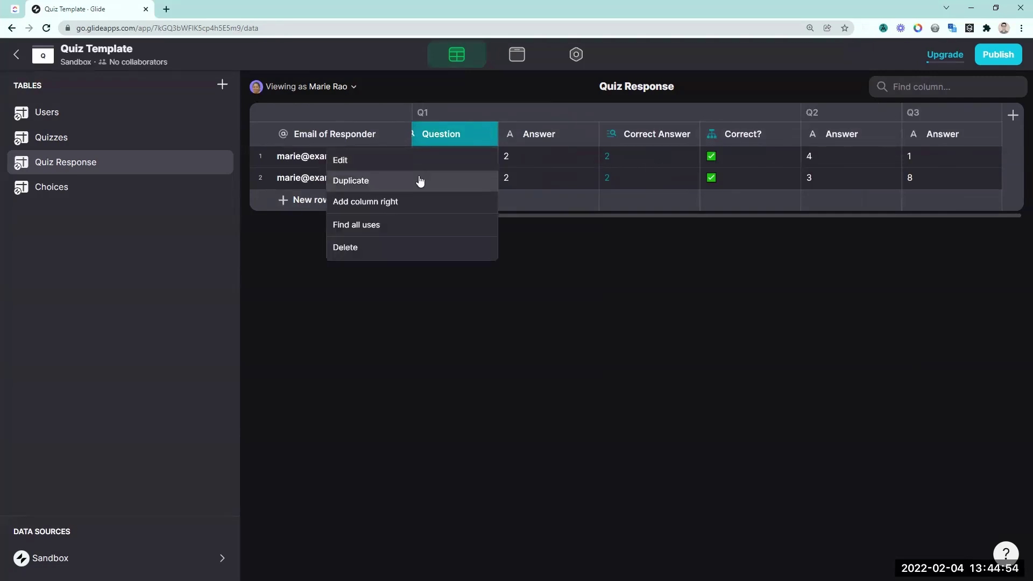
pyautogui.click(420, 181)
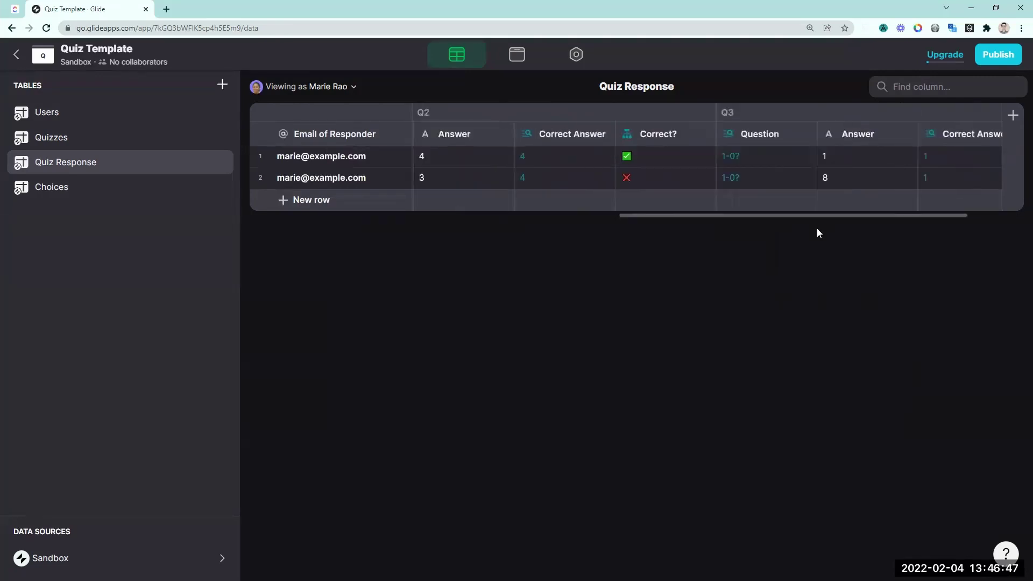
# - Add an If → Then → Else column after the Date column in the Quiz Response table
pyautogui.moveTo(817, 228); pyautogui.dragTo(611, 237)
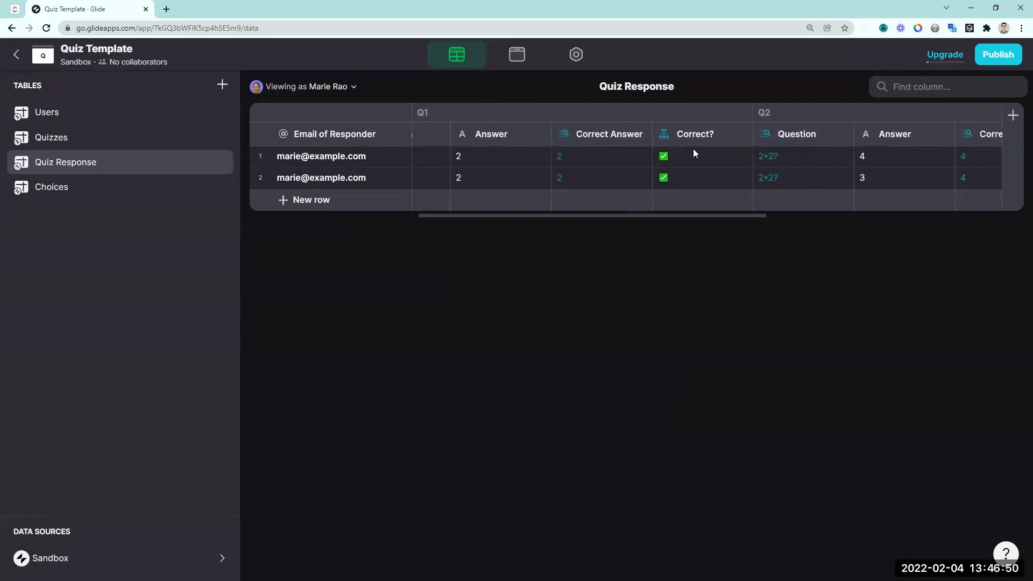
pyautogui.moveTo(674, 218); pyautogui.dragTo(446, 245)
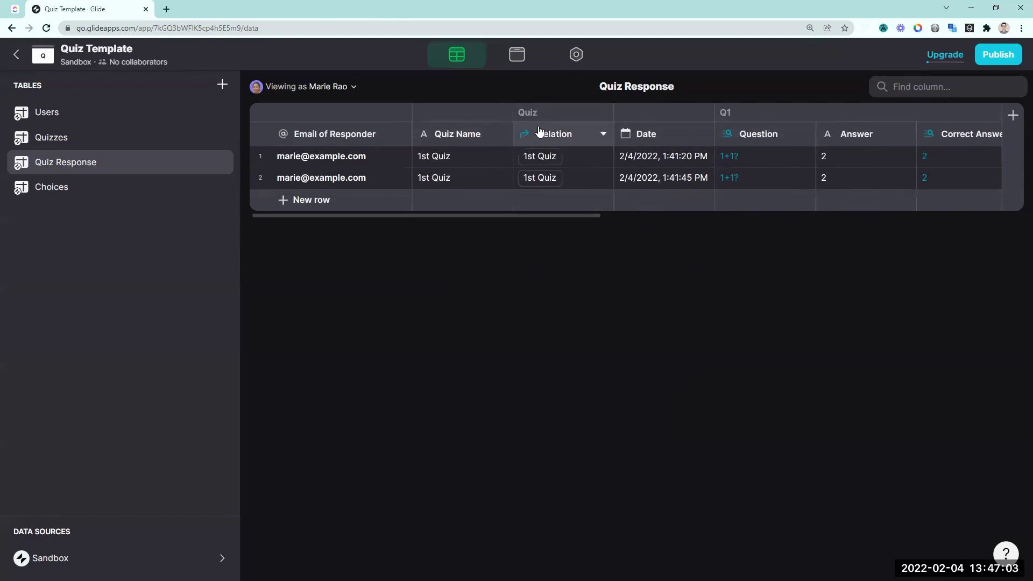
pyautogui.click(704, 134)
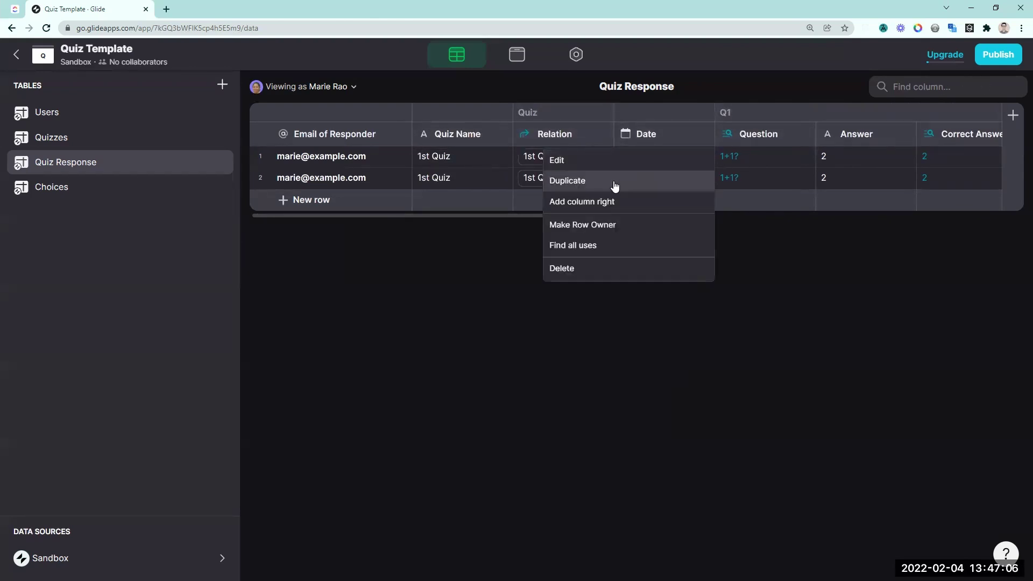
pyautogui.click(605, 205)
pyautogui.click(638, 179)
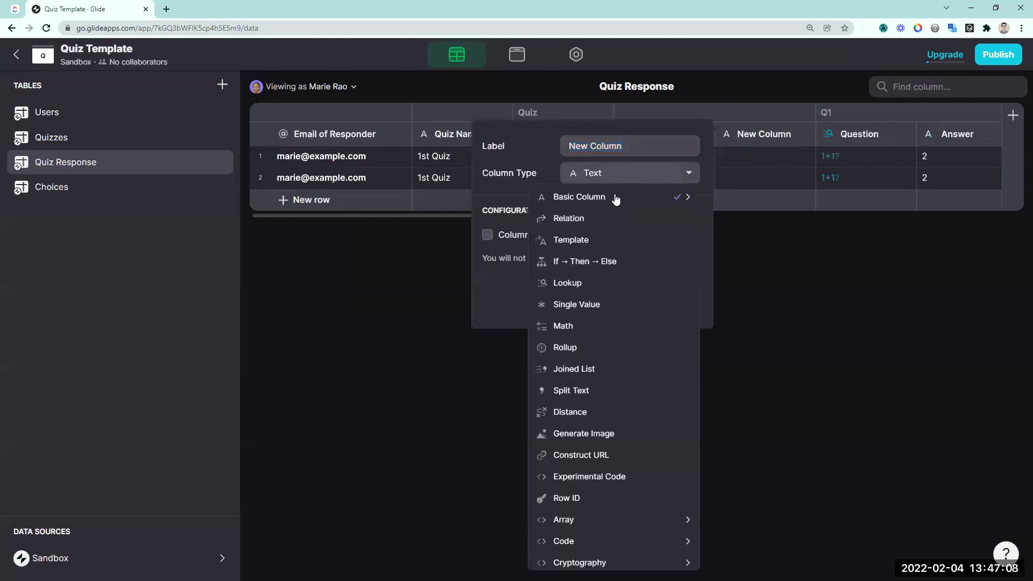
pyautogui.click(572, 267)
# - Set the first case to return 3 if the Q3 Question is not empty
pyautogui.click(565, 242)
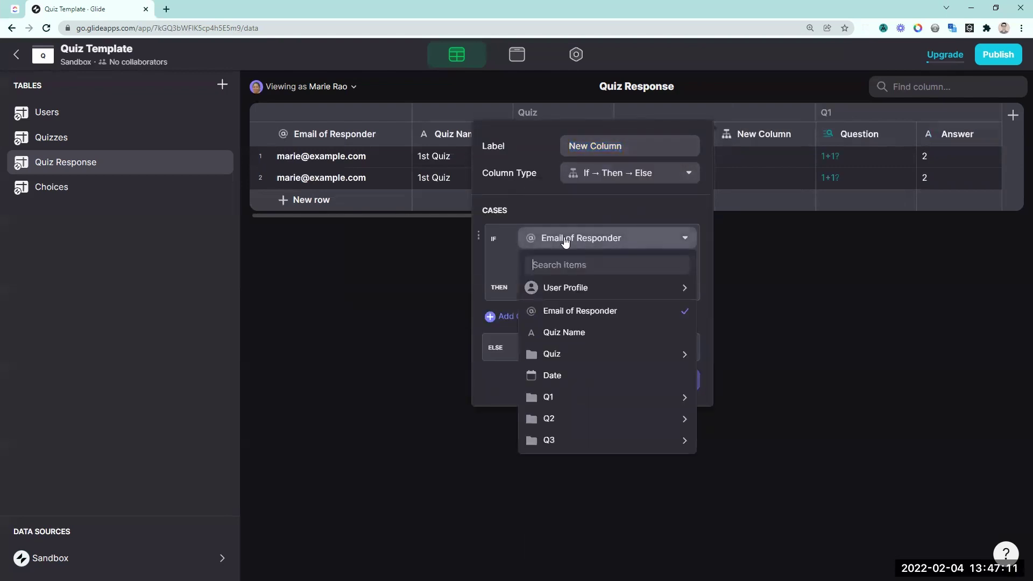
pyautogui.moveTo(559, 440)
pyautogui.click(747, 441)
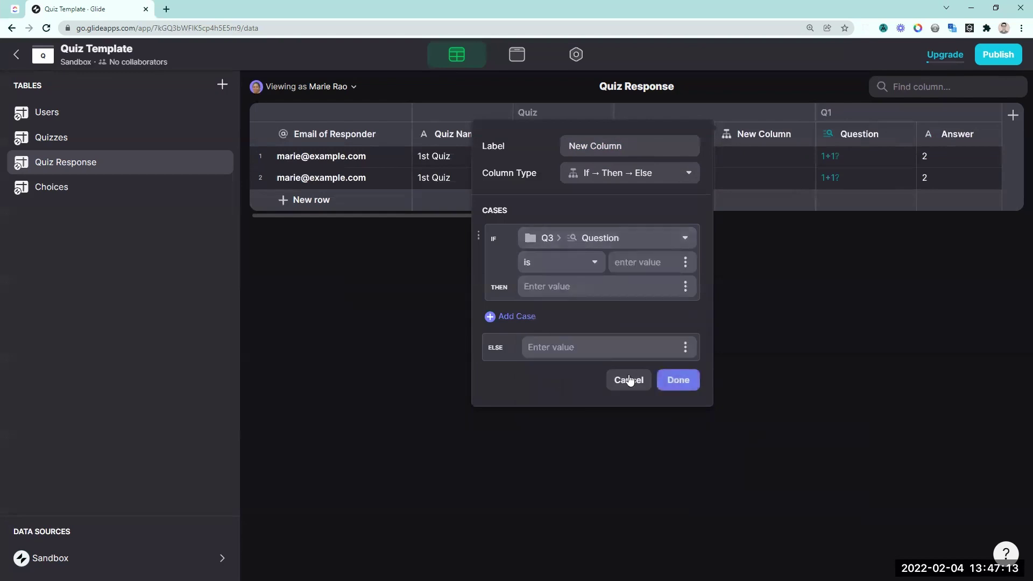
pyautogui.click(595, 263)
pyautogui.click(482, 350)
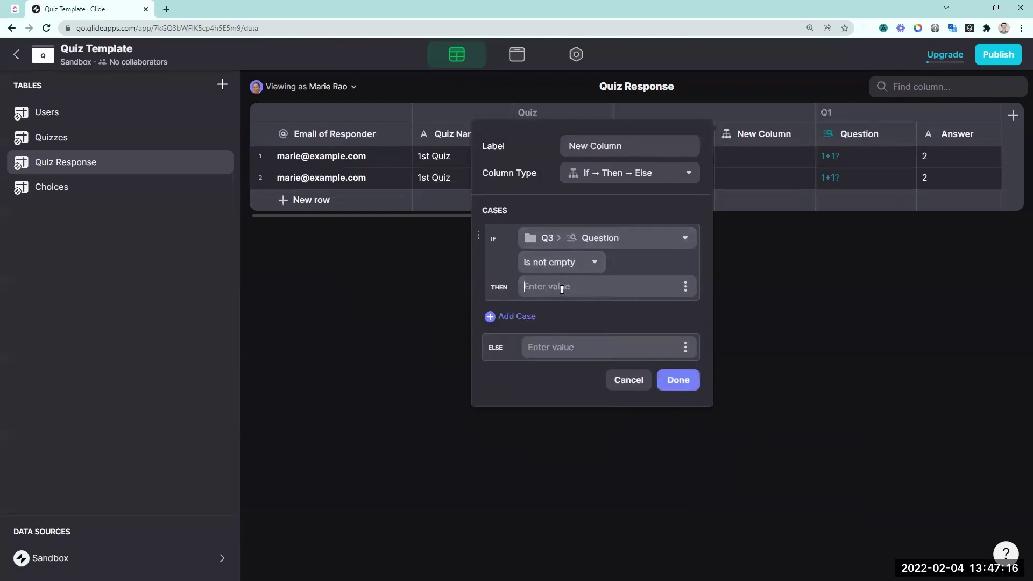
pyautogui.write('3')
# - Add a second case returning 2 if the Q2 Question is not empty
pyautogui.click(531, 319)
pyautogui.moveTo(577, 501)
pyautogui.click(712, 499)
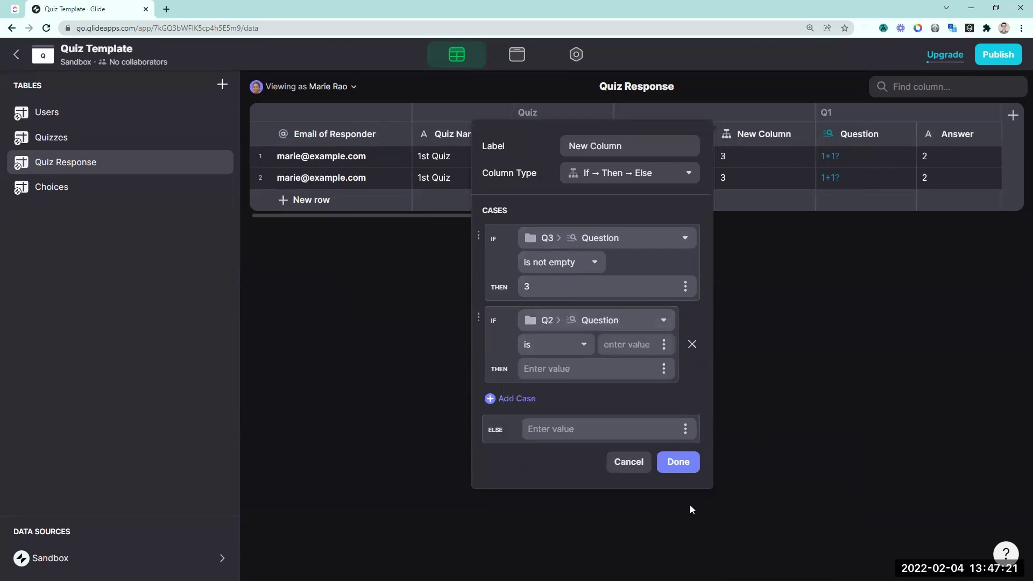
pyautogui.click(554, 344)
pyautogui.click(531, 429)
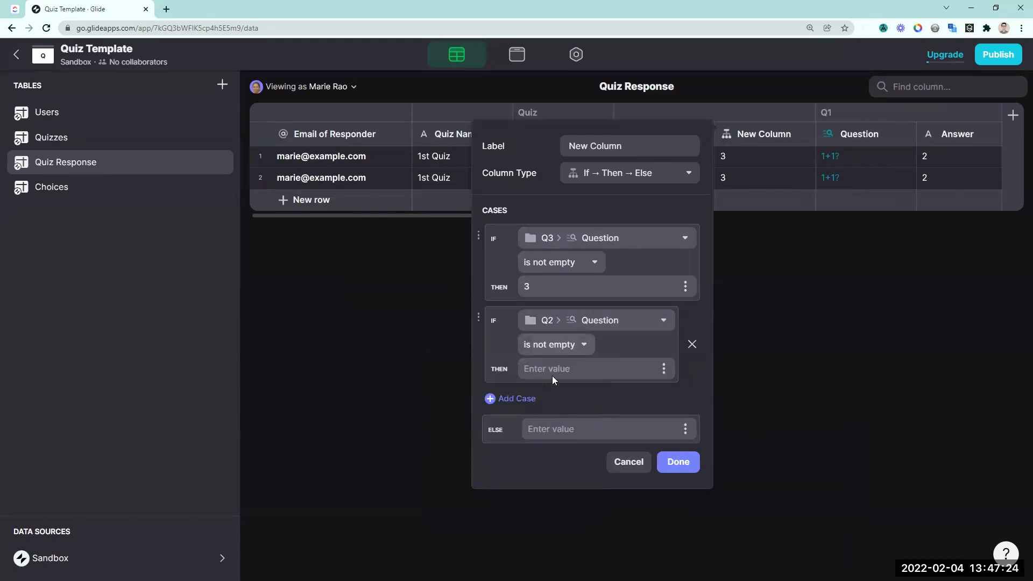
# - Add a third case returning 1 if the Q1 Question is not empty
pyautogui.click(526, 400)
pyautogui.moveTo(594, 337)
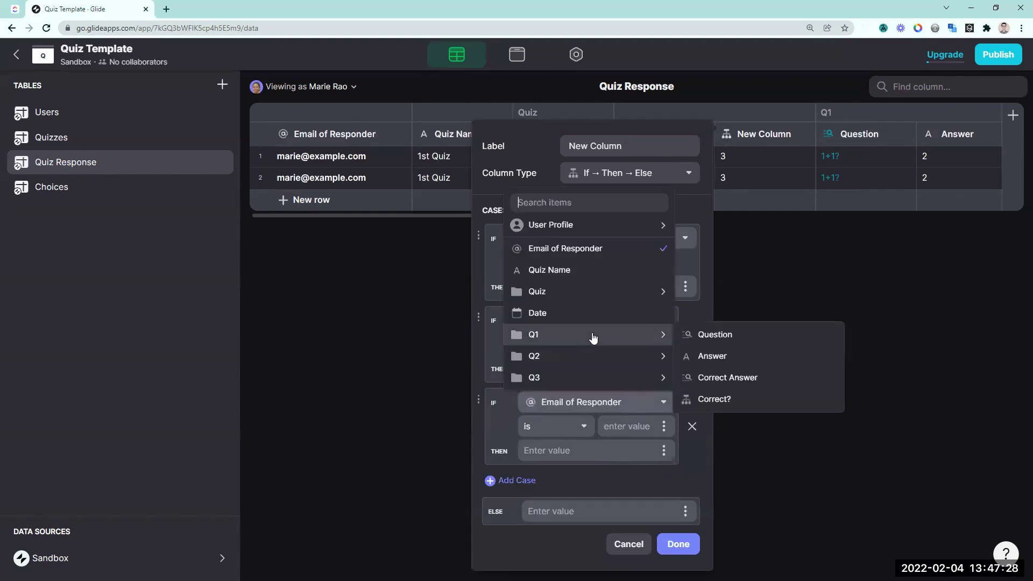
pyautogui.click(696, 334)
pyautogui.click(555, 426)
pyautogui.click(516, 322)
pyautogui.write('1')
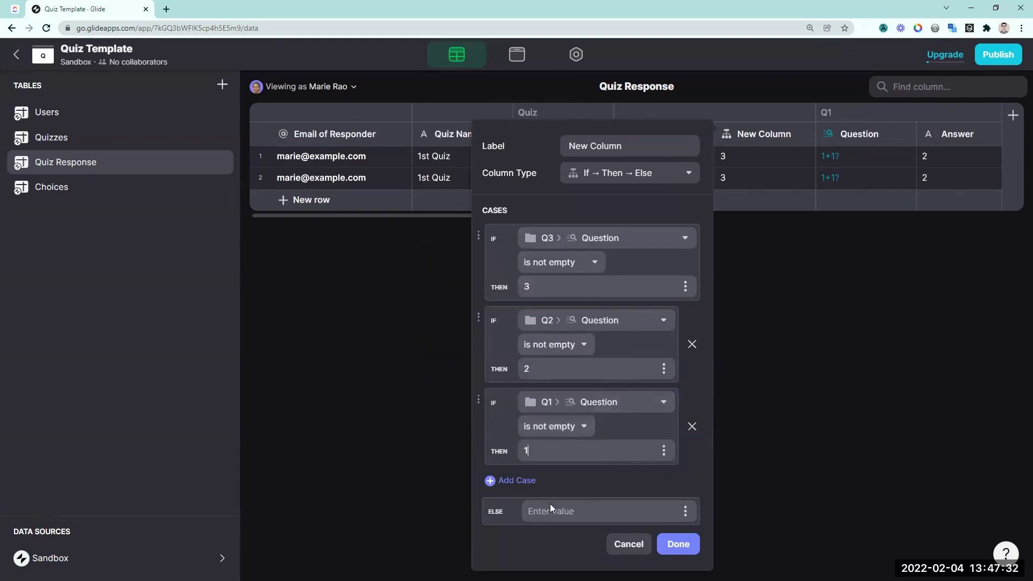
# - Name the new column "# of Questions" and save it
pyautogui.click(740, 200)
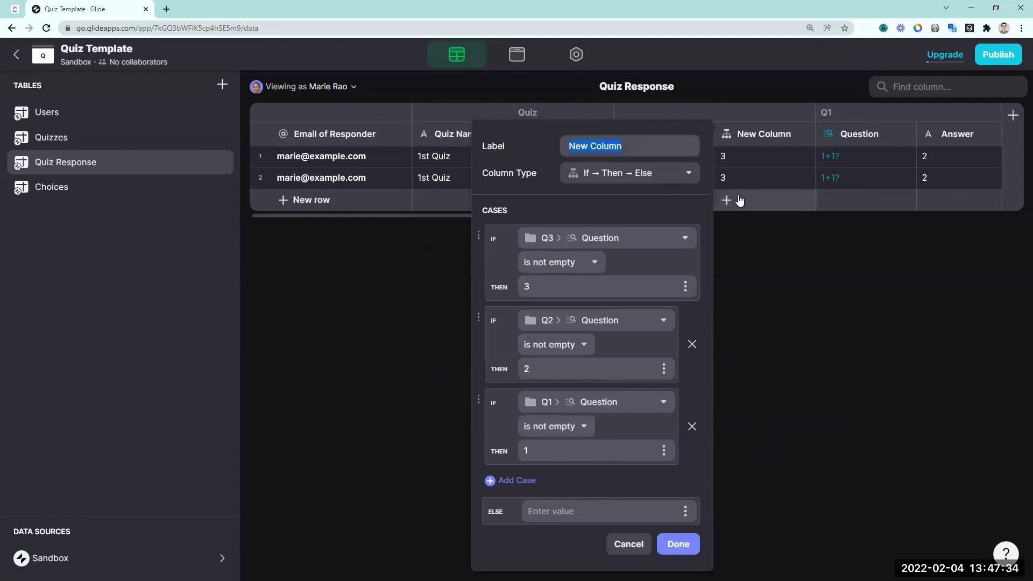
pyautogui.write('# of Questions')
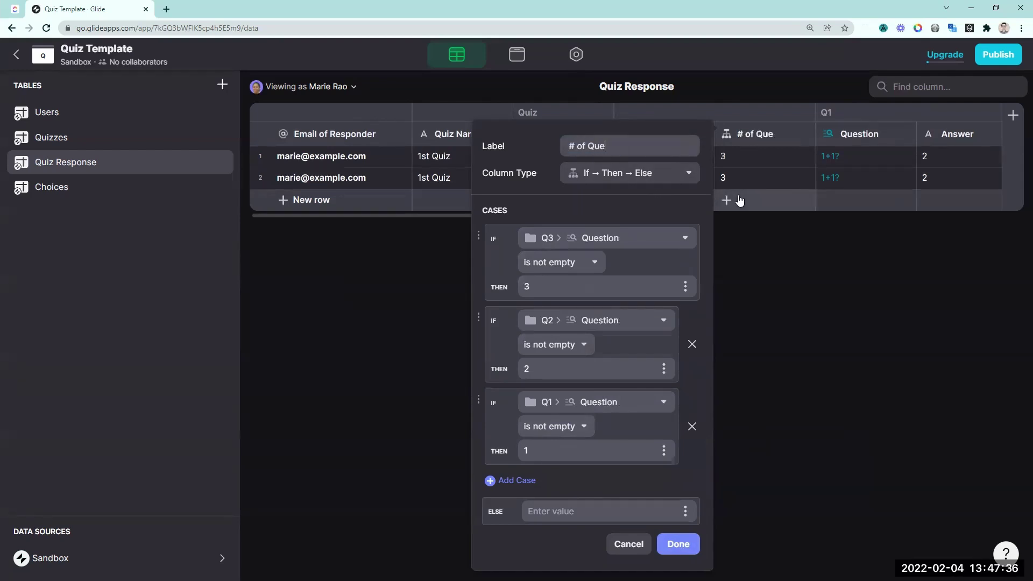
pyautogui.press('Return')
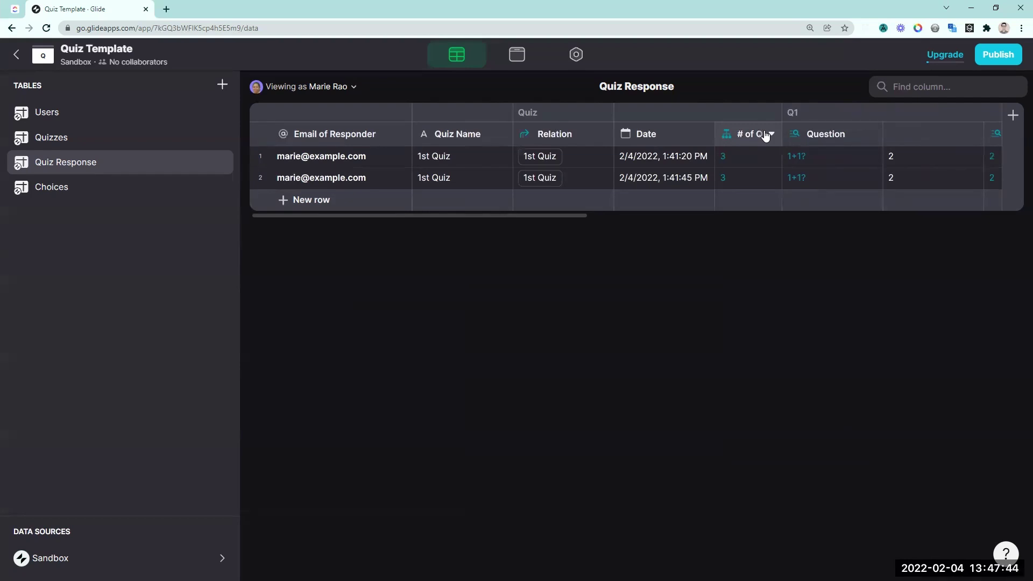
# - Add a Template column named "List of Checks" after the # of Questions column
pyautogui.click(771, 134)
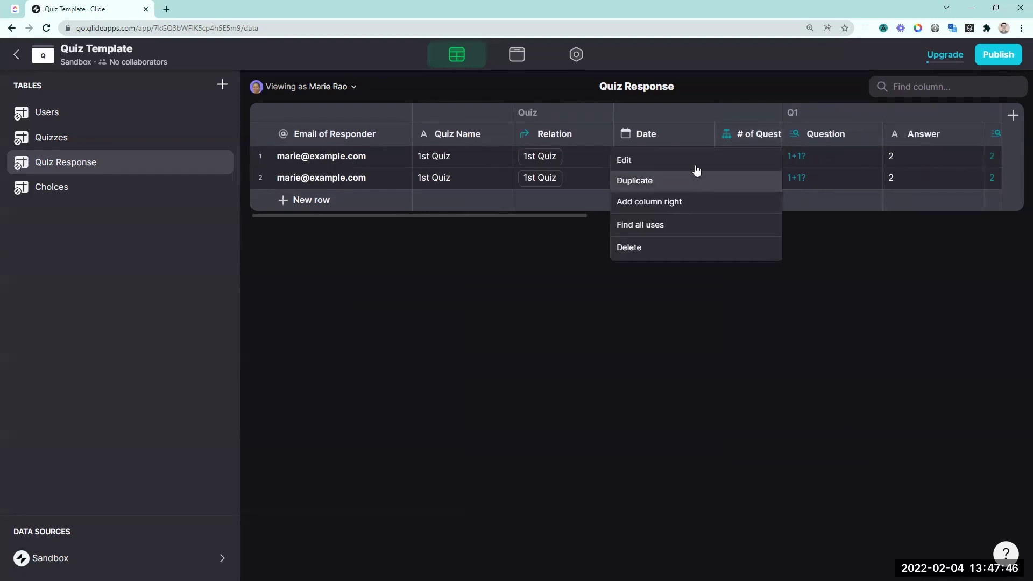
pyautogui.click(671, 201)
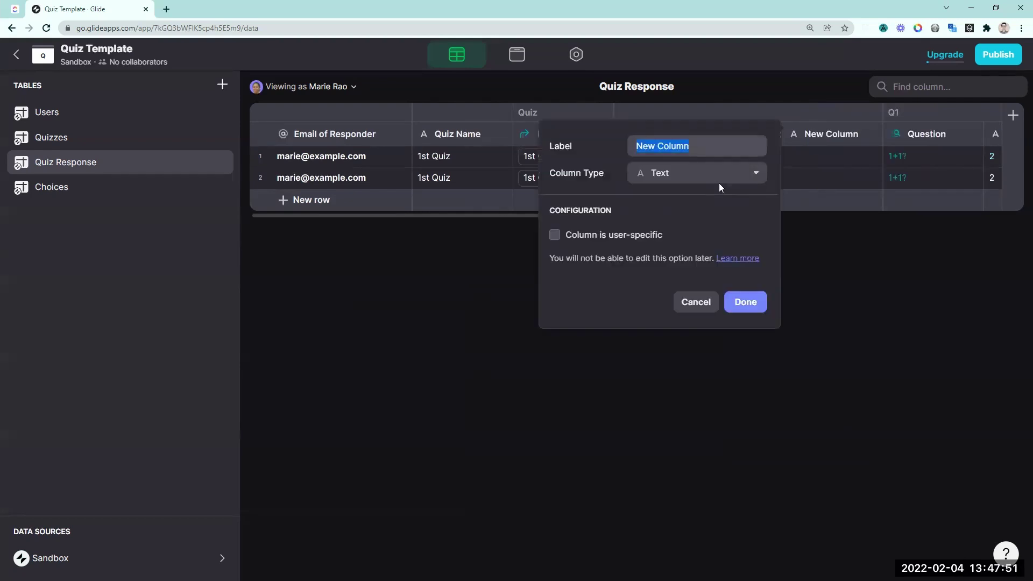
pyautogui.write('List of Checks')
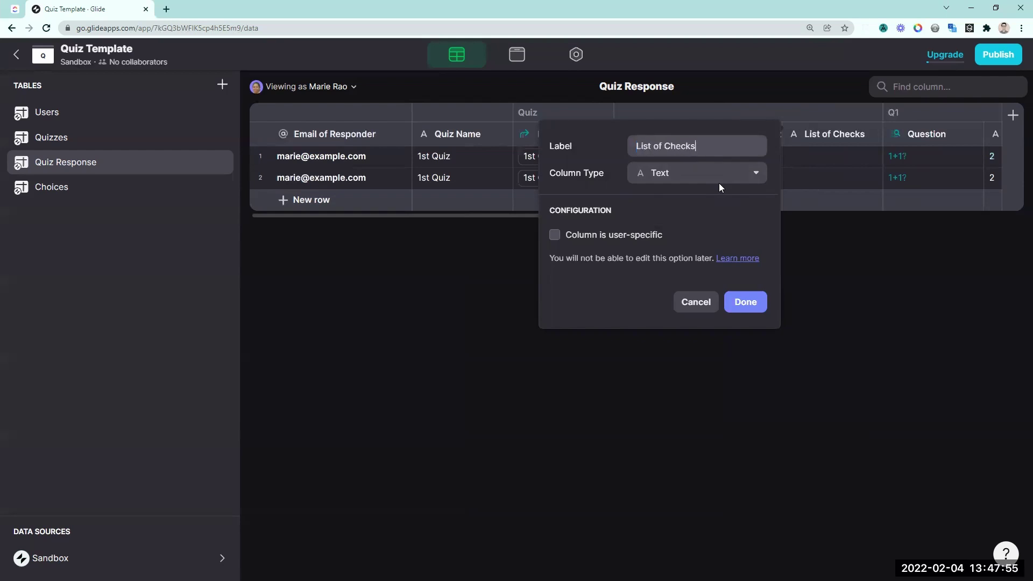
pyautogui.click(719, 181)
pyautogui.click(635, 233)
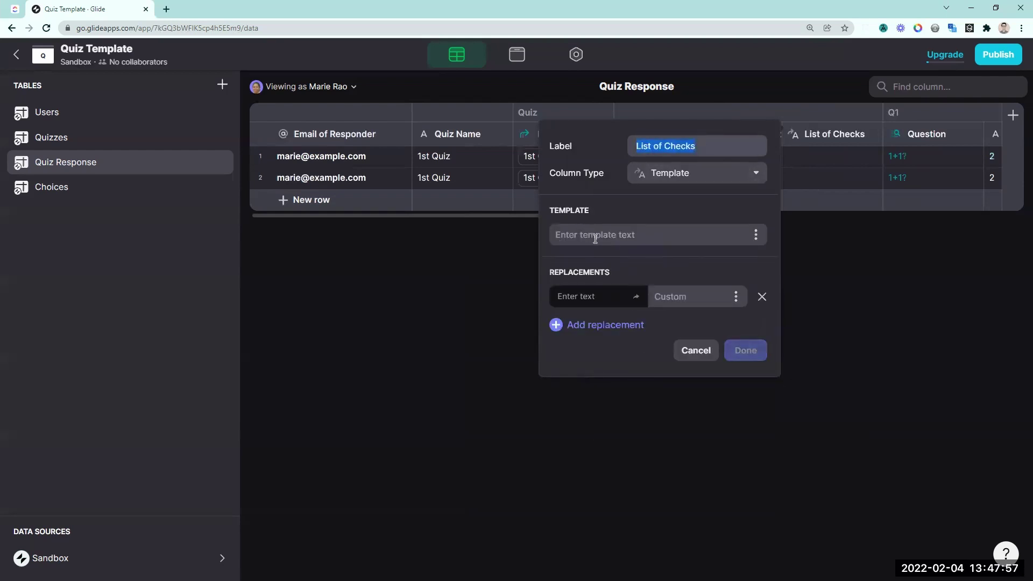
# - Set the template text to "1,2,3" and add replacement entries for 1, 2 and 3
pyautogui.click(615, 231)
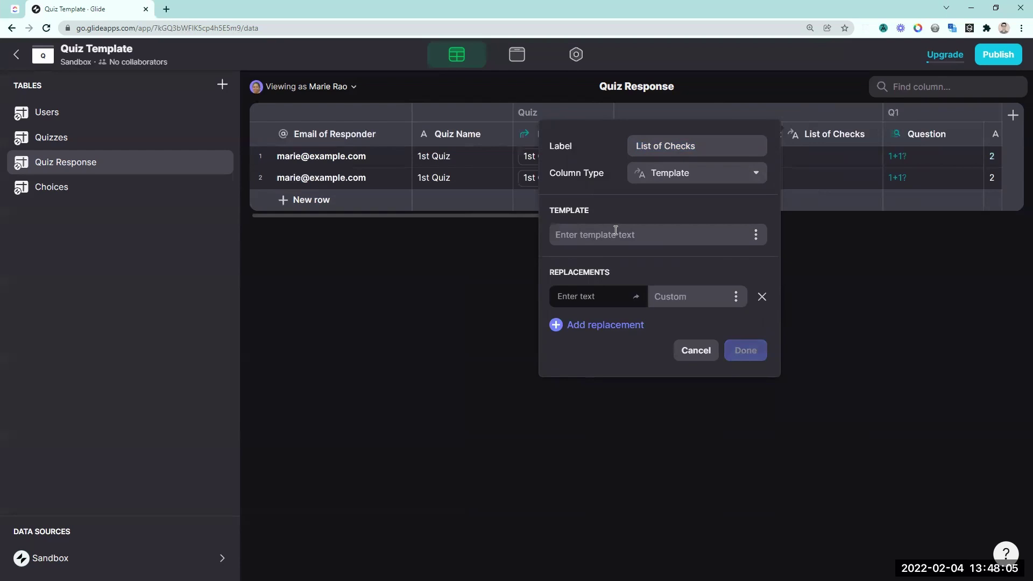
pyautogui.write('1,2,3')
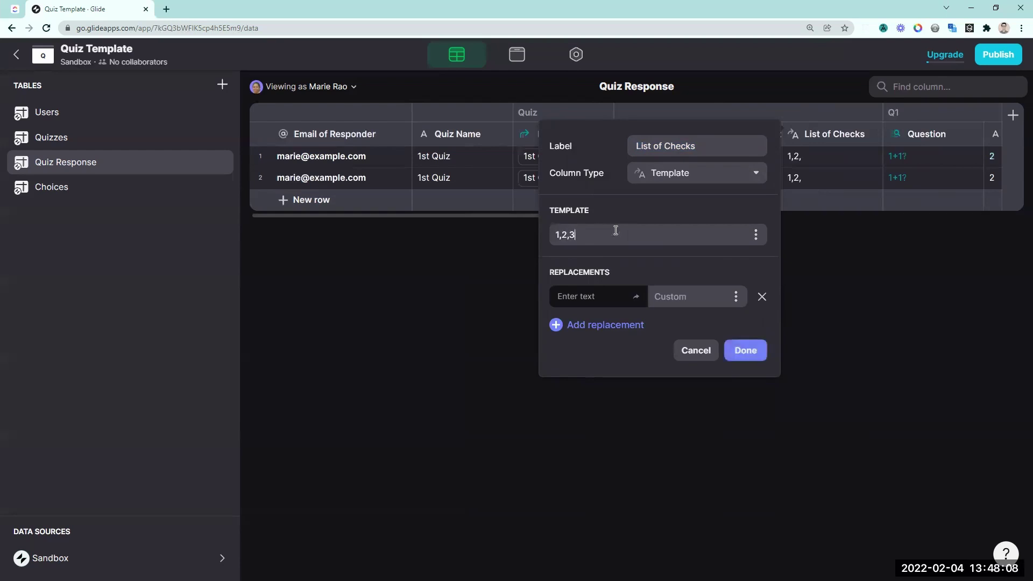
pyautogui.write('1')
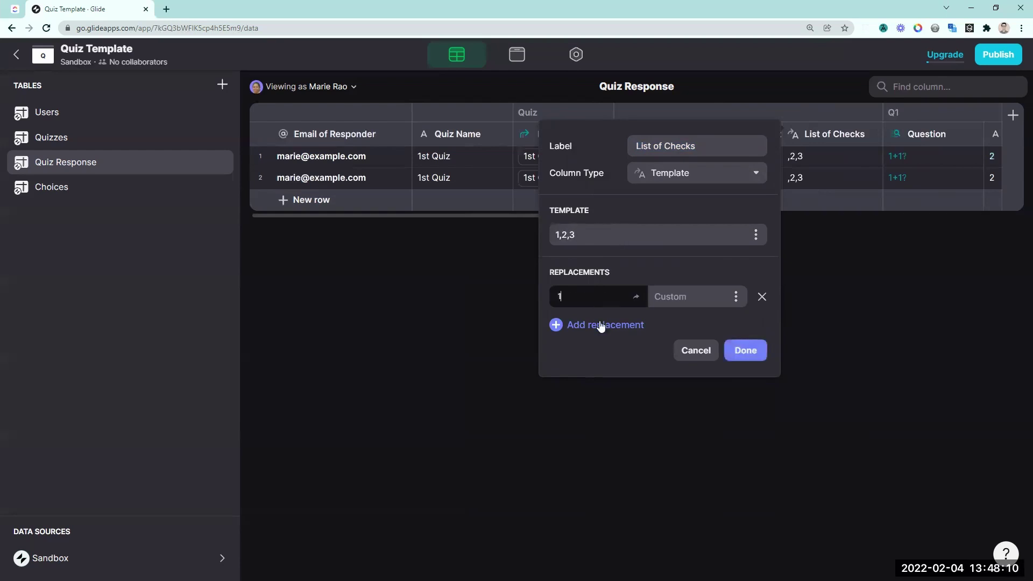
pyautogui.click(601, 325)
pyautogui.write('2')
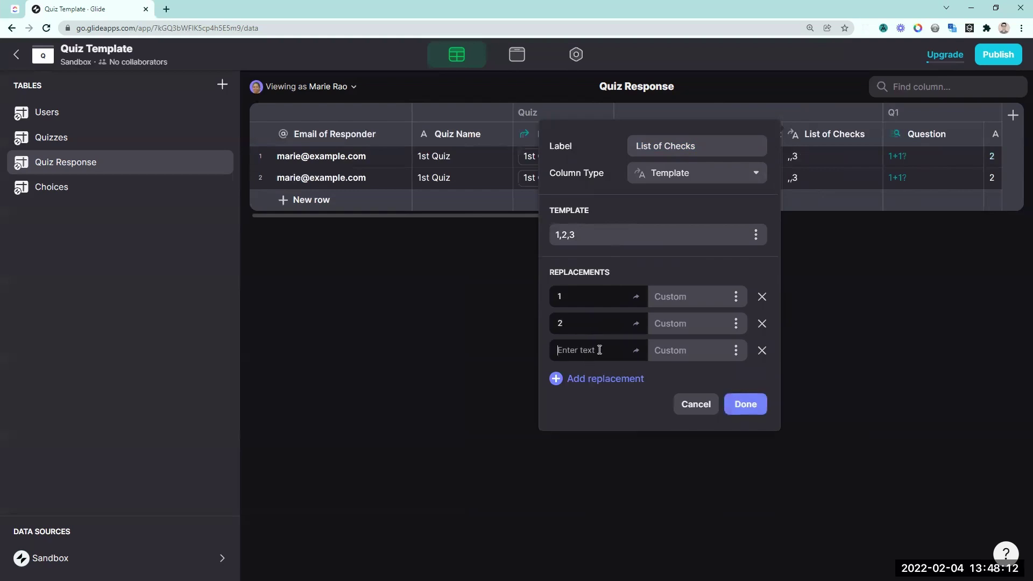
pyautogui.write(',3')
# - Replace 1, 2 and 3 with the Correct? values of Q1, Q2 and Q3 respectively, and save the column
pyautogui.click(736, 296)
pyautogui.scroll(-1, 662, 484)
pyautogui.moveTo(699, 514)
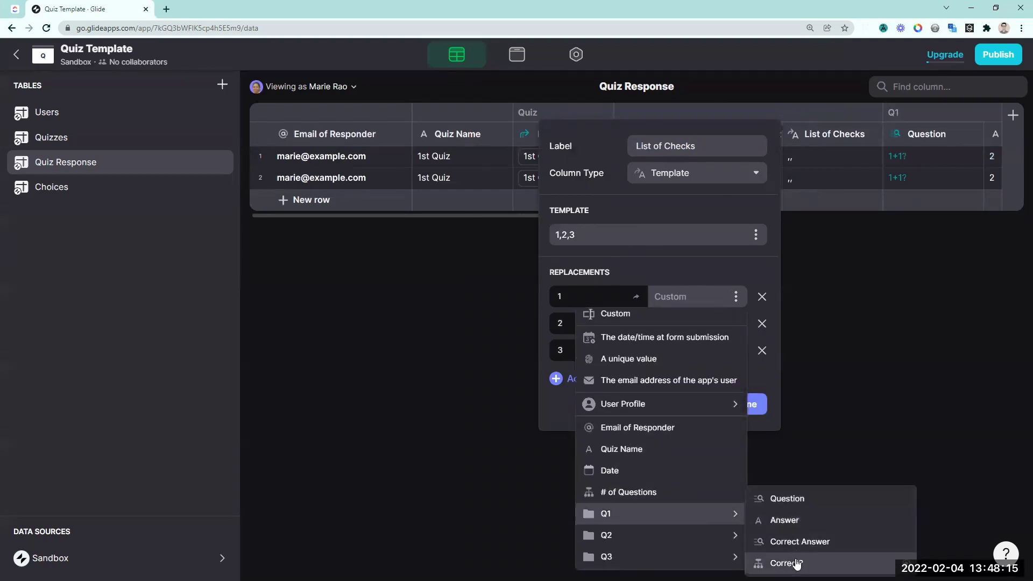
pyautogui.click(797, 564)
pyautogui.click(697, 323)
pyautogui.moveTo(705, 279)
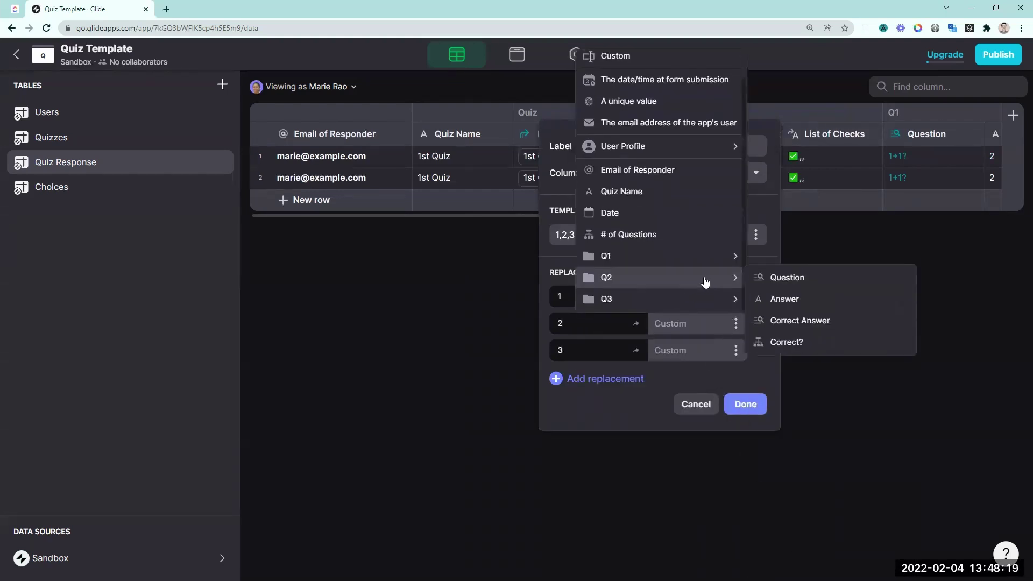
pyautogui.click(785, 343)
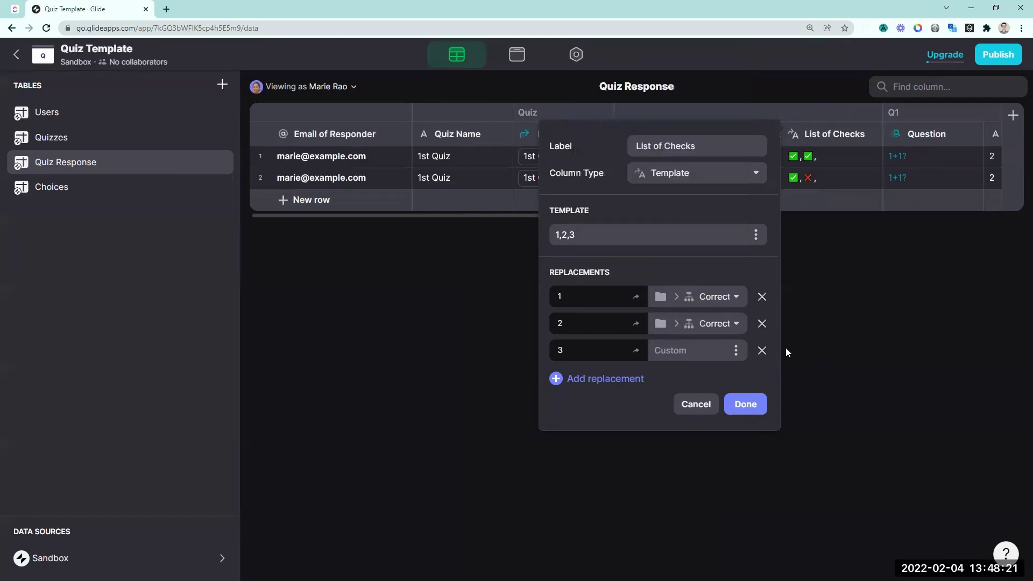
pyautogui.click(735, 347)
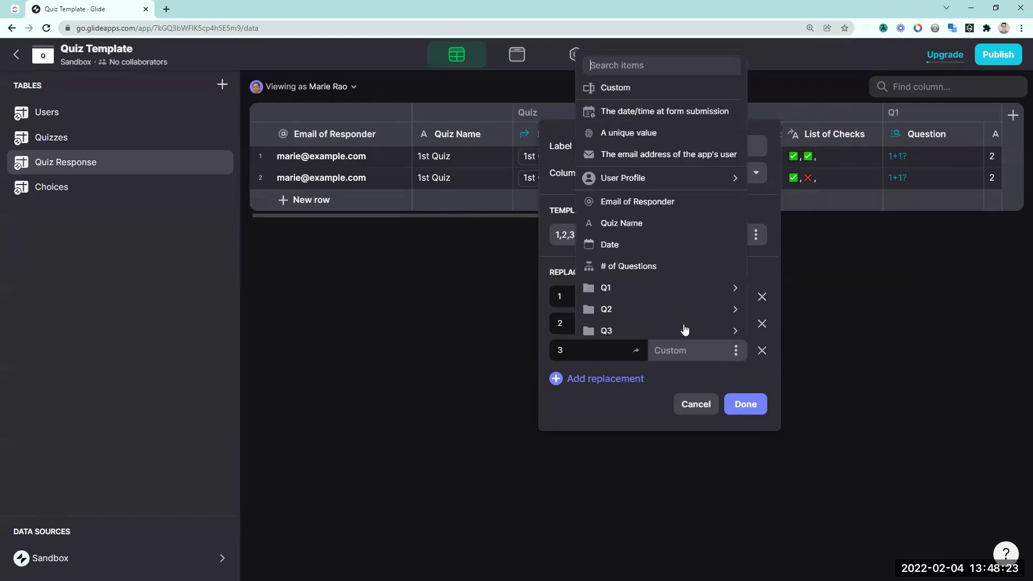
pyautogui.moveTo(674, 329)
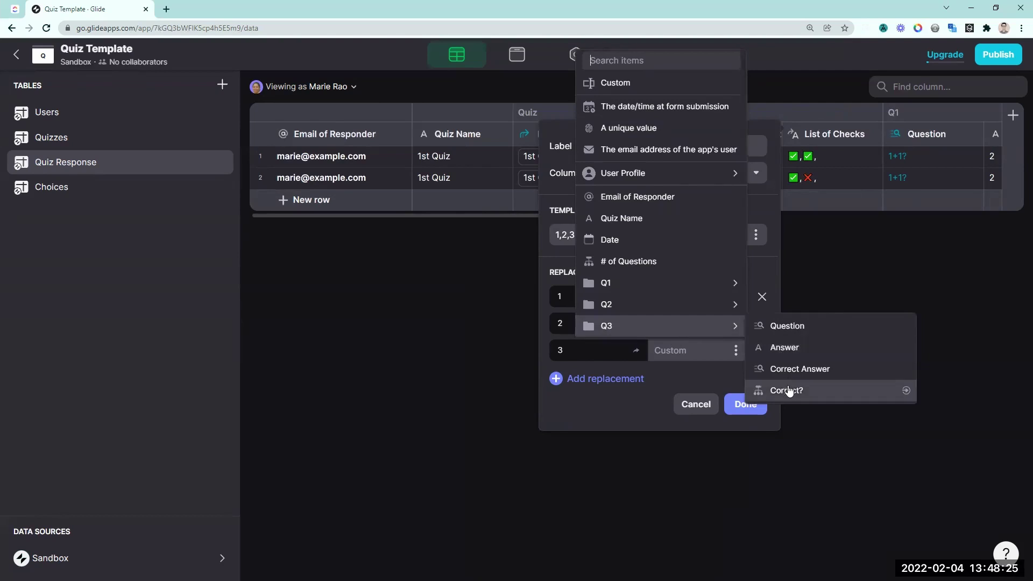
pyautogui.click(787, 387)
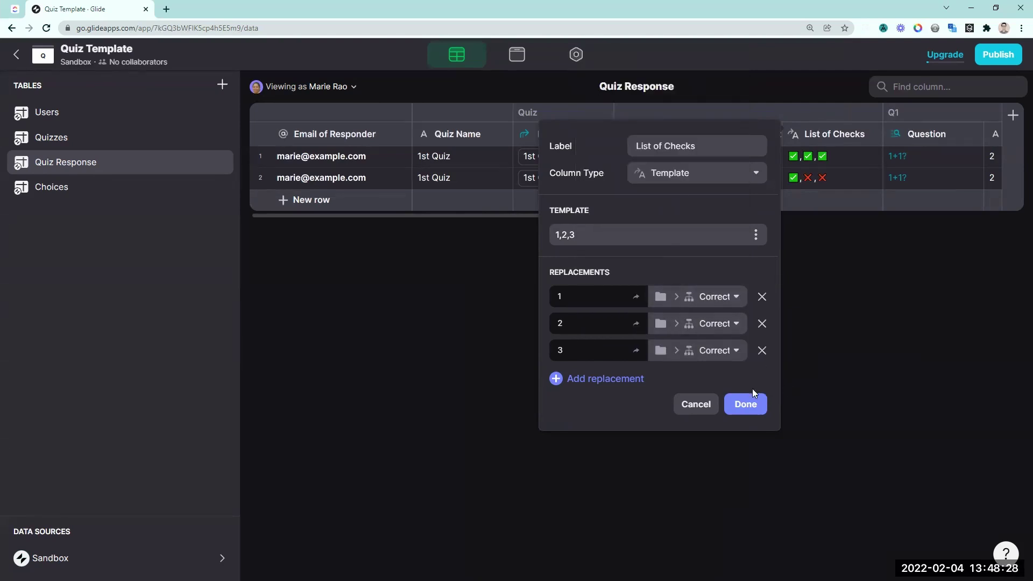
pyautogui.click(752, 403)
# - Add a Template column after List of Checks, using List of Checks as its template and replacing ✅ with 1
pyautogui.click(812, 134)
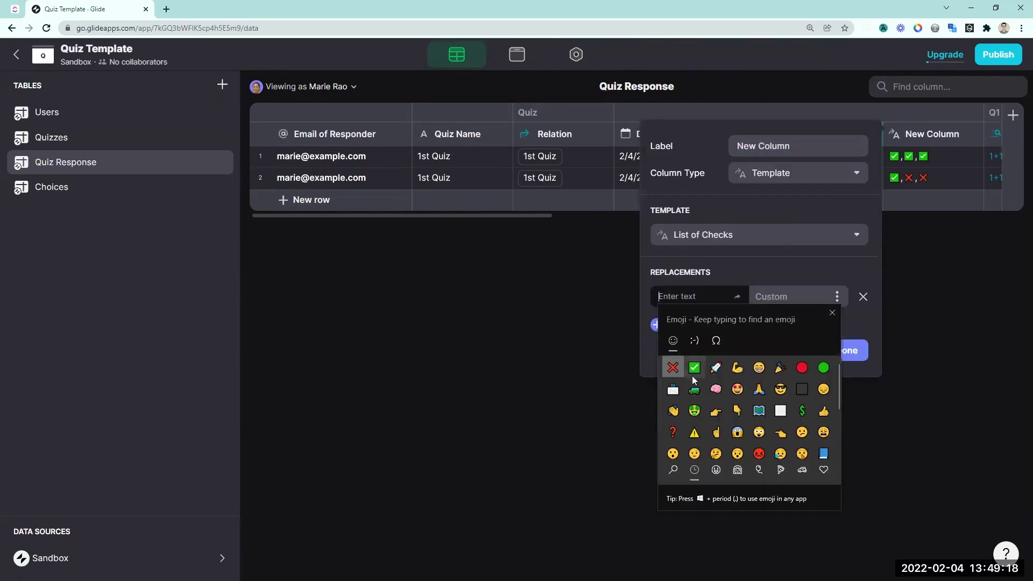
pyautogui.click(694, 365)
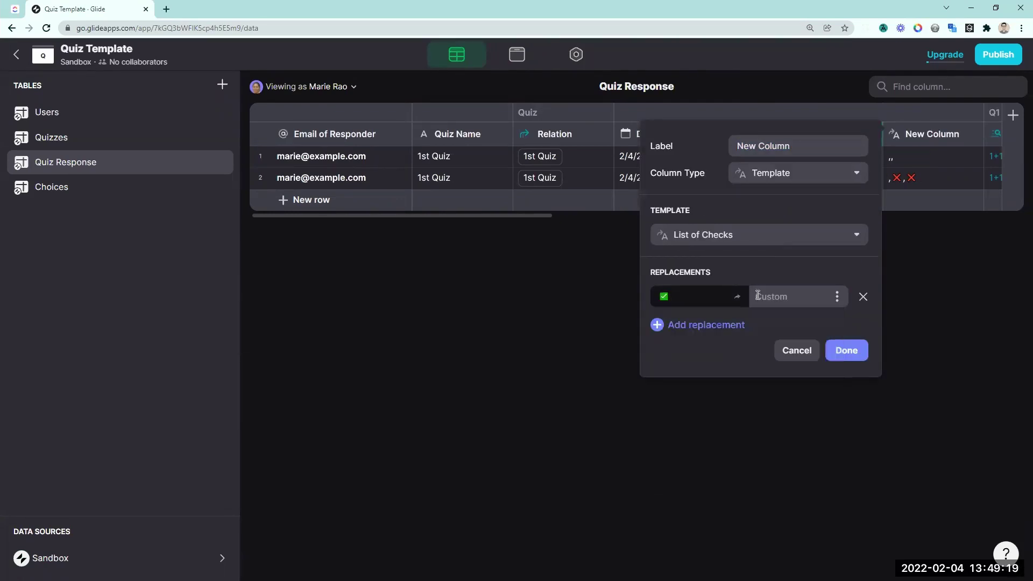
pyautogui.click(758, 295)
pyautogui.write('1')
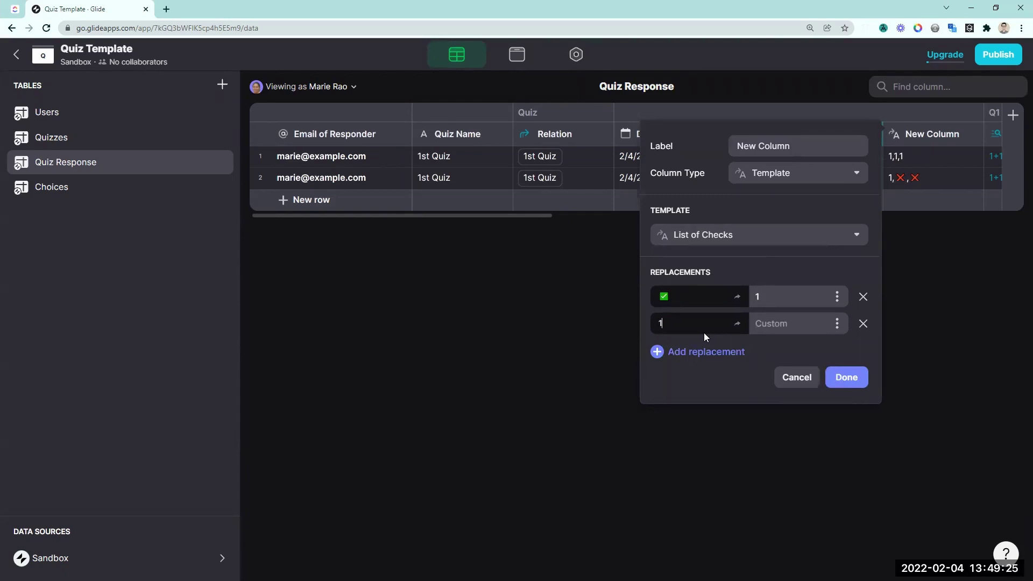
# - Add replacements that turn the comma and the ❌ emoji into empty text in the new template column
pyautogui.press('BackSpace')
pyautogui.write(',')
pyautogui.click(701, 353)
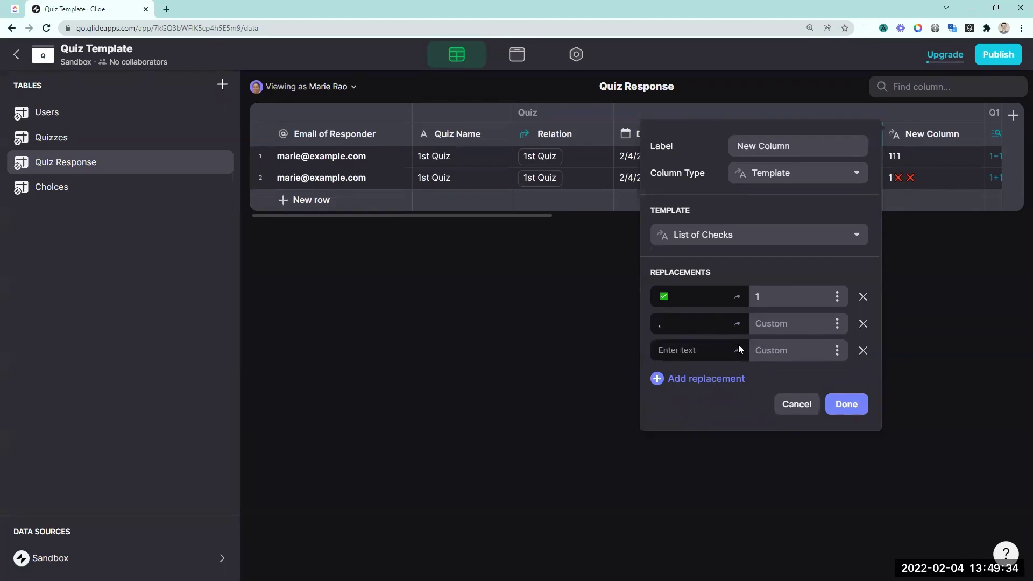
pyautogui.press('super+period')
pyautogui.click(677, 421)
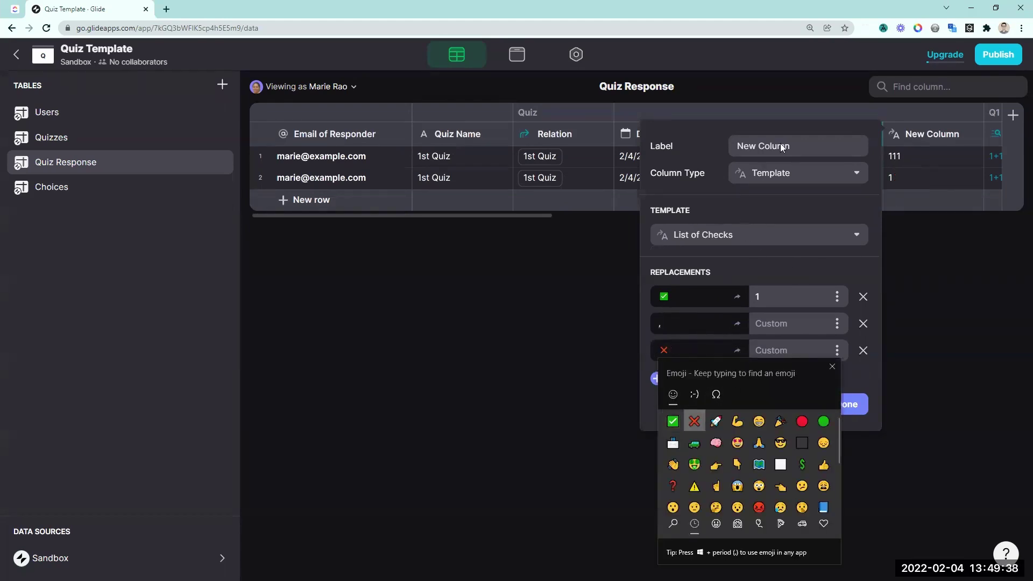
# - Label the column "✅ to 1s", save it, and reopen it to remove the replacement of ✅ with 1
pyautogui.click(800, 143)
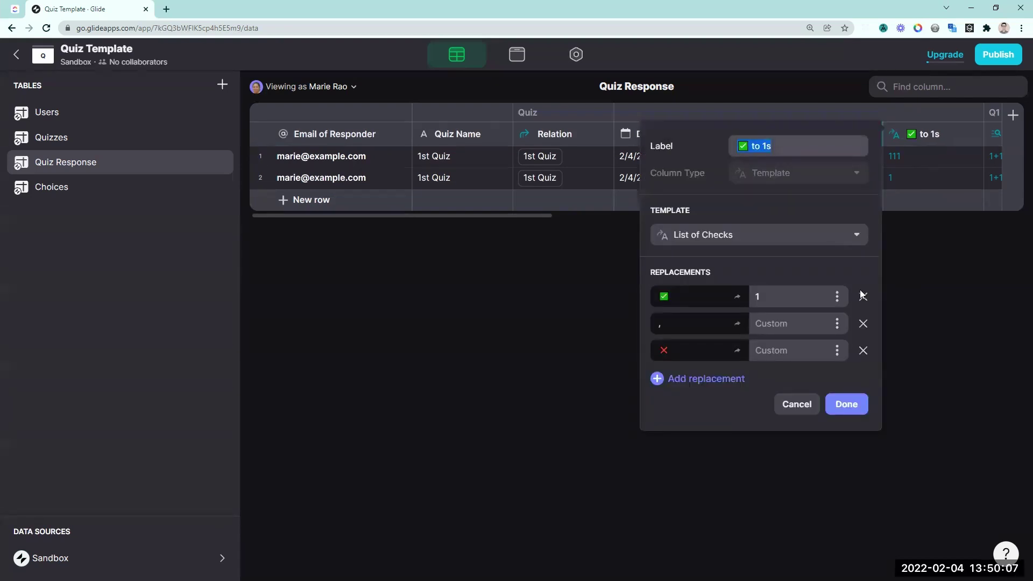
pyautogui.click(862, 297)
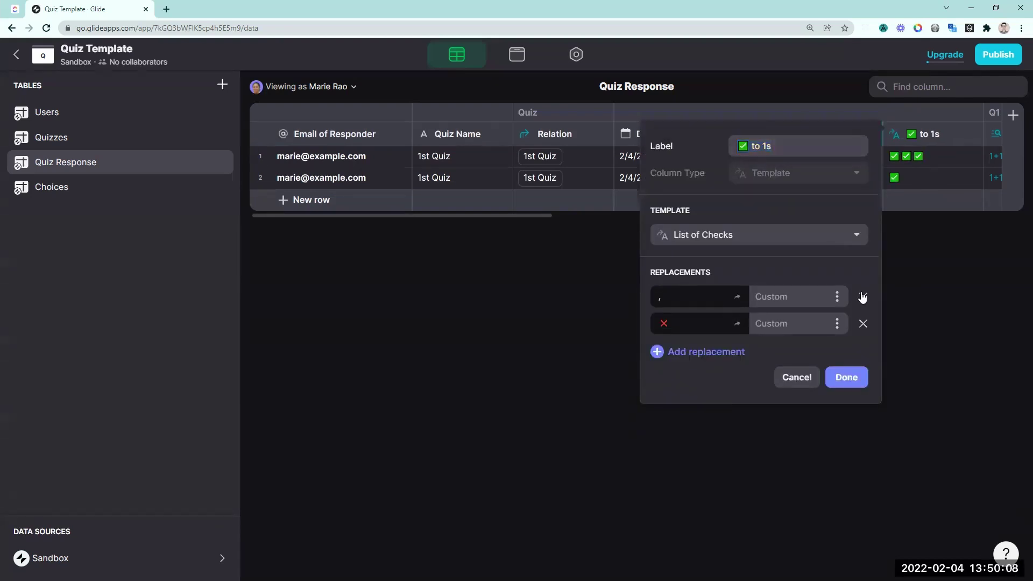
# - Save the template column without the ✅ replacement and rename it "Only ✅s"
pyautogui.click(846, 377)
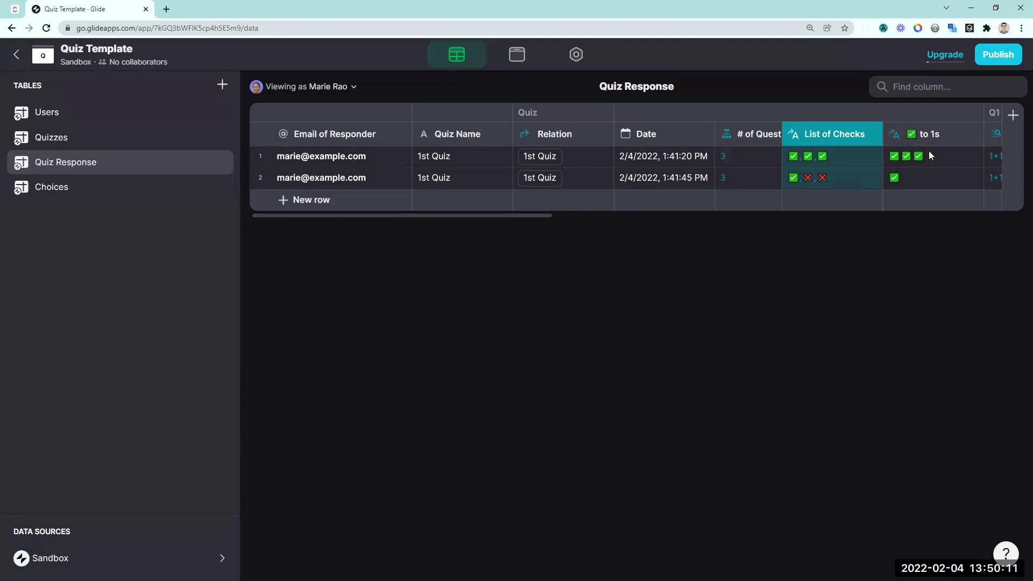
pyautogui.click(970, 134)
pyautogui.click(840, 161)
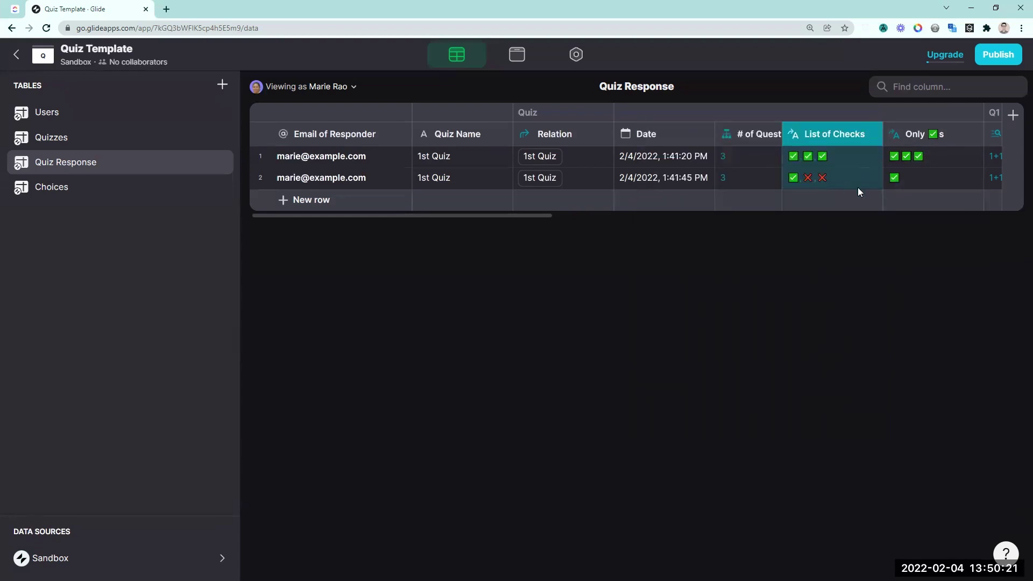
# - Add an If → Then → Else column labelled "Score" after Only ✅s, with its first case testing Only ✅s
pyautogui.click(971, 132)
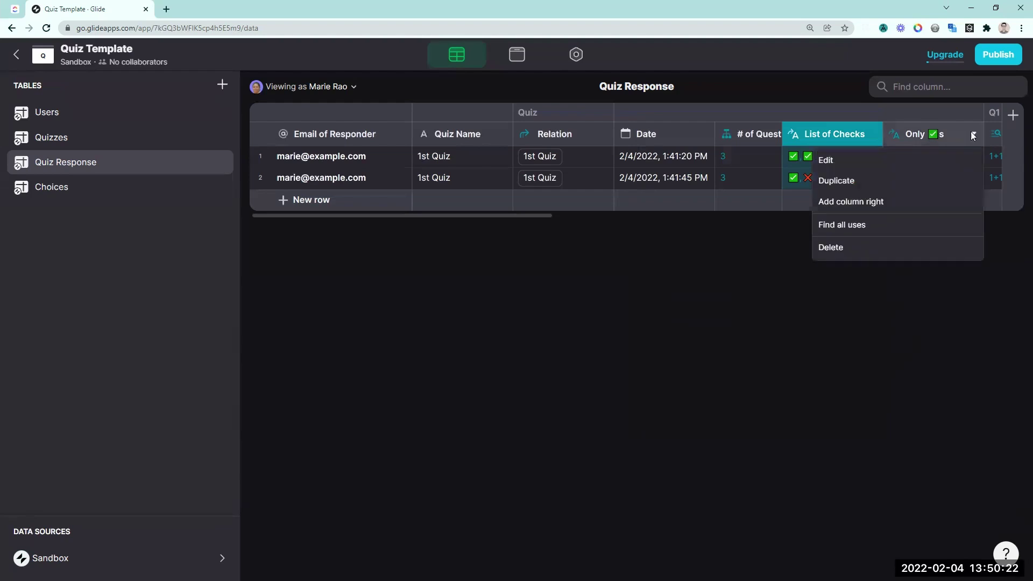
pyautogui.click(864, 207)
pyautogui.click(858, 181)
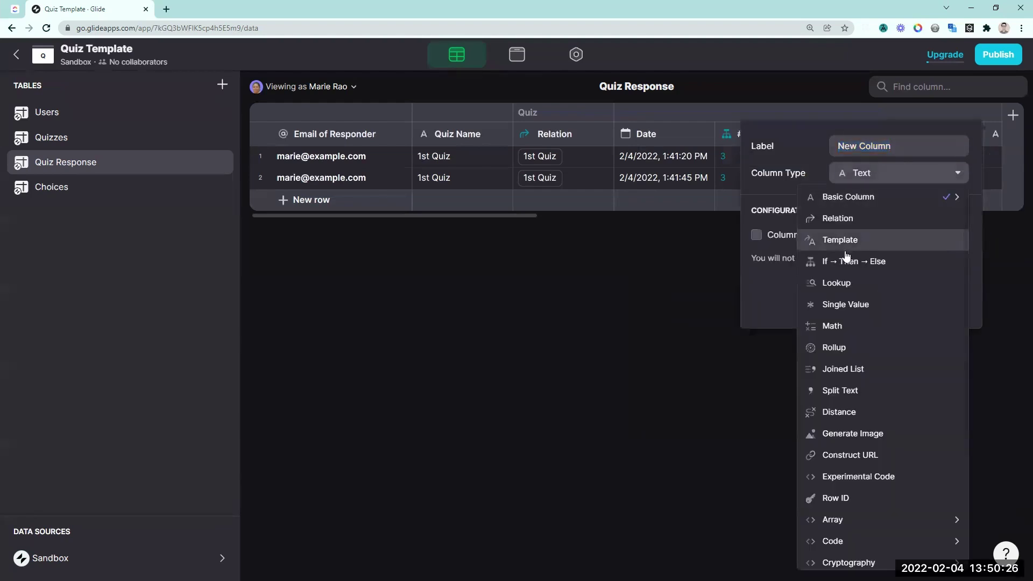
pyautogui.click(850, 260)
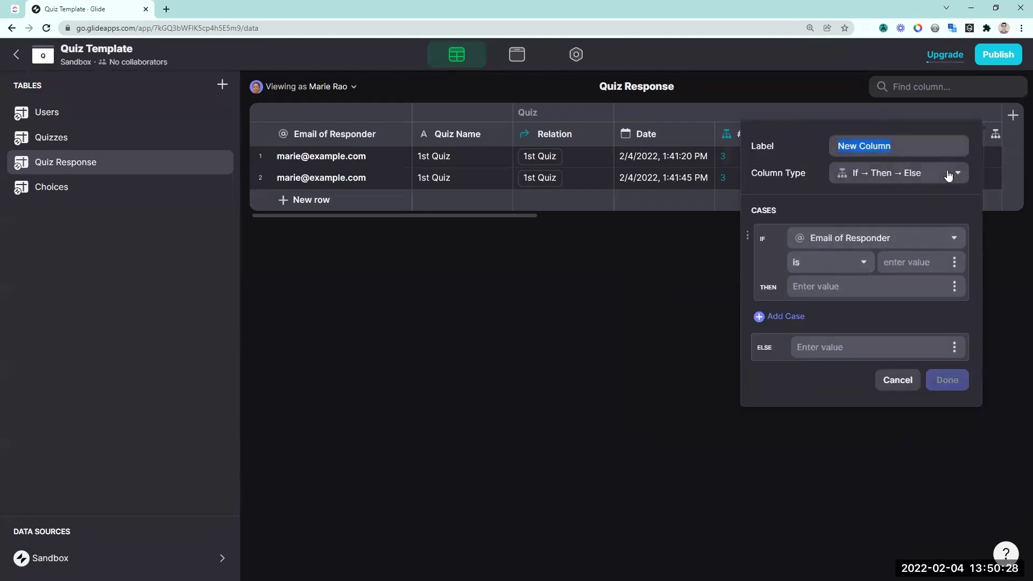
pyautogui.write('Score')
pyautogui.click(903, 240)
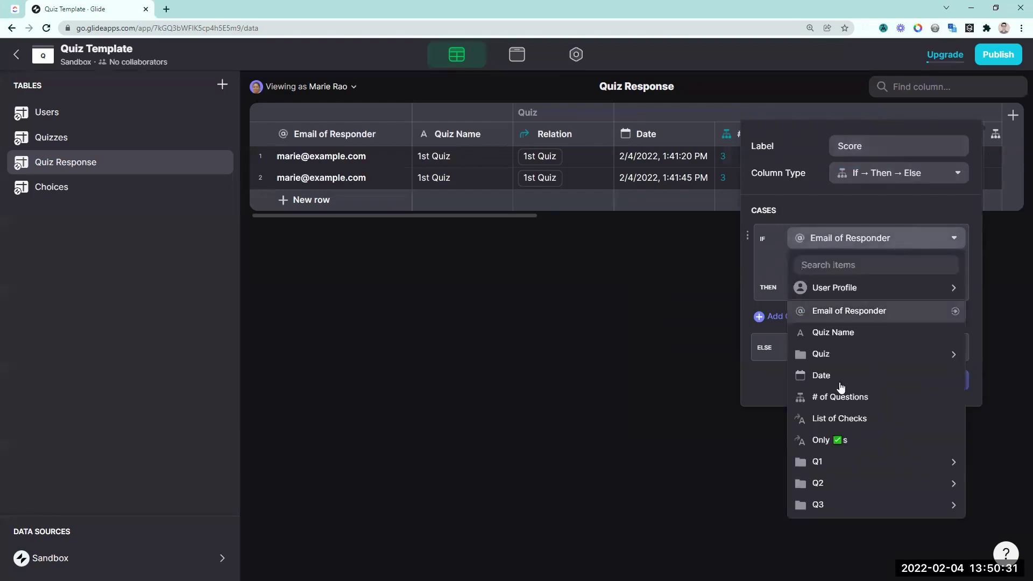
pyautogui.click(826, 442)
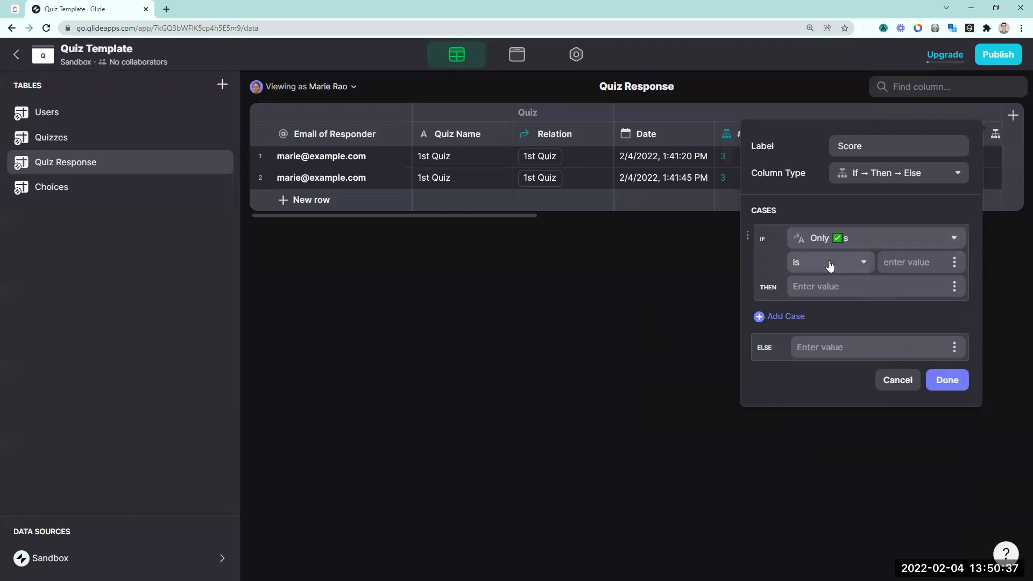
# - Make the first Score case return 3 when Only ✅s is ✅✅✅
pyautogui.press('super+period')
pyautogui.click(865, 334)
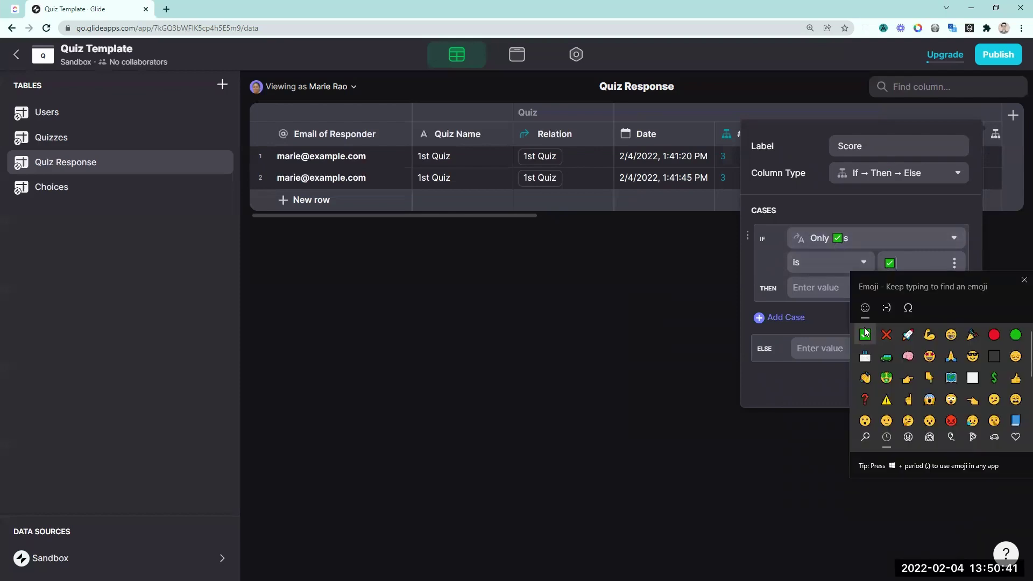
pyautogui.click(865, 334)
pyautogui.click(865, 335)
pyautogui.click(815, 285)
pyautogui.write('3')
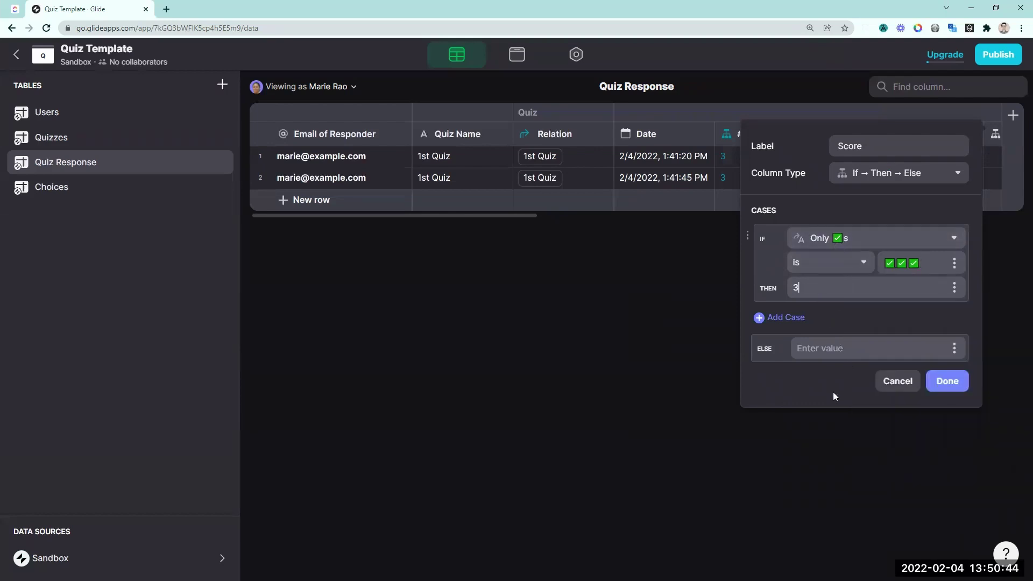
# - Add a second Score case that returns 2 when Only ✅s is ✅✅
pyautogui.click(780, 318)
pyautogui.click(903, 345)
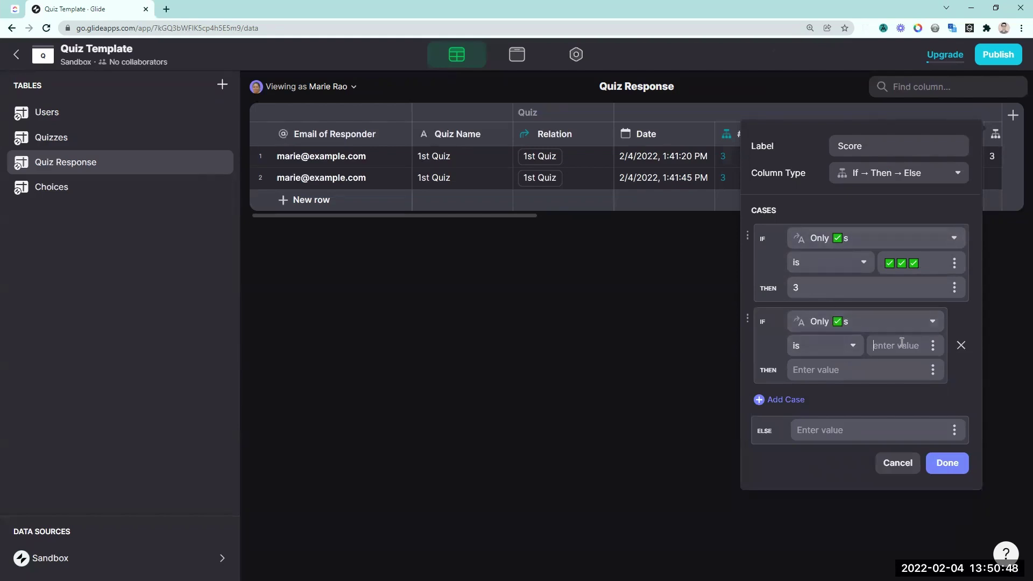
pyautogui.press('super+period')
pyautogui.click(867, 414)
pyautogui.click(867, 415)
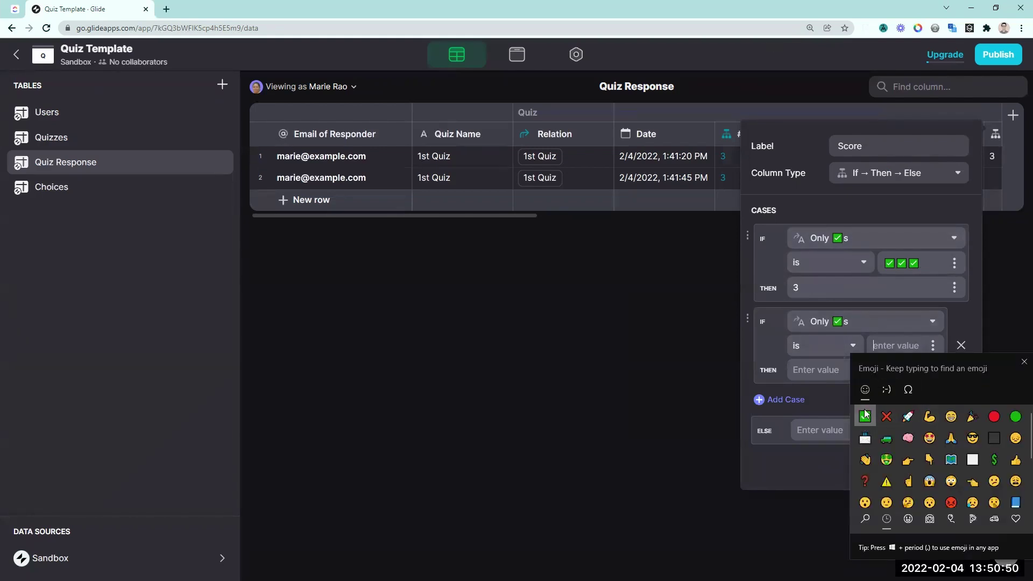
pyautogui.click(819, 371)
pyautogui.write('2')
# - Add a third Score case returning 1 when Only ✅s is ✅, set the else value to 0, and save the column
pyautogui.click(780, 400)
pyautogui.click(831, 316)
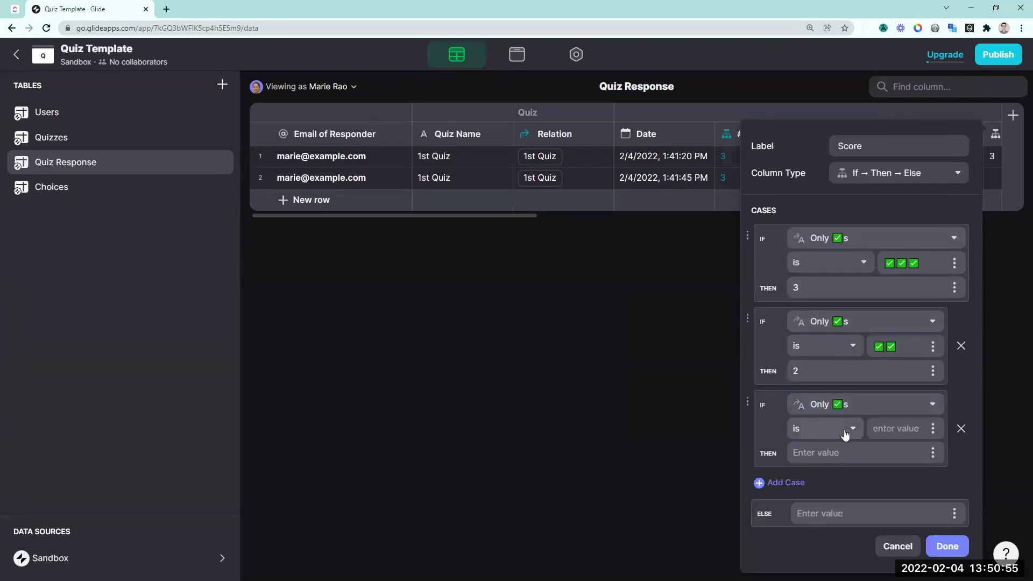
pyautogui.click(879, 429)
pyautogui.press('super+period')
pyautogui.click(865, 278)
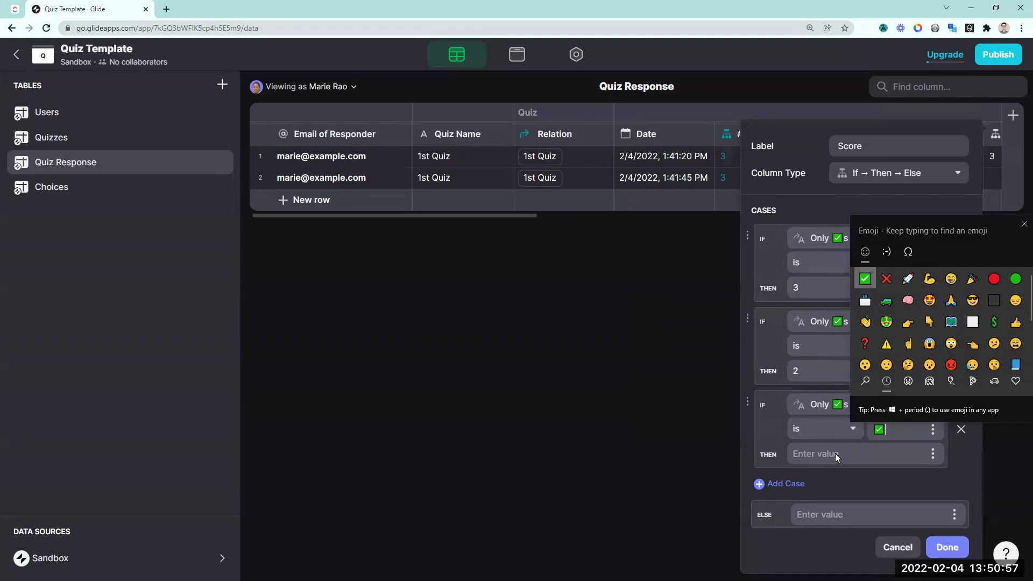
pyautogui.click(833, 455)
pyautogui.write('1')
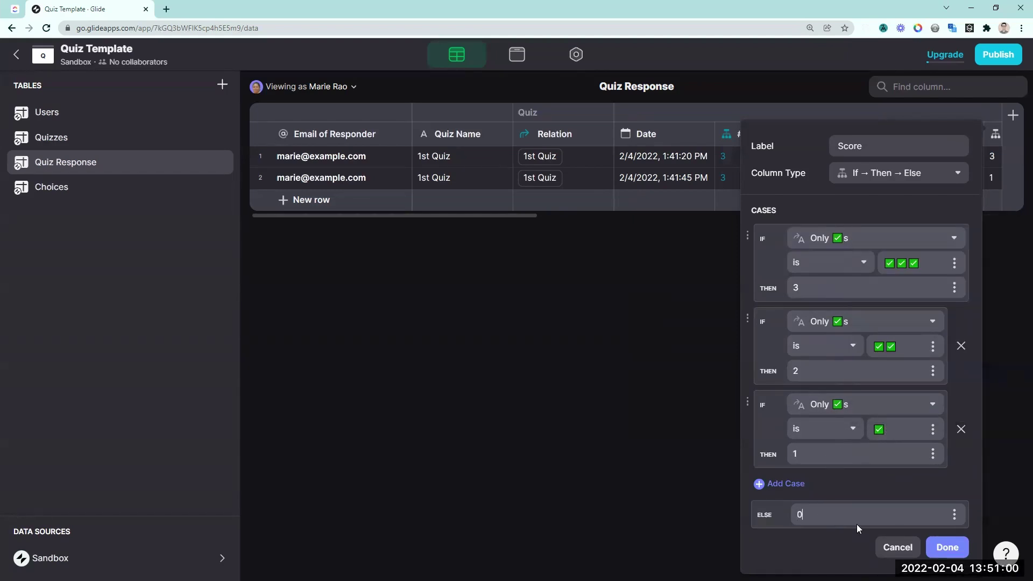
pyautogui.click(947, 548)
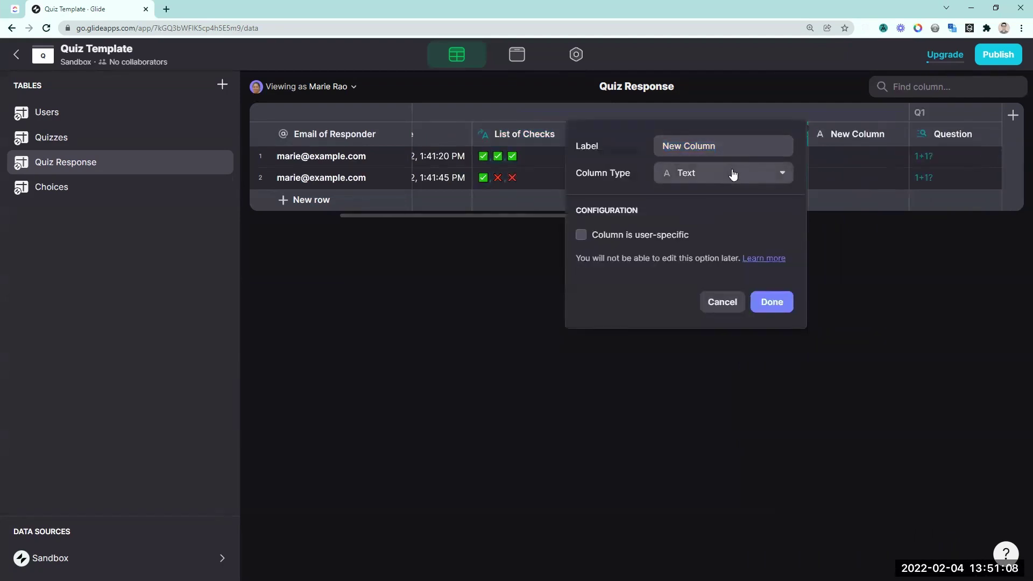
# - Create the "Score Display" Template column as "score / total", replacing score with Score and total with # of Questions, and save it
pyautogui.click(734, 173)
pyautogui.click(681, 240)
pyautogui.write('Score Displ')
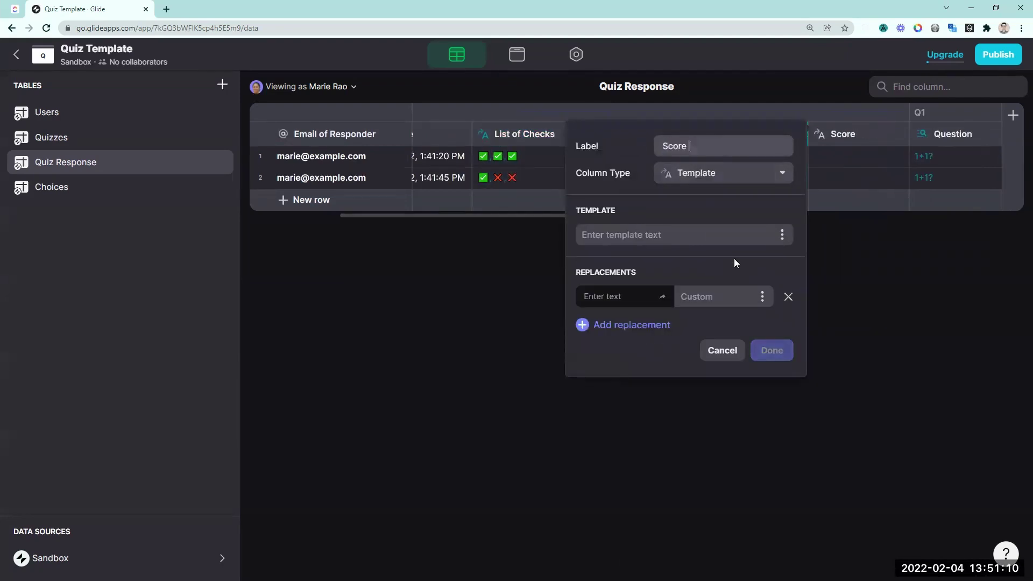
pyautogui.write('ay')
pyautogui.click(713, 232)
pyautogui.write('score / total')
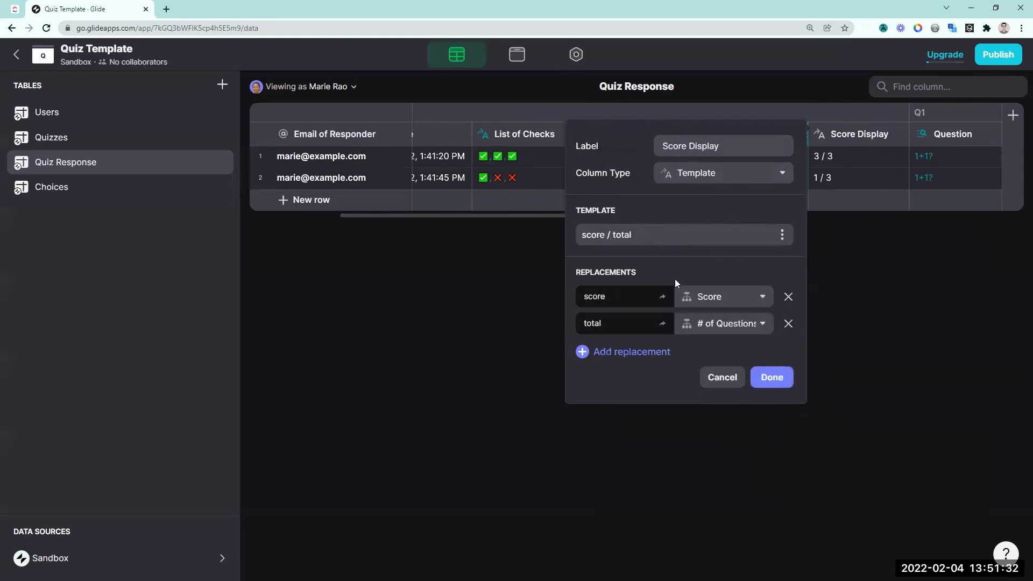
pyautogui.click(768, 378)
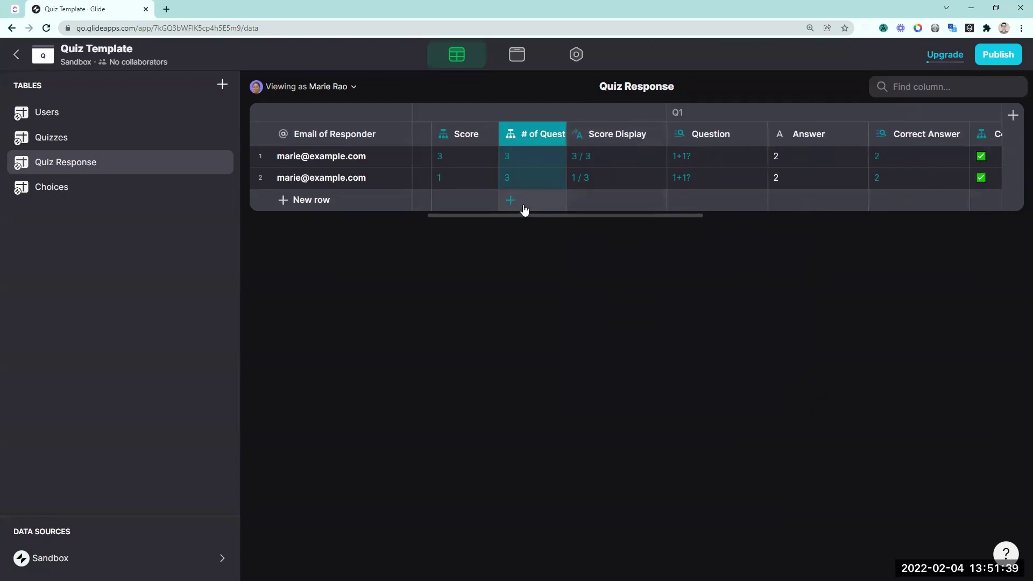
# - Review the question answers and the List of Checks, Only ✅s and Score values across the Quiz Response table
pyautogui.hscroll(-5, 524, 213)
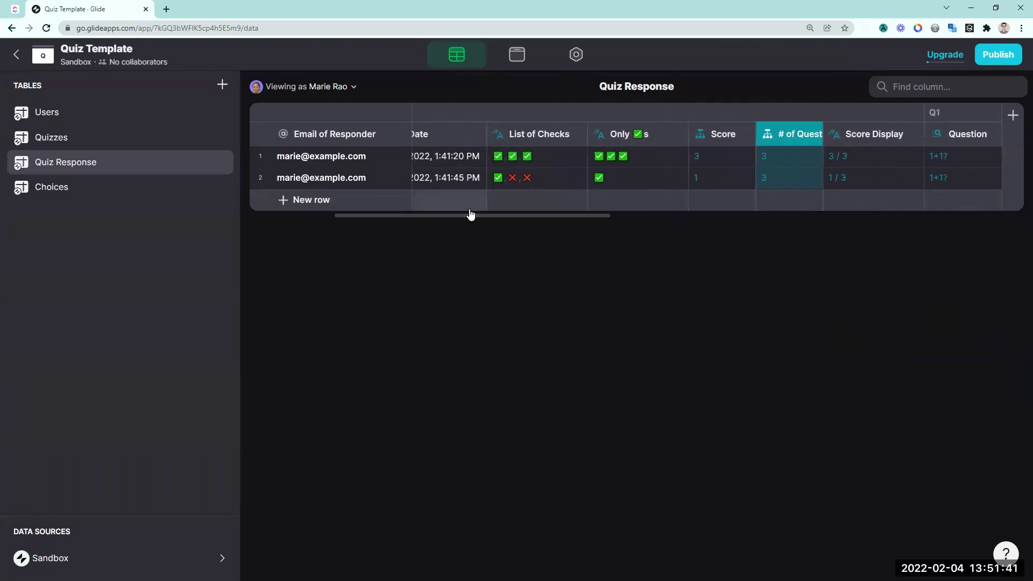
pyautogui.hscroll(6, 588, 206)
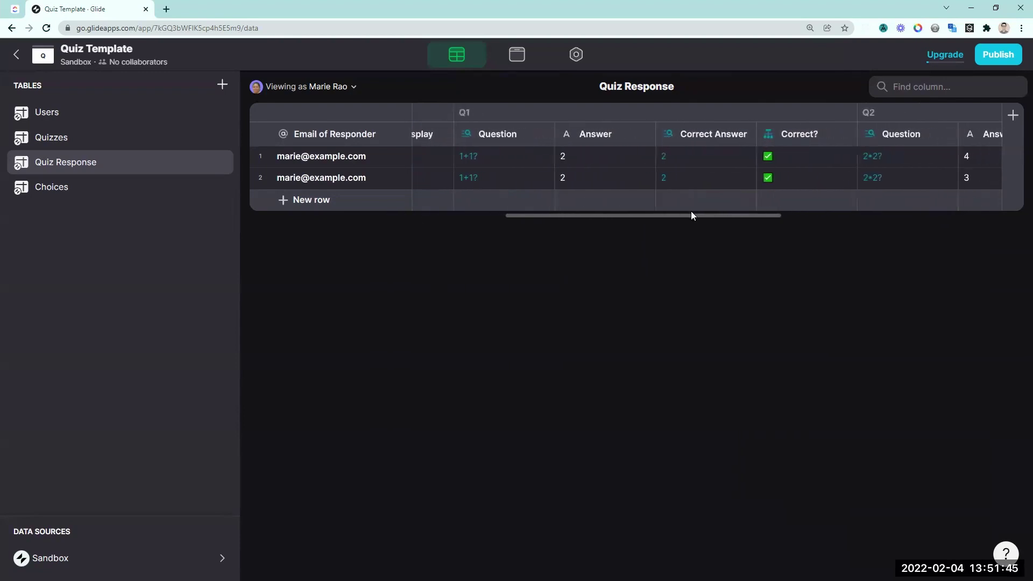
pyautogui.moveTo(771, 218); pyautogui.dragTo(594, 186)
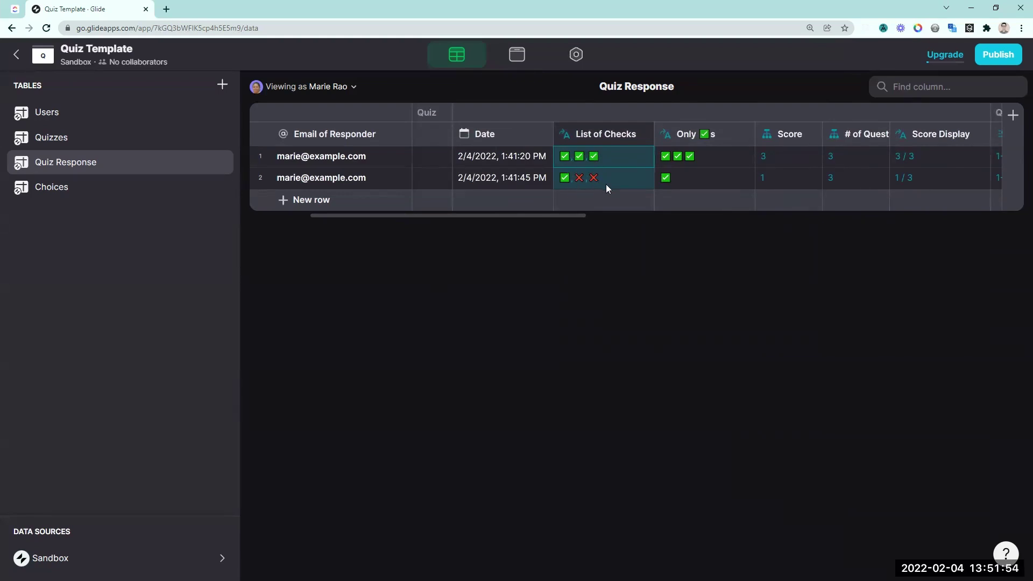
pyautogui.moveTo(685, 165); pyautogui.dragTo(688, 181)
pyautogui.moveTo(569, 217); pyautogui.dragTo(640, 204)
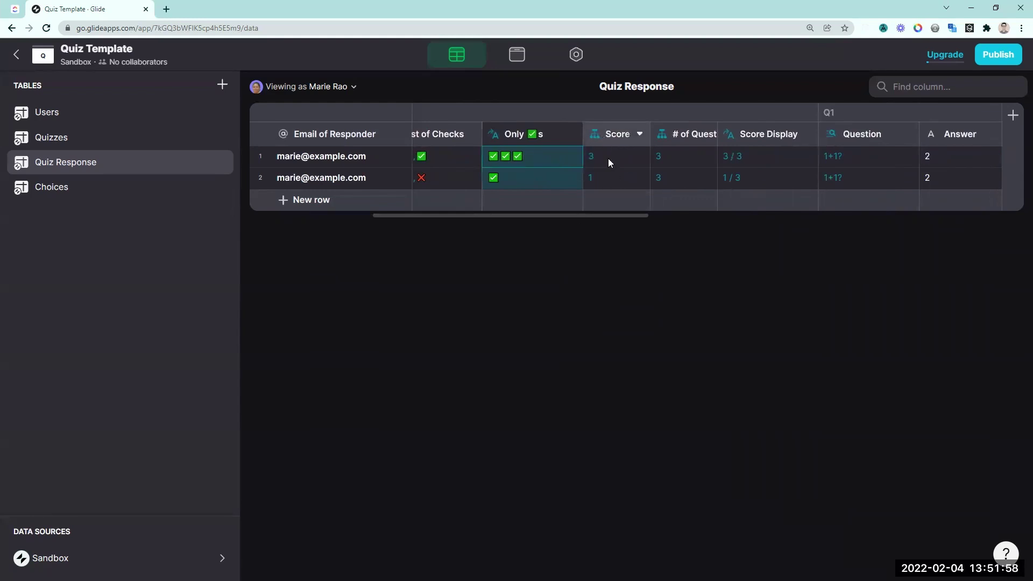
pyautogui.moveTo(608, 159); pyautogui.dragTo(613, 183)
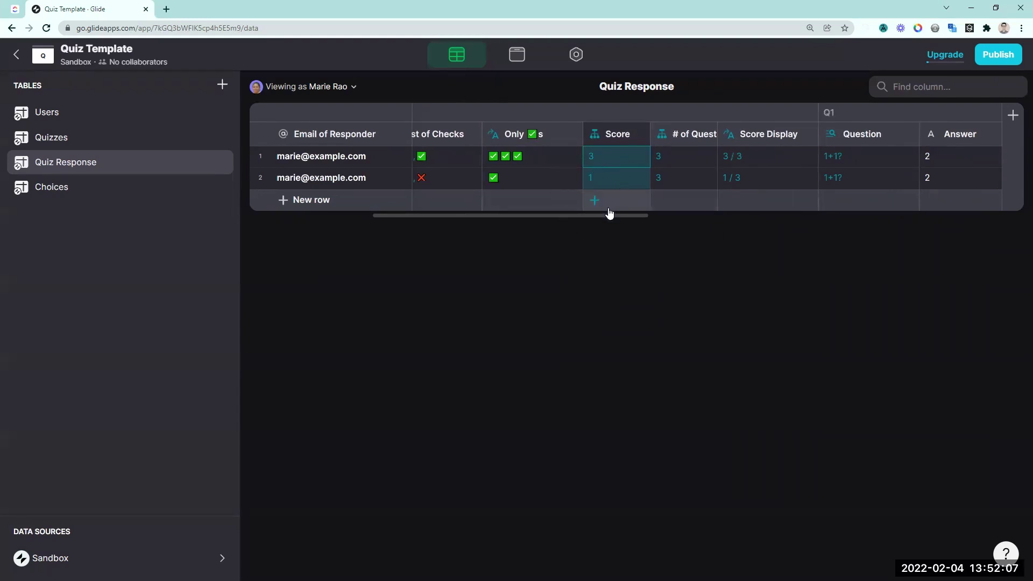
pyautogui.moveTo(645, 215); pyautogui.dragTo(690, 215)
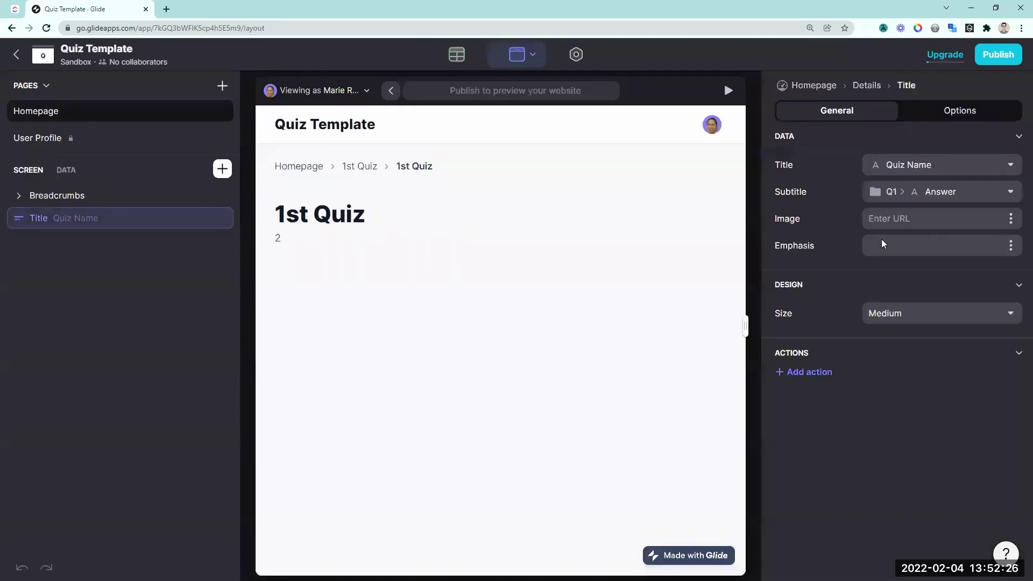
# - Set the subtitle of the response details Title component to Score Display
pyautogui.click(945, 198)
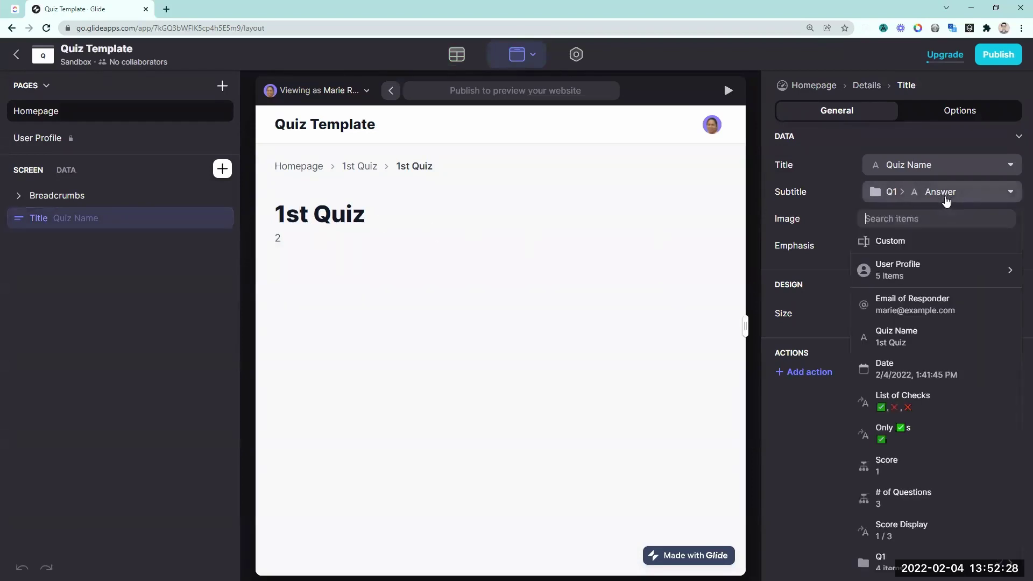
pyautogui.click(908, 537)
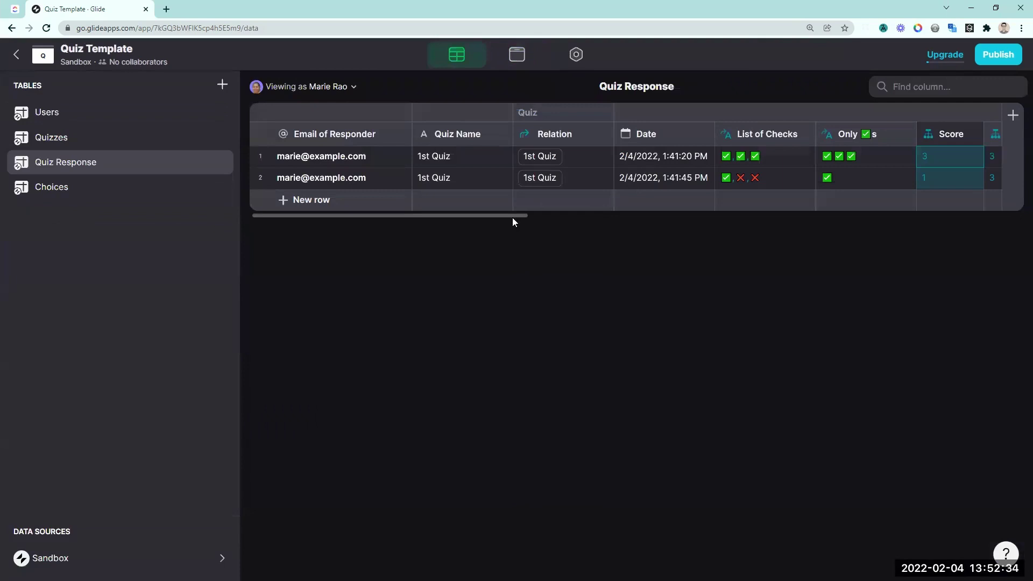
# - Change the Score Display template in the Quiz Response table to "Score: score / total" and save the column
pyautogui.moveTo(513, 218); pyautogui.dragTo(713, 218)
pyautogui.click(680, 138)
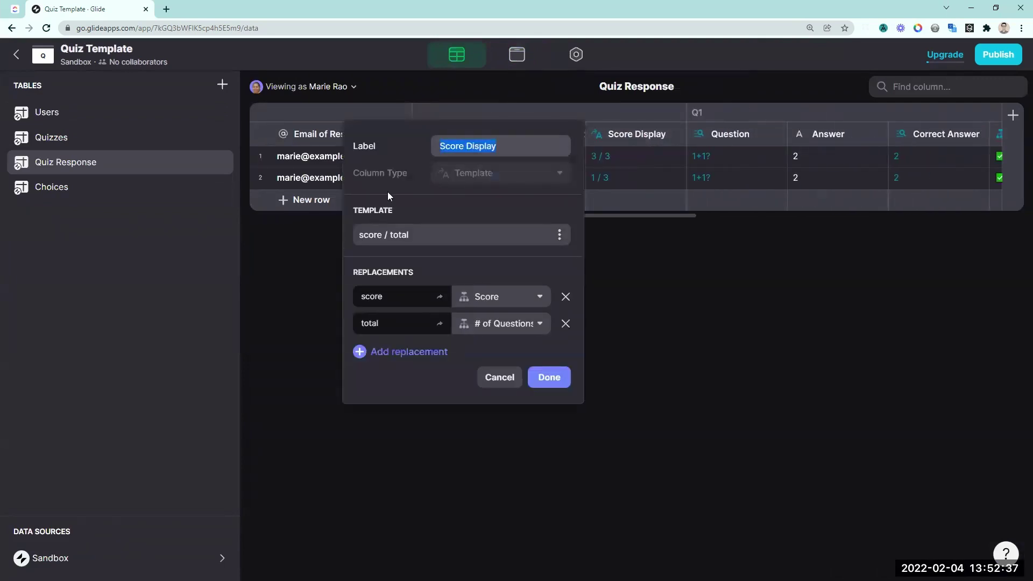
pyautogui.click(355, 235)
pyautogui.write('You Scored')
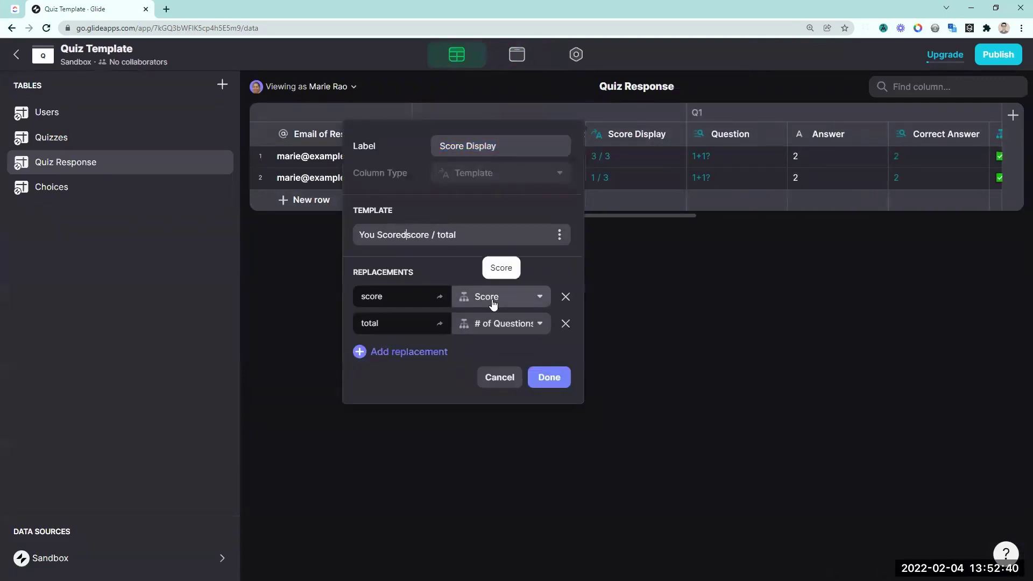
pyautogui.press('BackSpace')
pyautogui.write(':')
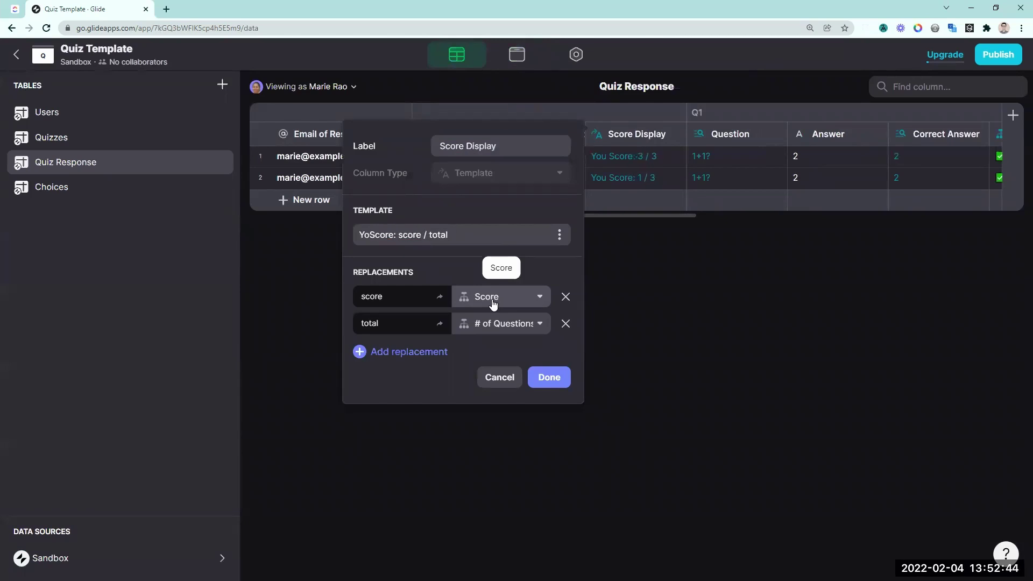
pyautogui.press('BackSpace')
pyautogui.press('BackSpace')
pyautogui.press('BackSpace')
pyautogui.press('BackSpace')
pyautogui.press('BackSpace')
pyautogui.press('BackSpace')
pyautogui.press('BackSpace')
pyautogui.press('BackSpace')
pyautogui.press('BackSpace')
pyautogui.press('BackSpace')
pyautogui.press('BackSpace')
pyautogui.click(548, 379)
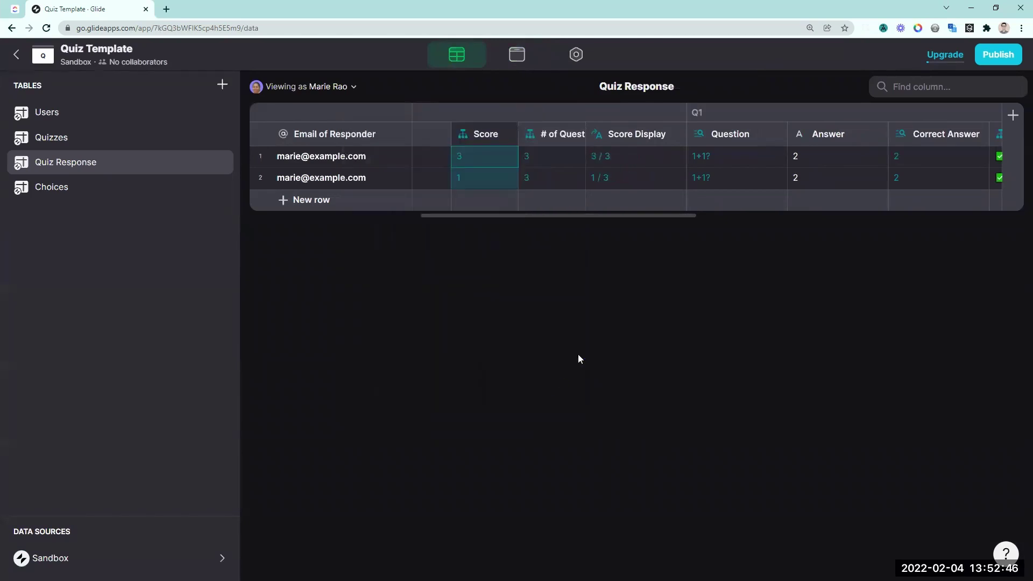
# - Add a Fields component below the title on the response details screen and use Q1's Question as its title
pyautogui.click(517, 55)
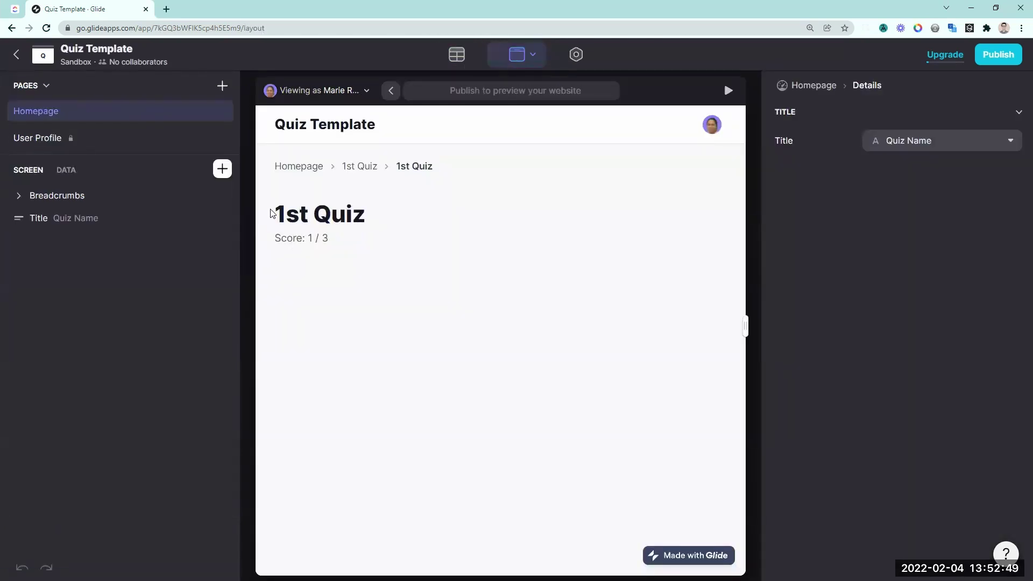
pyautogui.moveTo(271, 214); pyautogui.dragTo(367, 307)
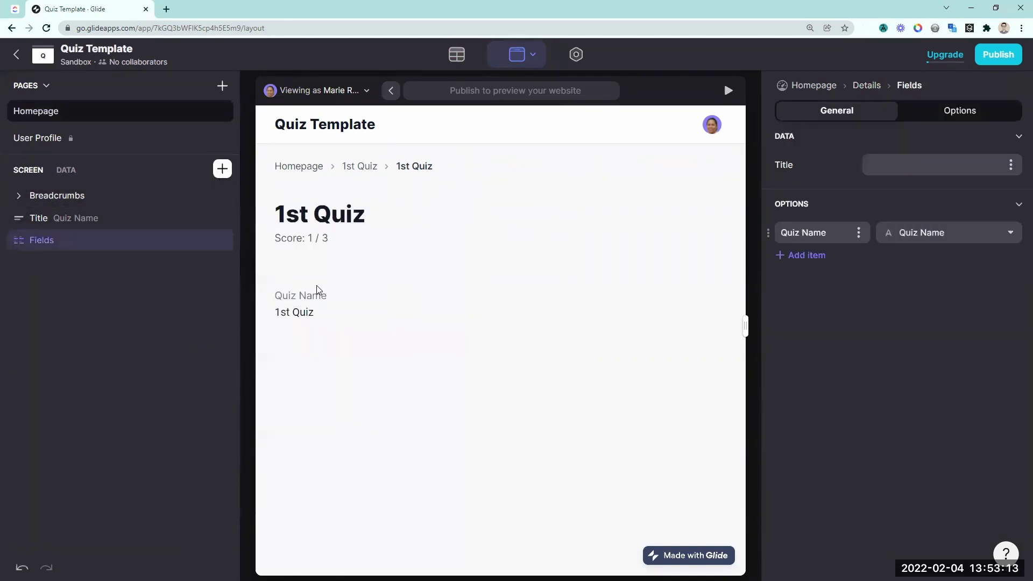
pyautogui.click(1011, 165)
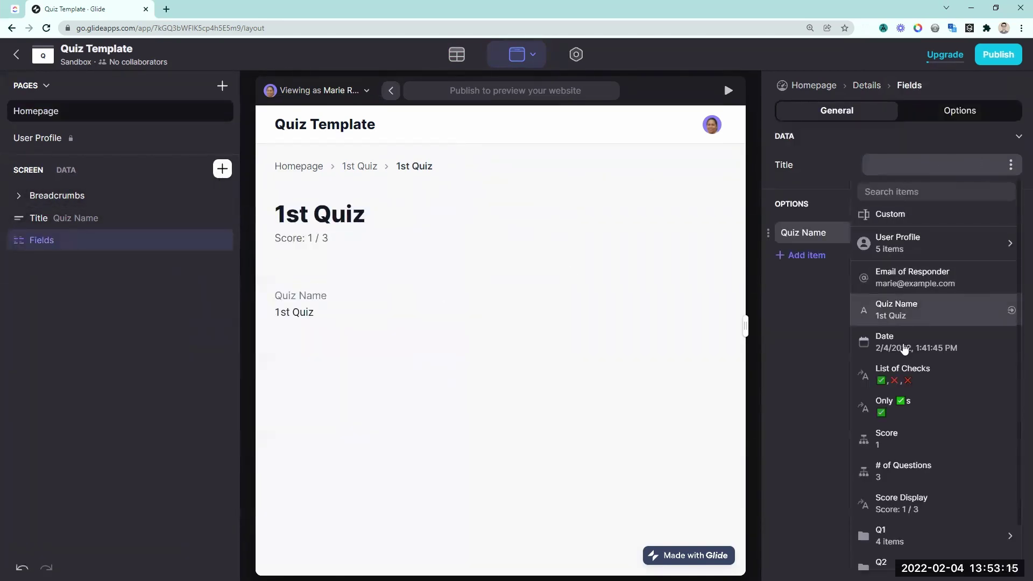
pyautogui.scroll(-1, 893, 484)
pyautogui.moveTo(894, 487)
pyautogui.click(721, 457)
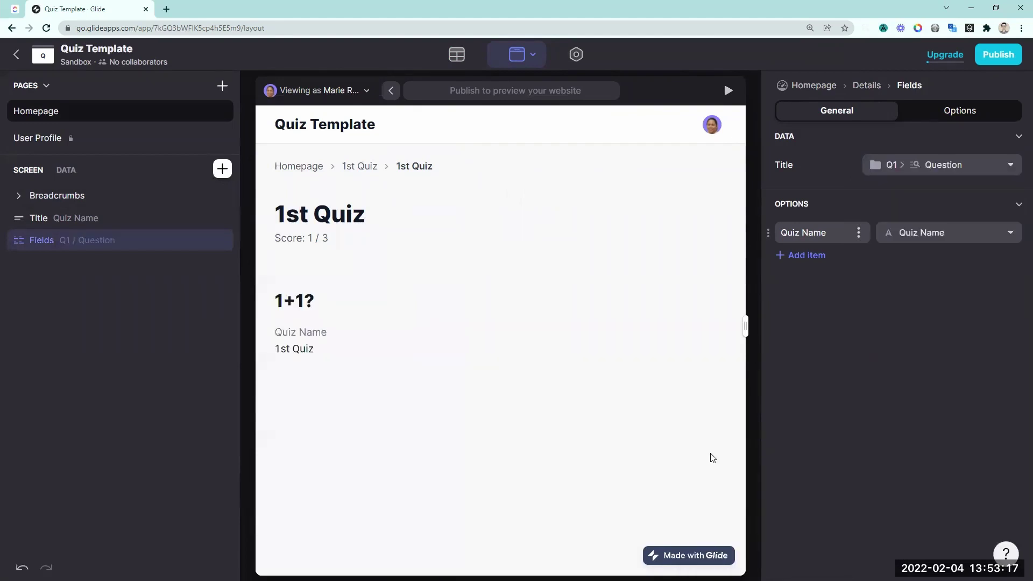
# - Add a Card-style Container to the response details screen around the Q1 Fields component
pyautogui.click(223, 169)
pyautogui.write('con')
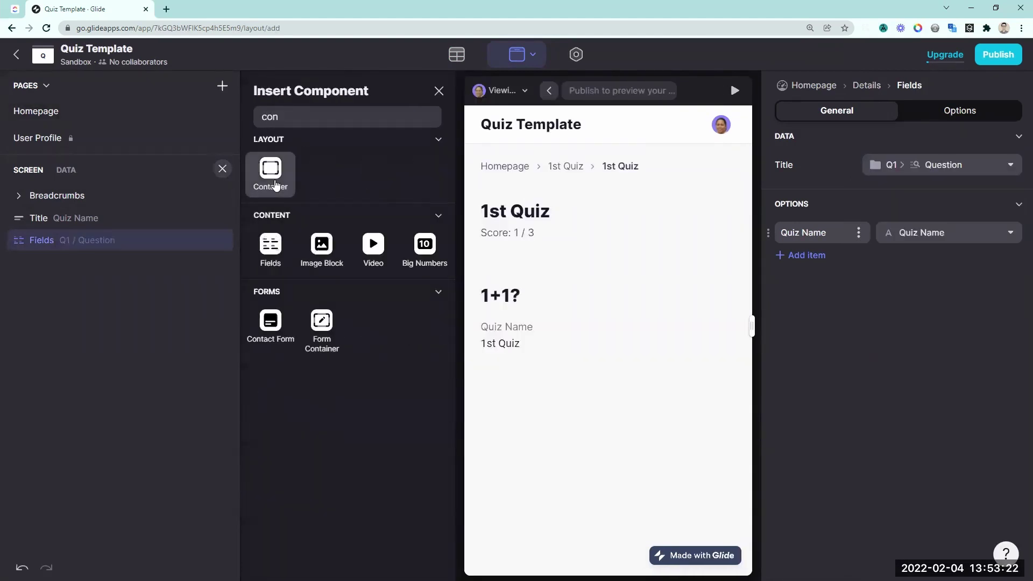
pyautogui.click(270, 172)
pyautogui.click(890, 233)
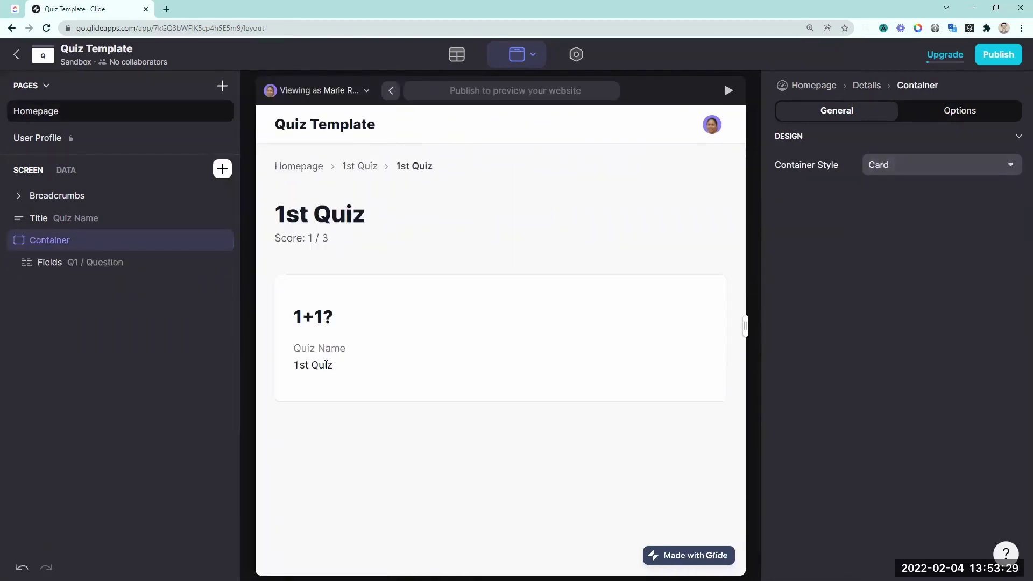
# - Replace the Fields component's Quiz Name item with Q1's Answer, Correct Answer and Correct? values
pyautogui.click(326, 365)
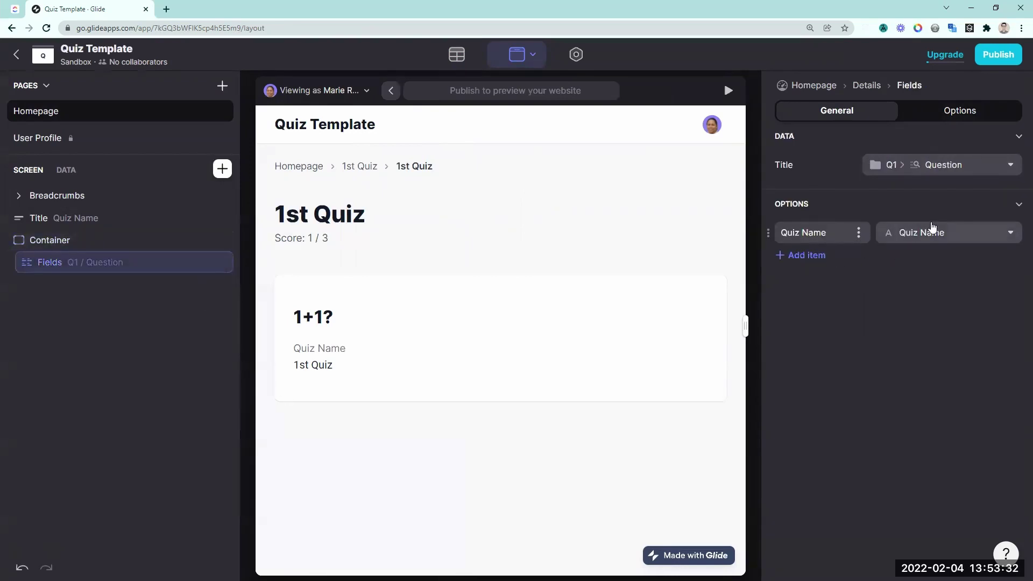
pyautogui.click(922, 237)
pyautogui.scroll(-2, 913, 474)
pyautogui.moveTo(914, 512)
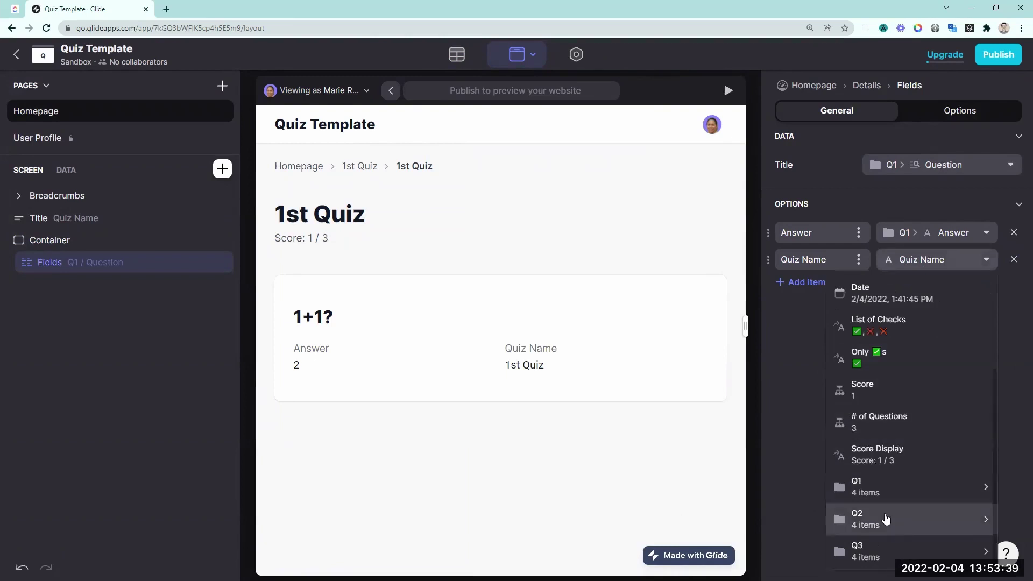
pyautogui.moveTo(839, 493)
pyautogui.click(759, 526)
pyautogui.click(731, 555)
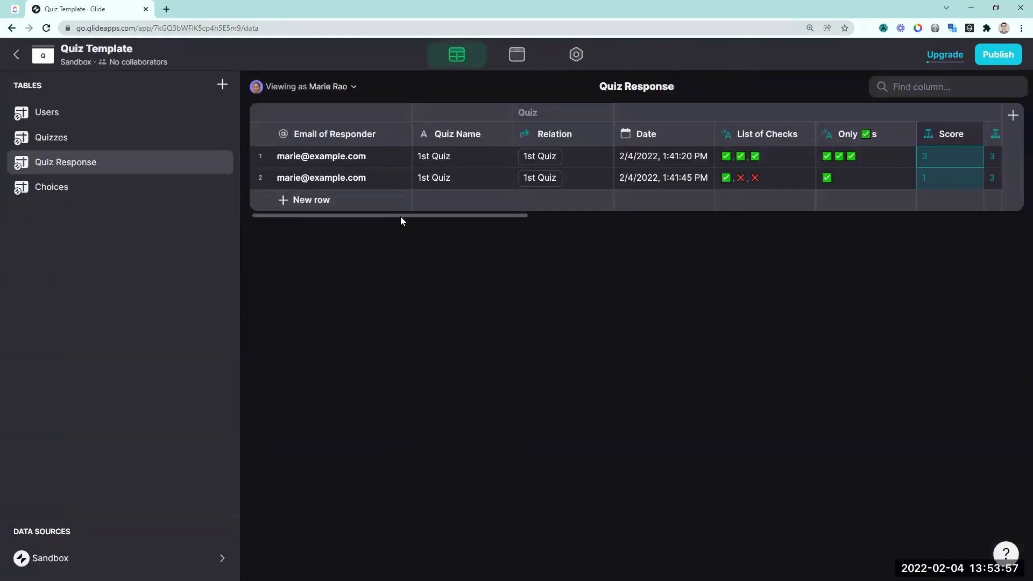
# - Add a Template column named Question Display after Q1's Correct? column in the Quiz Response table
pyautogui.moveTo(401, 217); pyautogui.dragTo(638, 218)
pyautogui.click(892, 134)
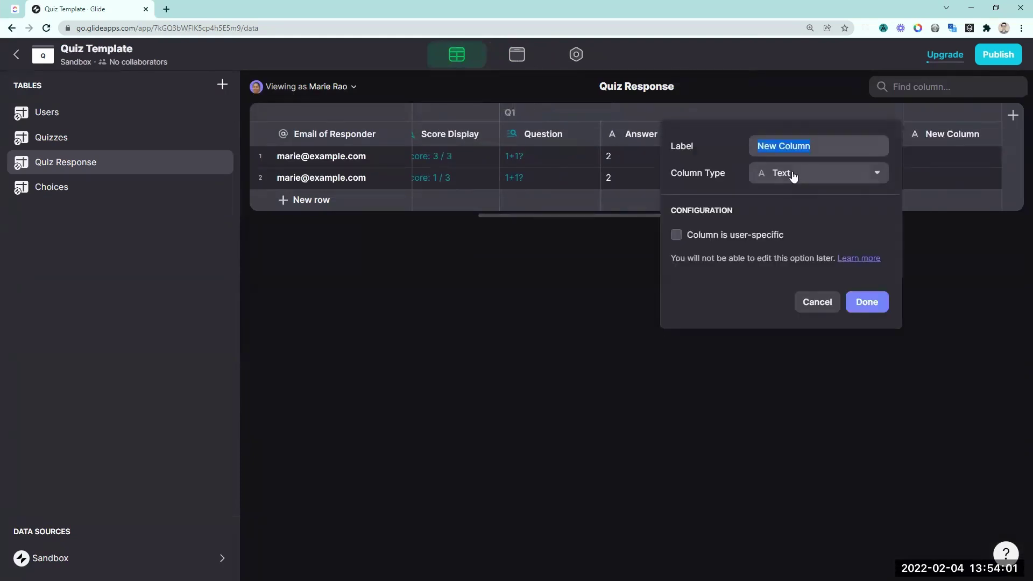
pyautogui.click(793, 175)
pyautogui.click(791, 240)
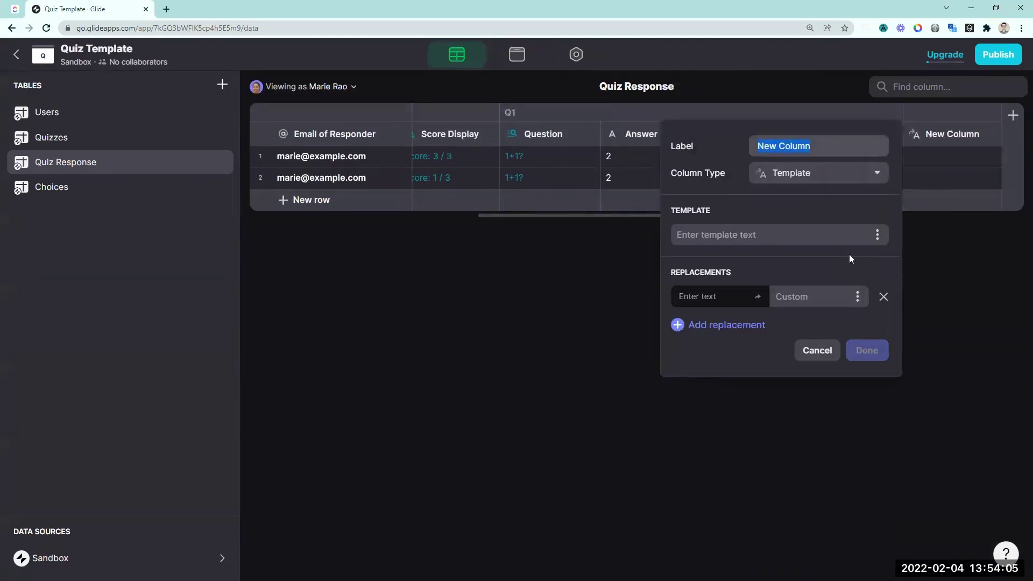
pyautogui.write('Question Diplsy')
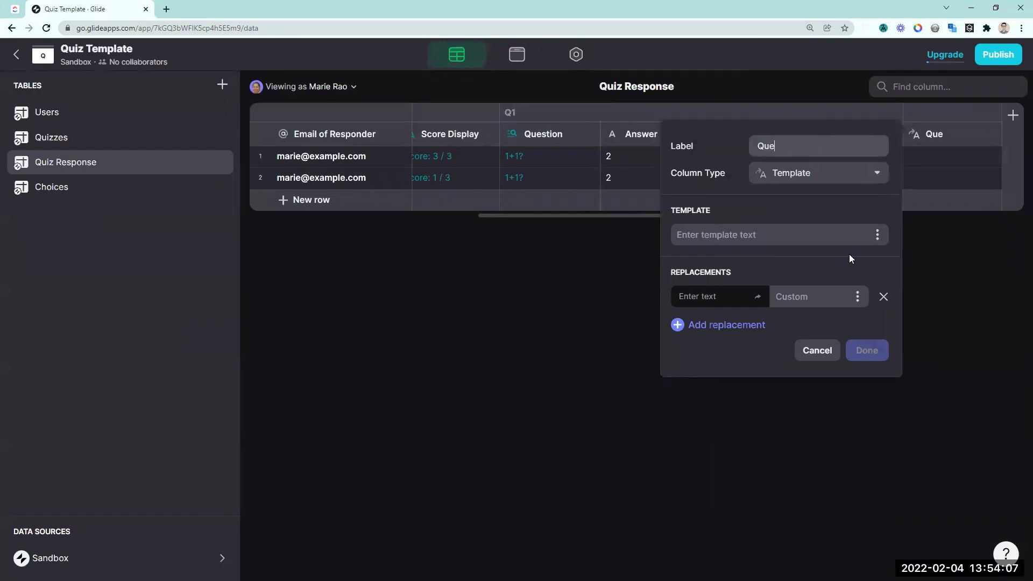
pyautogui.press('BackSpace')
pyautogui.press('BackSpace')
pyautogui.press('BackSpace')
pyautogui.press('BackSpace')
pyautogui.write('splay')
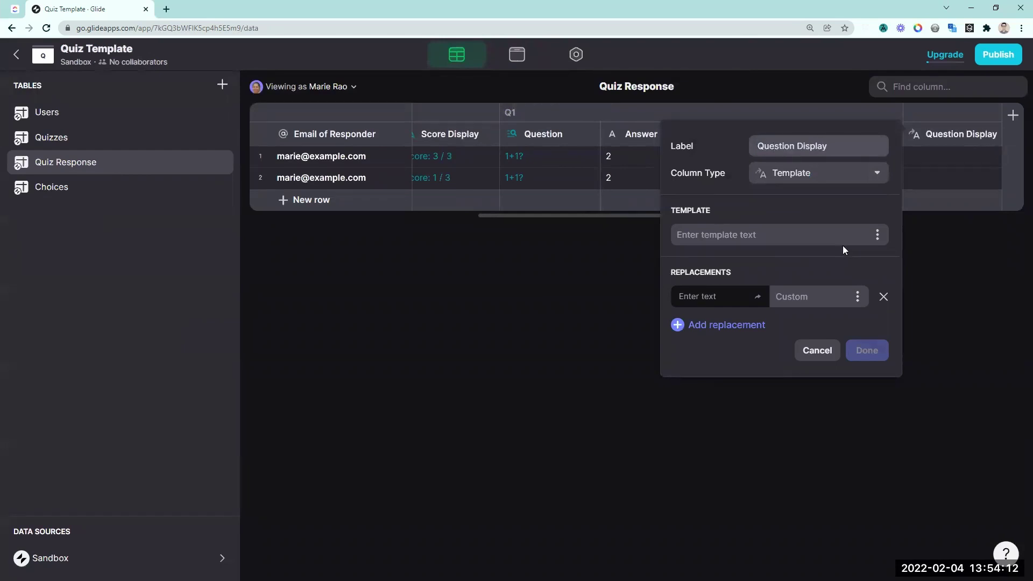
# - Set the template to "x question", replace x with Q1's Correct? and question with Q1's Question, and save the column in the Q1 group
pyautogui.write('x question')
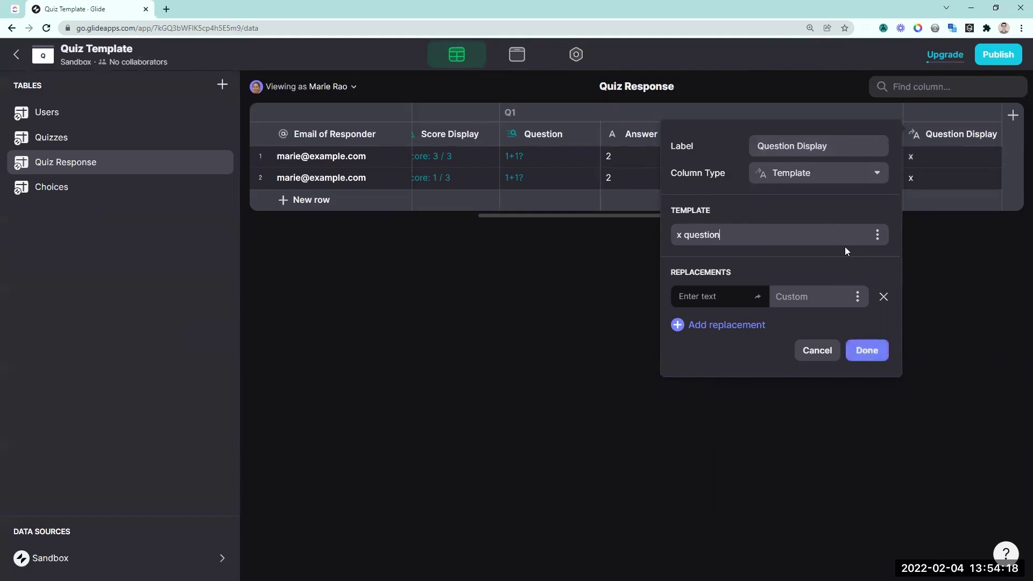
pyautogui.press('Tab')
pyautogui.write('x')
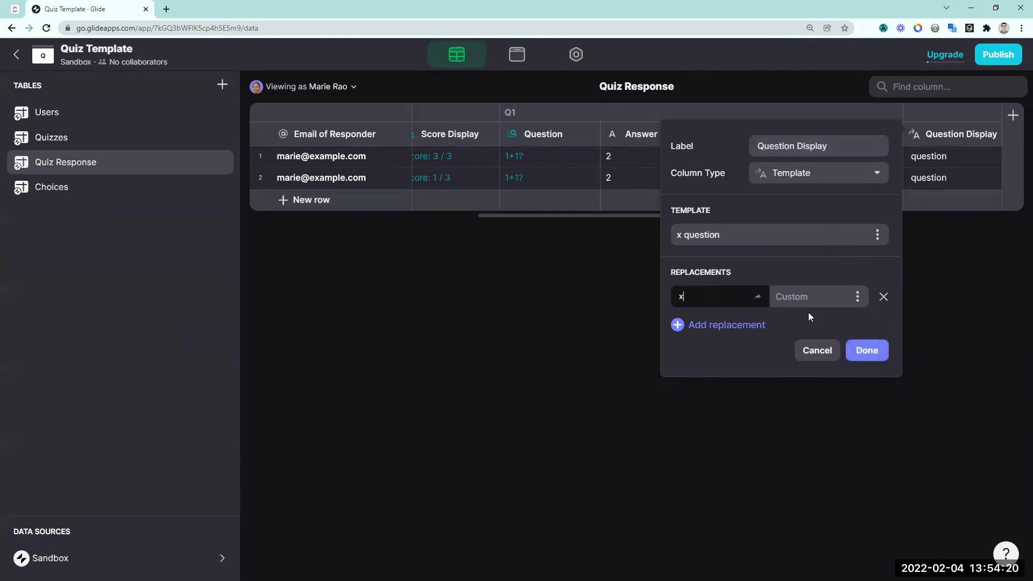
pyautogui.click(858, 296)
pyautogui.scroll(-2, 784, 450)
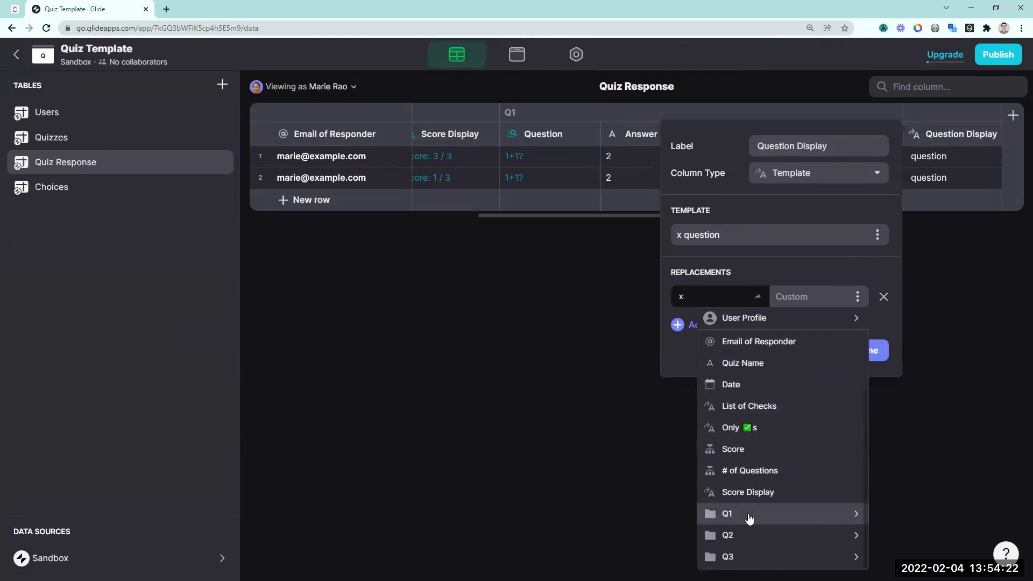
pyautogui.moveTo(750, 513)
pyautogui.click(614, 532)
pyautogui.click(732, 335)
pyautogui.write('question')
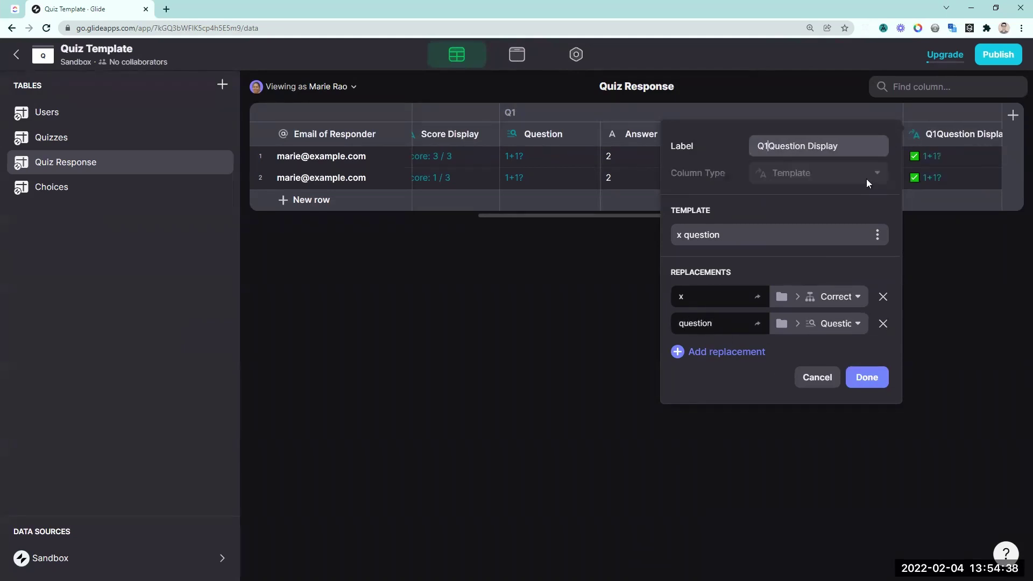
pyautogui.press('BackSpace')
pyautogui.press('BackSpace')
pyautogui.press('Return')
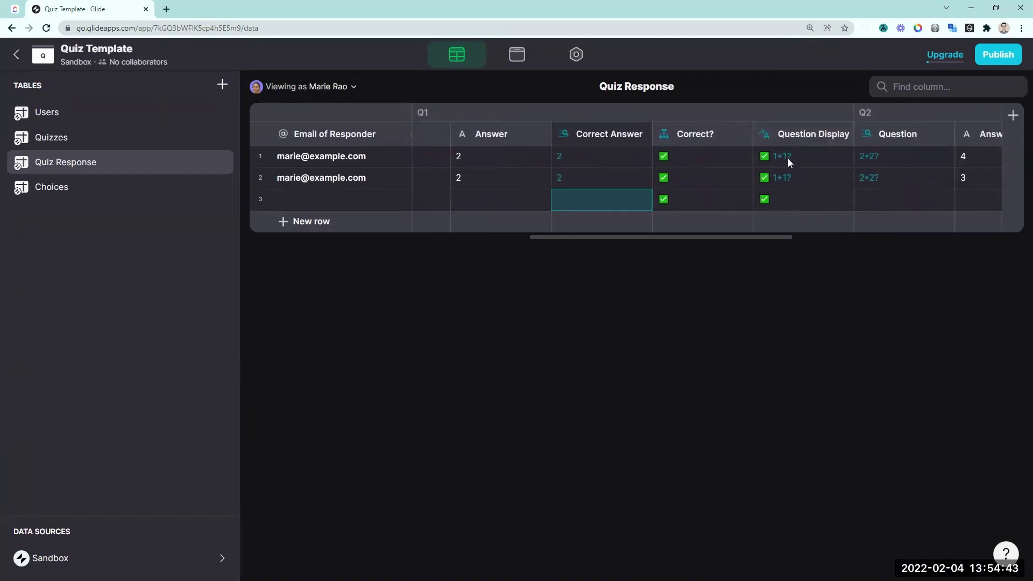
# - Create matching Question Display template columns in the Q2 and Q3 groups of the Quiz Response table
pyautogui.moveTo(763, 235); pyautogui.dragTo(833, 231)
pyautogui.click(598, 133)
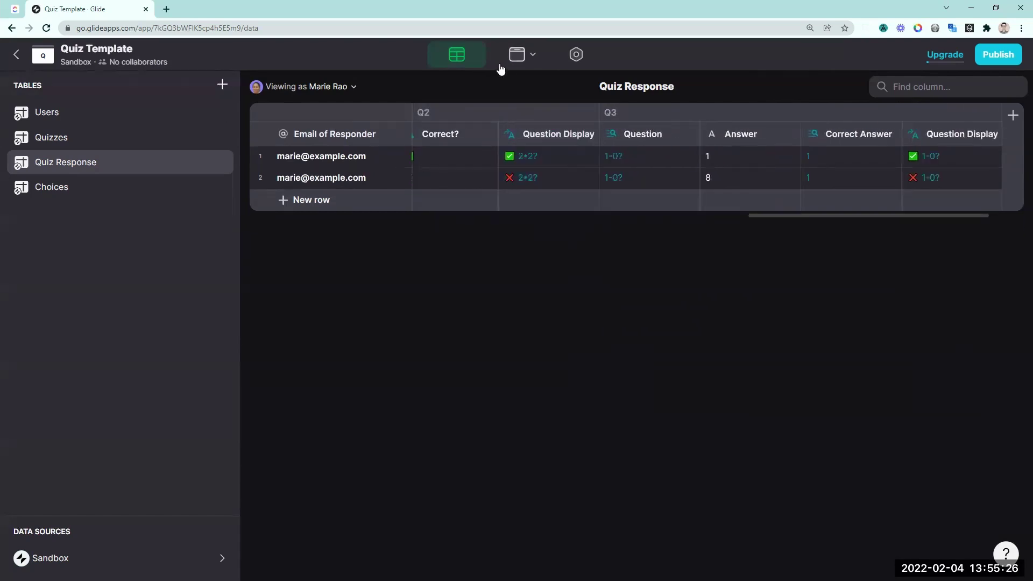
# - Set the Q1 Fields title to Q1's Question Display and remove its Correct? item on the response details screen
pyautogui.click(516, 54)
pyautogui.click(65, 262)
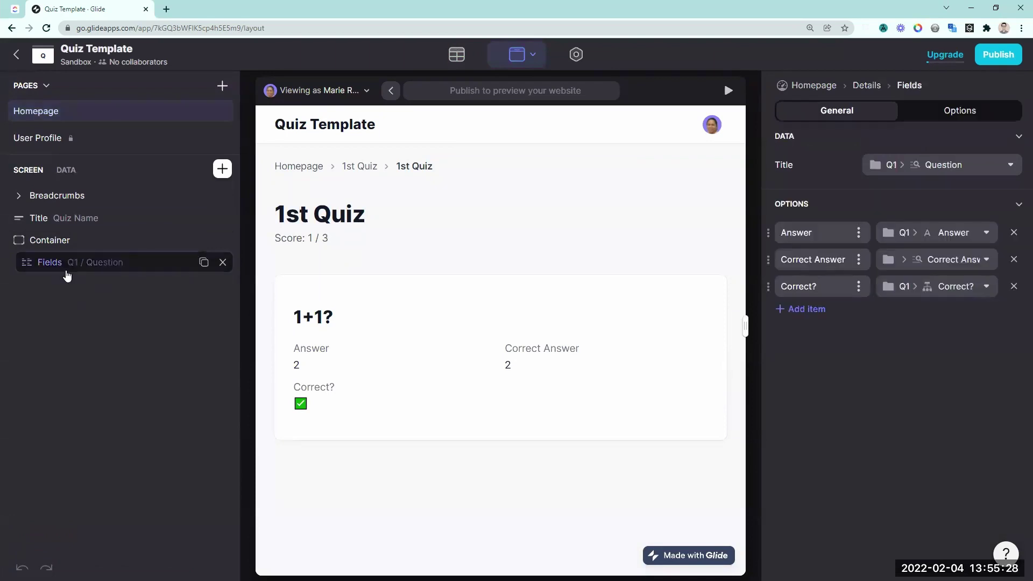
pyautogui.click(913, 170)
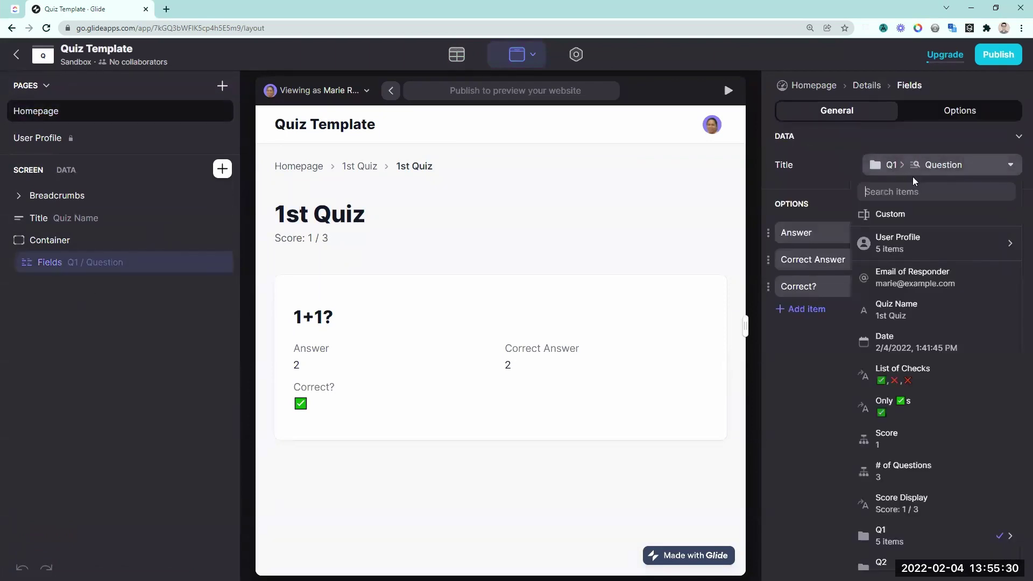
pyautogui.scroll(-2, 937, 323)
pyautogui.moveTo(1006, 487)
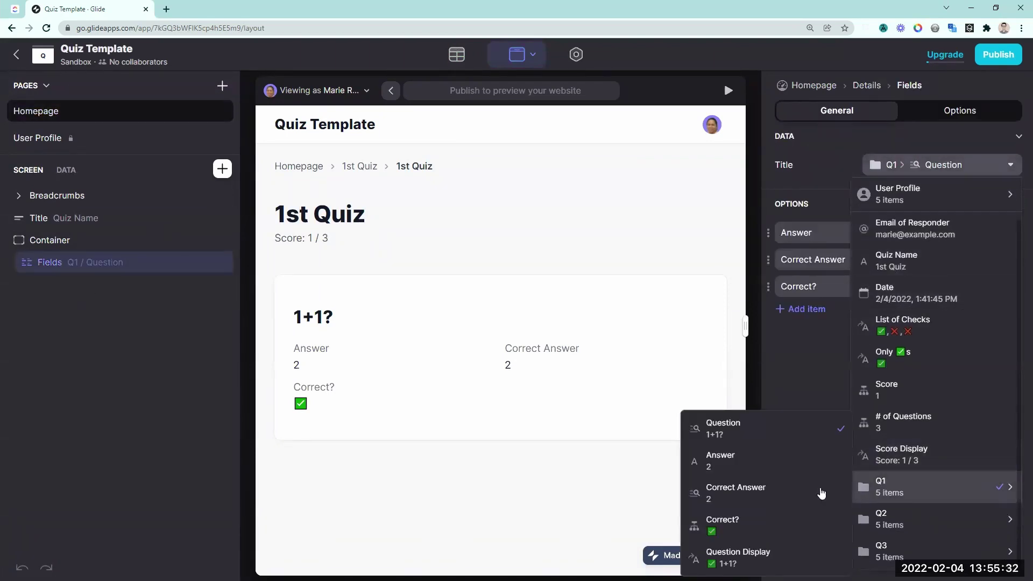
pyautogui.click(755, 558)
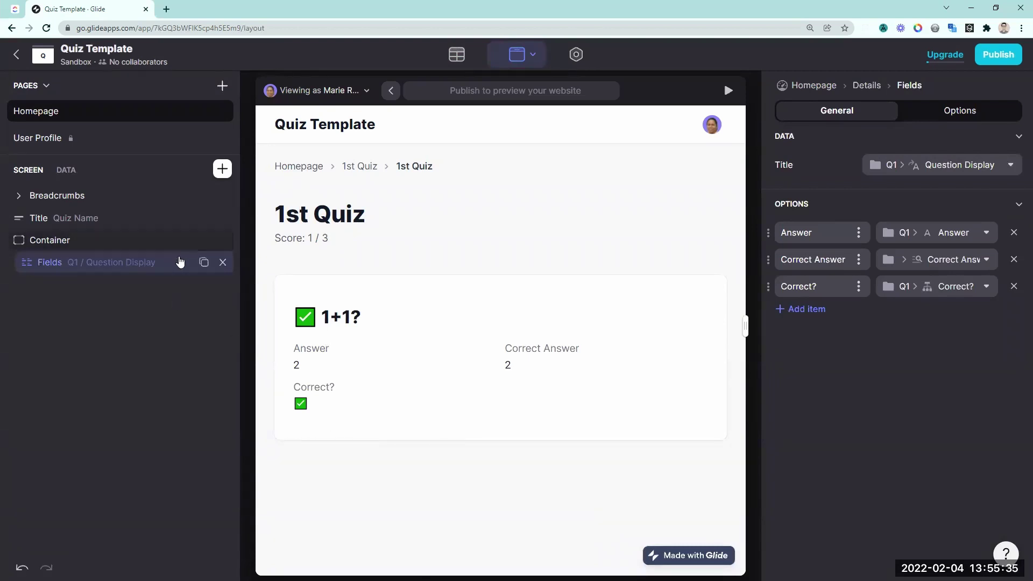
pyautogui.click(1012, 287)
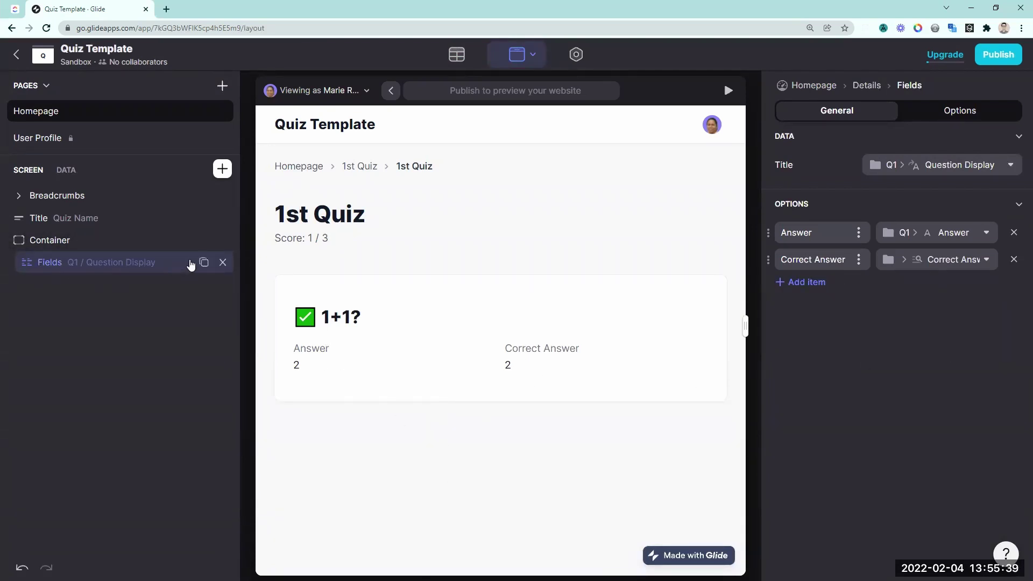
# - Duplicate the whole Q1 Container with its Fields component, deleting the extra Fields copy inside the original container
pyautogui.click(204, 262)
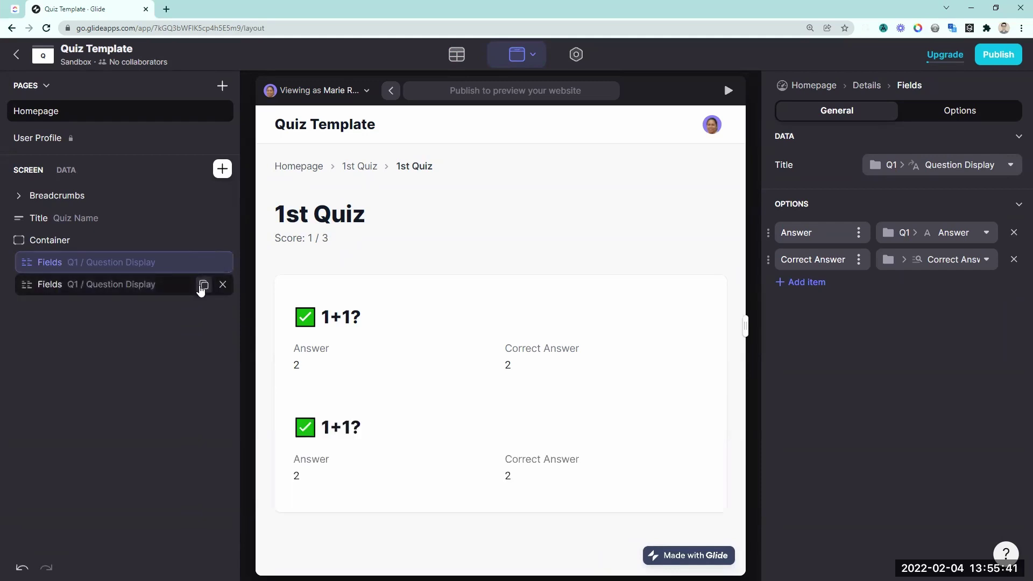
pyautogui.click(223, 284)
pyautogui.click(203, 240)
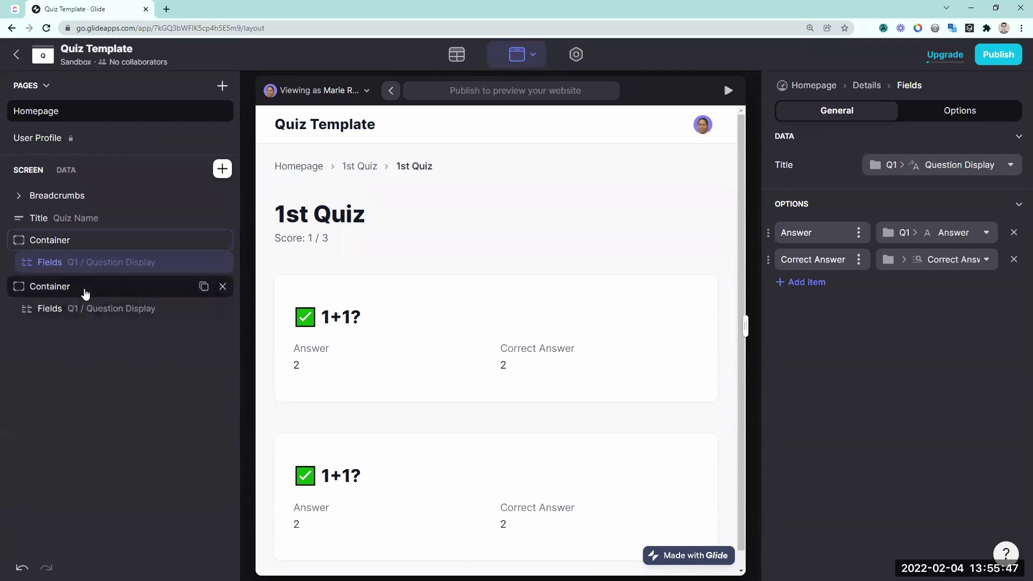
# - Switch the second container's Fields to Q2's Question Display as title, with Q2's Answer and Correct Answer as items
pyautogui.click(89, 308)
pyautogui.click(950, 167)
pyautogui.scroll(-2, 937, 377)
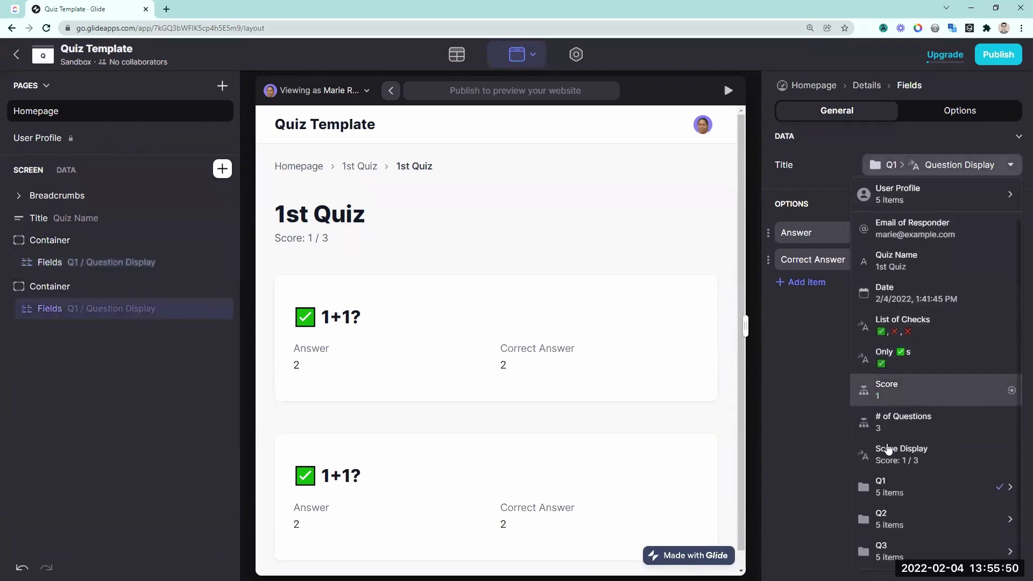
pyautogui.moveTo(915, 519)
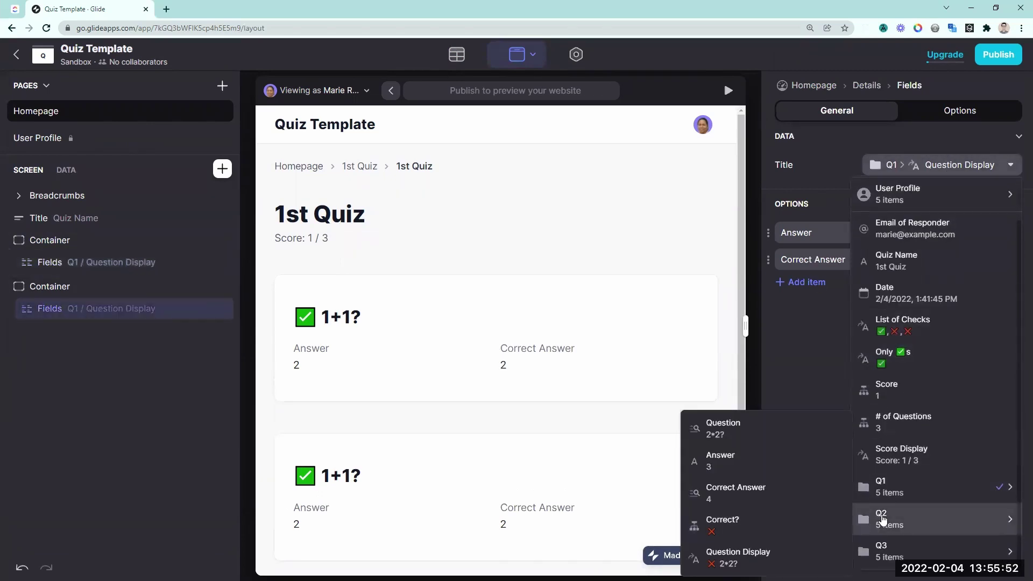
pyautogui.click(779, 557)
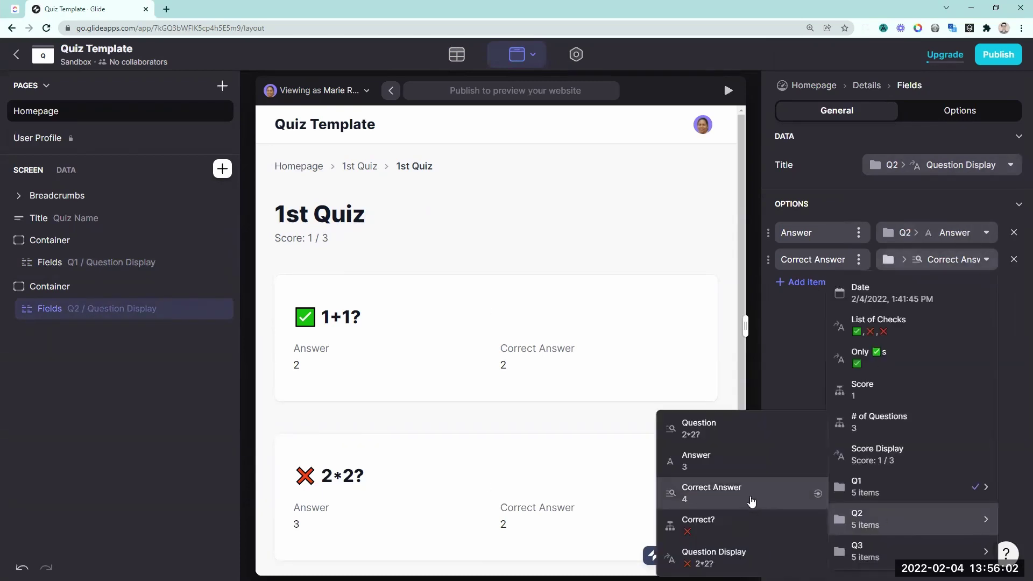
pyautogui.click(752, 501)
# - Switch the third container's Fields to Q3's Question Display as title, with Q3's Answer and Correct Answer as items
pyautogui.scroll(-1, 905, 537)
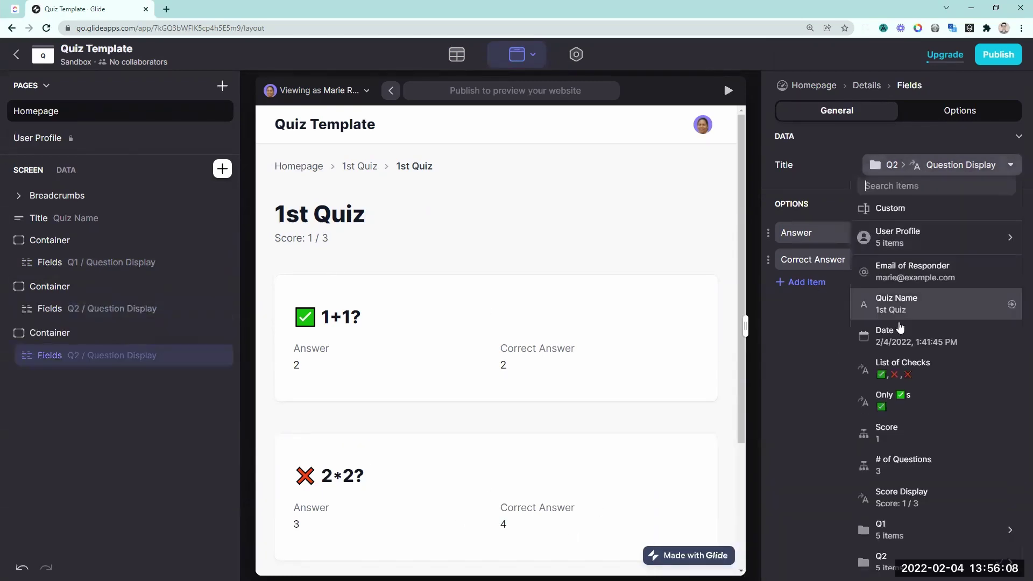
pyautogui.click(893, 550)
pyautogui.click(724, 519)
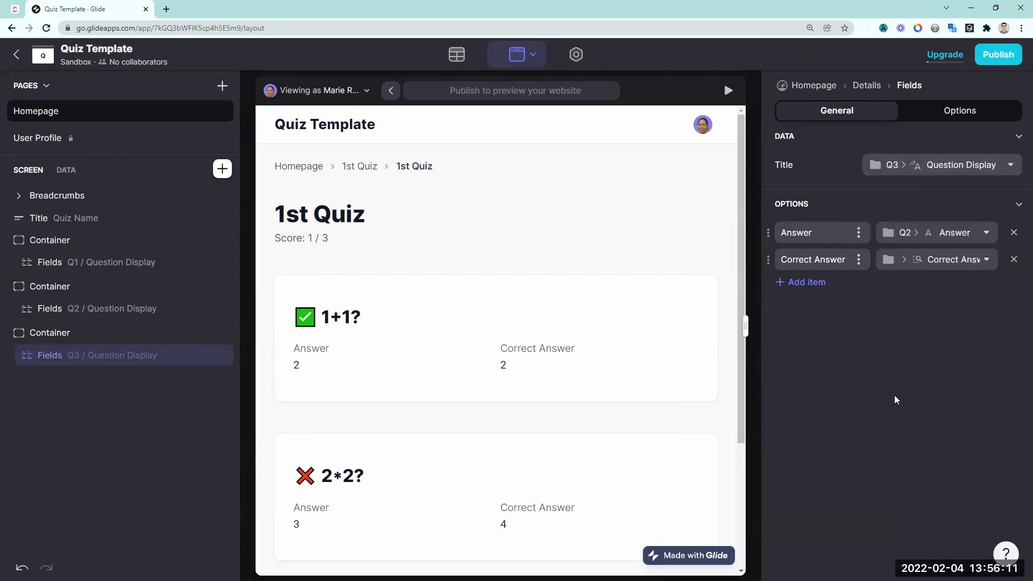
pyautogui.click(941, 239)
pyautogui.click(894, 550)
pyautogui.click(700, 462)
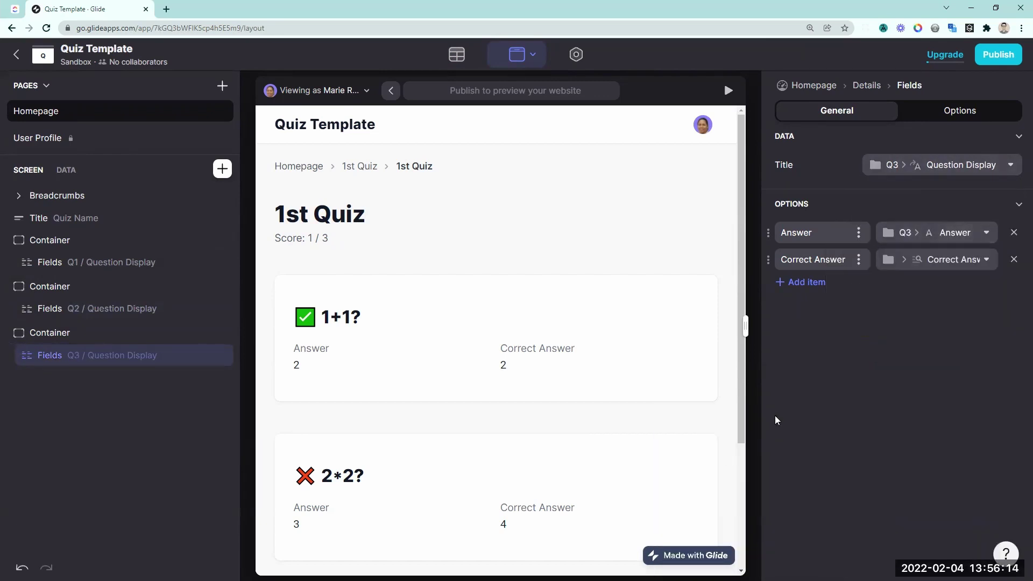
pyautogui.click(906, 265)
pyautogui.click(750, 491)
# - Review the quiz title, score and all three question cards on the response details screen
pyautogui.moveTo(268, 214); pyautogui.dragTo(263, 242)
pyautogui.scroll(-2, 461, 288)
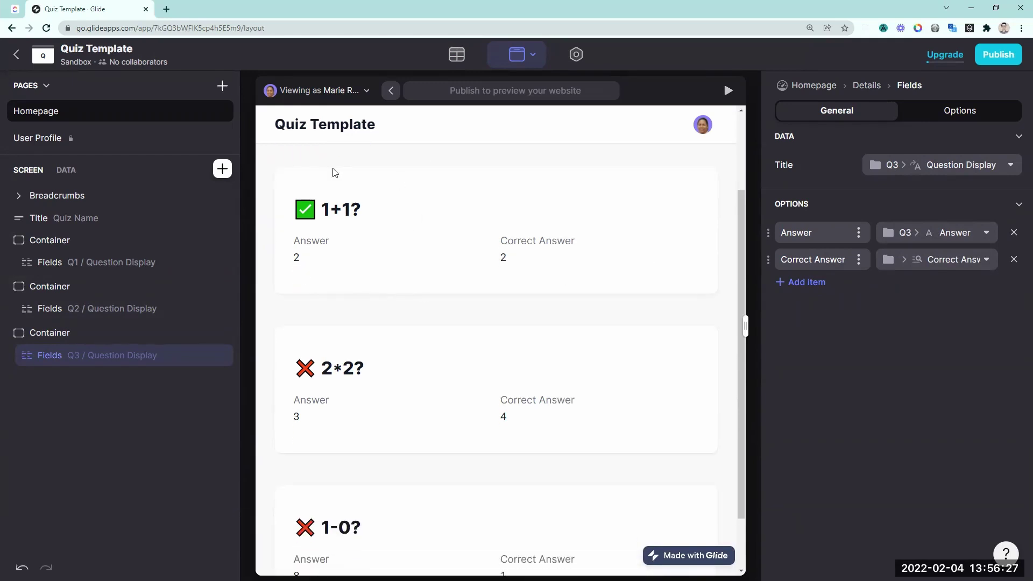
pyautogui.scroll(-1, 385, 375)
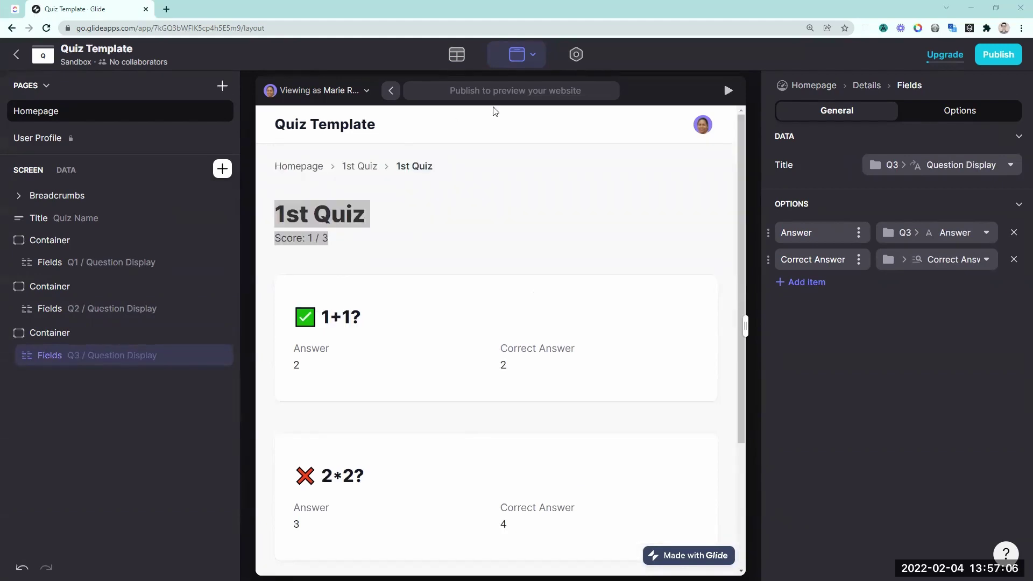
# - Add a Collection below the Take Quiz button on the quiz details screen, with Quiz Response as its source
pyautogui.click(391, 91)
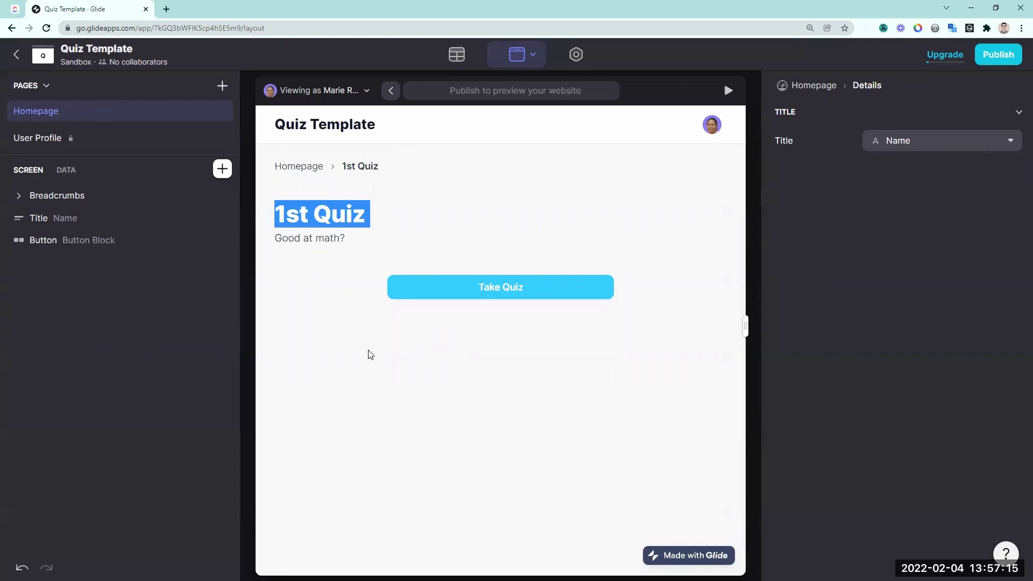
pyautogui.click(222, 168)
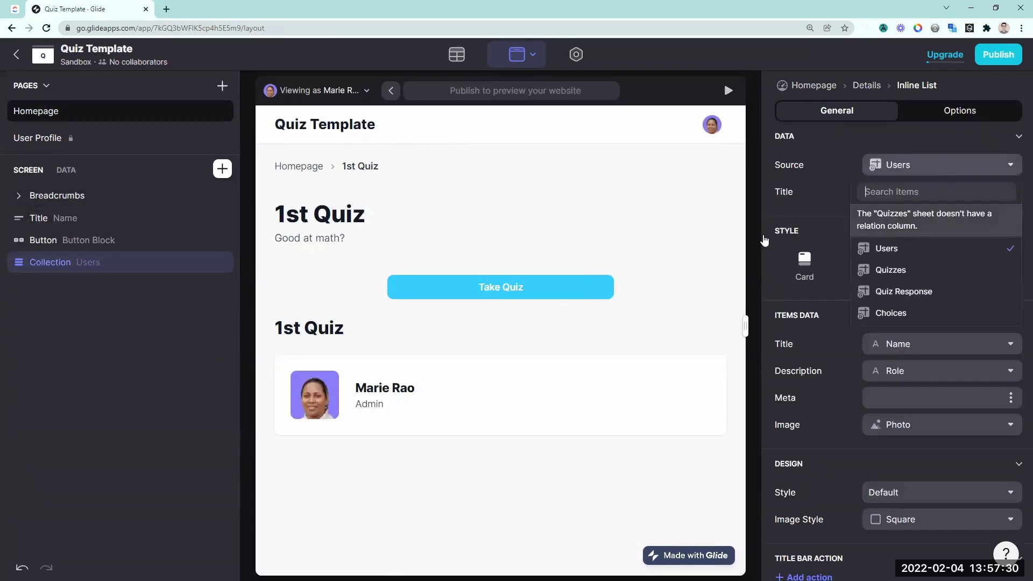
pyautogui.click(876, 291)
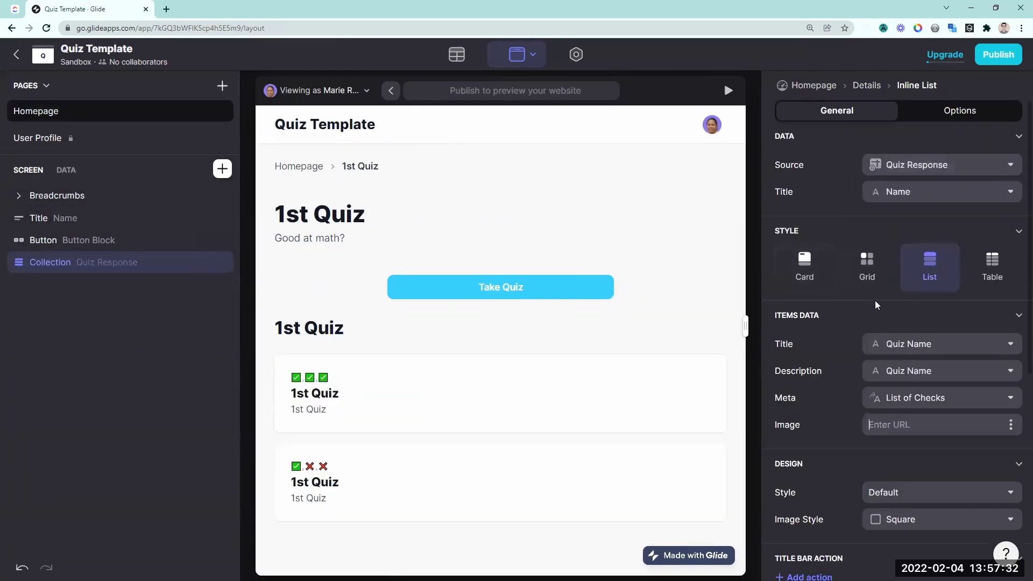
# - Filter the response Collection so that Quiz Name is the current screen's Name
pyautogui.click(939, 113)
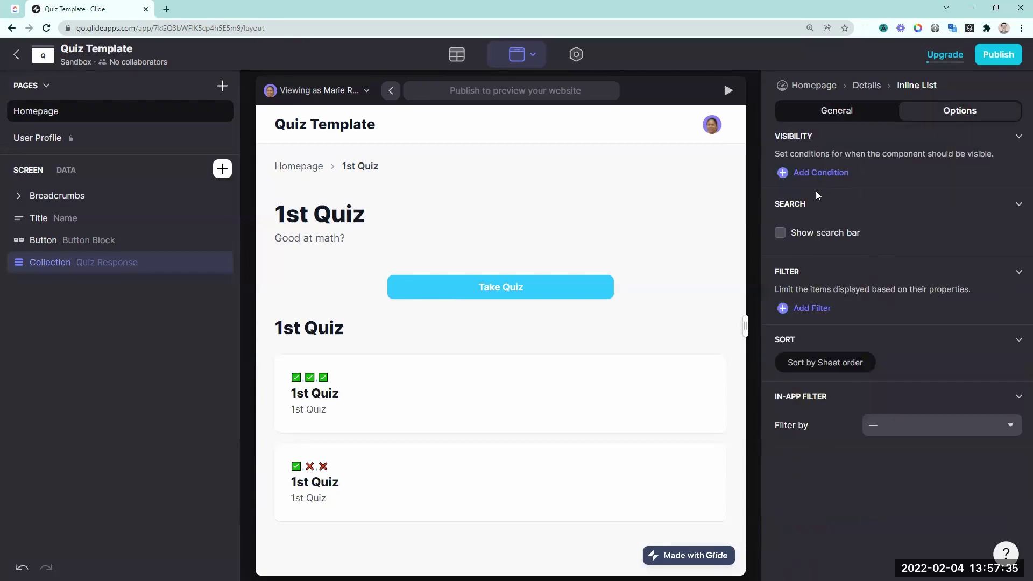
pyautogui.click(817, 311)
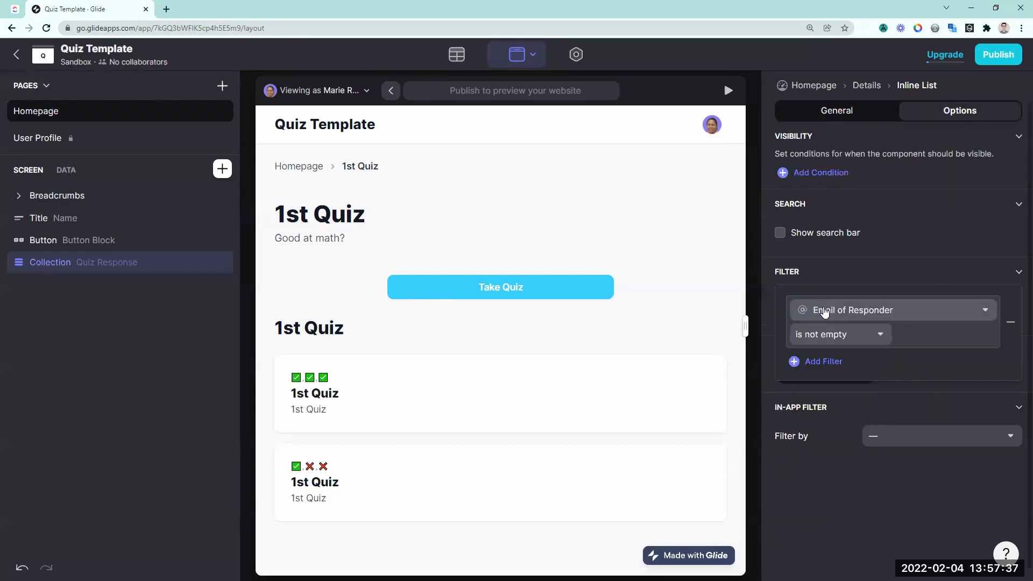
pyautogui.click(825, 311)
pyautogui.click(844, 381)
pyautogui.click(838, 334)
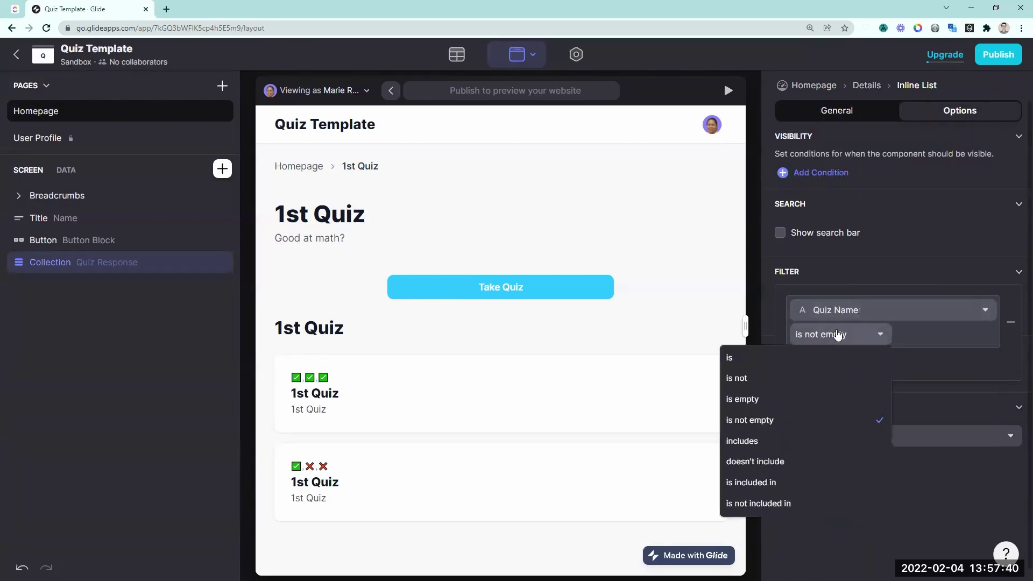
pyautogui.click(730, 357)
pyautogui.click(986, 336)
pyautogui.moveTo(865, 123)
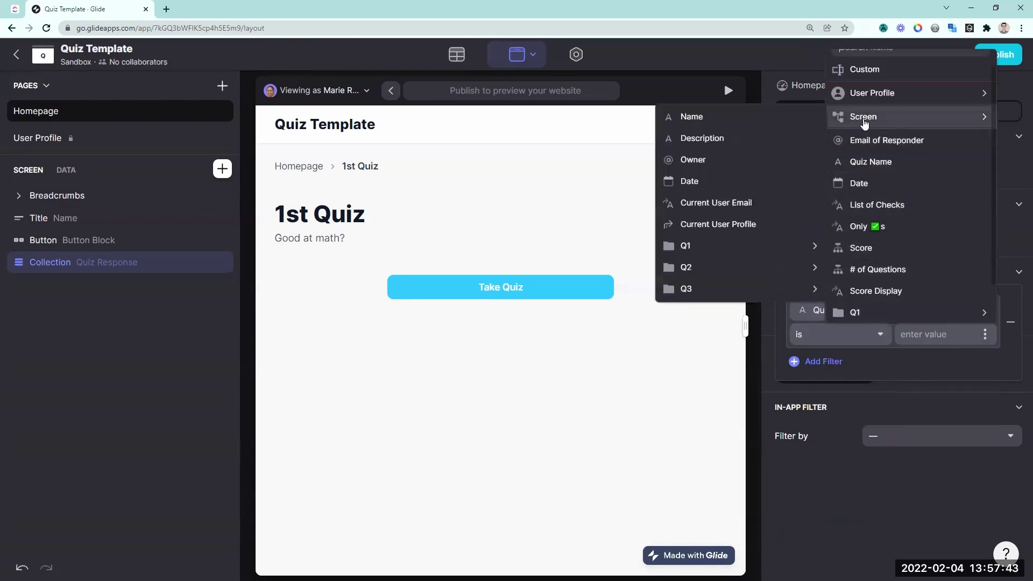
pyautogui.click(810, 118)
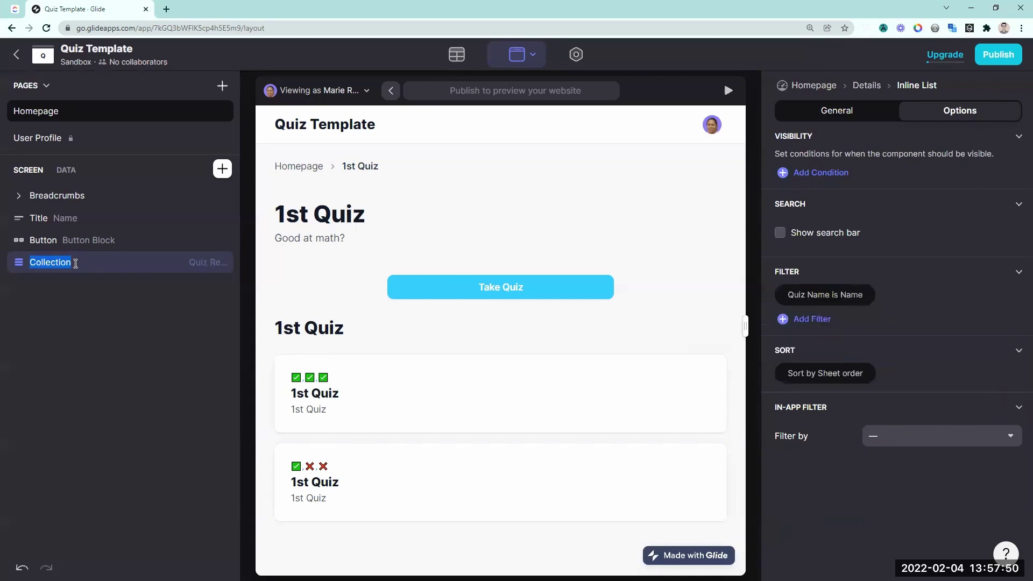
# - Set the response Collection's item title to Score Display and description to Email of Responder, and switch its meta to an empty custom value
pyautogui.click(110, 300)
pyautogui.click(124, 264)
pyautogui.scroll(-3, 849, 386)
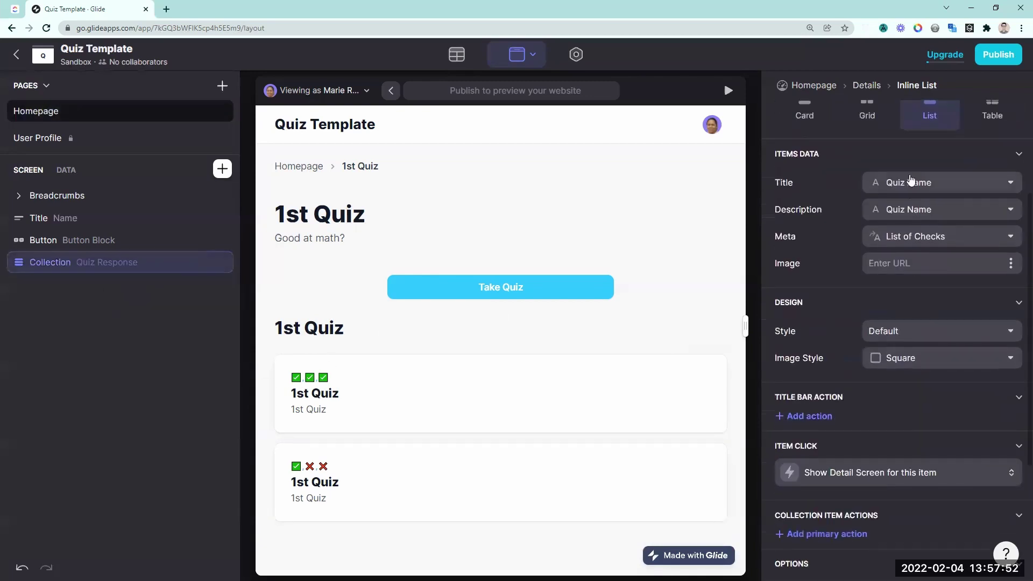
pyautogui.click(910, 182)
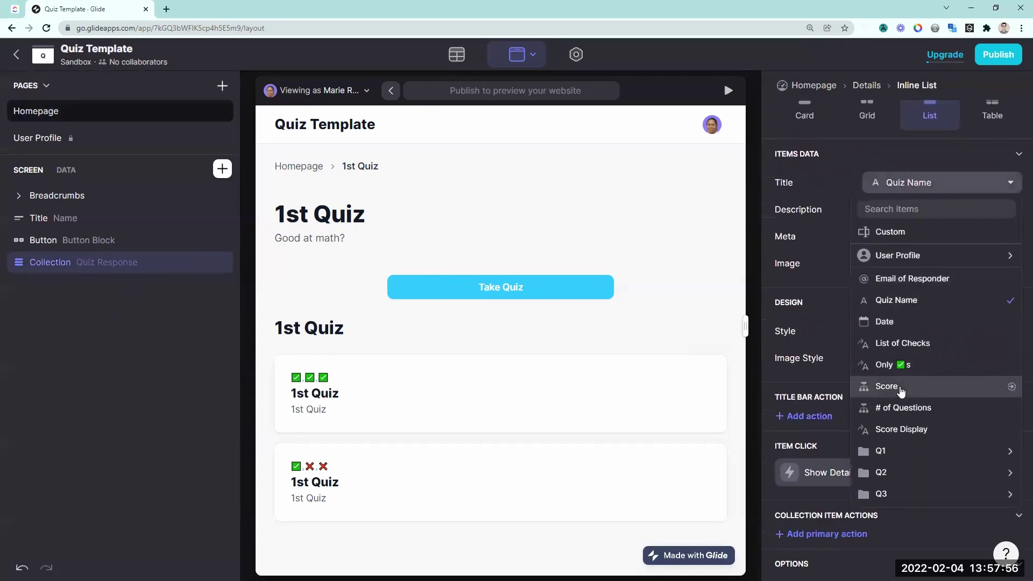
pyautogui.click(899, 431)
pyautogui.click(910, 209)
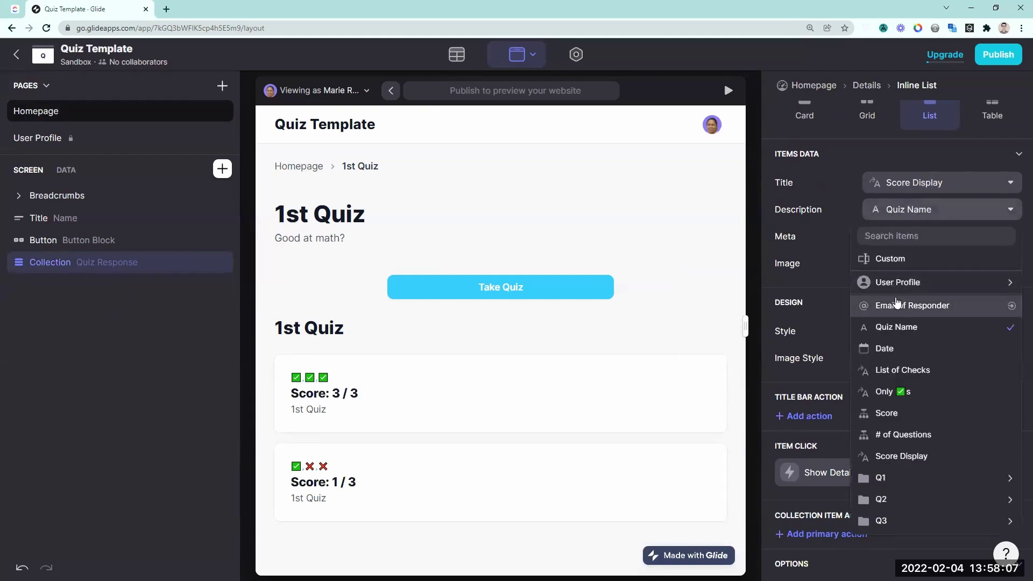
pyautogui.click(895, 307)
pyautogui.click(915, 236)
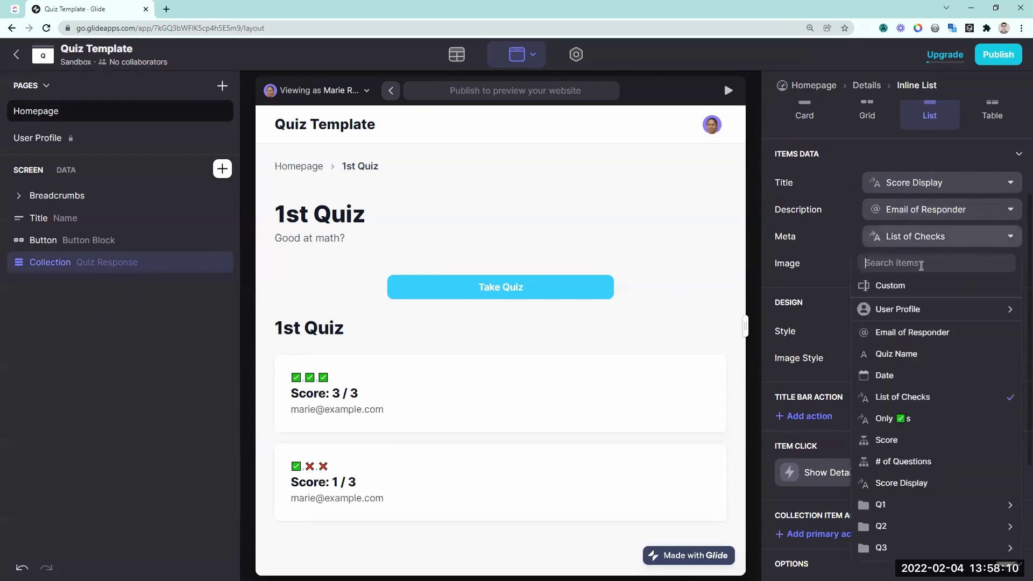
pyautogui.click(905, 286)
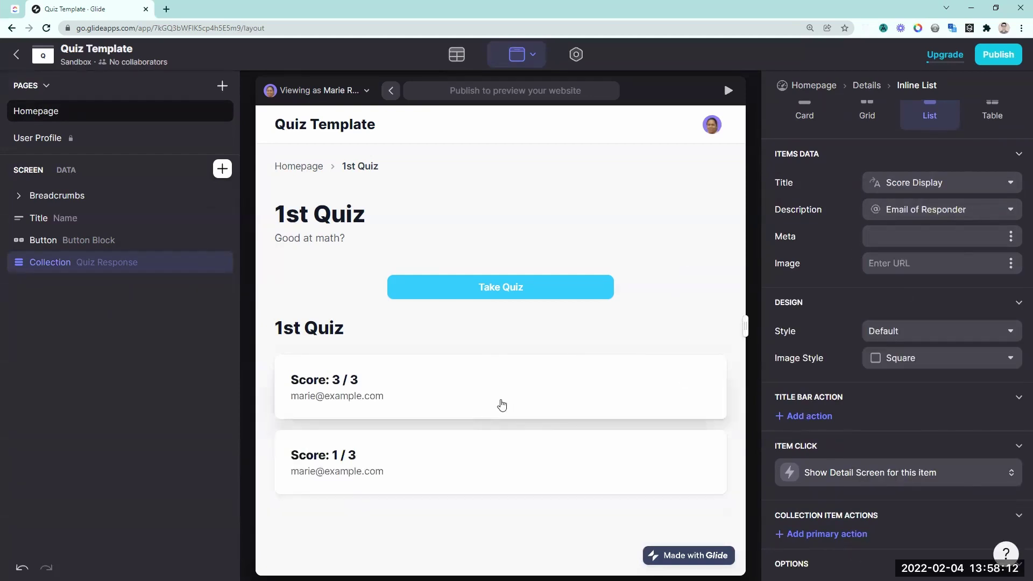
pyautogui.scroll(-1, 845, 420)
pyautogui.scroll(-3, 844, 419)
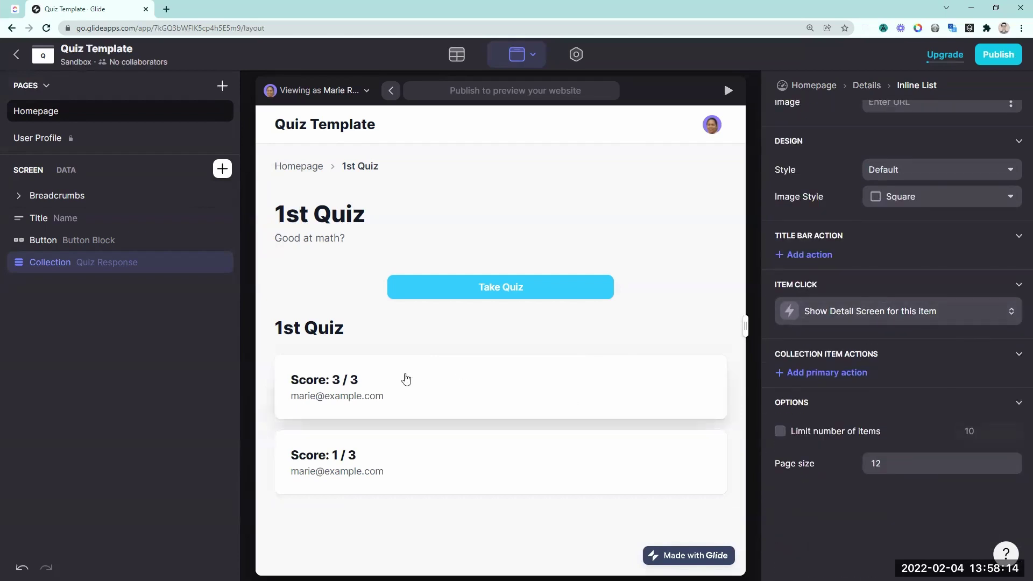
# - Open the 3 / 3 response's details screen and set its title component's Emphasis to Email of Responder
pyautogui.click(425, 391)
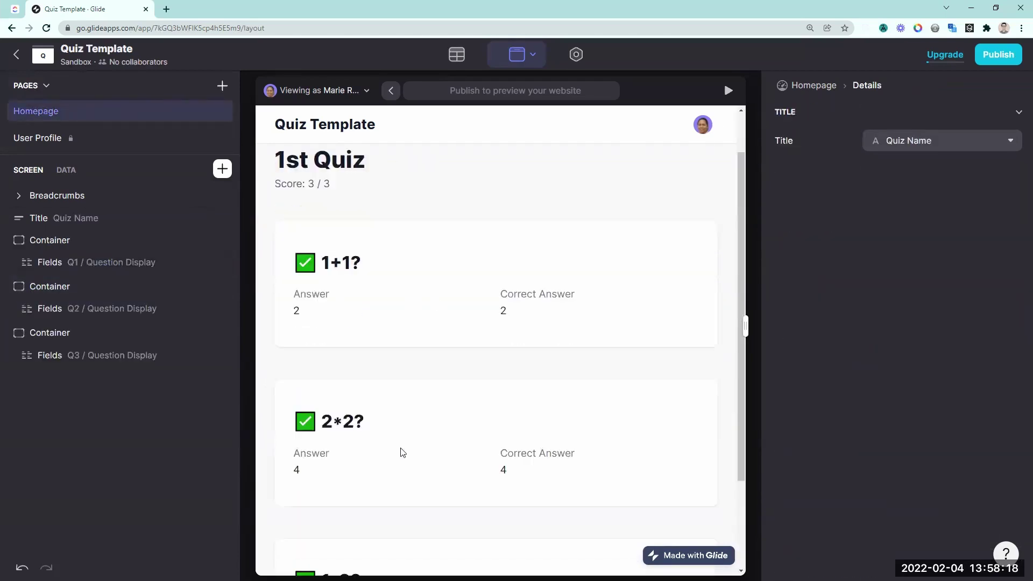
pyautogui.click(120, 218)
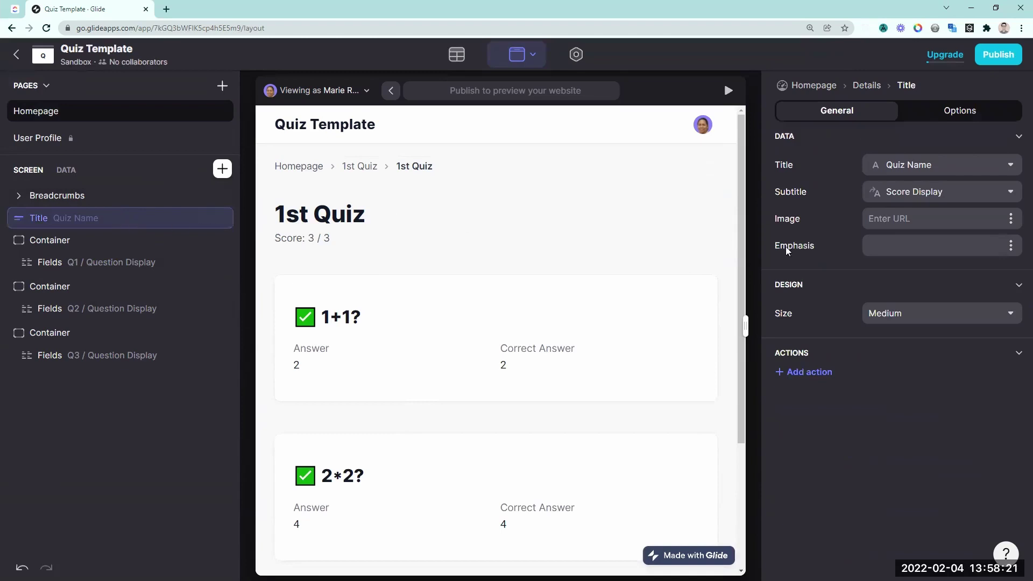
pyautogui.click(1012, 250)
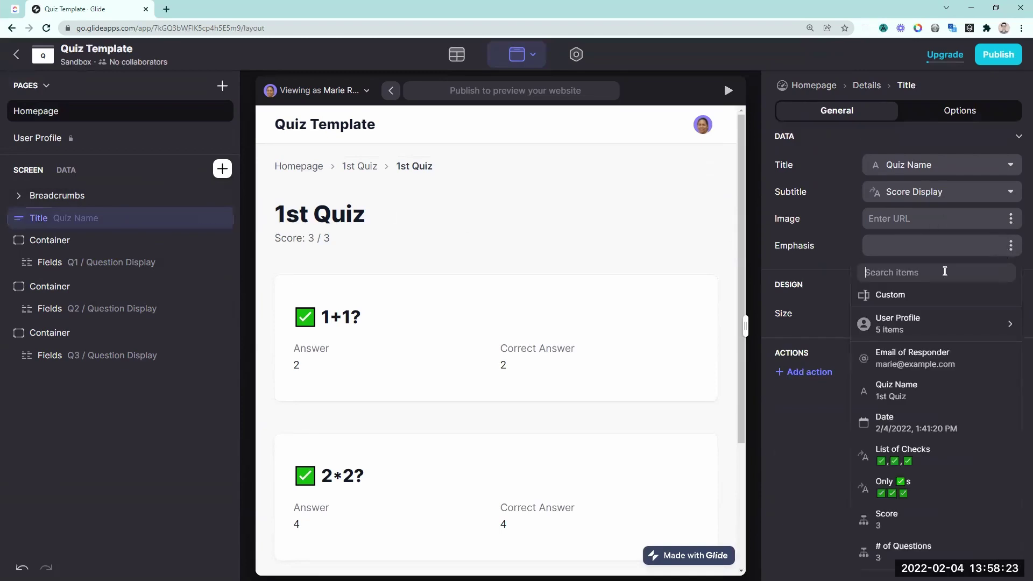
pyautogui.click(883, 355)
pyautogui.moveTo(293, 210); pyautogui.dragTo(370, 211)
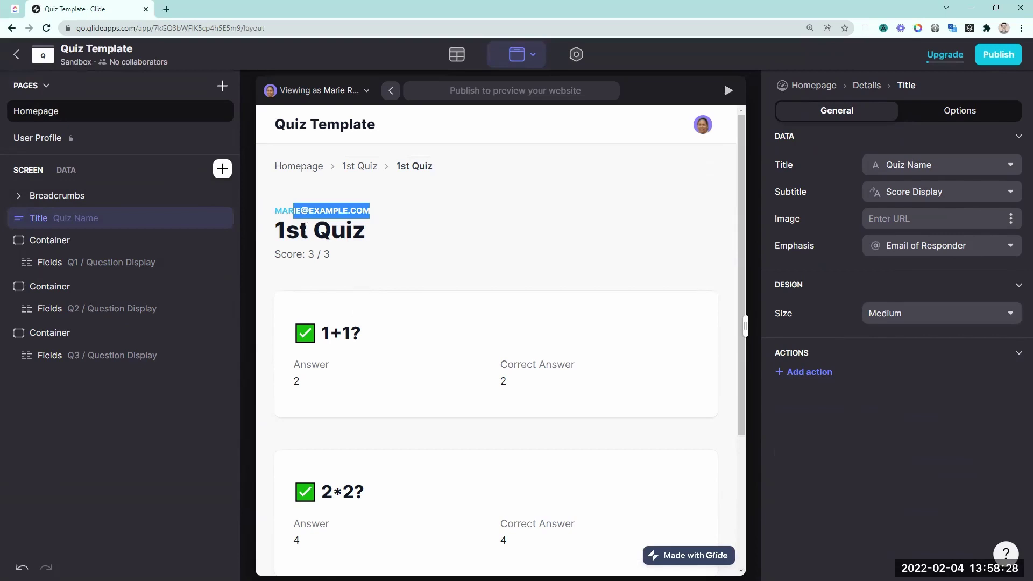
pyautogui.scroll(-3, 306, 226)
pyautogui.scroll(3, 358, 166)
# - Return to the quiz details screen and give the response Collection the title "Responses" and Date as its item meta
pyautogui.click(360, 166)
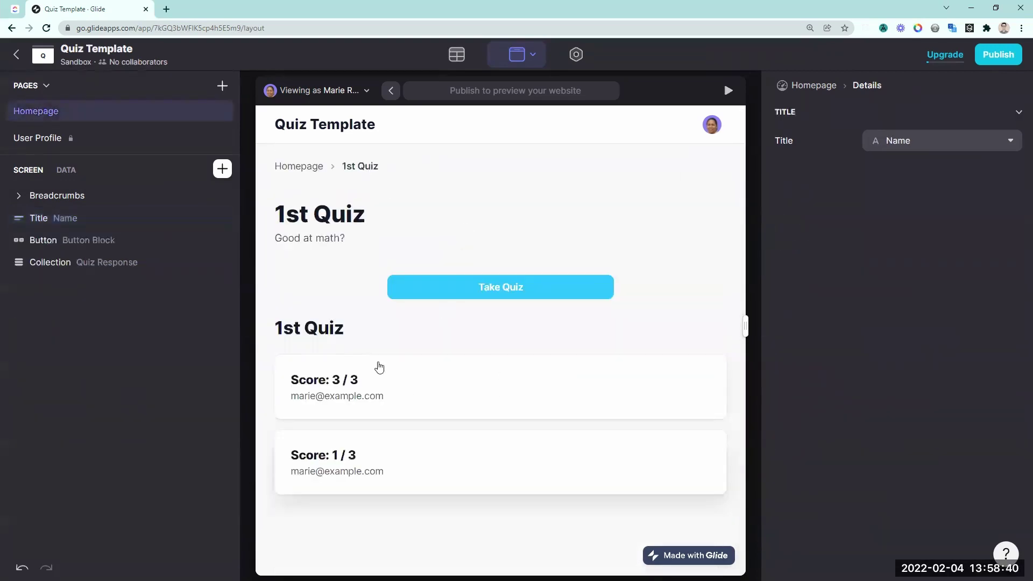
pyautogui.click(80, 262)
pyautogui.click(937, 191)
pyautogui.click(883, 240)
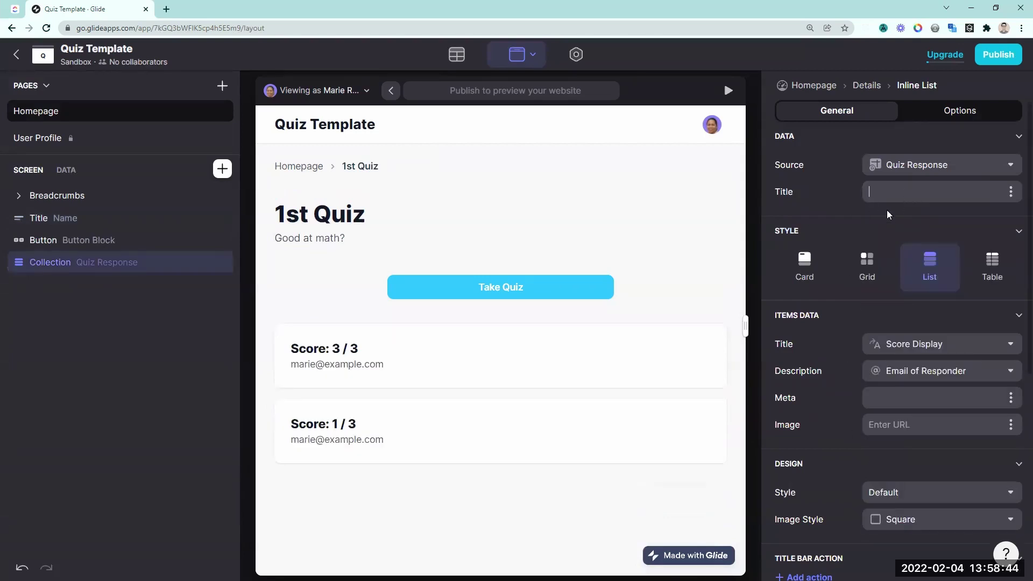
pyautogui.write('Responses')
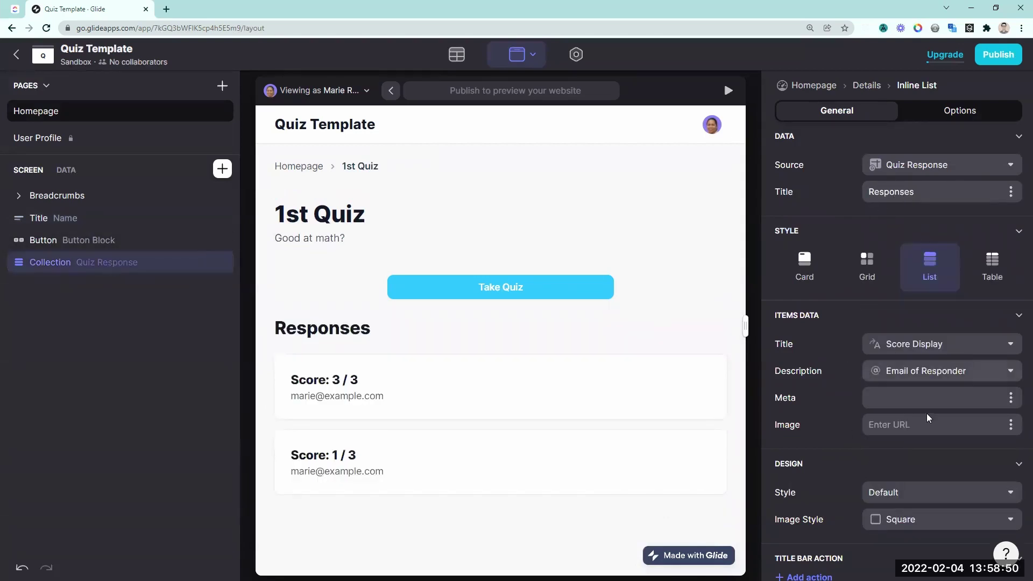
pyautogui.click(1011, 399)
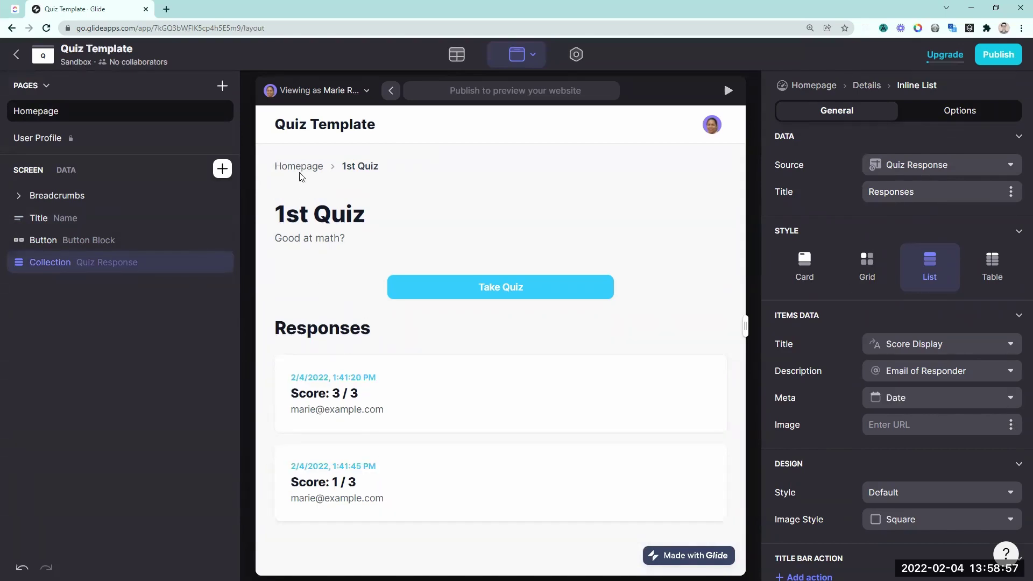
# - Go back to the Homepage, switch to the ClickUp task doc and mark "See Our Results" as done
pyautogui.click(299, 168)
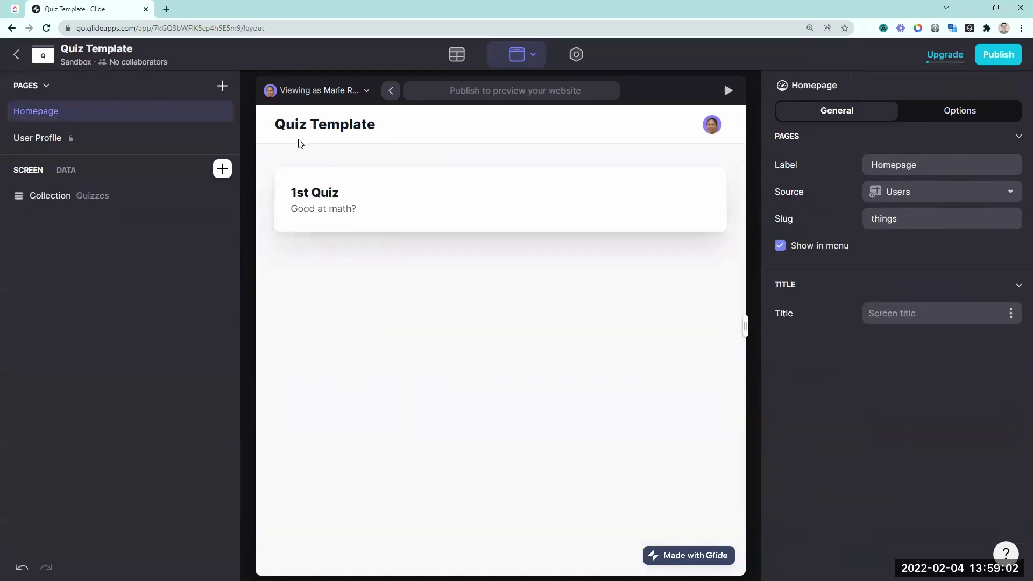
pyautogui.click(16, 6)
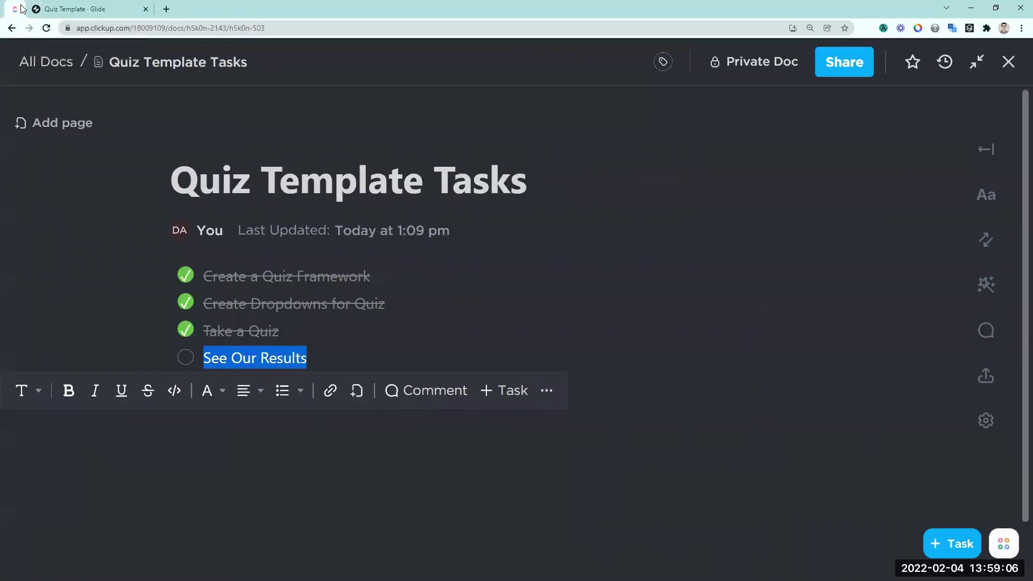
pyautogui.click(240, 374)
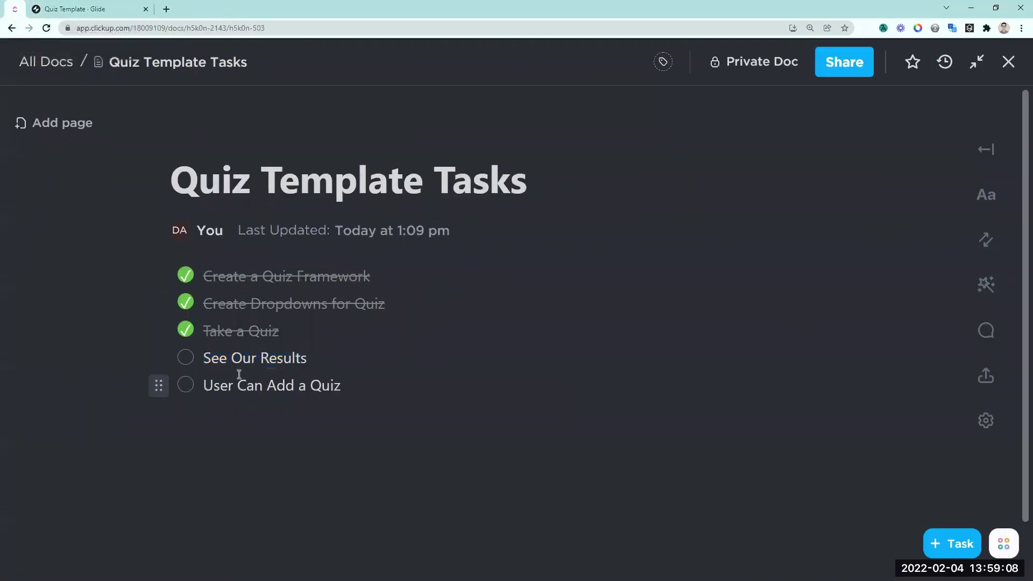
pyautogui.click(185, 359)
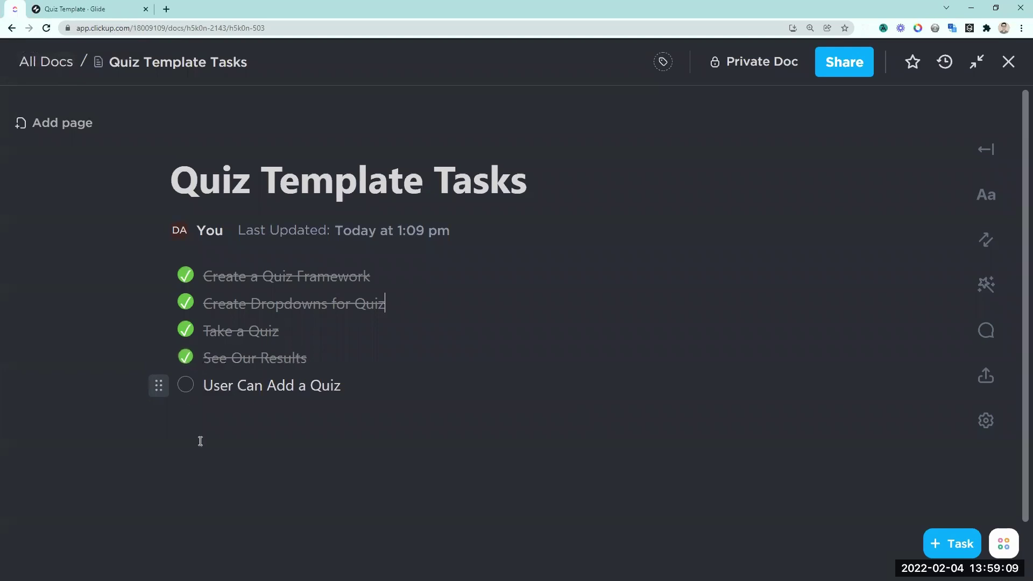
# - Switch back to Glide and add a title bar action named "Add" to the Homepage's Quizzes Collection, set to Show Form Screen
pyautogui.click(124, 5)
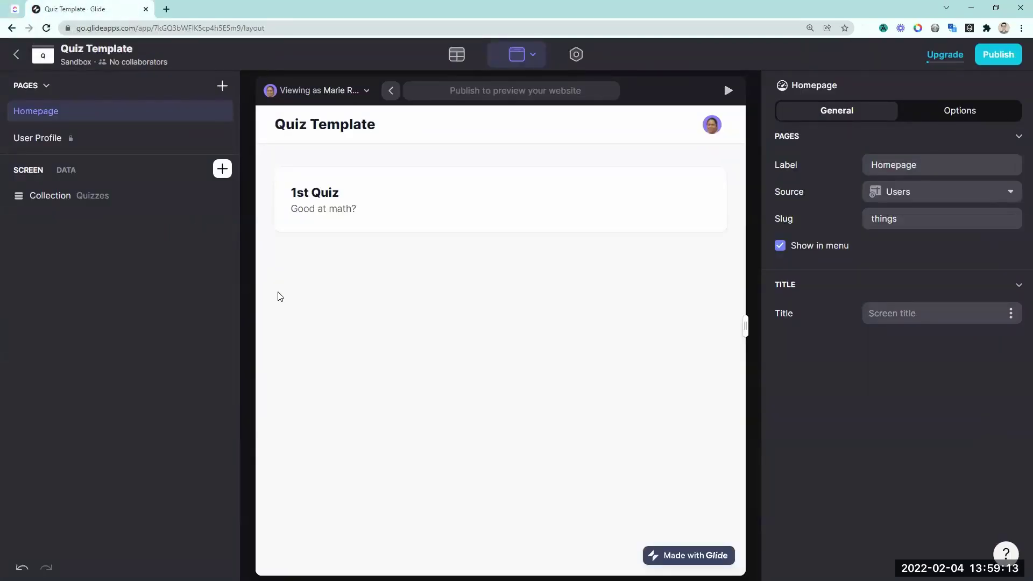
pyautogui.click(54, 196)
pyautogui.scroll(-2, 773, 418)
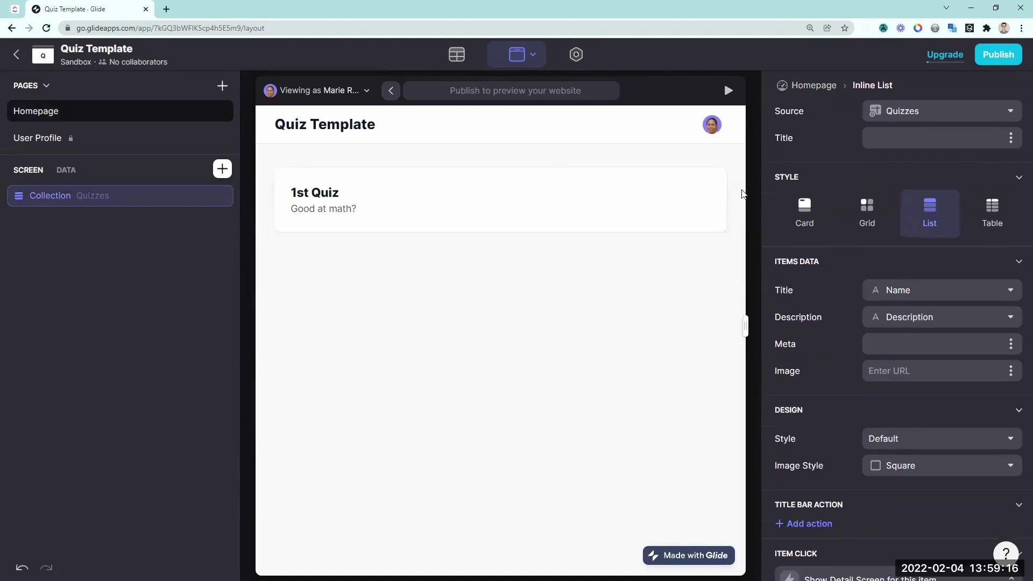
pyautogui.scroll(-3, 894, 323)
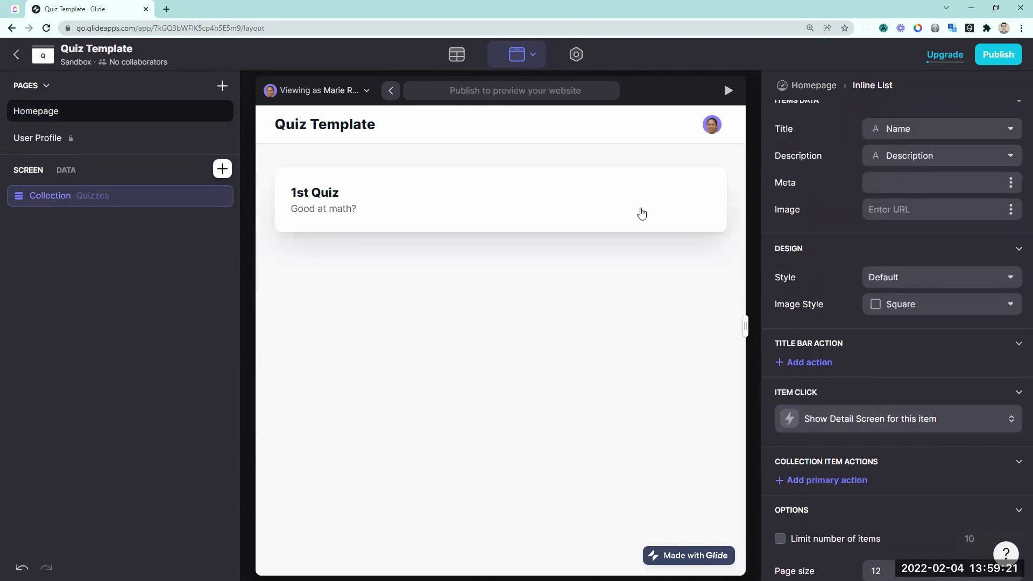
pyautogui.click(802, 362)
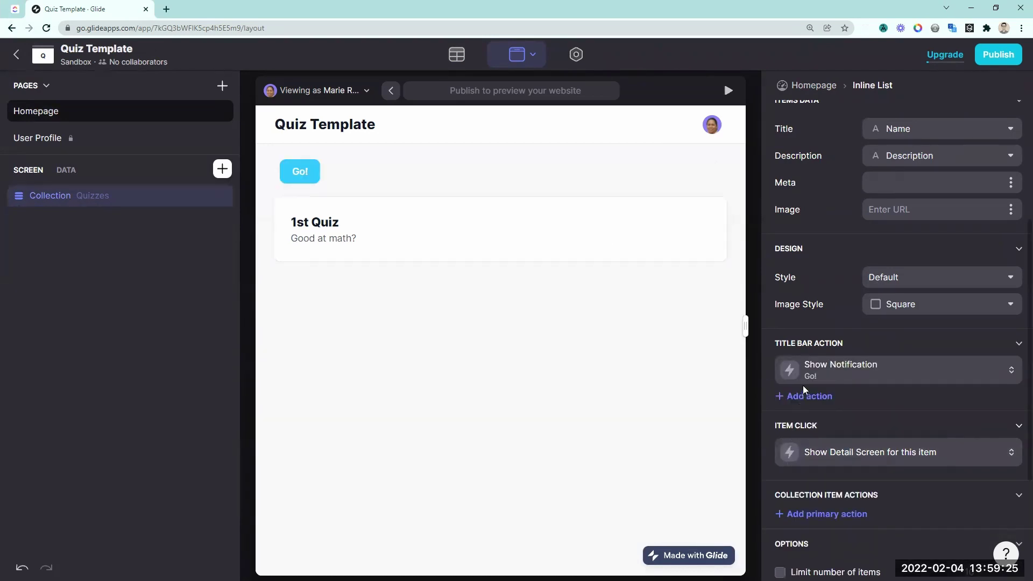
pyautogui.click(785, 370)
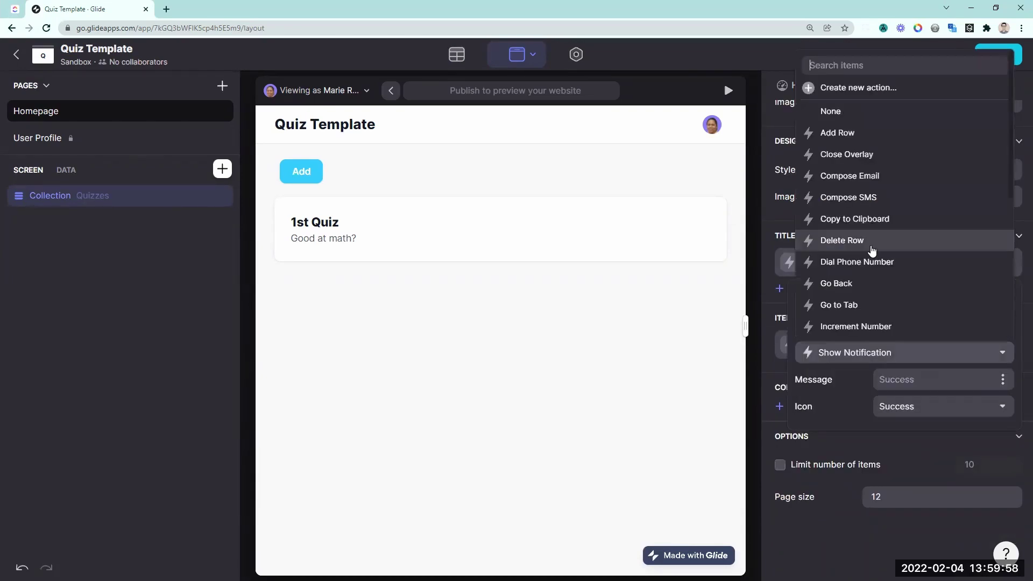
pyautogui.write('sho')
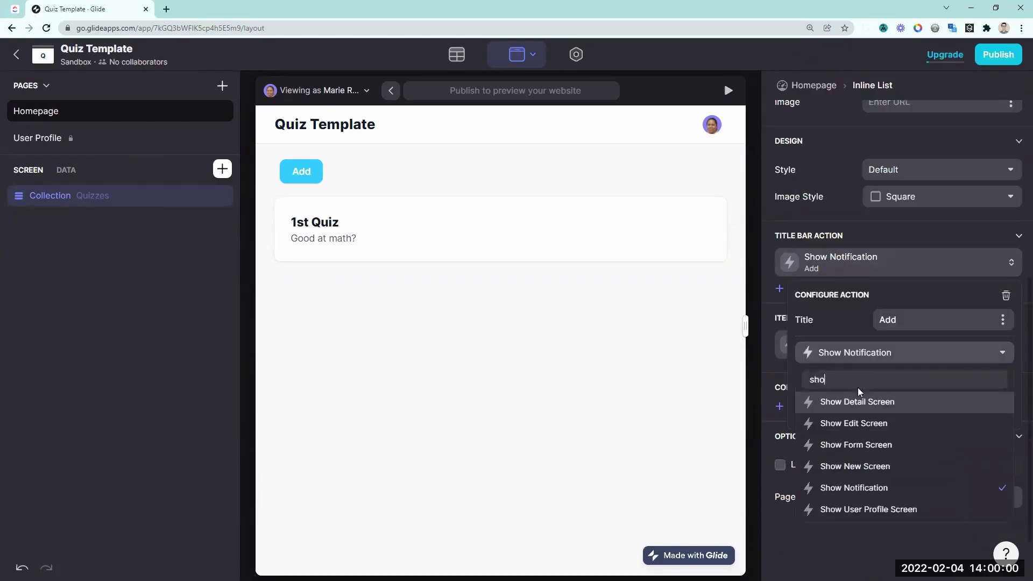
pyautogui.click(849, 445)
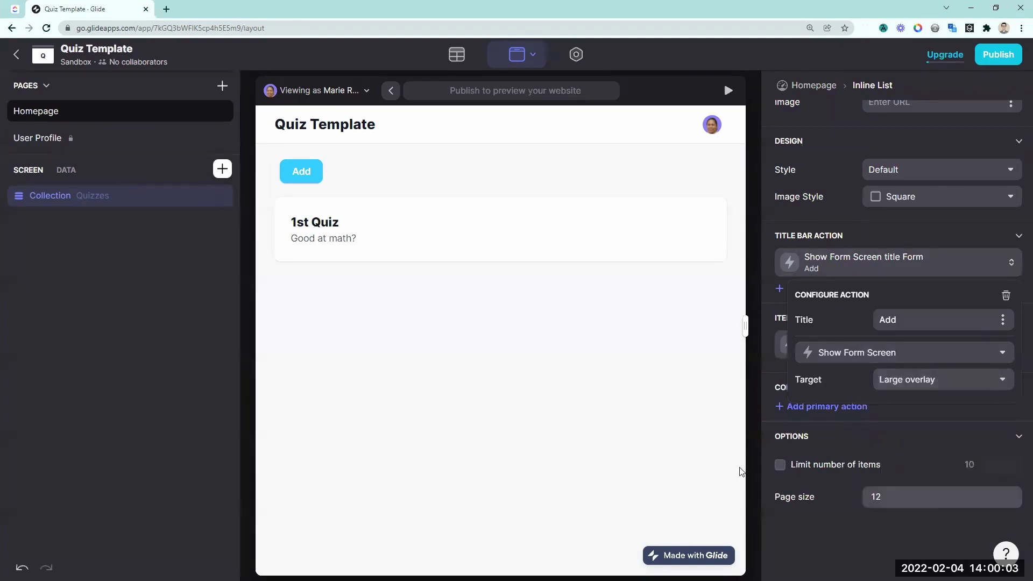
# - Open the new quiz form from the Add button and make its Name and Description entries required
pyautogui.click(332, 183)
pyautogui.click(299, 171)
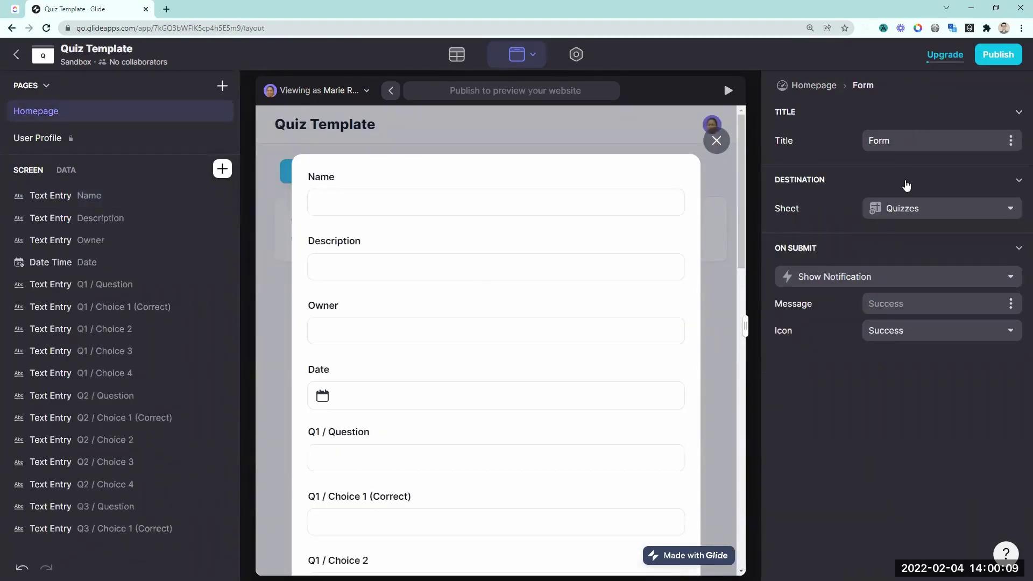
pyautogui.scroll(-5, 369, 458)
pyautogui.scroll(5, 399, 201)
pyautogui.click(92, 195)
pyautogui.click(780, 434)
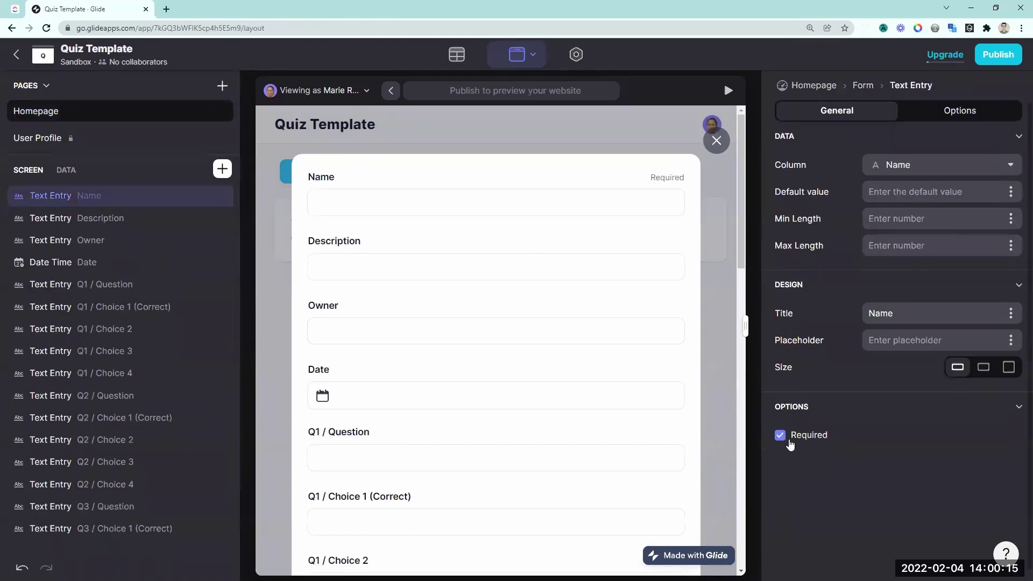
pyautogui.click(191, 218)
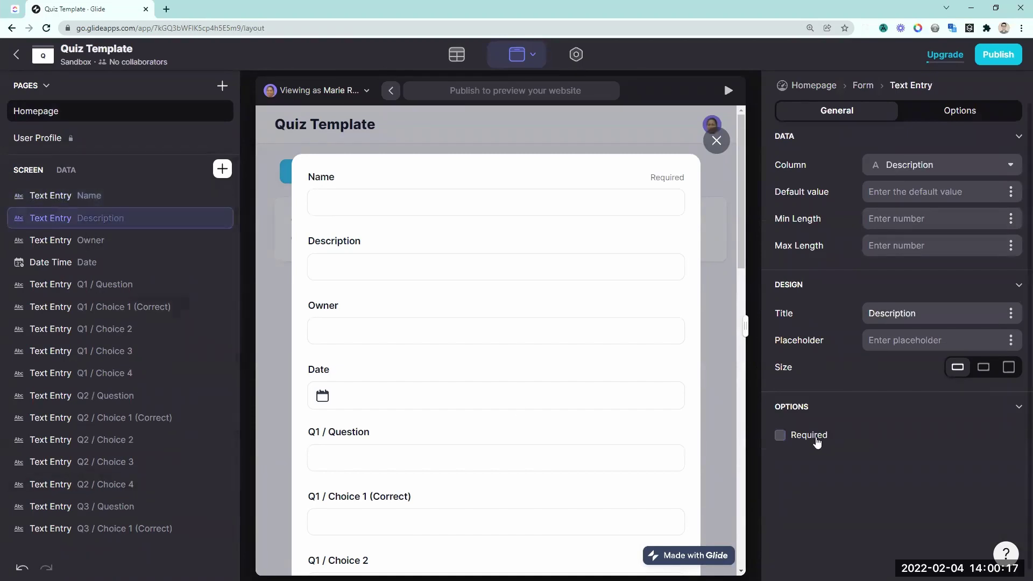
pyautogui.click(816, 437)
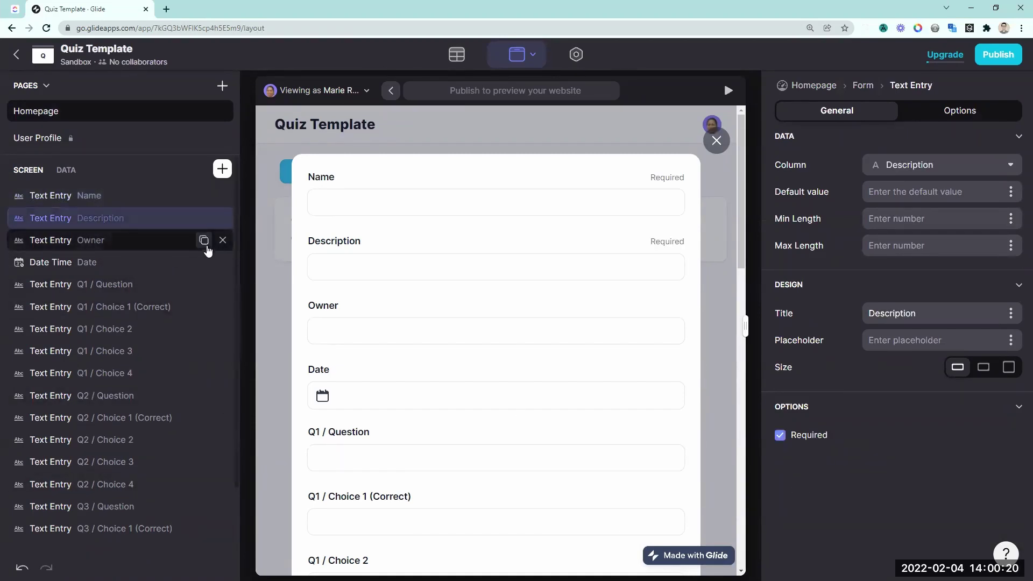
# - Remove the Owner text entry from the form and fill the Owner column with the user's email address special value instead
pyautogui.click(224, 241)
pyautogui.click(222, 169)
pyautogui.scroll(-5, 380, 334)
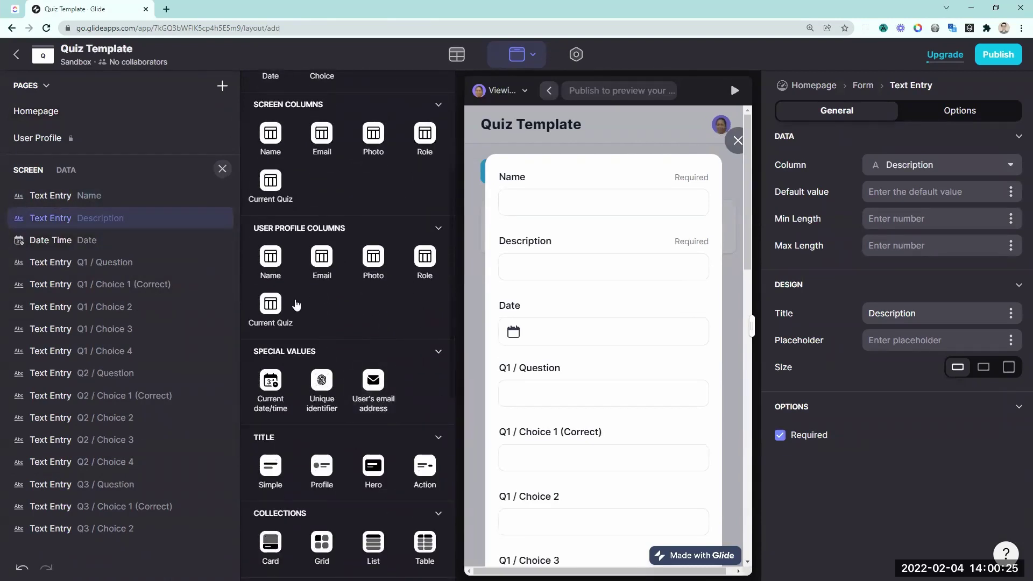
pyautogui.click(382, 390)
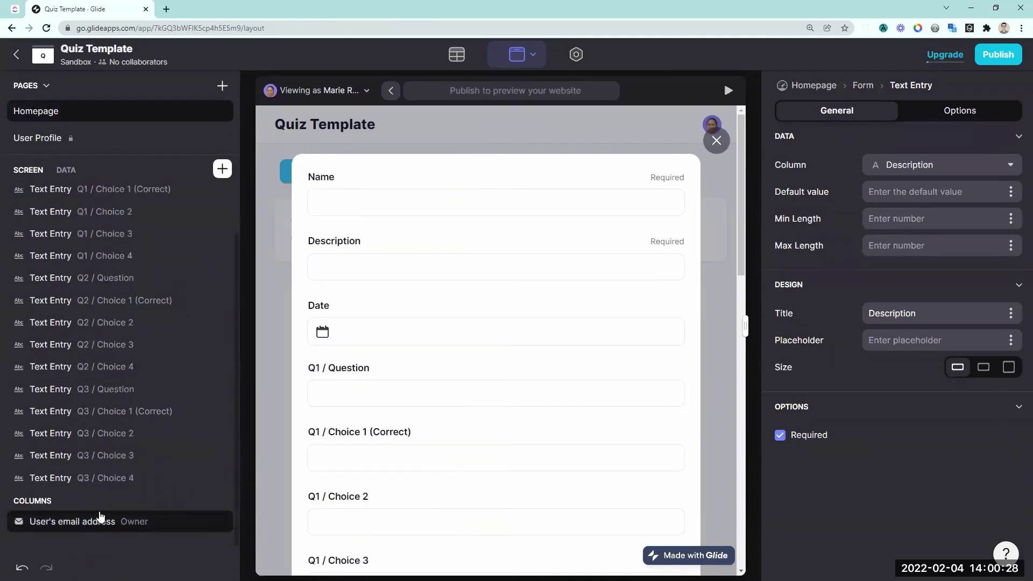
pyautogui.scroll(2, 139, 528)
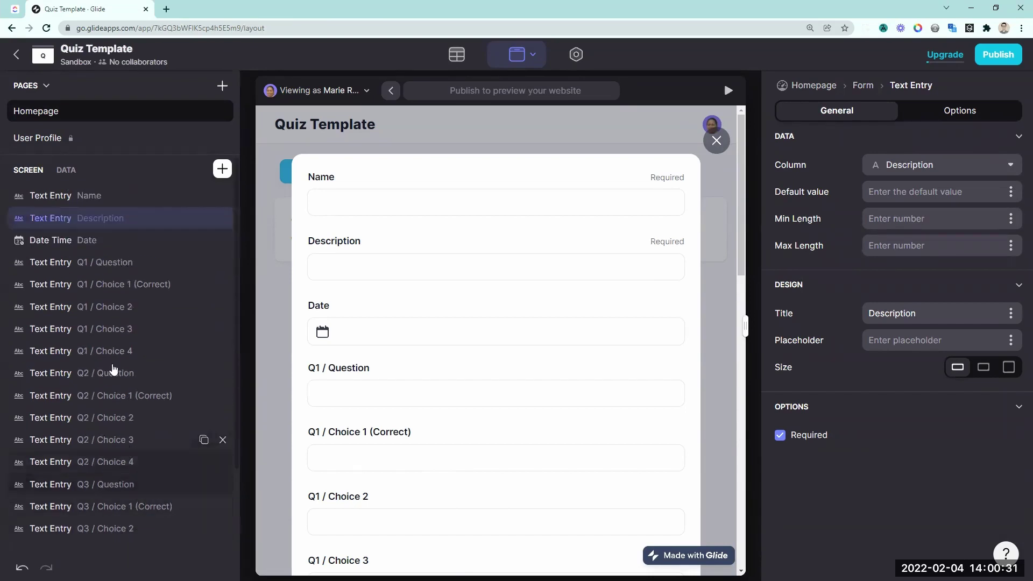
# - Remove the Date entry from the form and fill the Date column with the current date/time special value instead
pyautogui.click(223, 244)
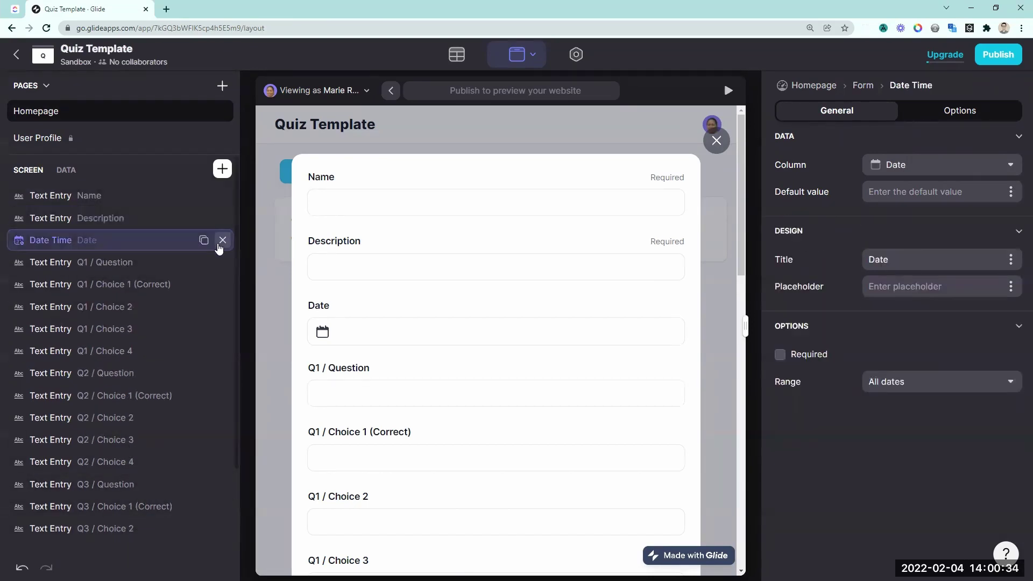
pyautogui.click(223, 245)
pyautogui.click(223, 171)
pyautogui.scroll(-3, 321, 341)
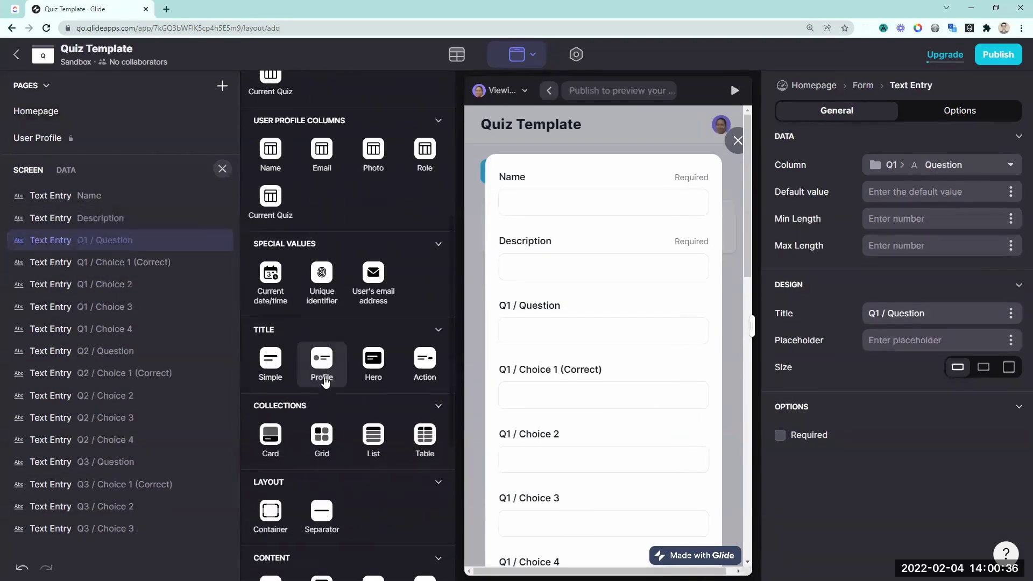
pyautogui.click(271, 278)
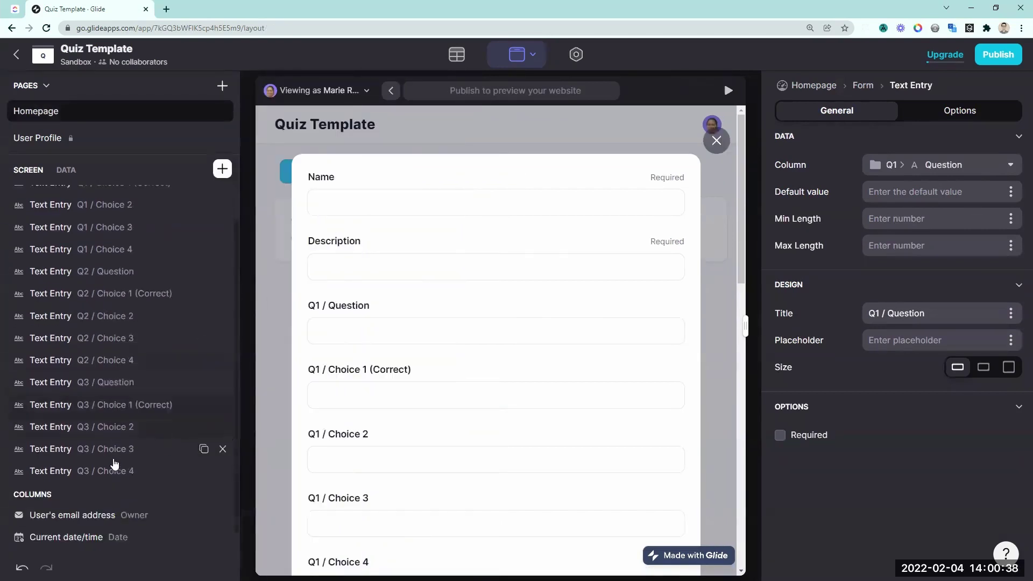
pyautogui.scroll(1, 149, 472)
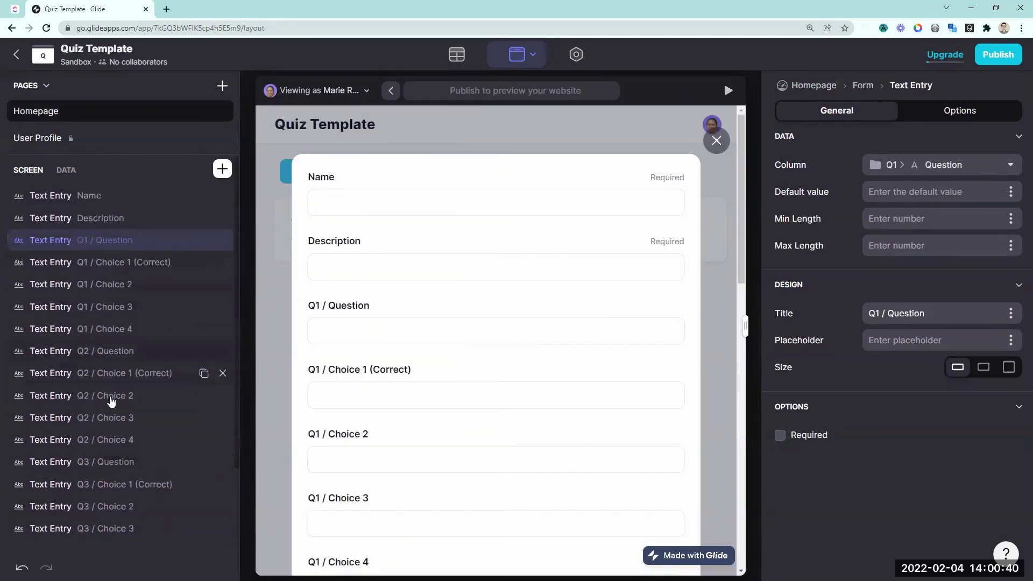
pyautogui.scroll(-2, 110, 253)
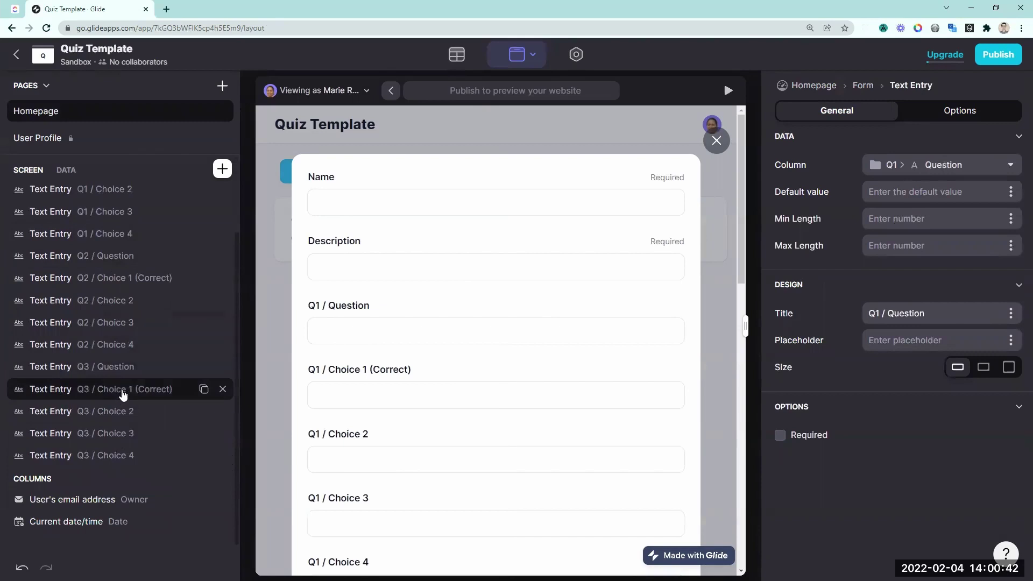
pyautogui.scroll(2, 137, 350)
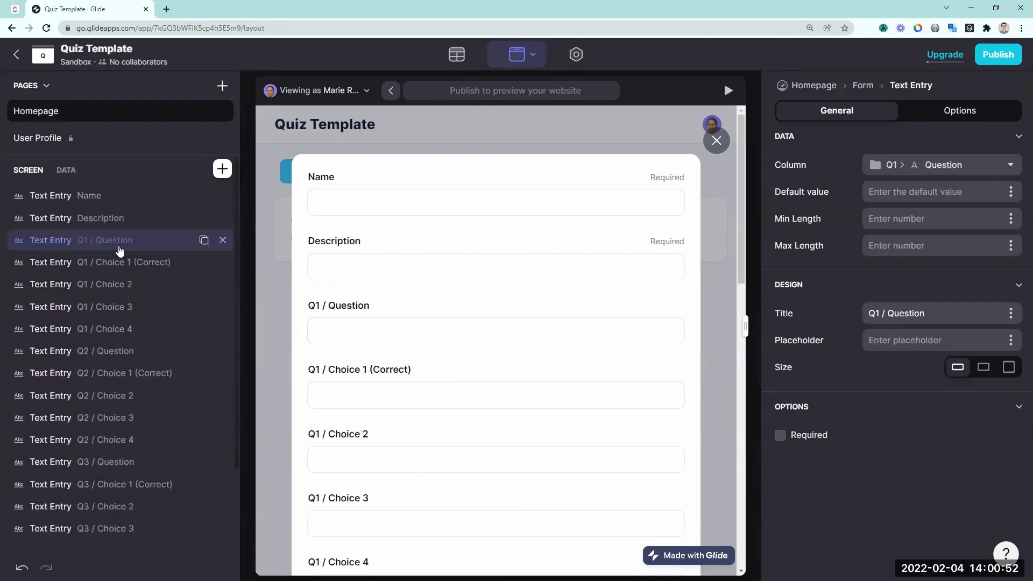
# - Set the Q1 / Question text entry to the middle size and make it required
pyautogui.click(983, 367)
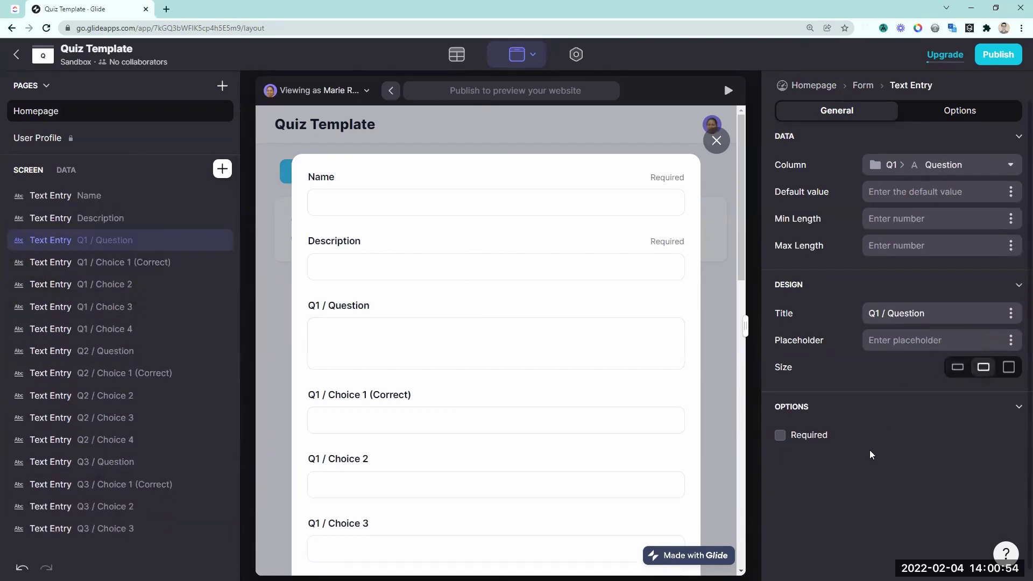
pyautogui.click(829, 435)
pyautogui.scroll(-1, 356, 285)
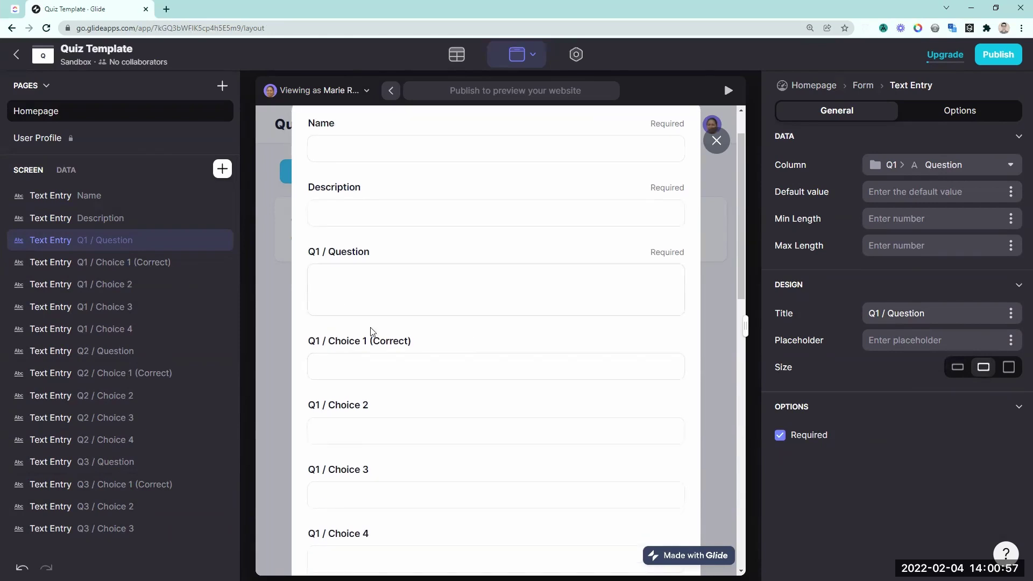
# - Insert a Rich Text component into the form and place it directly above the Q1 / Question entry
pyautogui.click(222, 168)
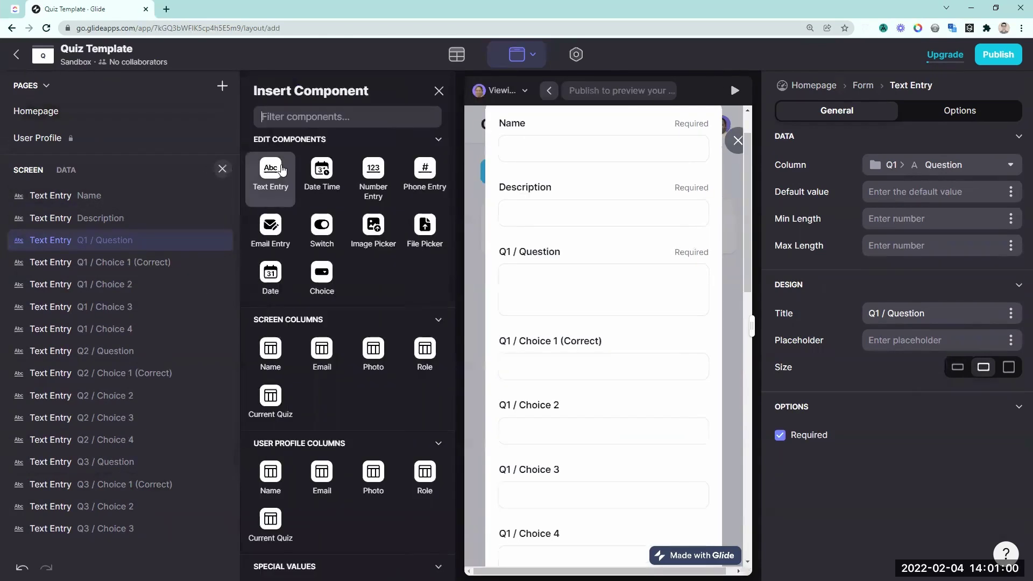
pyautogui.write('text')
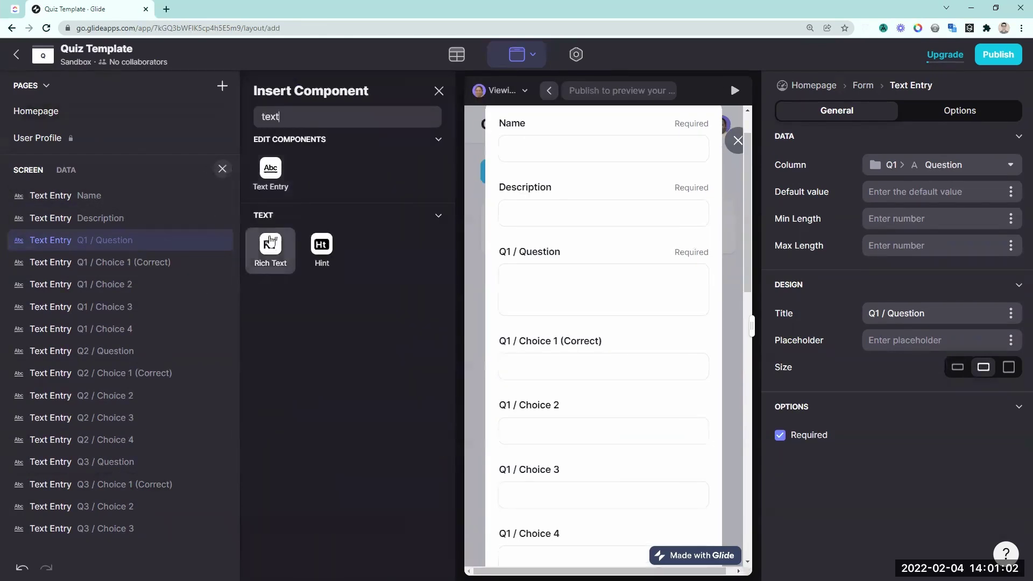
pyautogui.click(269, 245)
pyautogui.moveTo(91, 462); pyautogui.dragTo(92, 240)
# - Replace the Rich Text placeholder content with the heading "#### Question 1"
pyautogui.click(934, 254)
pyautogui.hotkey('ctrl', 'a')
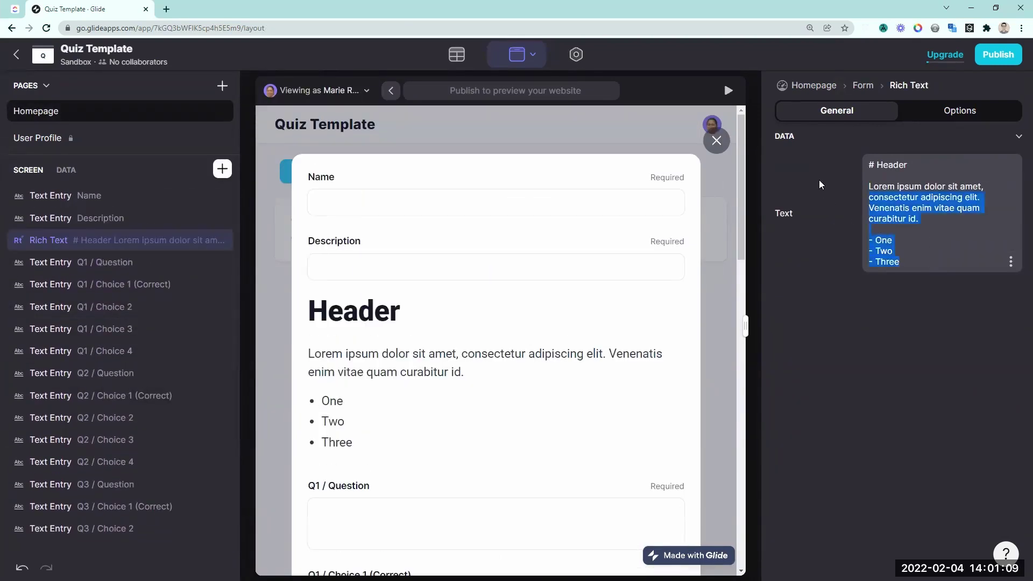
pyautogui.write('Question 1')
pyautogui.press('BackSpace')
pyautogui.write('1')
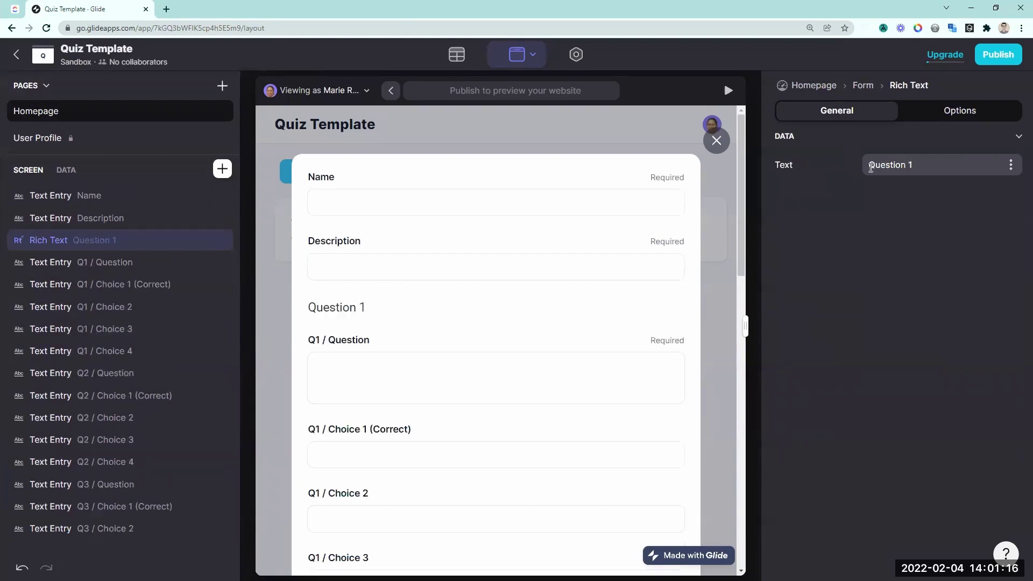
pyautogui.write('####')
# - Shorten the title of the Q1 / Question entry to "Question"
pyautogui.click(123, 262)
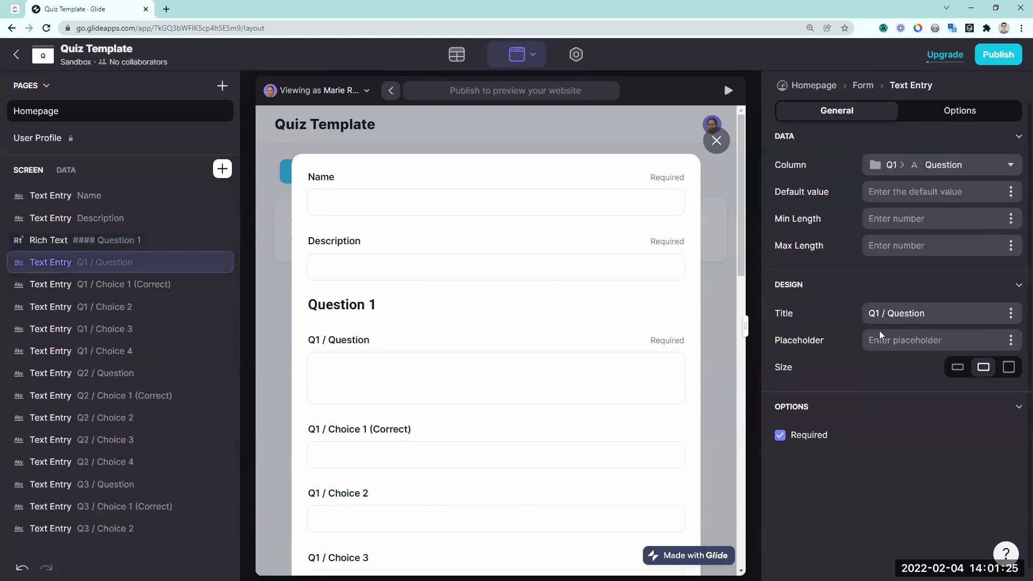
pyautogui.moveTo(887, 312); pyautogui.dragTo(856, 306)
pyautogui.press('BackSpace')
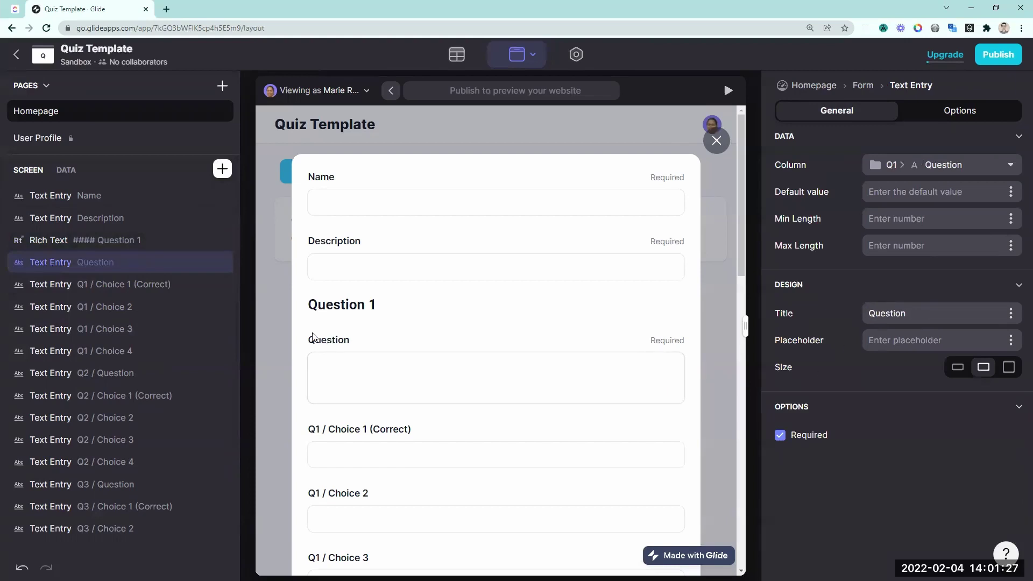
pyautogui.scroll(-2, 451, 369)
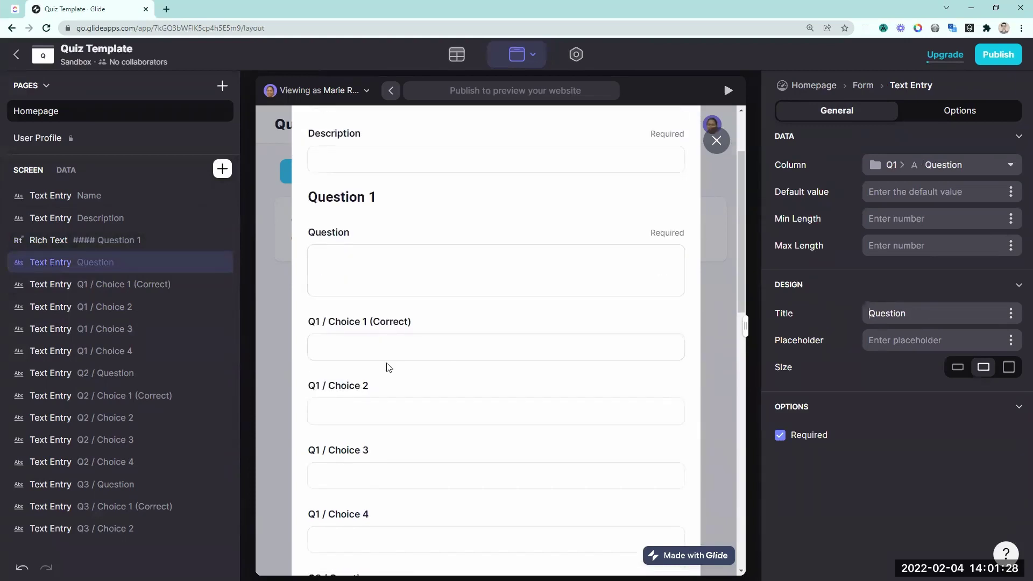
# - Make the Q1 / Choice 1 (Correct) and Q1 / Choice 2 entries required
pyautogui.click(127, 285)
pyautogui.click(780, 435)
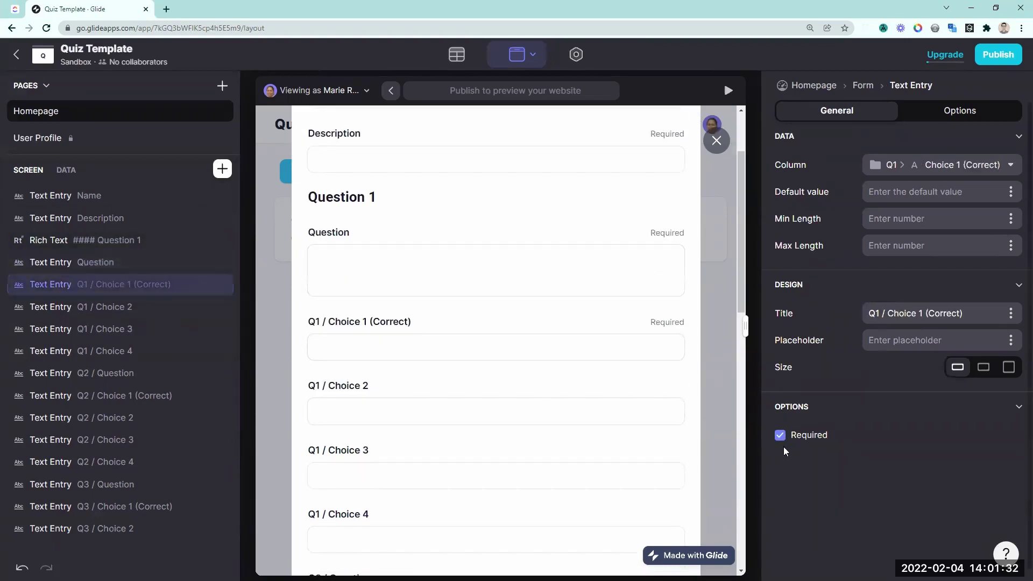
pyautogui.click(71, 309)
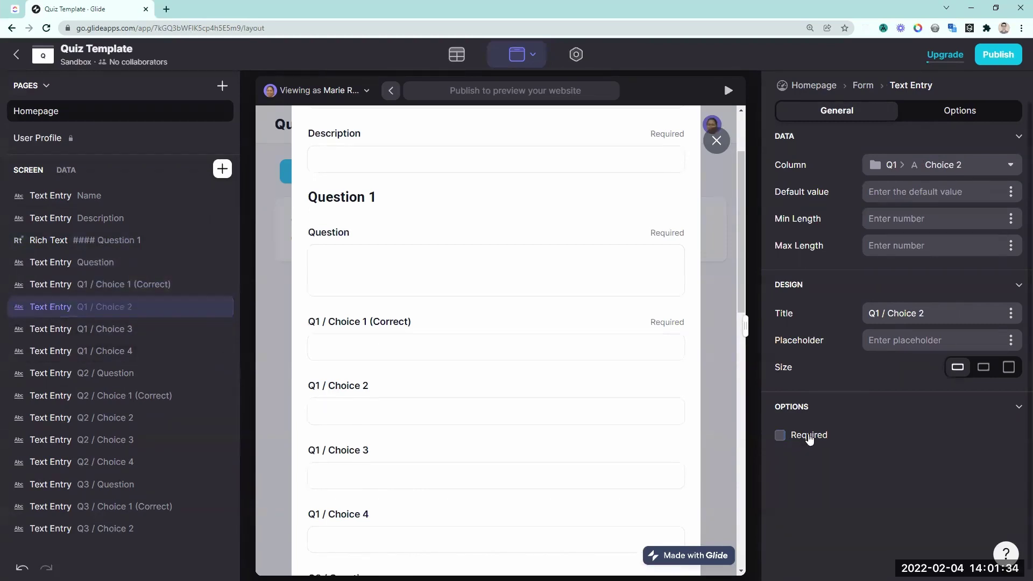
pyautogui.click(780, 435)
pyautogui.scroll(-2, 487, 409)
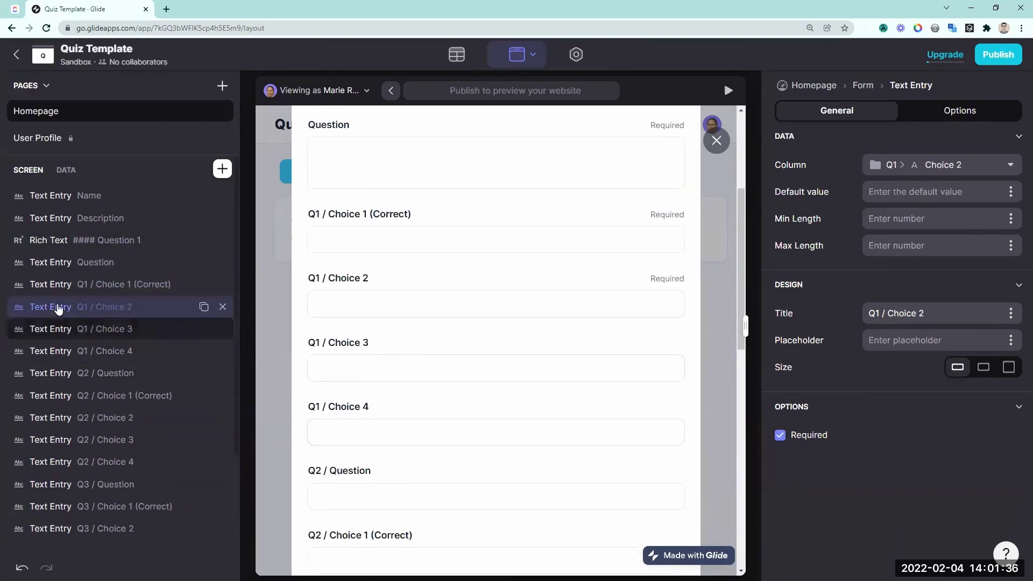
# - Remove the "Q1 /" prefix from the titles of the first question's Choice 1 (Correct) and Choice 2 entries
pyautogui.click(83, 284)
pyautogui.click(888, 318)
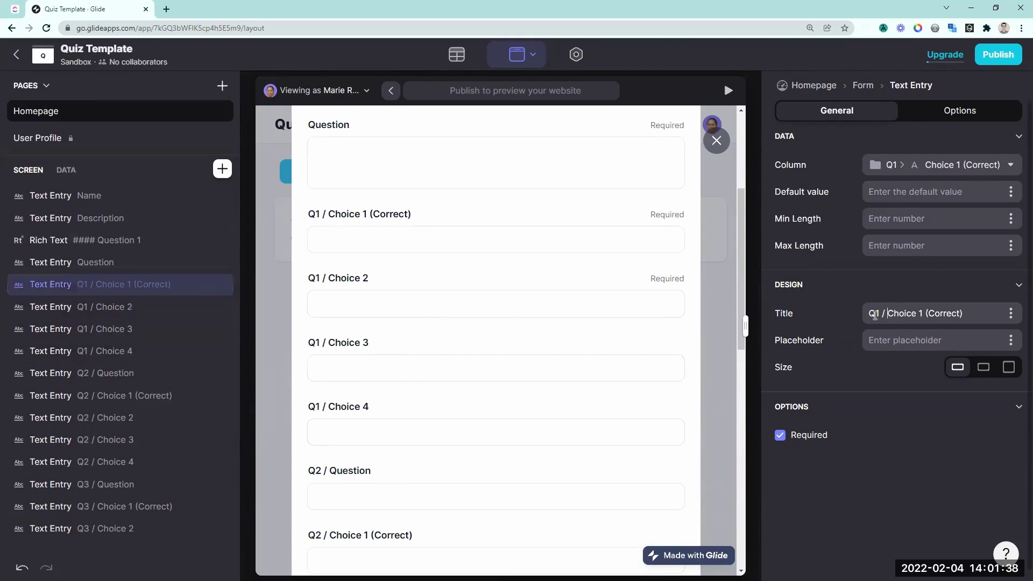
pyautogui.press('BackSpace')
pyautogui.press('BackSpace')
pyautogui.press('BackSpace')
pyautogui.press('BackSpace')
pyautogui.press('BackSpace')
pyautogui.click(71, 307)
pyautogui.moveTo(888, 316); pyautogui.dragTo(869, 316)
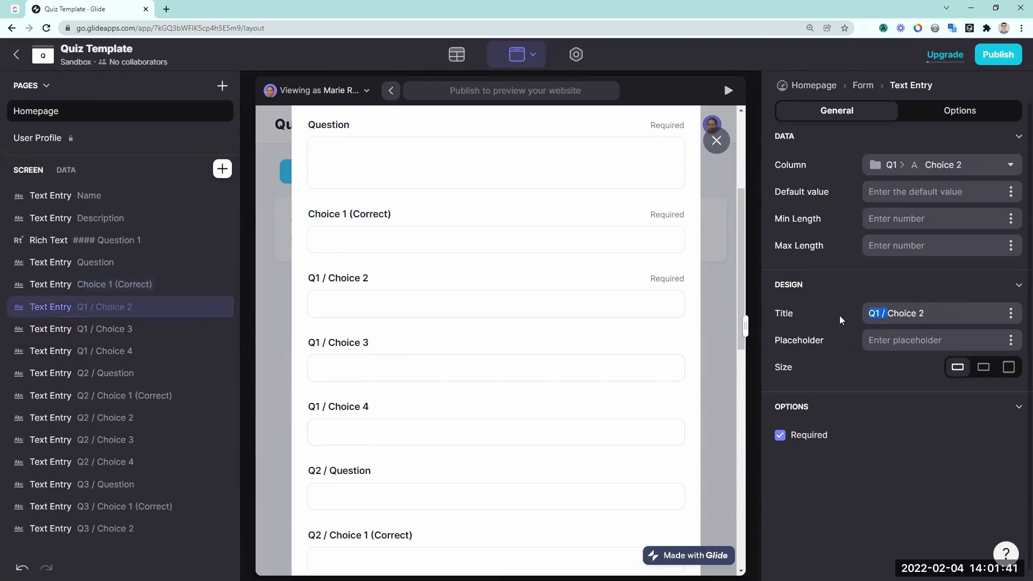
pyautogui.press('BackSpace')
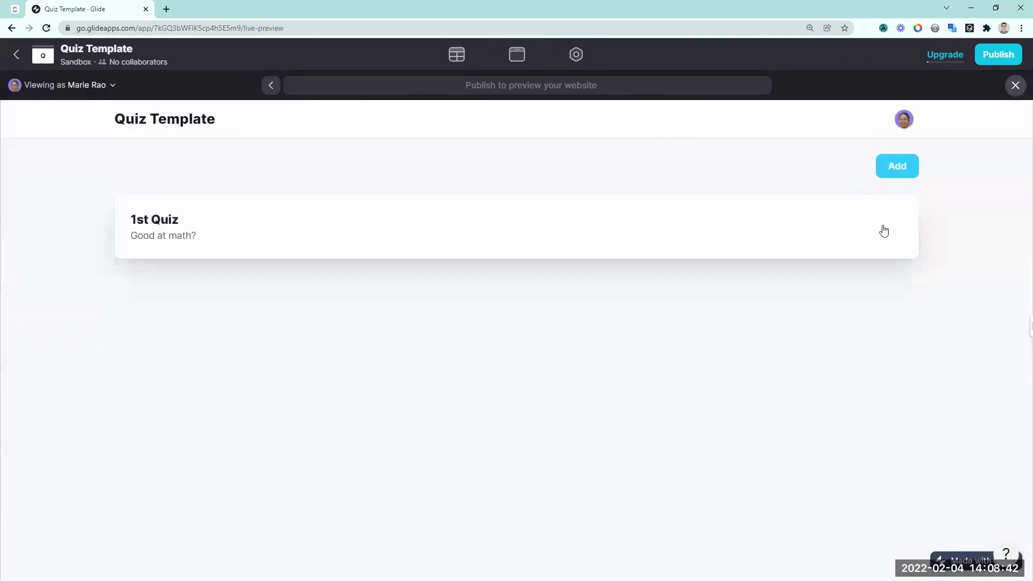
# - Start adding a quiz in the live preview with the name "Quiz Test" and the description "Test Test"
pyautogui.click(897, 165)
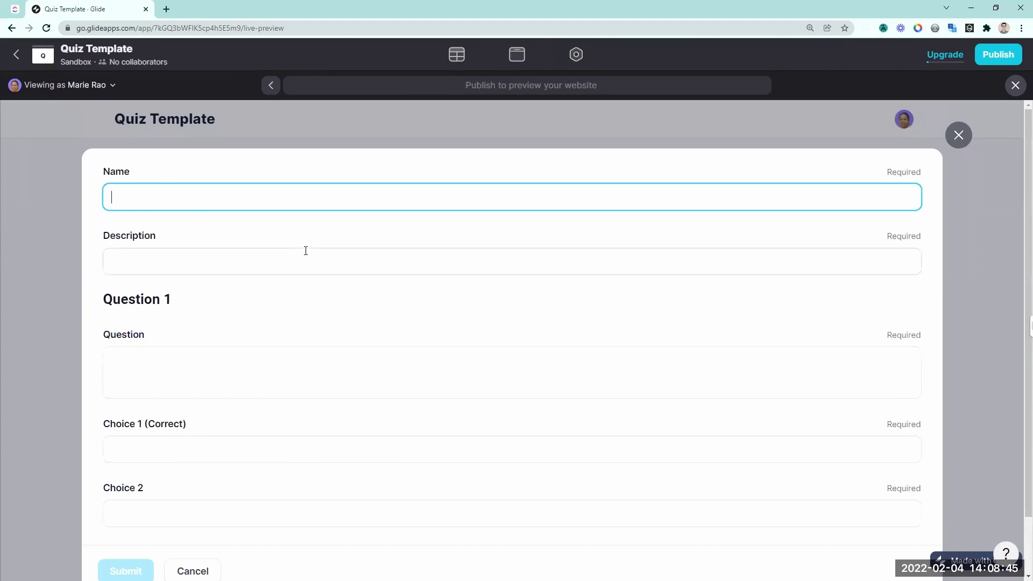
pyautogui.write('Quiz Test')
pyautogui.press('Tab')
pyautogui.write('Test Test')
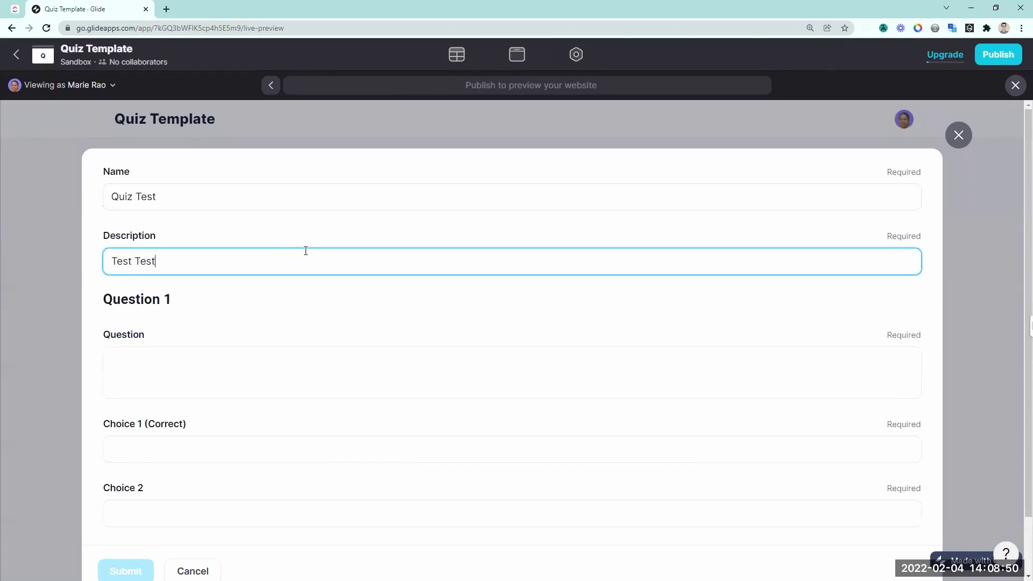
# - Fill in Question 1 as "Is this a question?" with the correct choice "Yes" and the second choice "No"
pyautogui.press('Tab')
pyautogui.write('Is ')
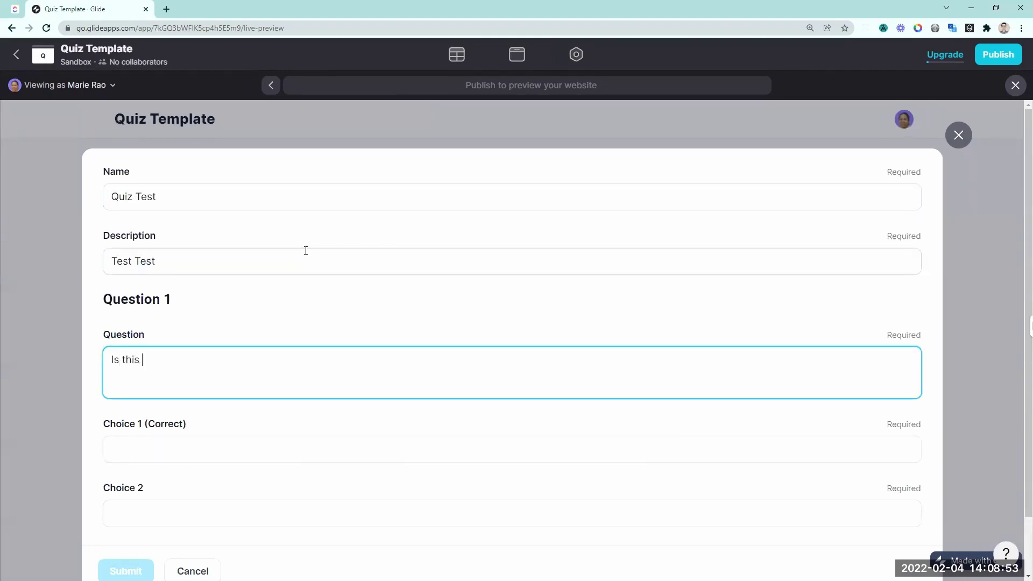
pyautogui.write('this a question?')
pyautogui.press('Tab')
pyautogui.scroll(-1, 337, 406)
pyautogui.write('Yes')
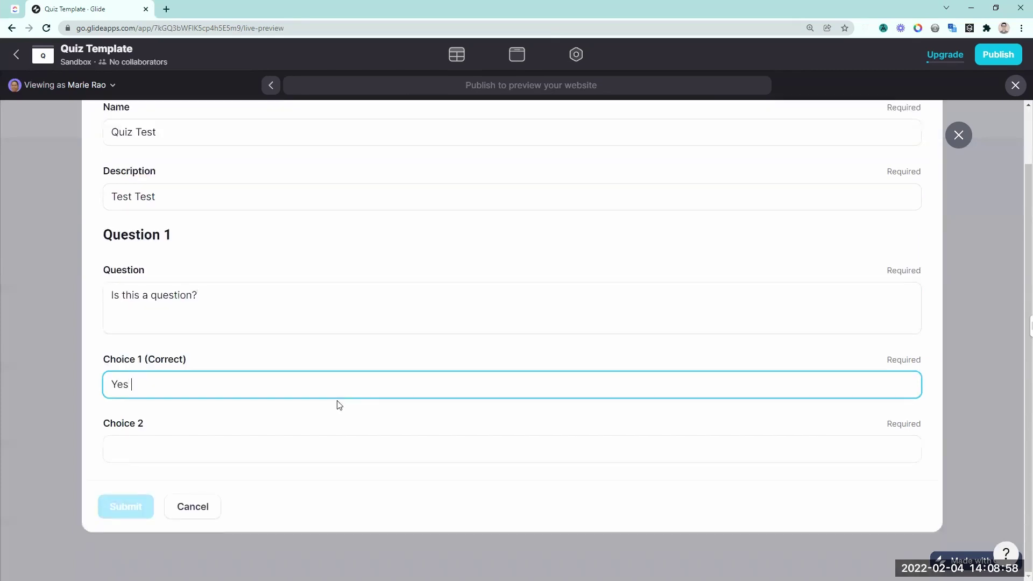
pyautogui.press('Tab')
pyautogui.write('No')
# - Fill in Question 2 as "2 + 2 = 4?" with the correct choice "True" and the second choice "False"
pyautogui.press('Tab')
pyautogui.press('Tab')
pyautogui.write('@')
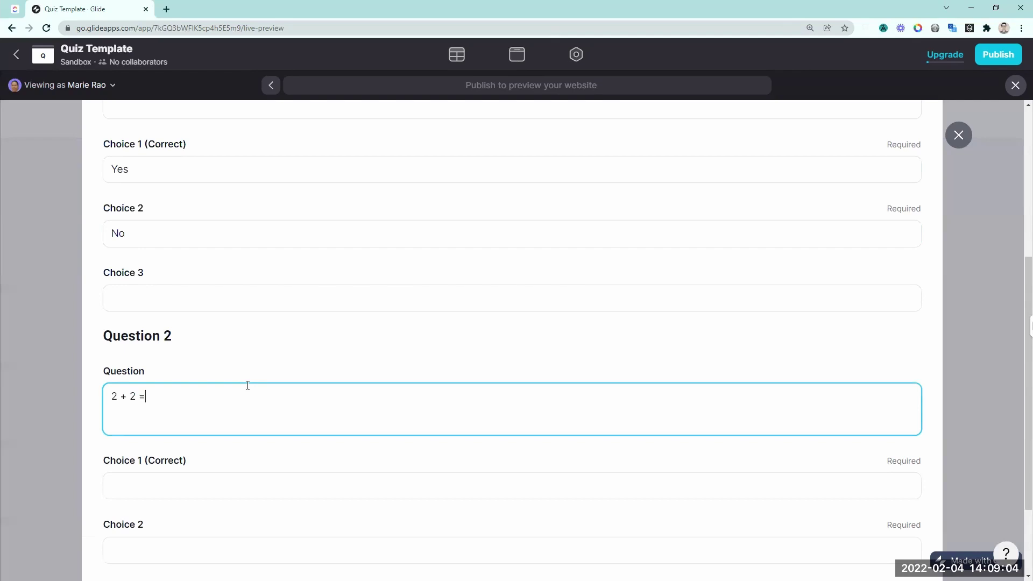
pyautogui.write(' + 2 = 4?')
pyautogui.press('Tab')
pyautogui.write('True')
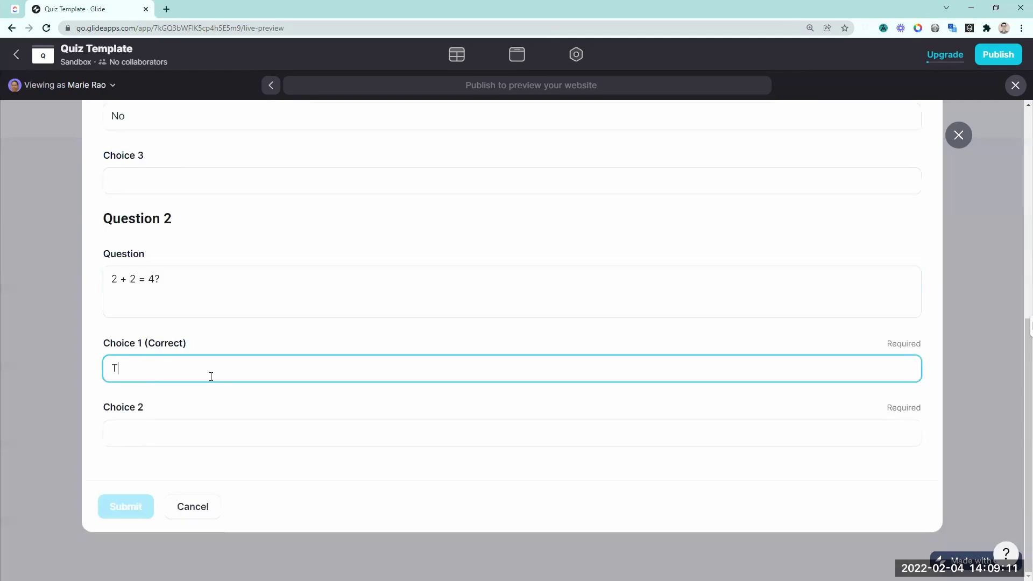
pyautogui.press('Tab')
pyautogui.write('False')
# - Fill in Question 3 as "1 * 0 = ?" with the correct choice "0" and the second choice "1"
pyautogui.press('Tab')
pyautogui.write('1')
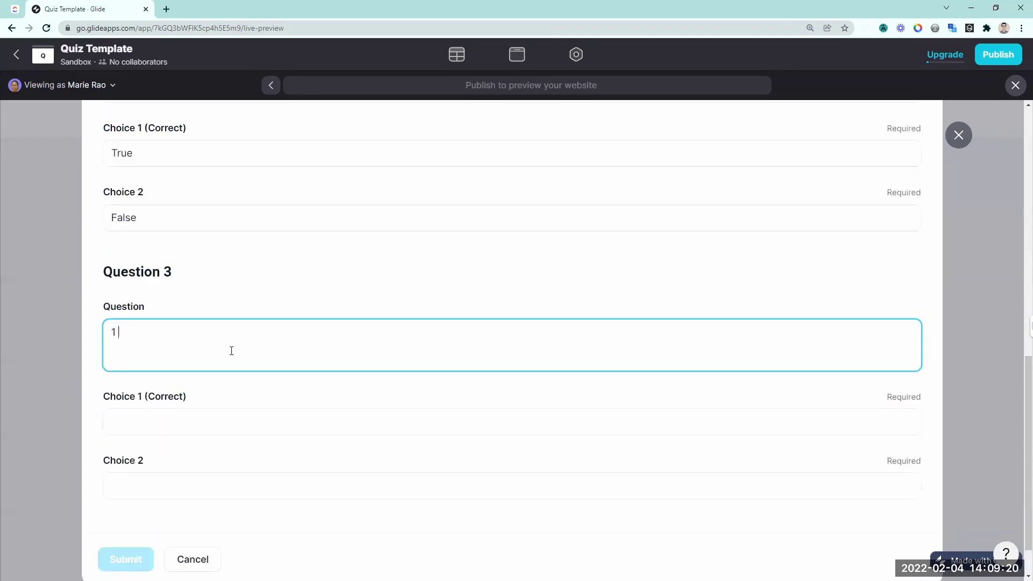
pyautogui.write(' * 0 = ?')
pyautogui.press('Tab')
pyautogui.write('0')
pyautogui.press('Tab')
pyautogui.write('1')
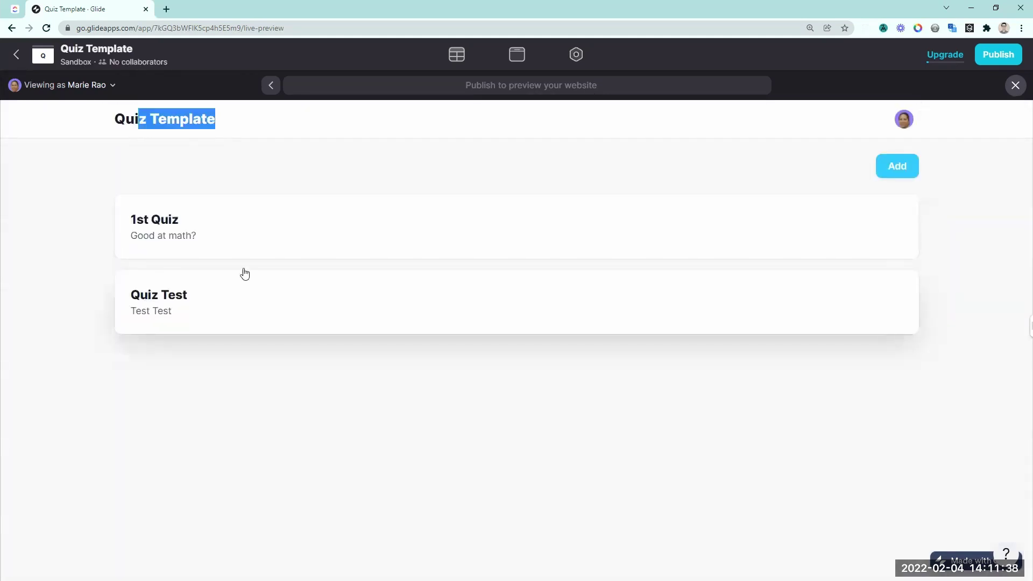
# - Take the "Quiz Test" quiz, answering "No" to the first question, "True" to "2 + 2 = 4?" and "0" to the last, and submit it
pyautogui.click(208, 300)
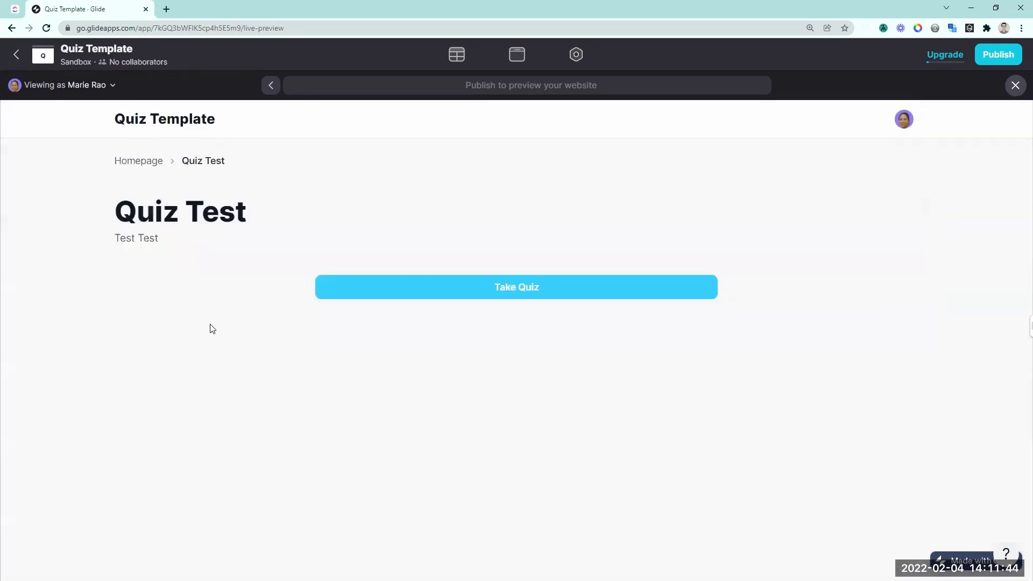
pyautogui.click(416, 295)
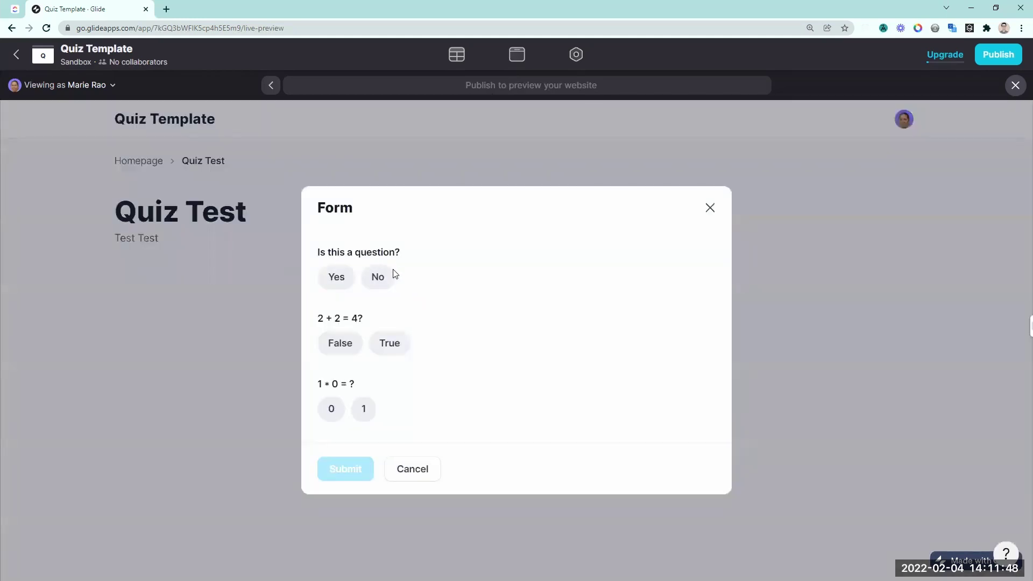
pyautogui.click(381, 279)
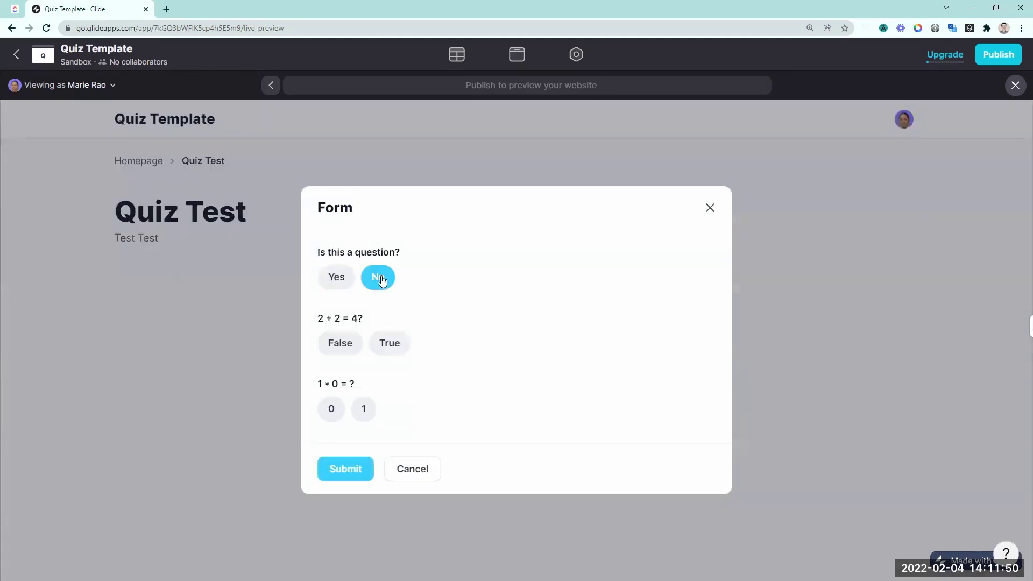
pyautogui.click(383, 343)
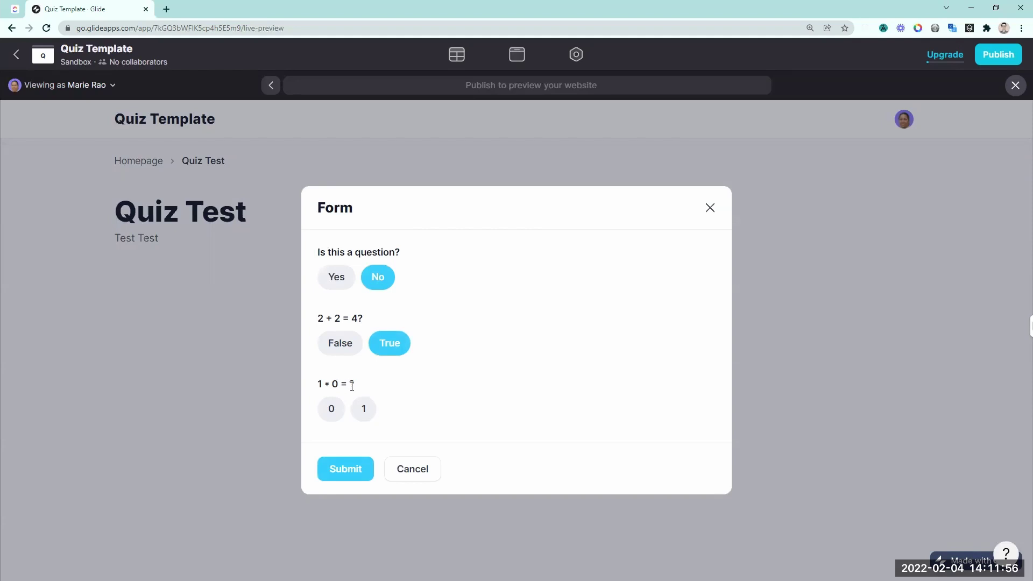
pyautogui.click(334, 409)
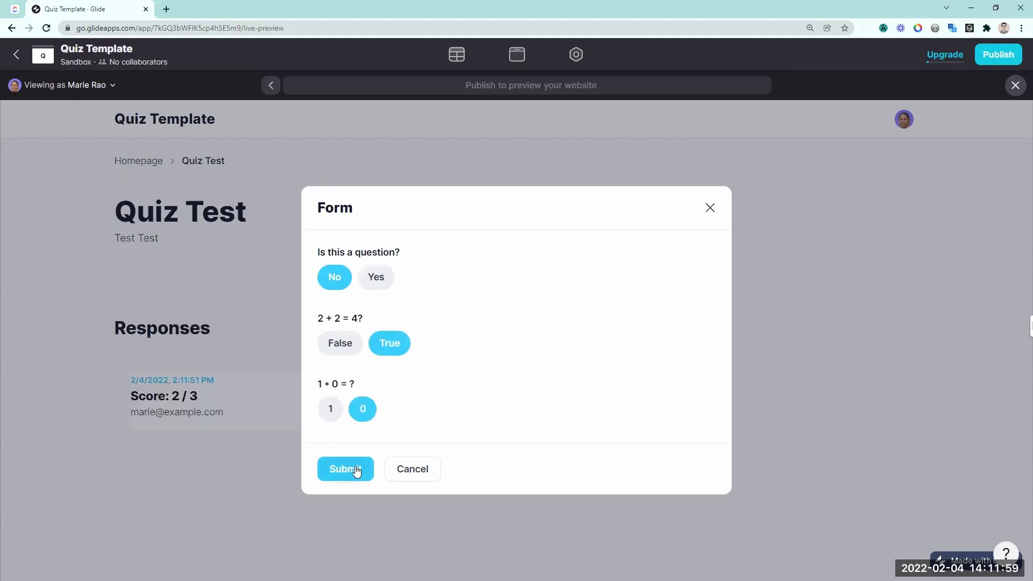
pyautogui.click(356, 470)
# - Review the submitted response's score and each question's given and correct answers, and return to the Quiz Test page
pyautogui.moveTo(179, 255); pyautogui.dragTo(141, 255)
pyautogui.scroll(-2, 158, 247)
pyautogui.tripleClick(159, 247)
pyautogui.scroll(-2, 286, 286)
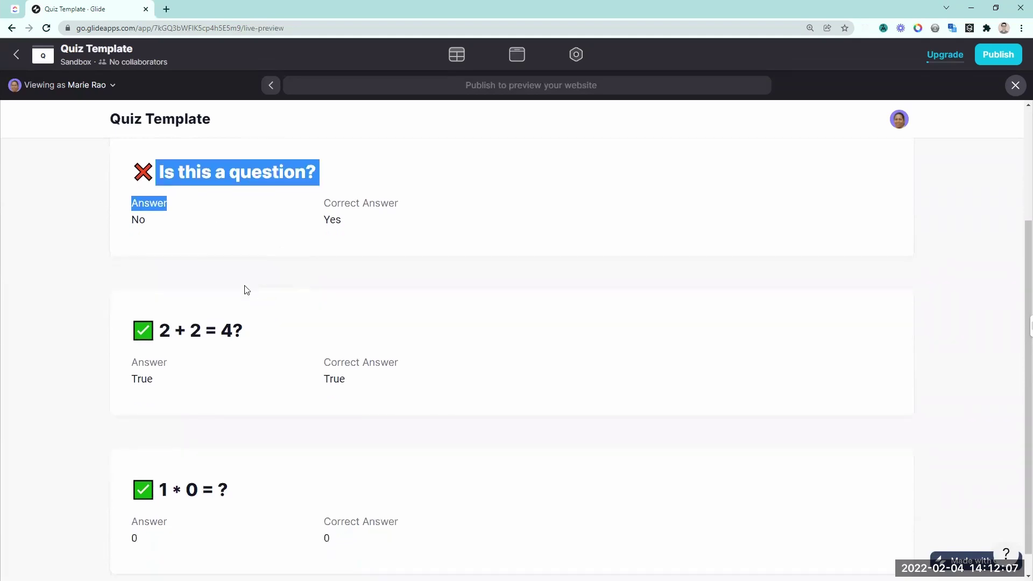
pyautogui.click(244, 379)
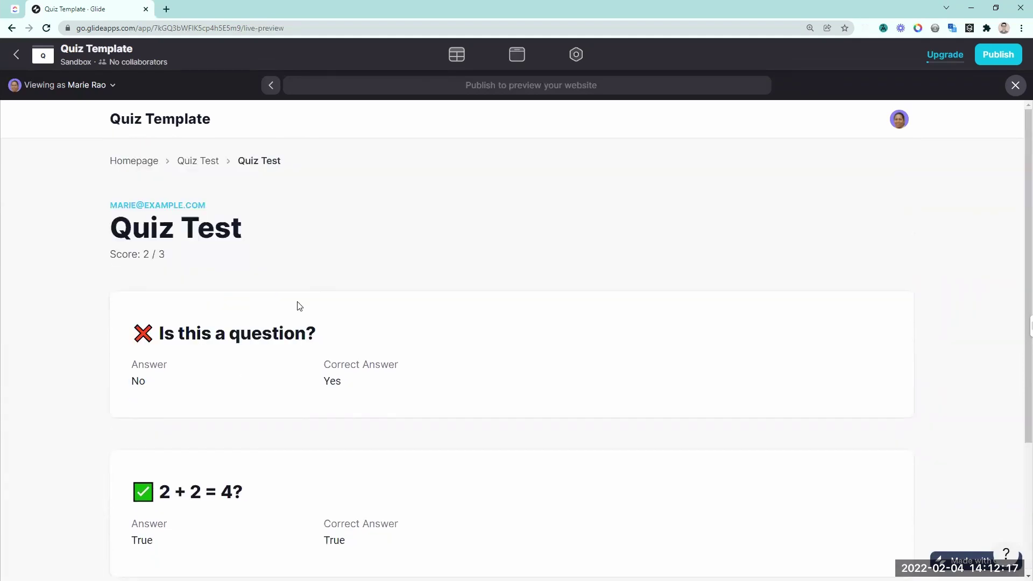
pyautogui.scroll(-2, 353, 438)
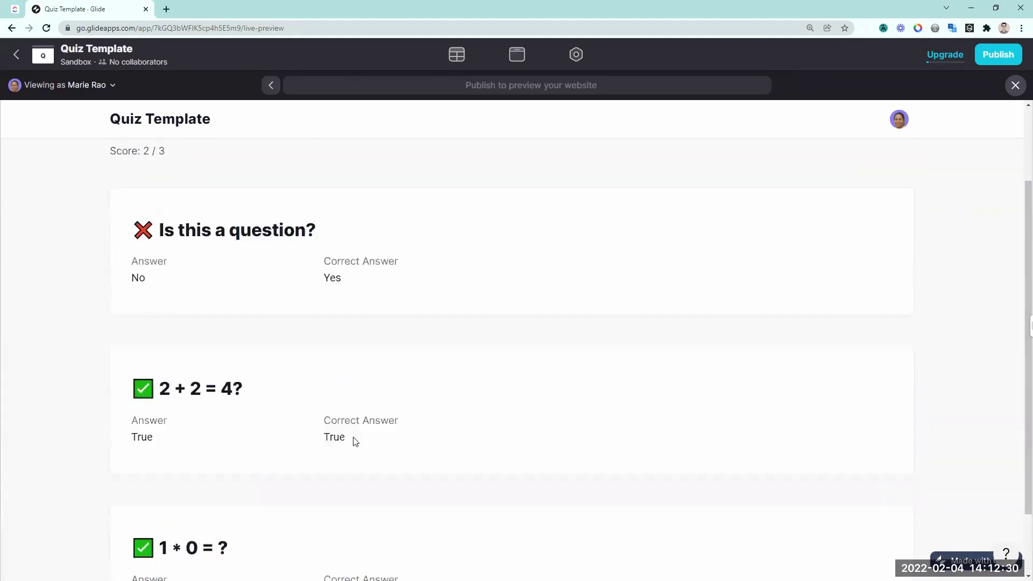
pyautogui.scroll(2, 214, 268)
pyautogui.click(205, 160)
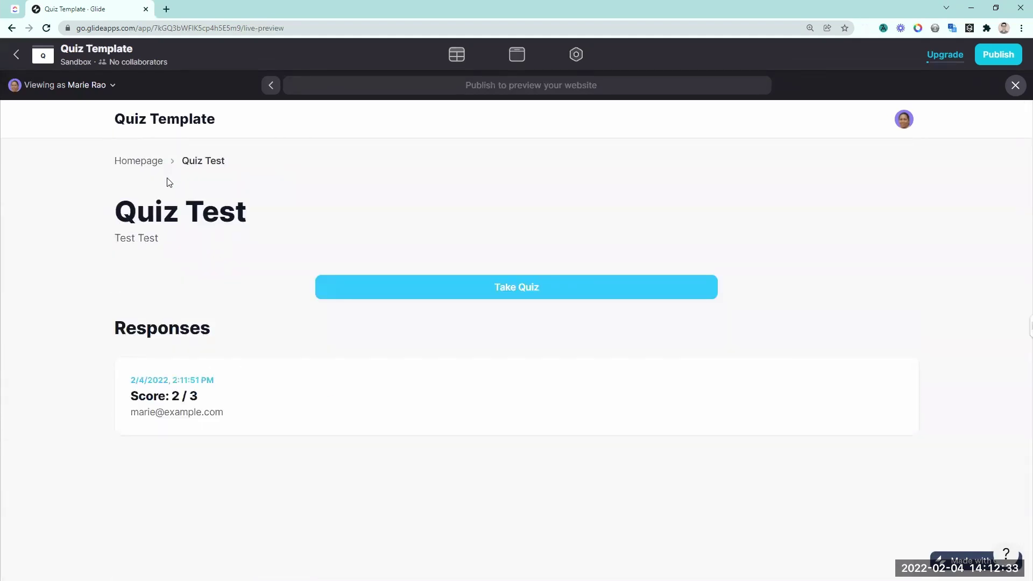